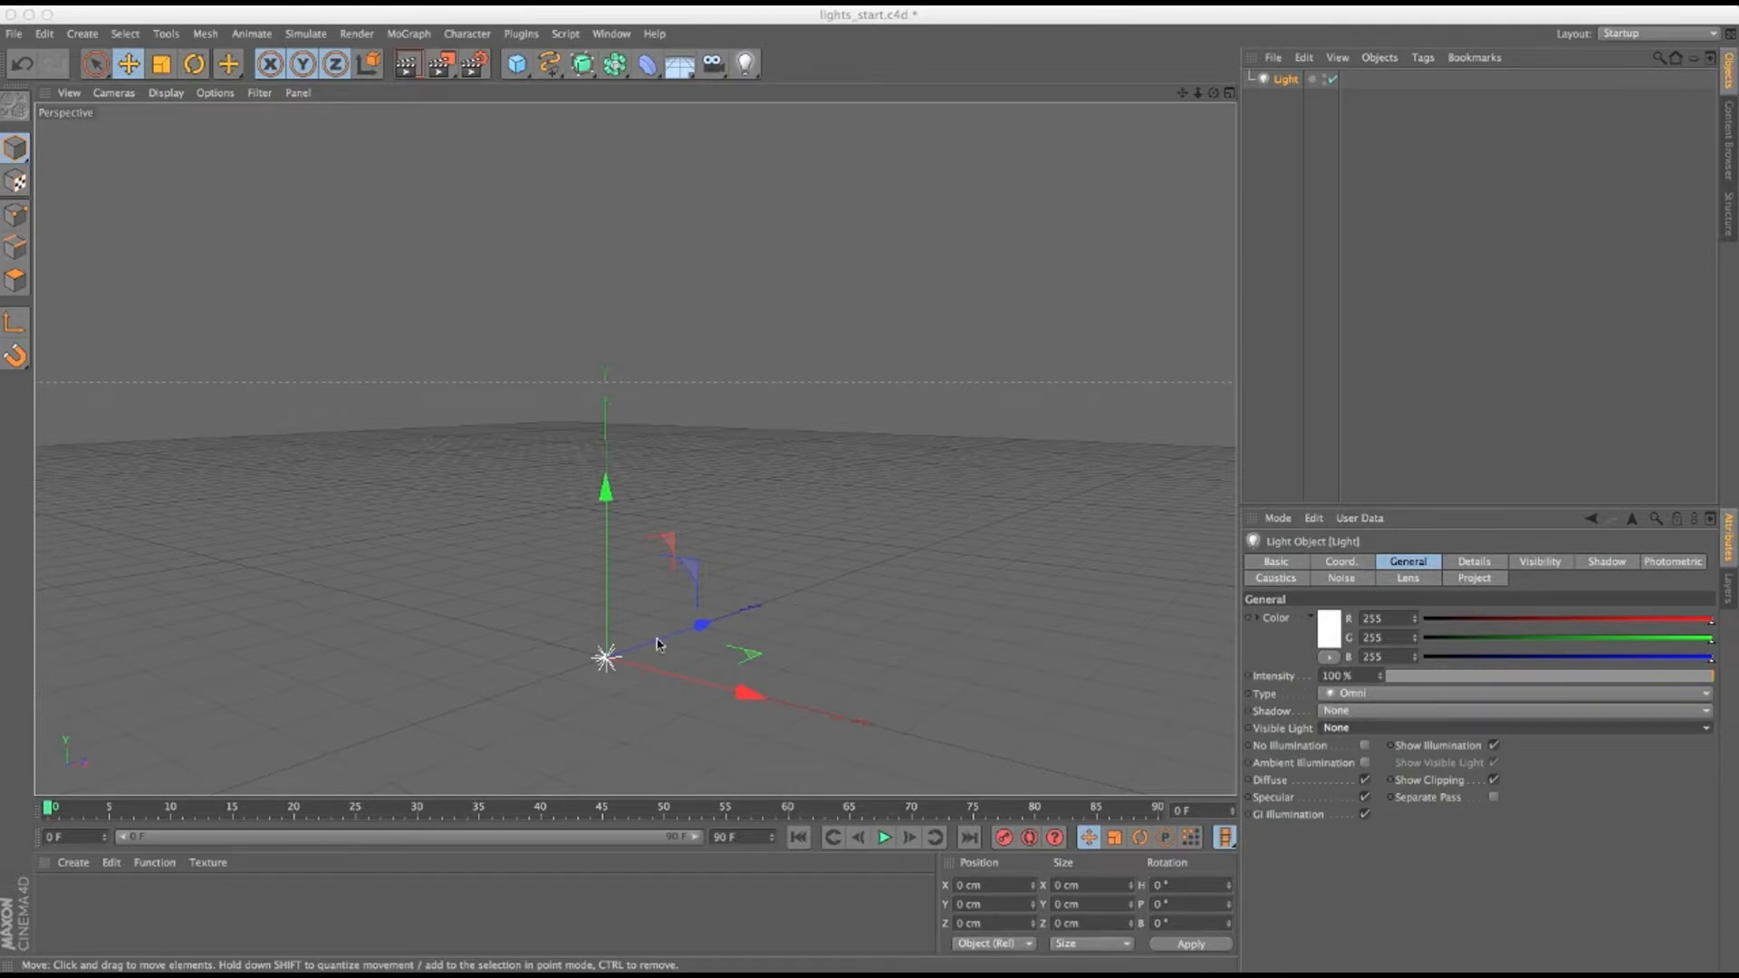
# Set the light's Visible Light option to Visible and render the active view to check the glow.
pyautogui.click(1472, 687)
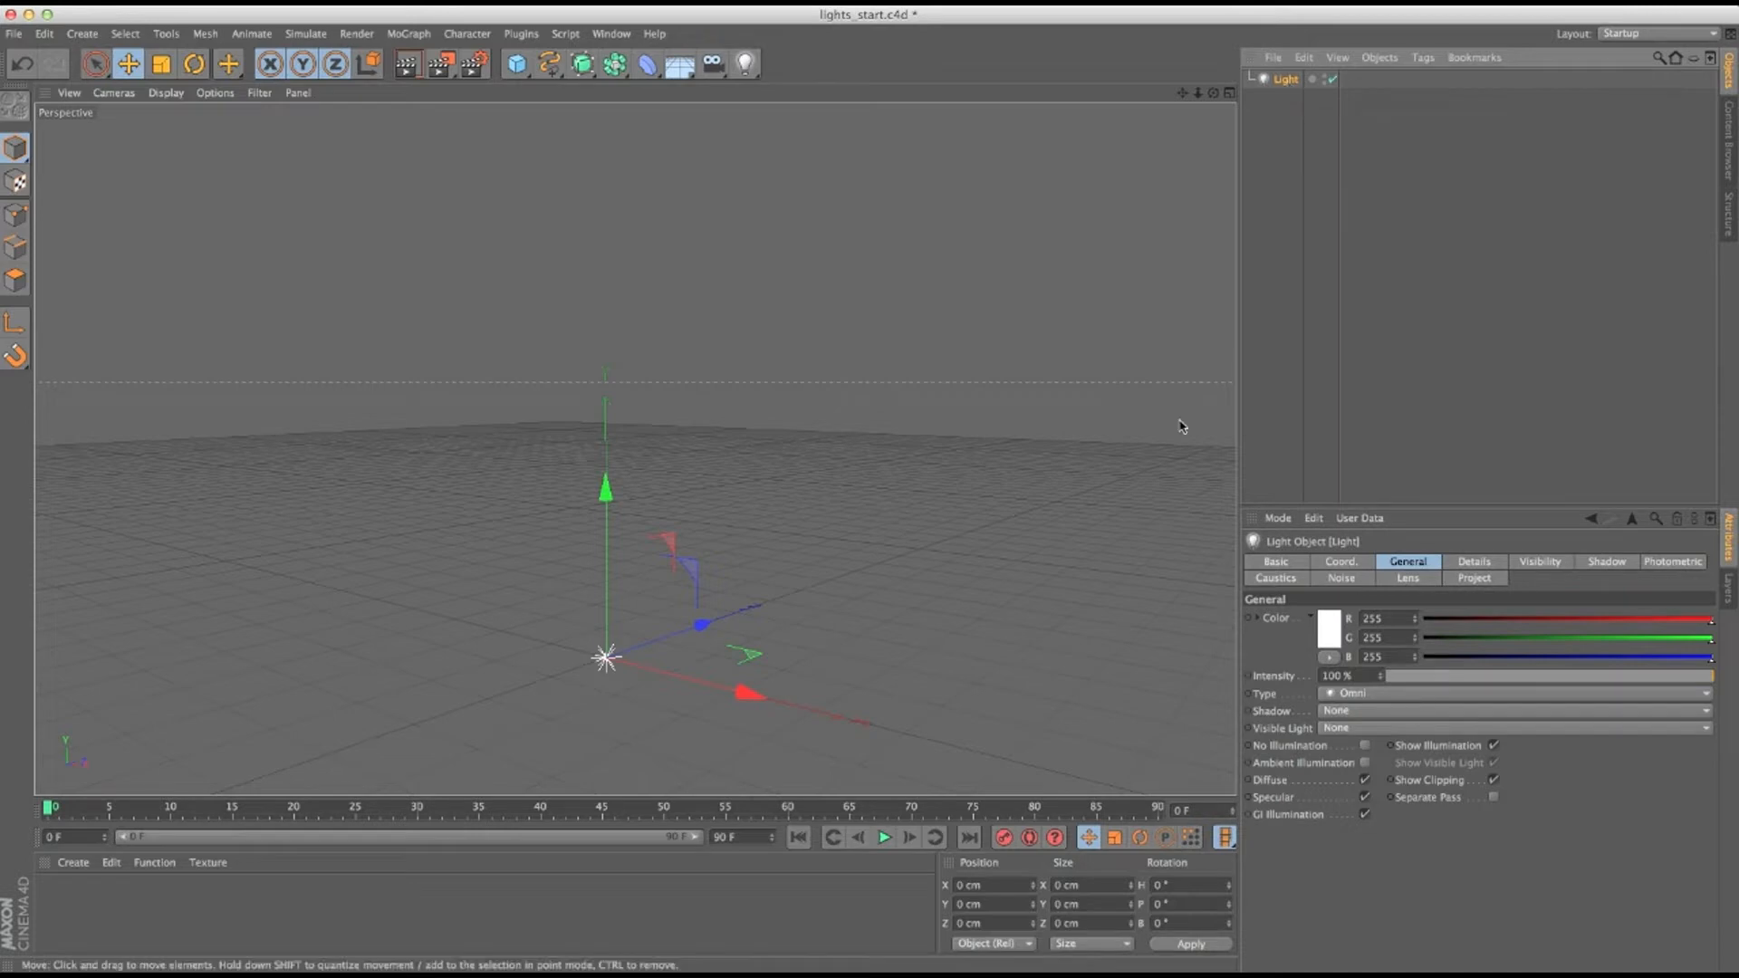
pyautogui.click(1345, 729)
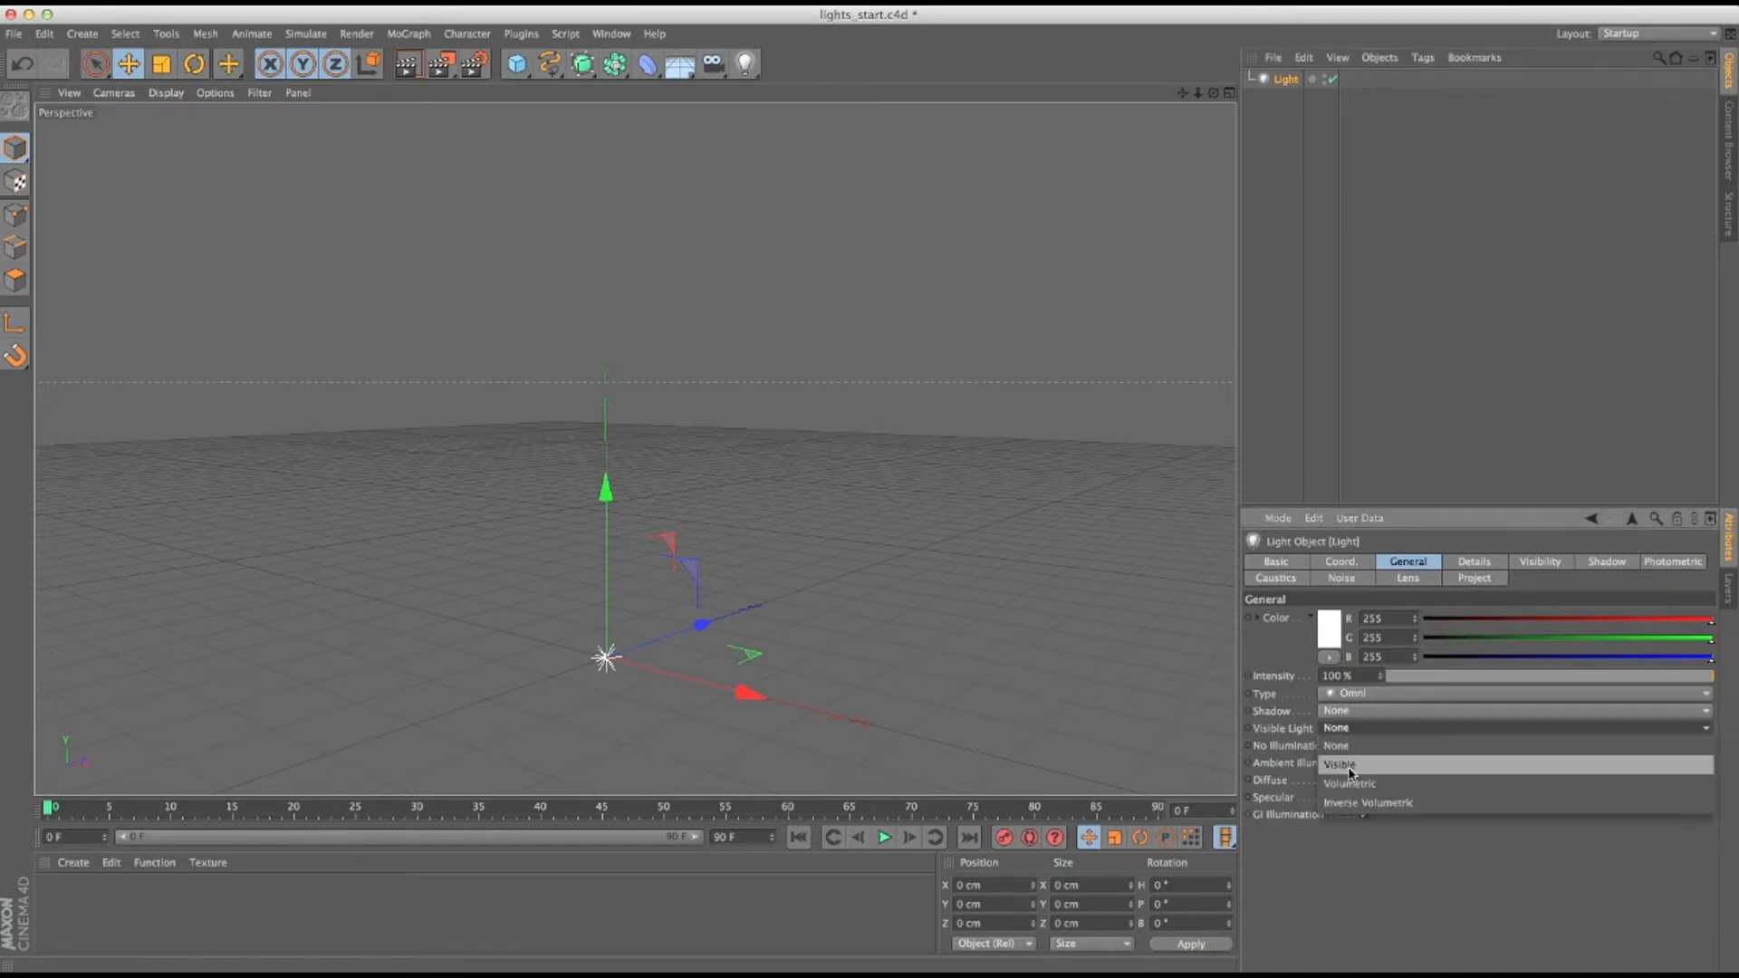
pyautogui.click(1341, 765)
pyautogui.click(409, 68)
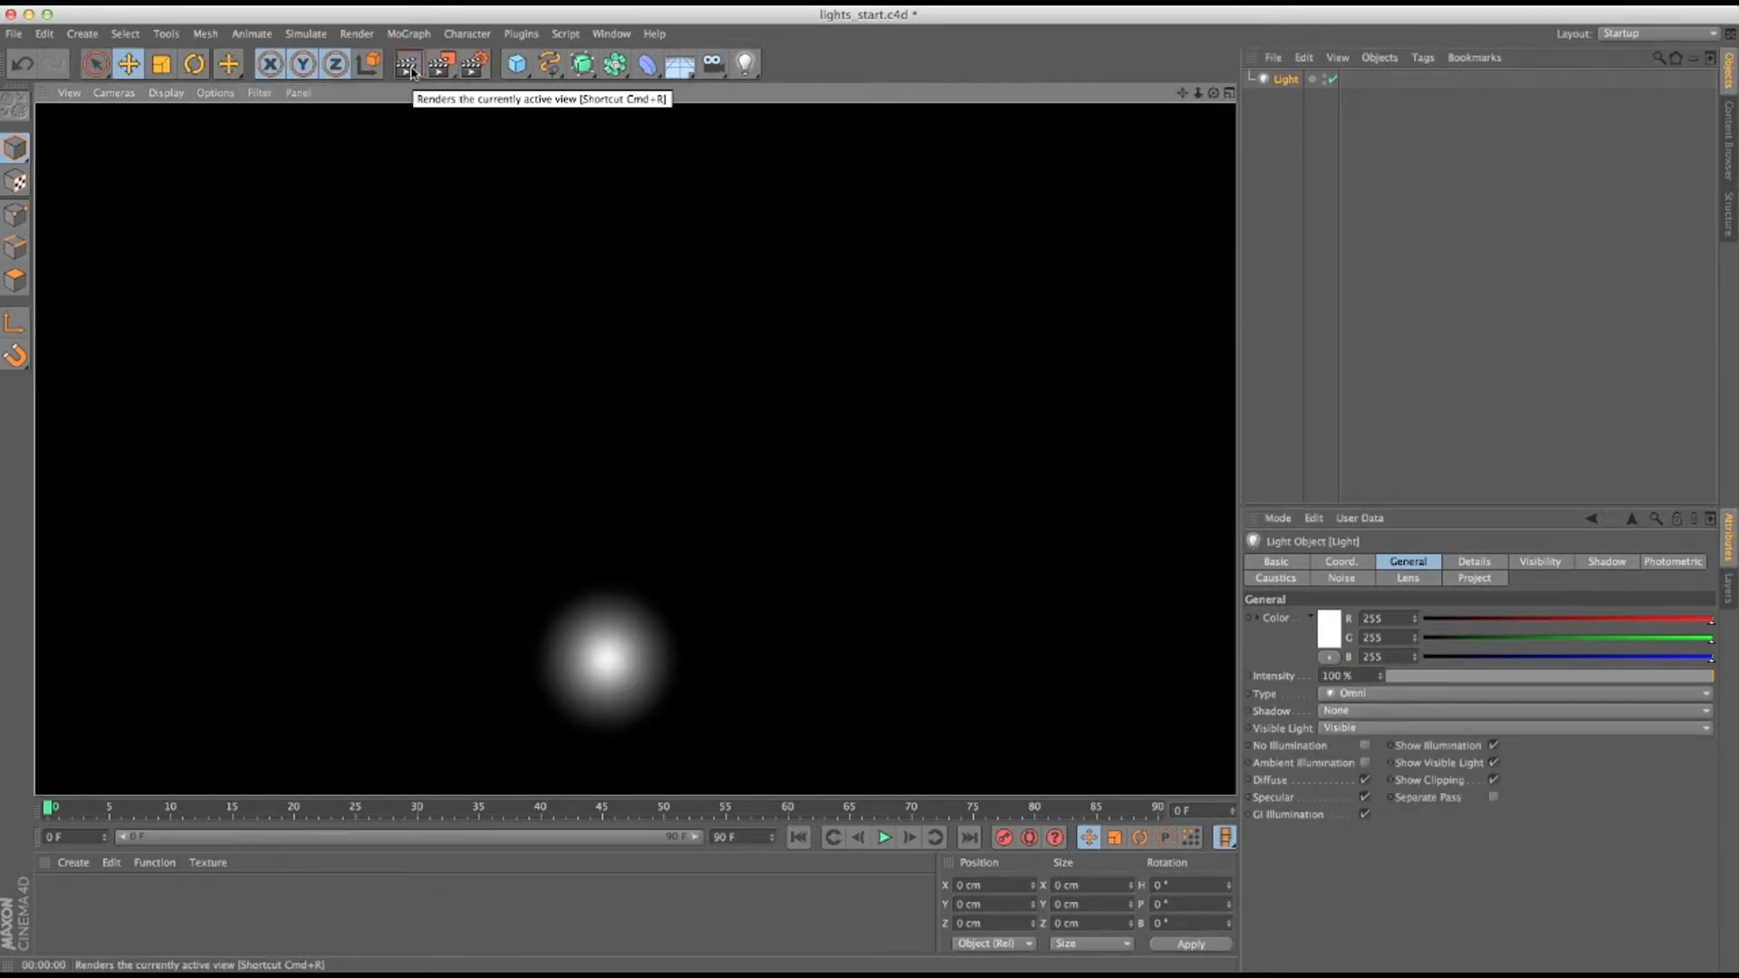
pyautogui.click(1281, 377)
# Add a MoGraph Cloner object and make the light its child.
pyautogui.click(1270, 84)
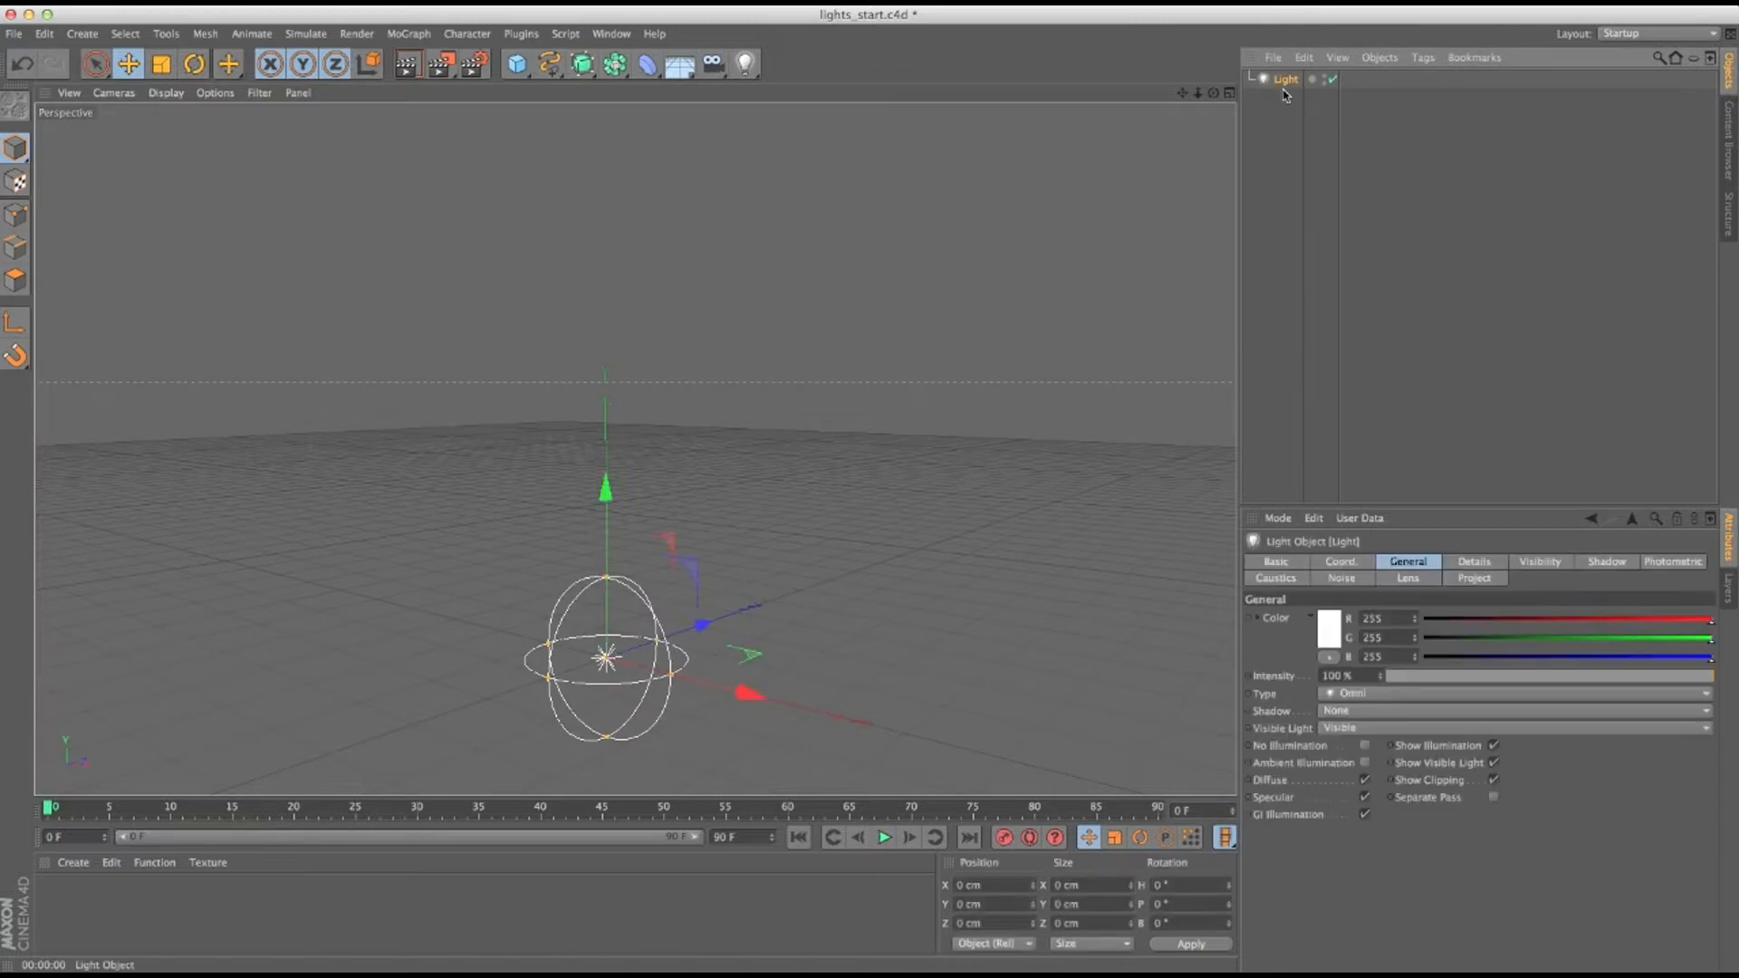
pyautogui.click(409, 34)
pyautogui.moveTo(409, 70)
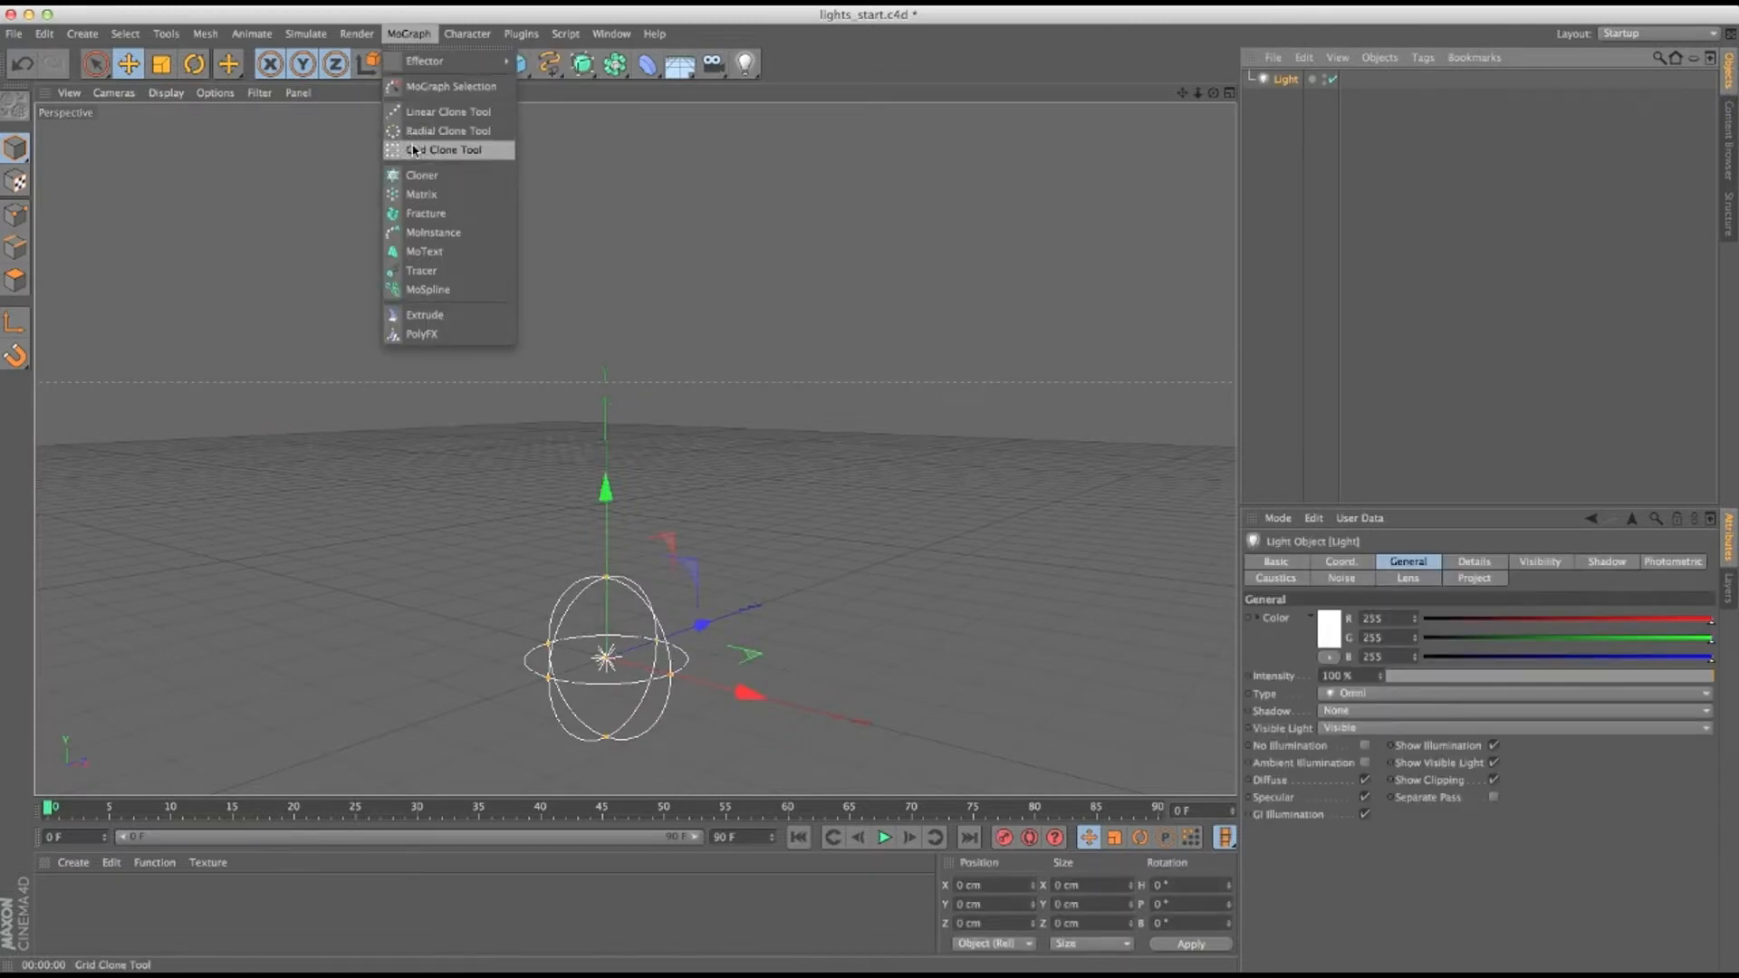
pyautogui.click(421, 175)
pyautogui.moveTo(1287, 102); pyautogui.dragTo(1288, 80)
pyautogui.click(1289, 79)
# Set the Cloner's count to 10 and stretch the vertical clone spacing to about 69 cm per step.
pyautogui.moveTo(1386, 695); pyautogui.dragTo(1402, 693)
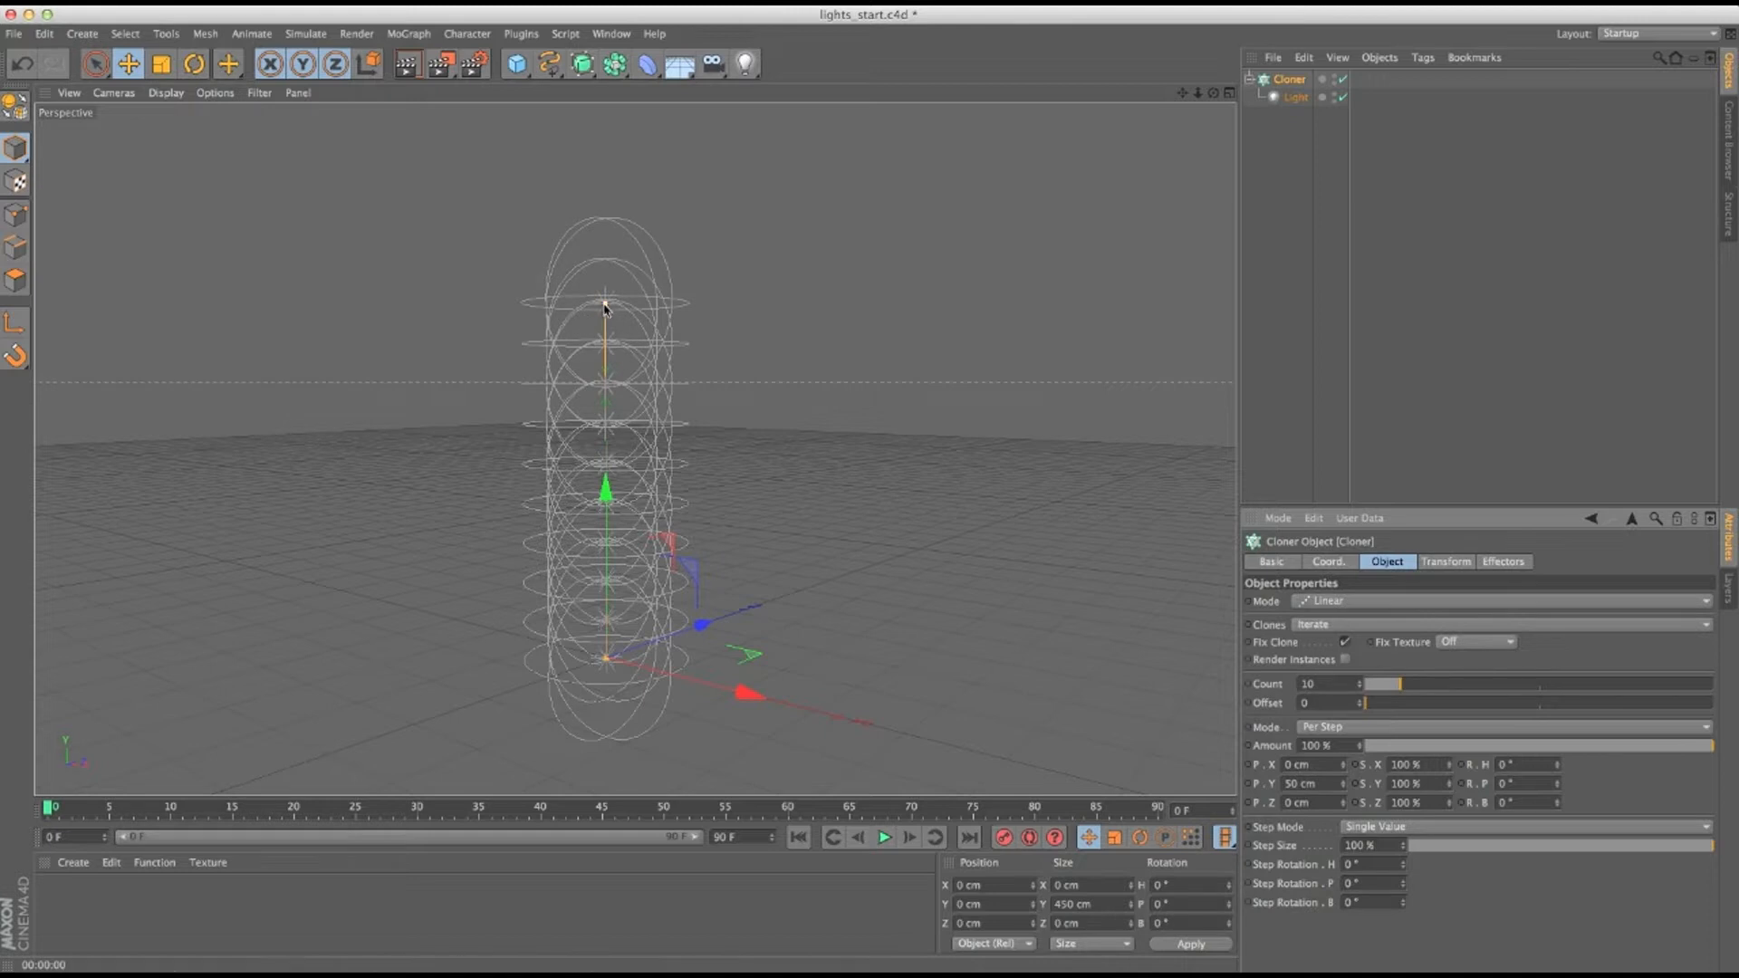
pyautogui.moveTo(605, 307); pyautogui.dragTo(605, 173)
pyautogui.keyDown('alt'); pyautogui.moveTo(722, 388); pyautogui.dragTo(707, 442, button='middle'); pyautogui.keyUp('alt')
pyautogui.keyDown('alt'); pyautogui.moveTo(706, 442); pyautogui.dragTo(661, 466, button='right'); pyautogui.keyUp('alt')
pyautogui.keyDown('alt'); pyautogui.moveTo(663, 467); pyautogui.dragTo(646, 470, button='middle'); pyautogui.keyUp('alt')
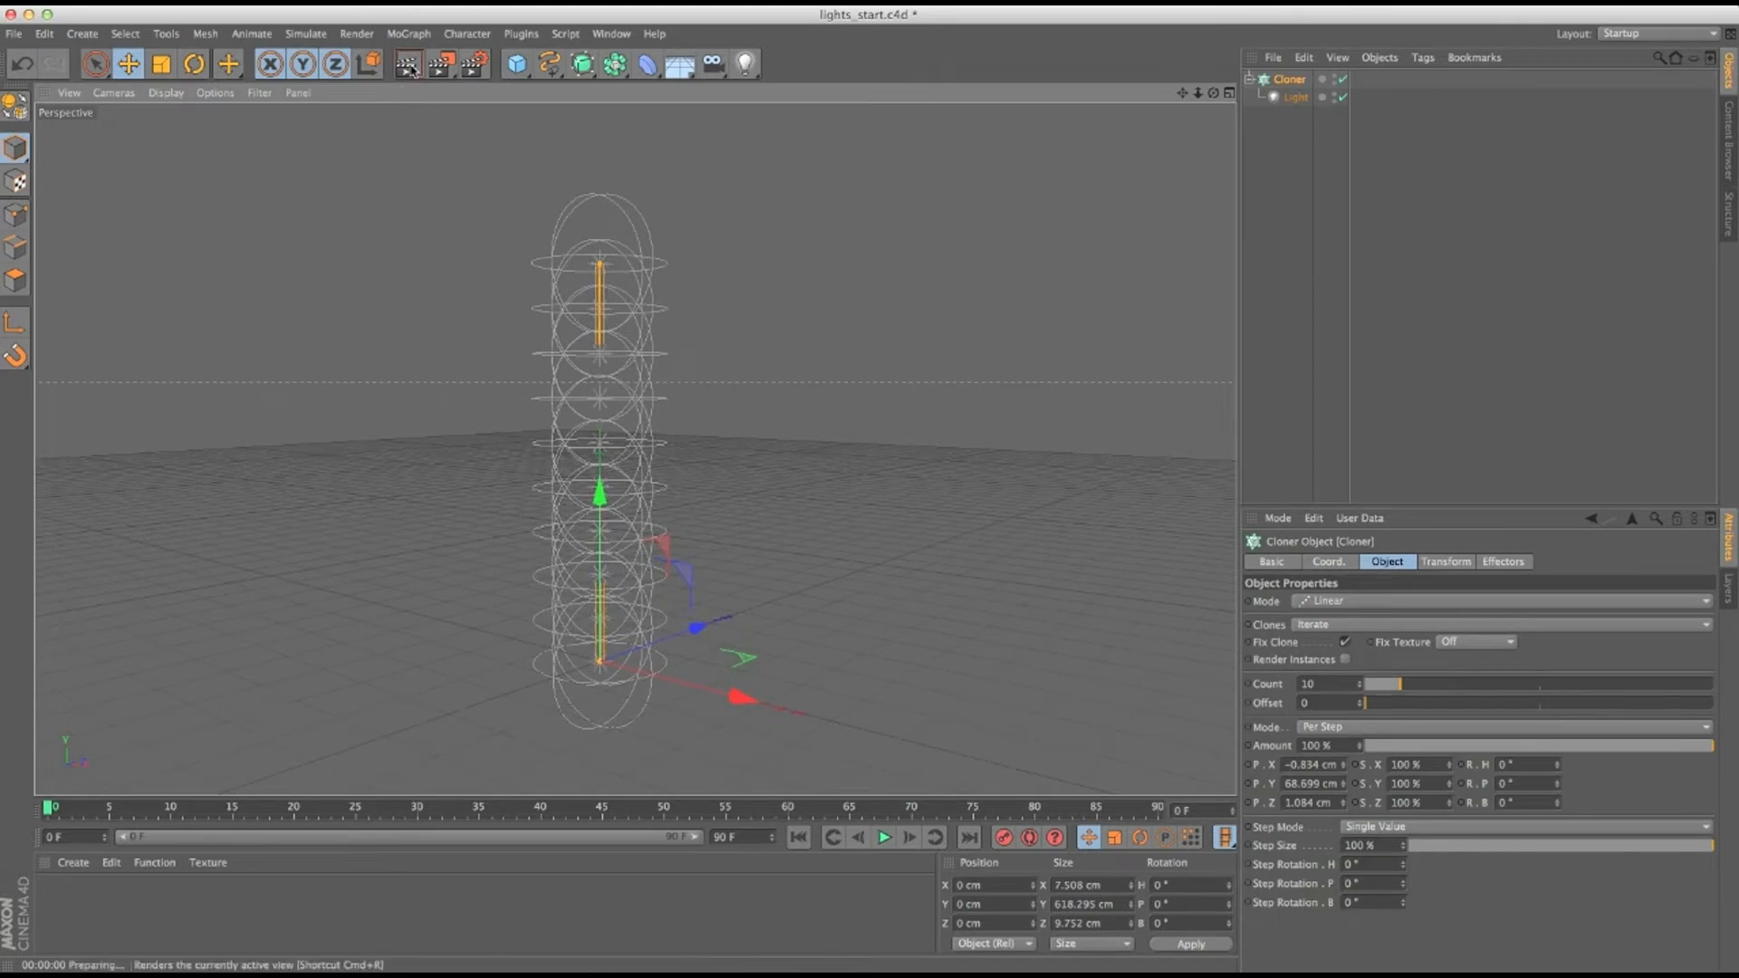
# Render the column of lights and increase the vertical spacing between the clones further.
pyautogui.hotkey('ctrl', 'r')
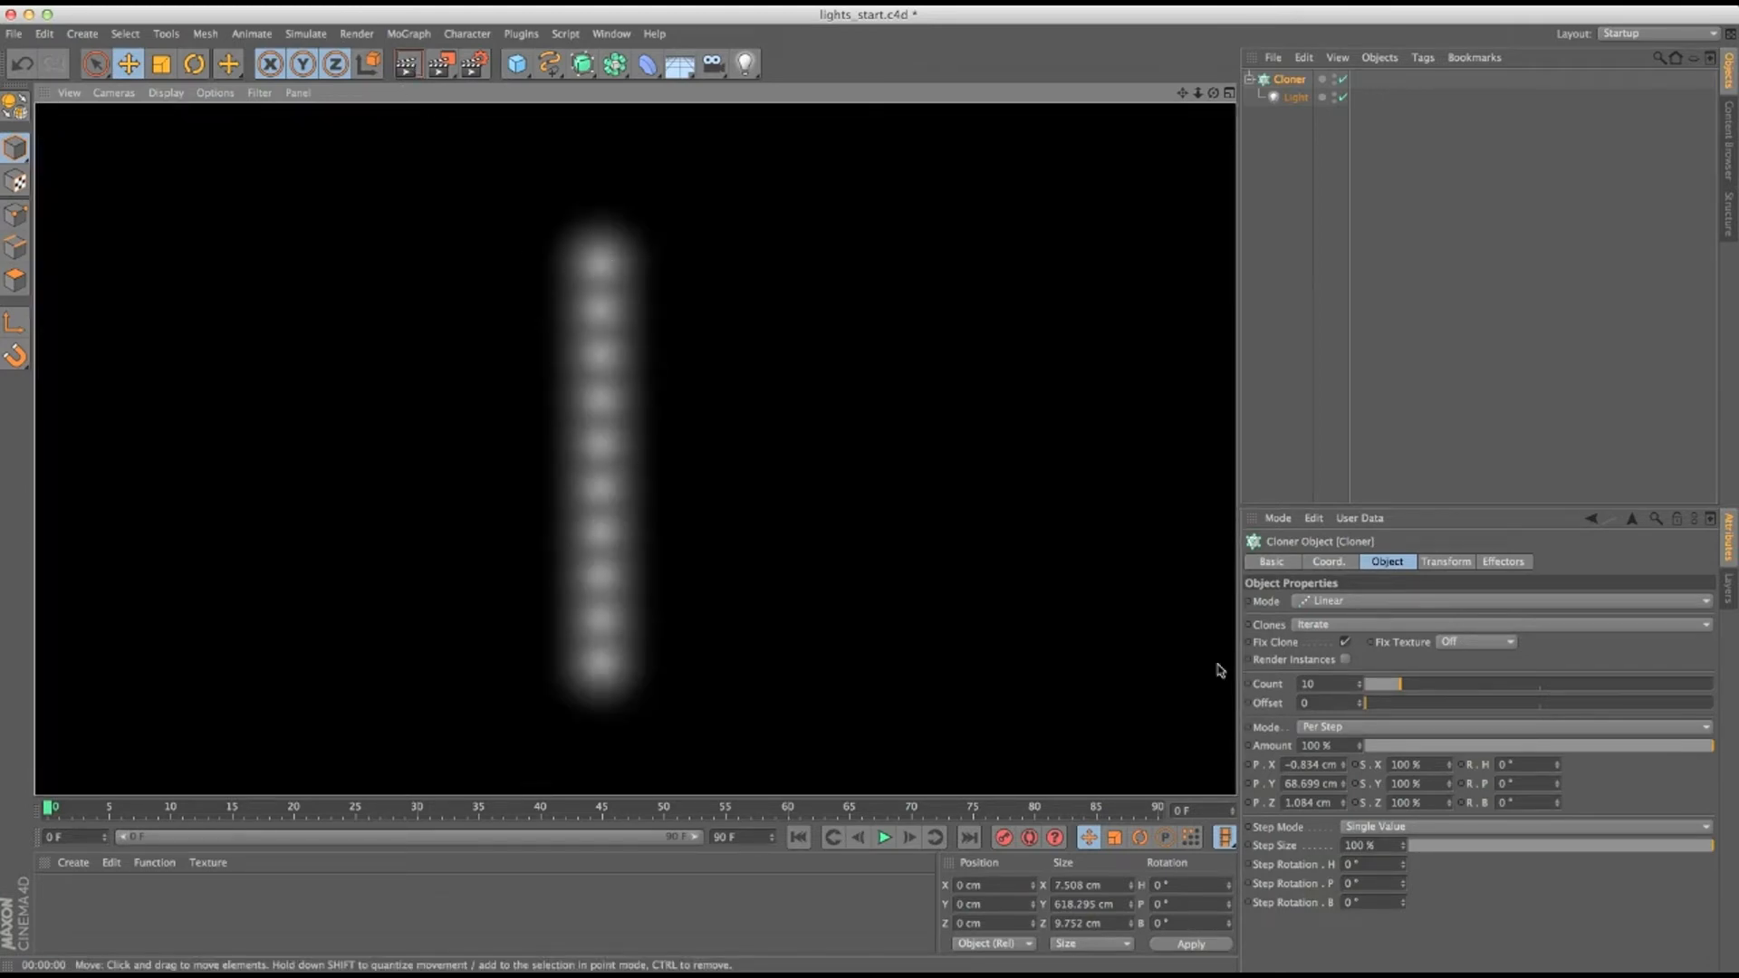
pyautogui.moveTo(1342, 785); pyautogui.dragTo(1343, 726)
pyautogui.keyDown('alt'); pyautogui.moveTo(743, 360); pyautogui.dragTo(583, 446, button='right'); pyautogui.keyUp('alt')
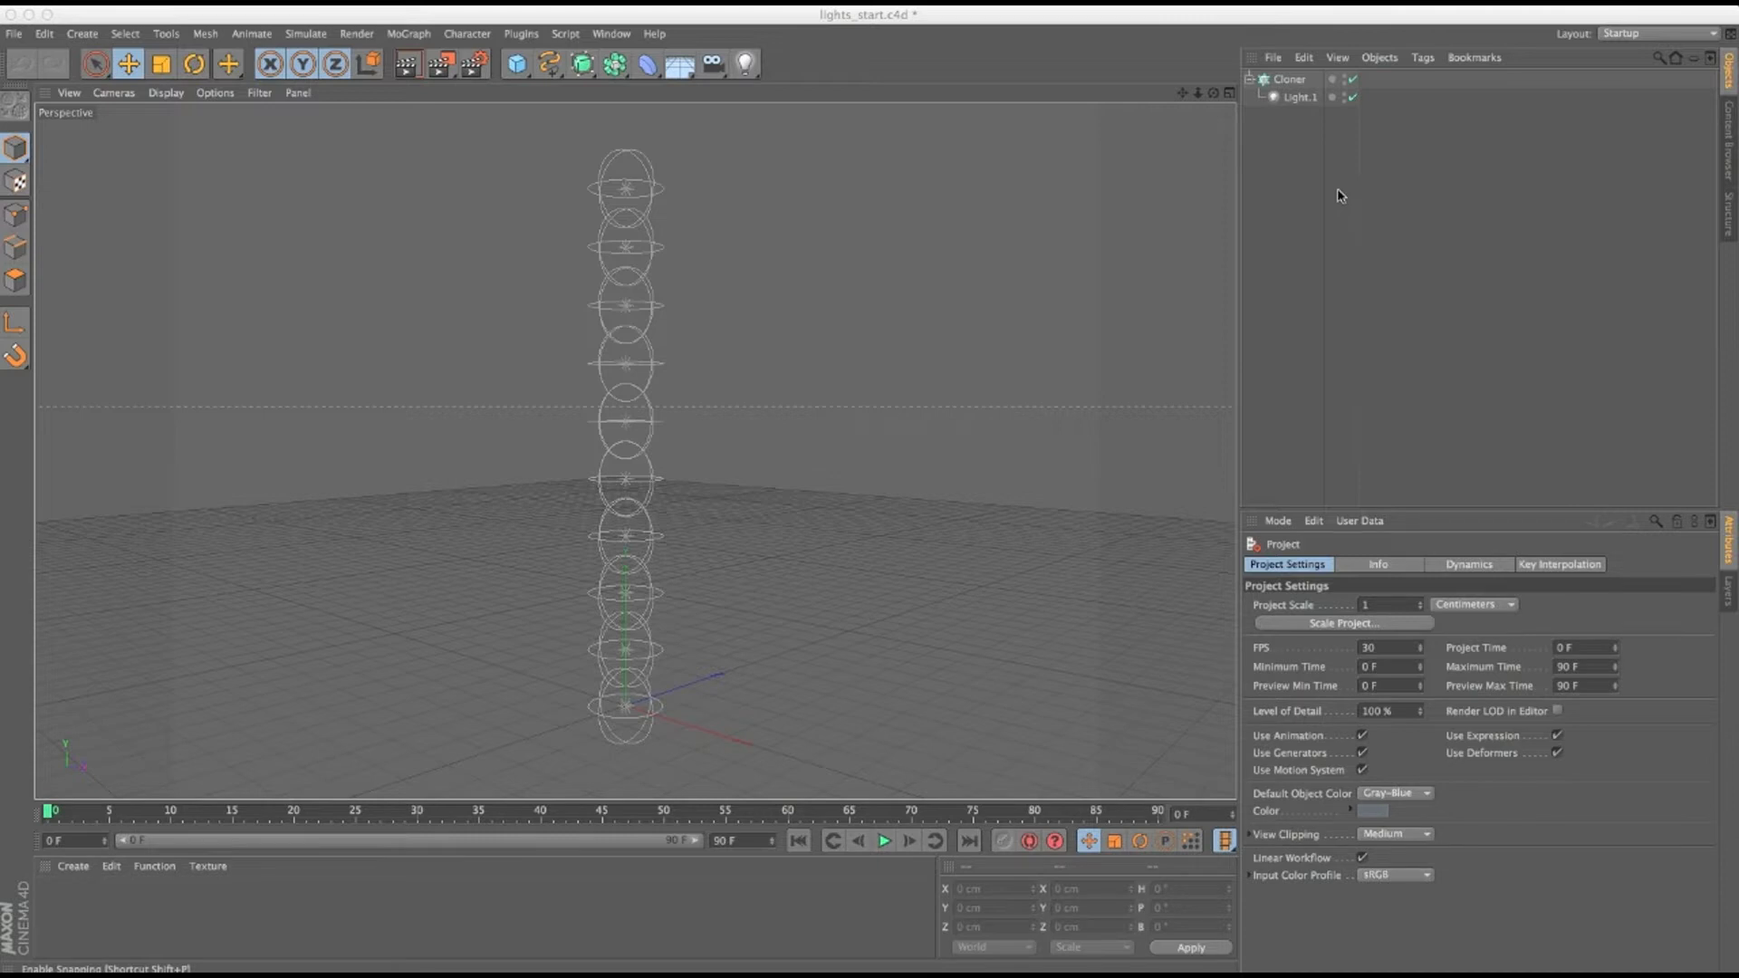
# Add a MoGraph Plain effector and turn off its Position transform.
pyautogui.click(415, 36)
pyautogui.moveTo(421, 66)
pyautogui.click(543, 87)
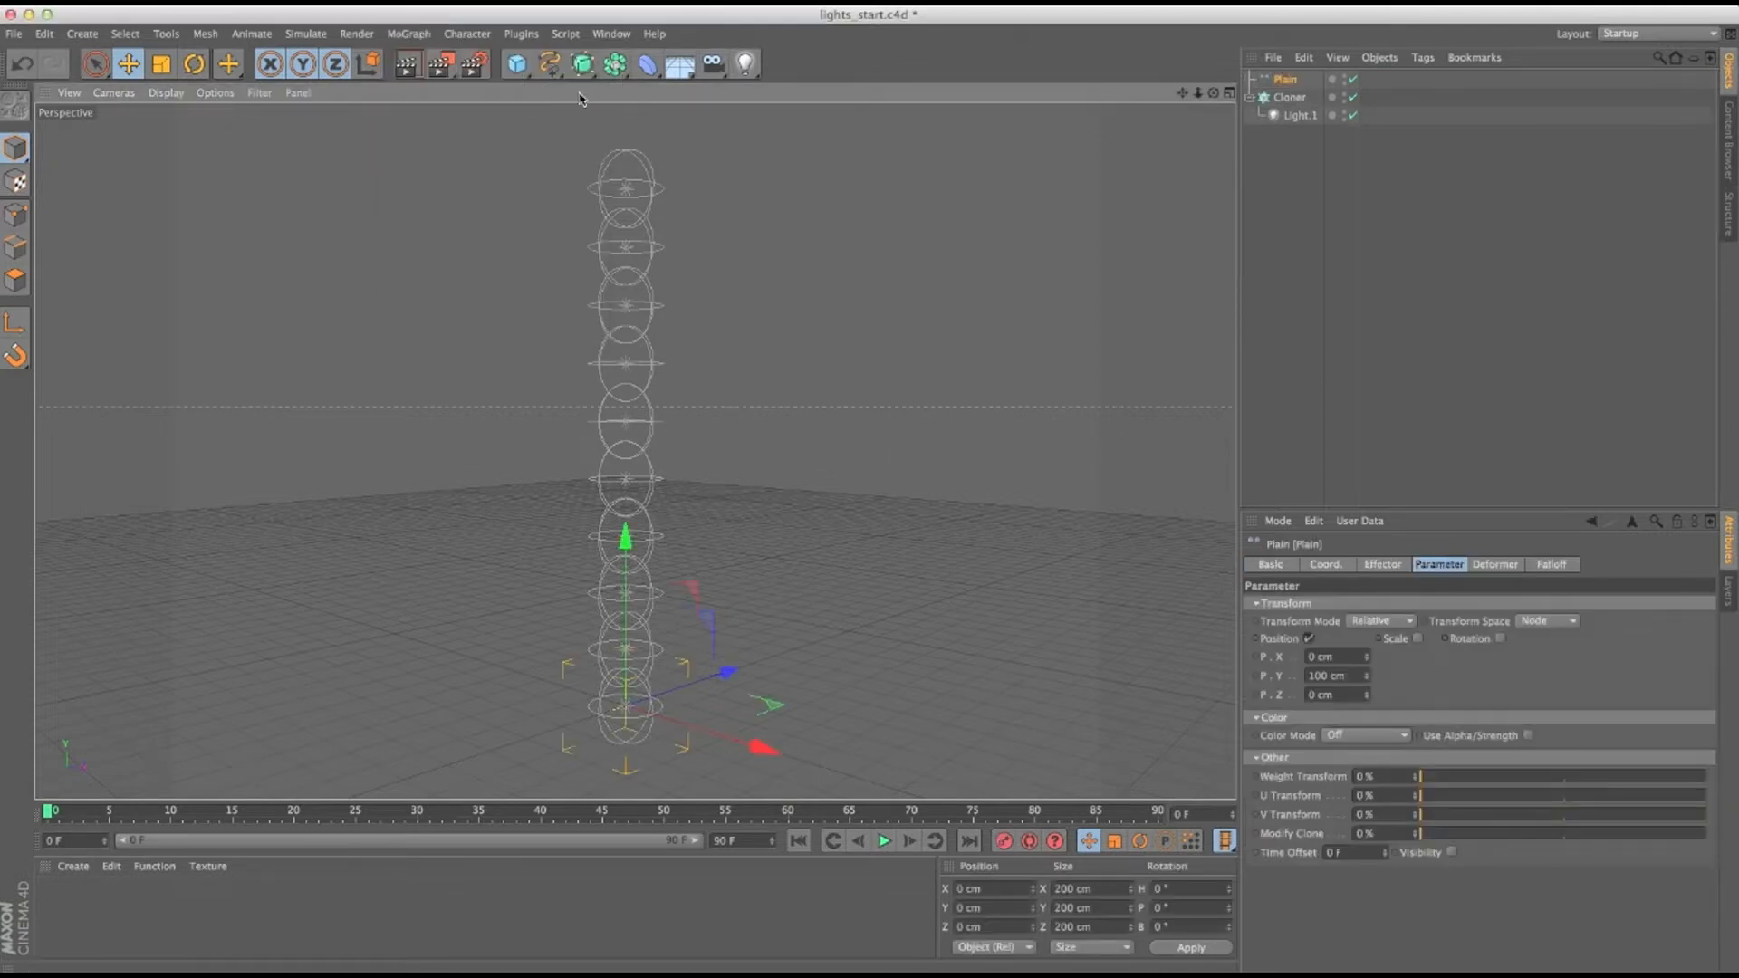
pyautogui.click(1309, 639)
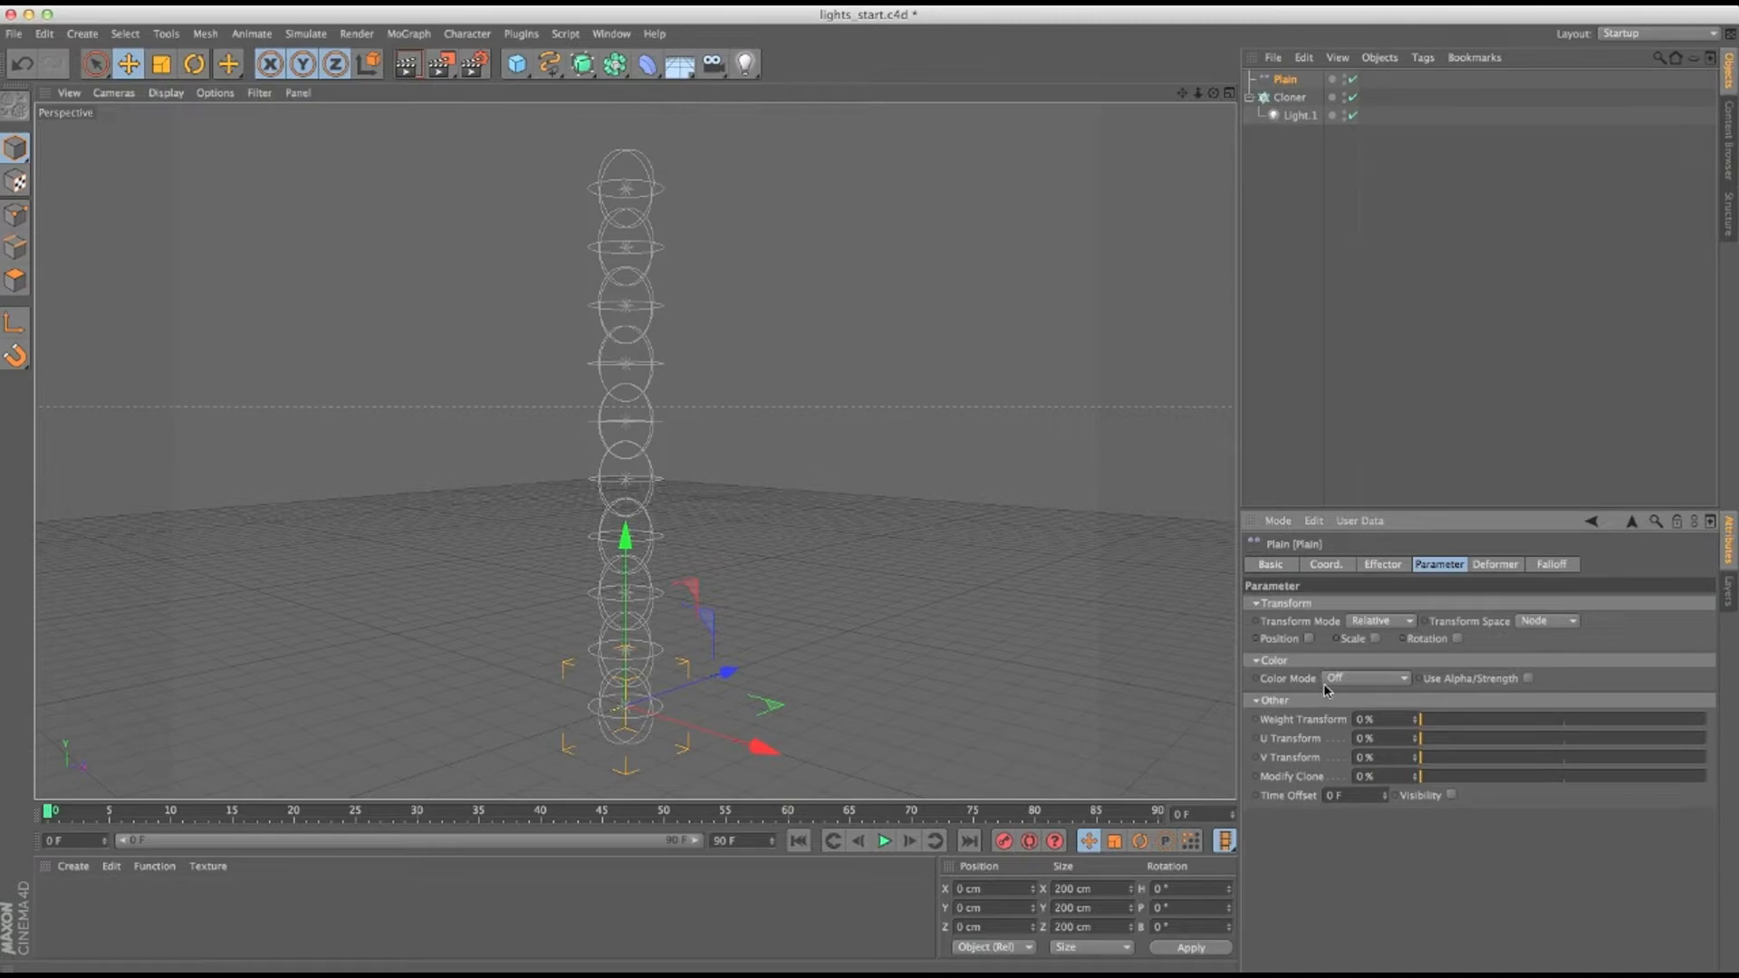
# Set the Plain effector's Color Mode to On and its Blending Mode to Subtract.
pyautogui.click(1339, 681)
pyautogui.click(1350, 706)
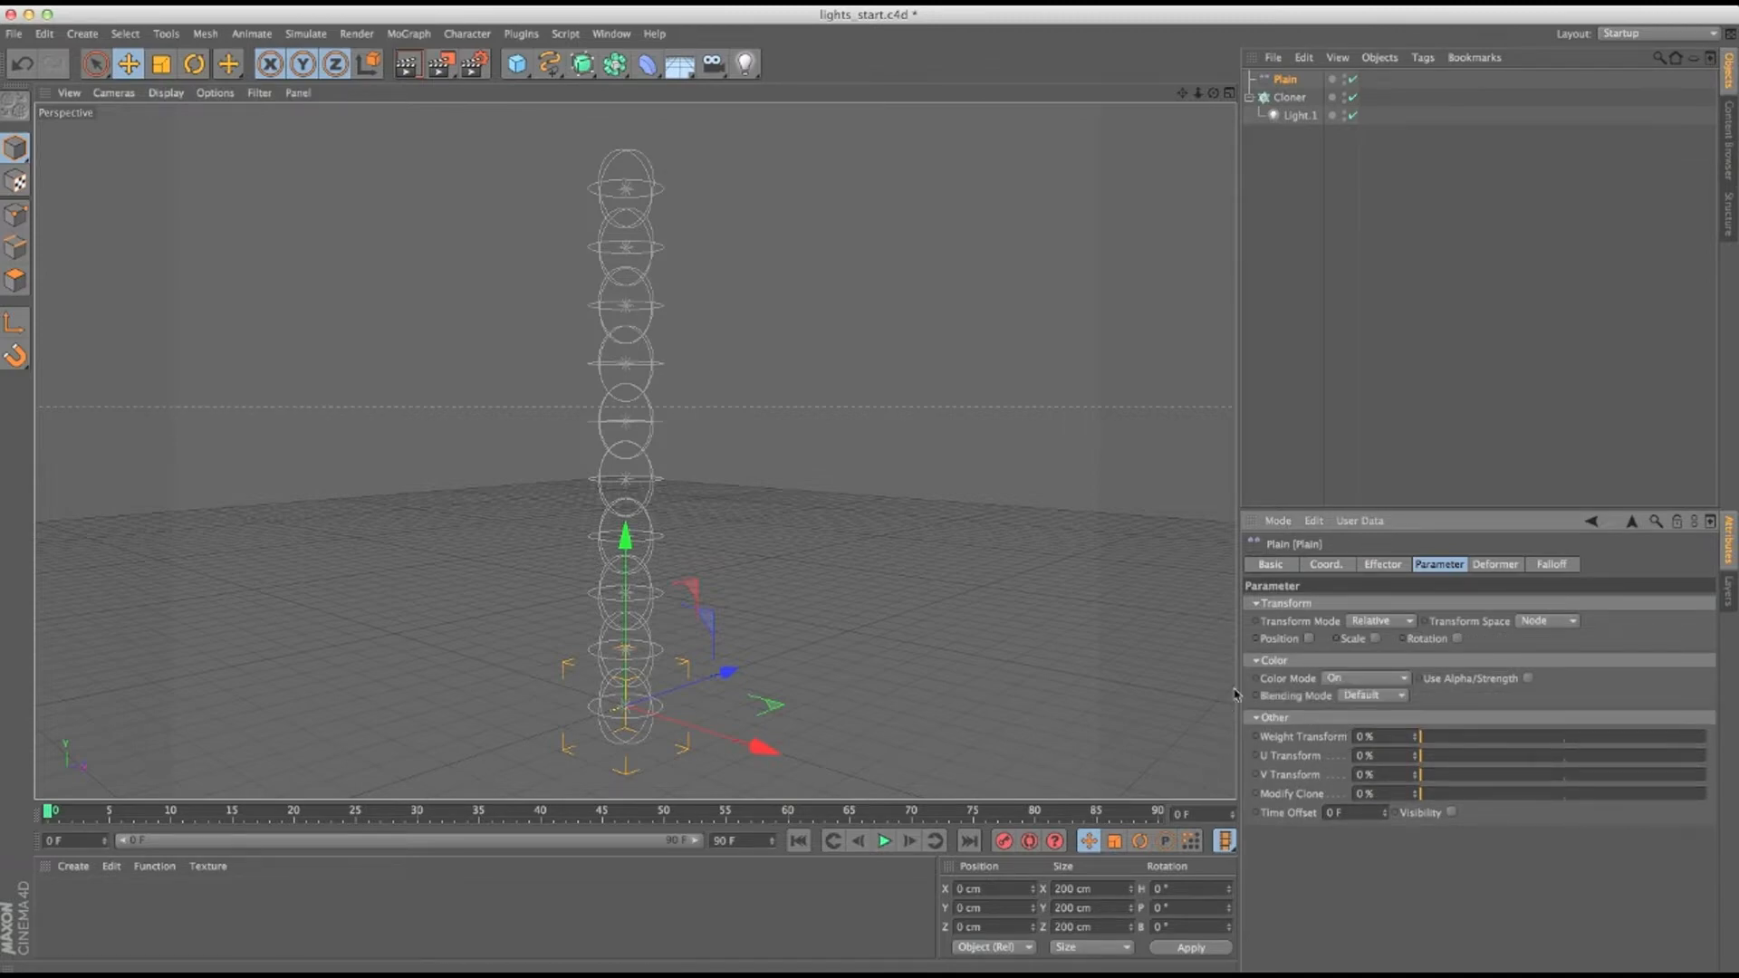
pyautogui.click(1366, 699)
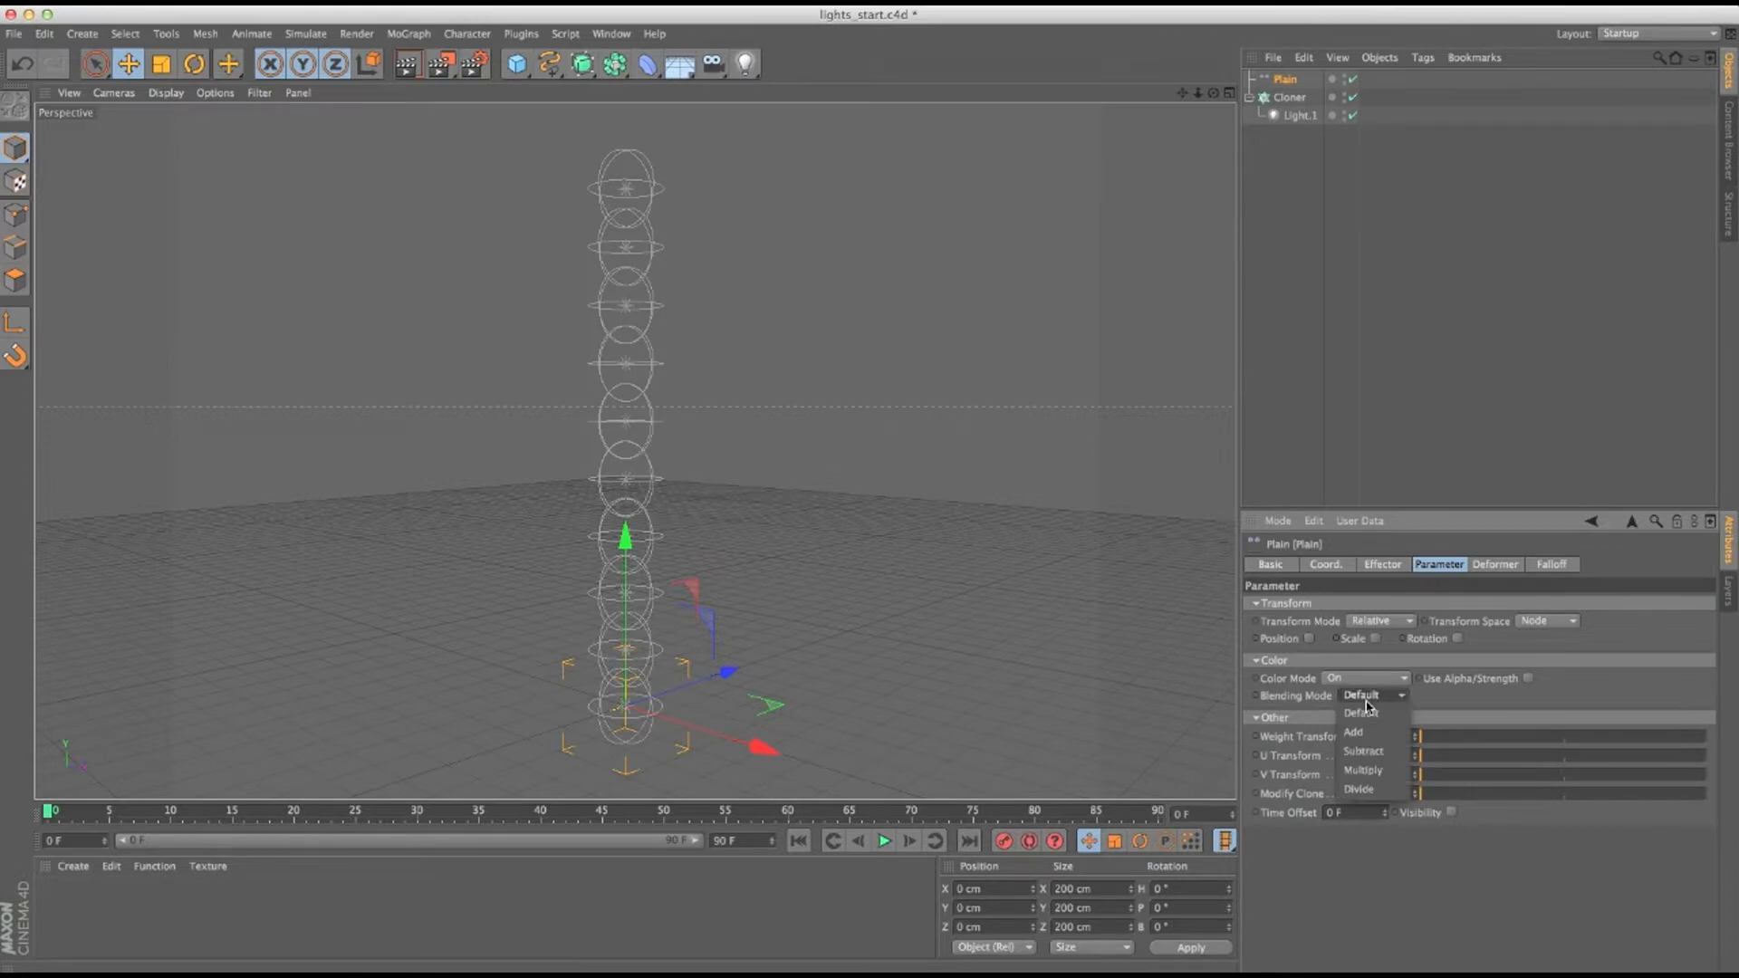
pyautogui.click(1363, 751)
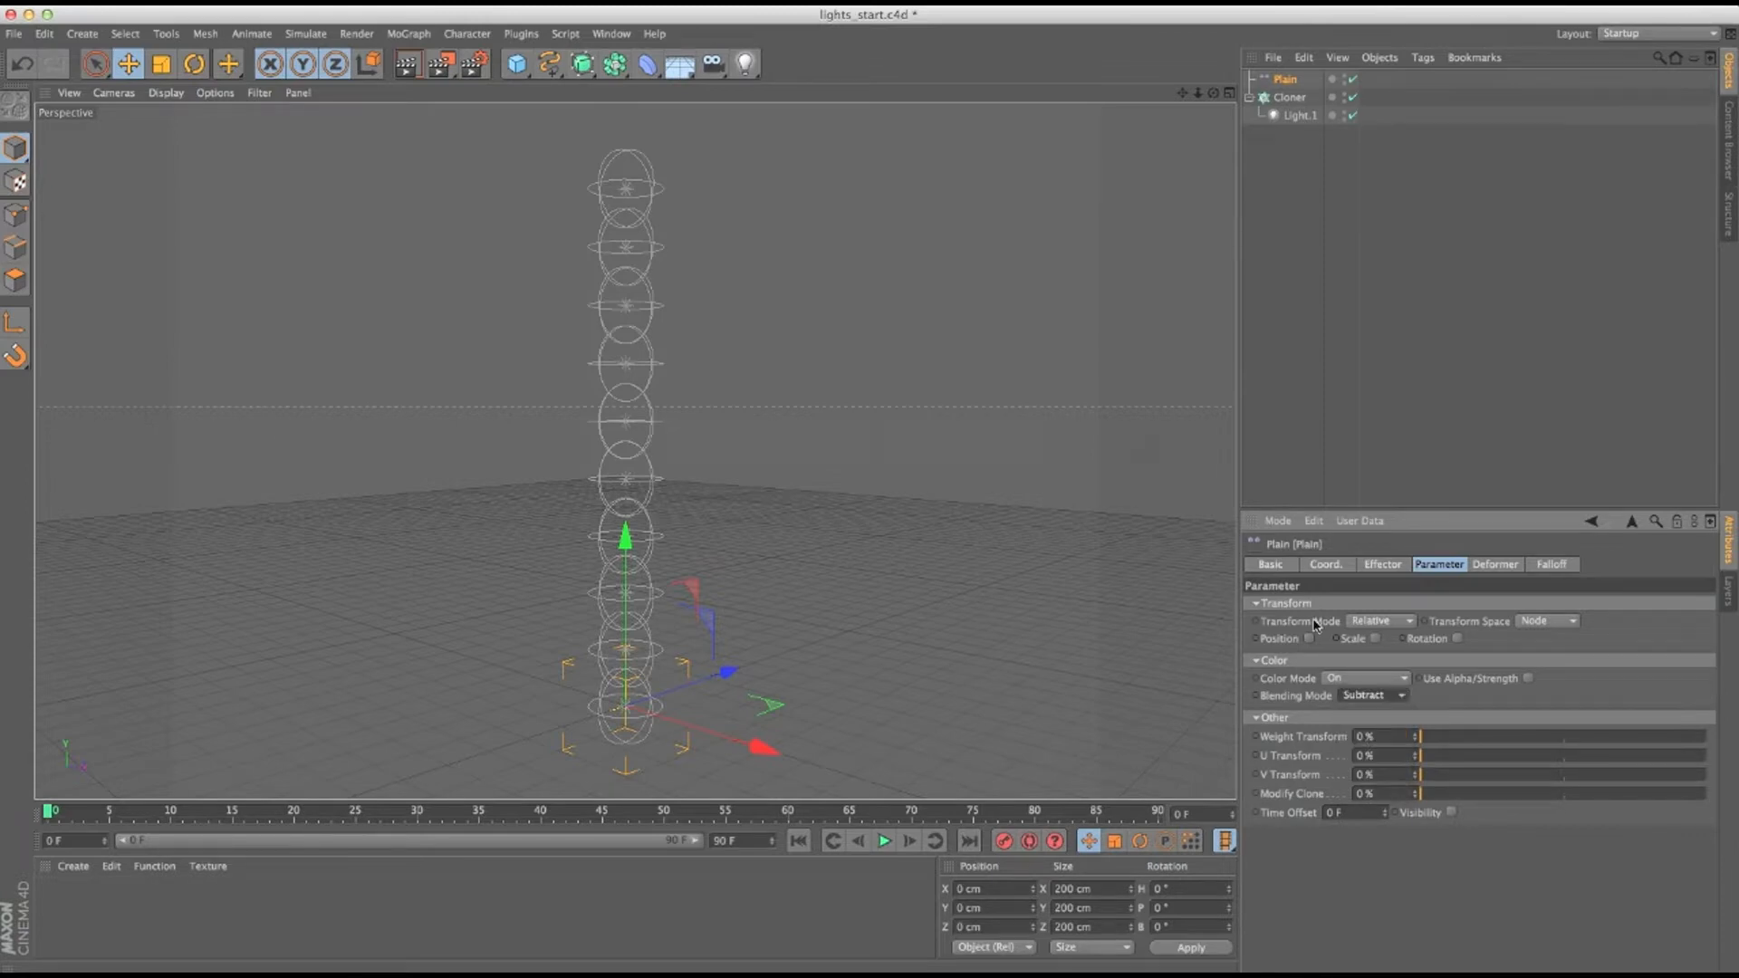
# Check the light's settings and set the Plain effector's Modify Clone value to 100%.
pyautogui.click(1290, 118)
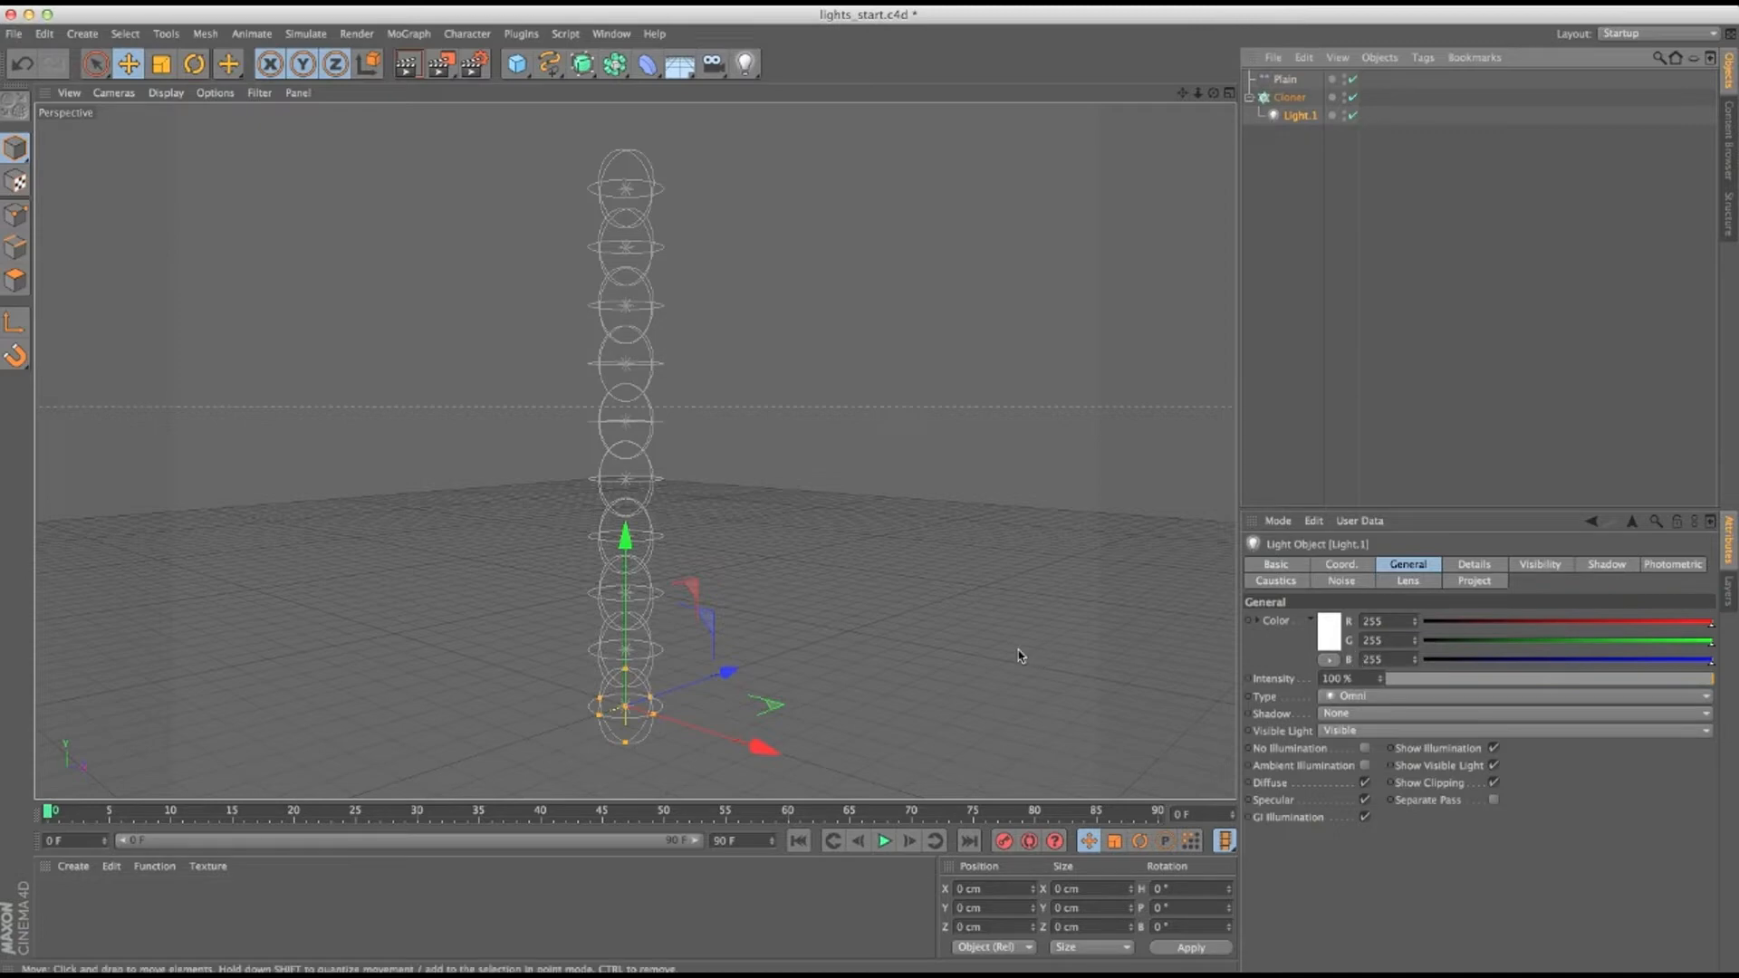
pyautogui.click(1285, 80)
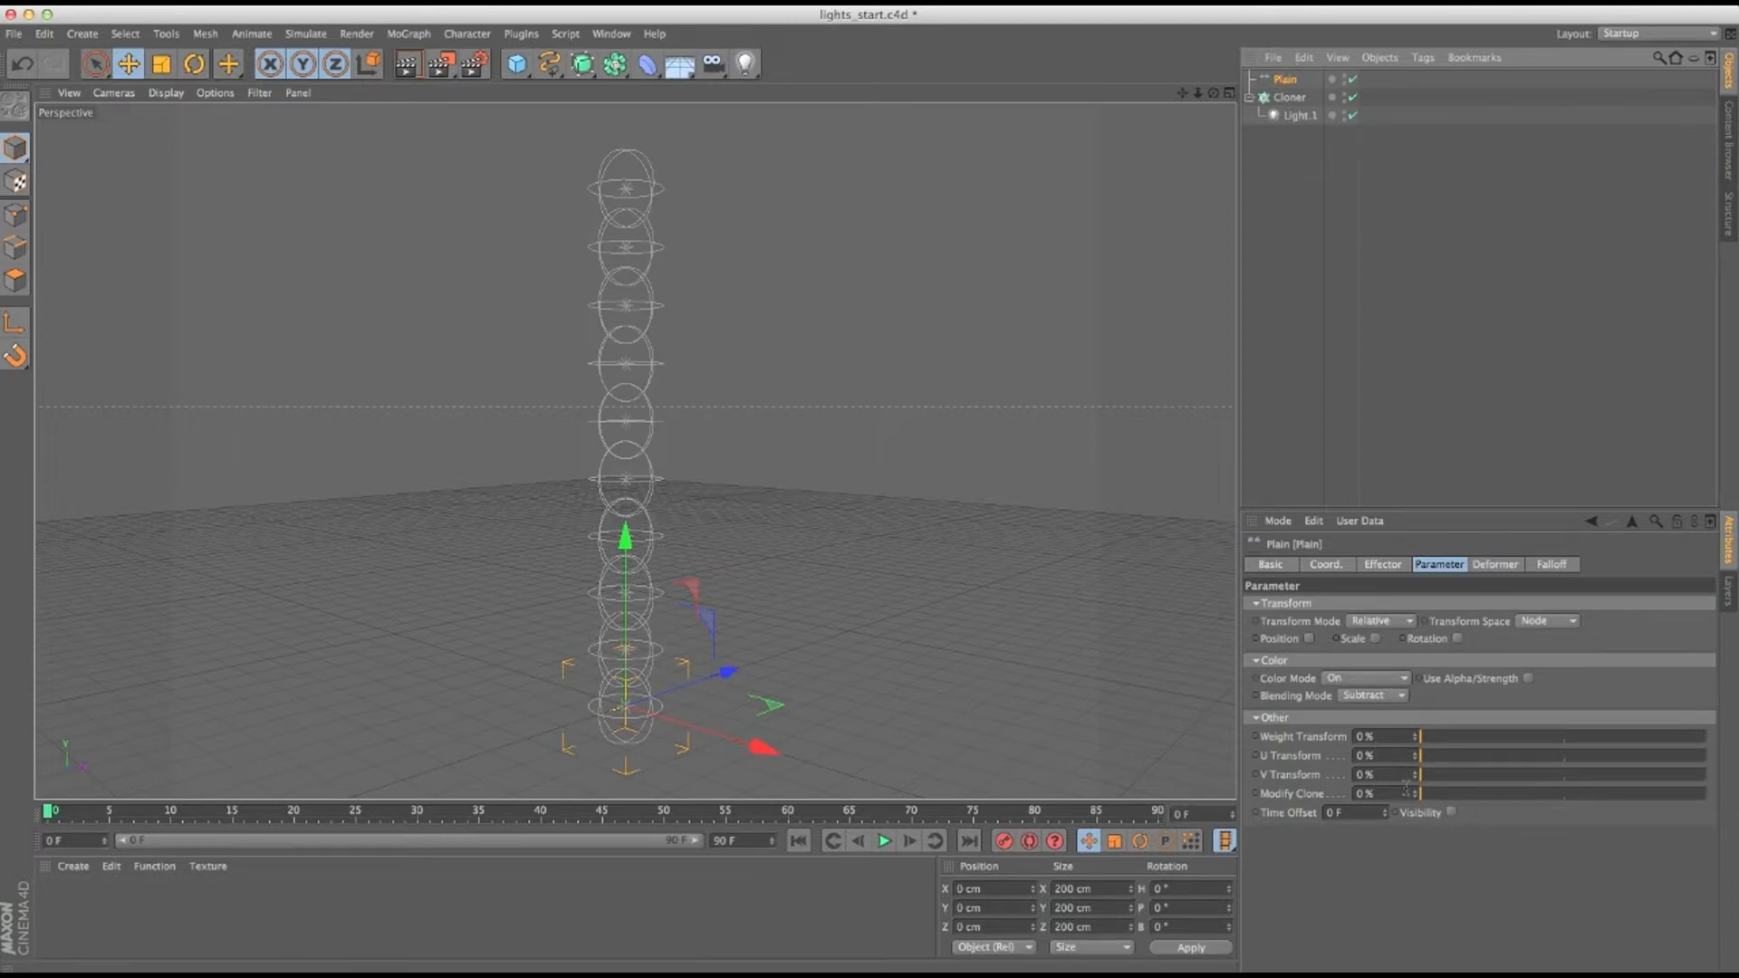
pyautogui.moveTo(1454, 794); pyautogui.dragTo(1707, 795)
# Give the Plain effector a Linear falloff oriented along +Y and raise it to about Y 468 cm.
pyautogui.click(1552, 565)
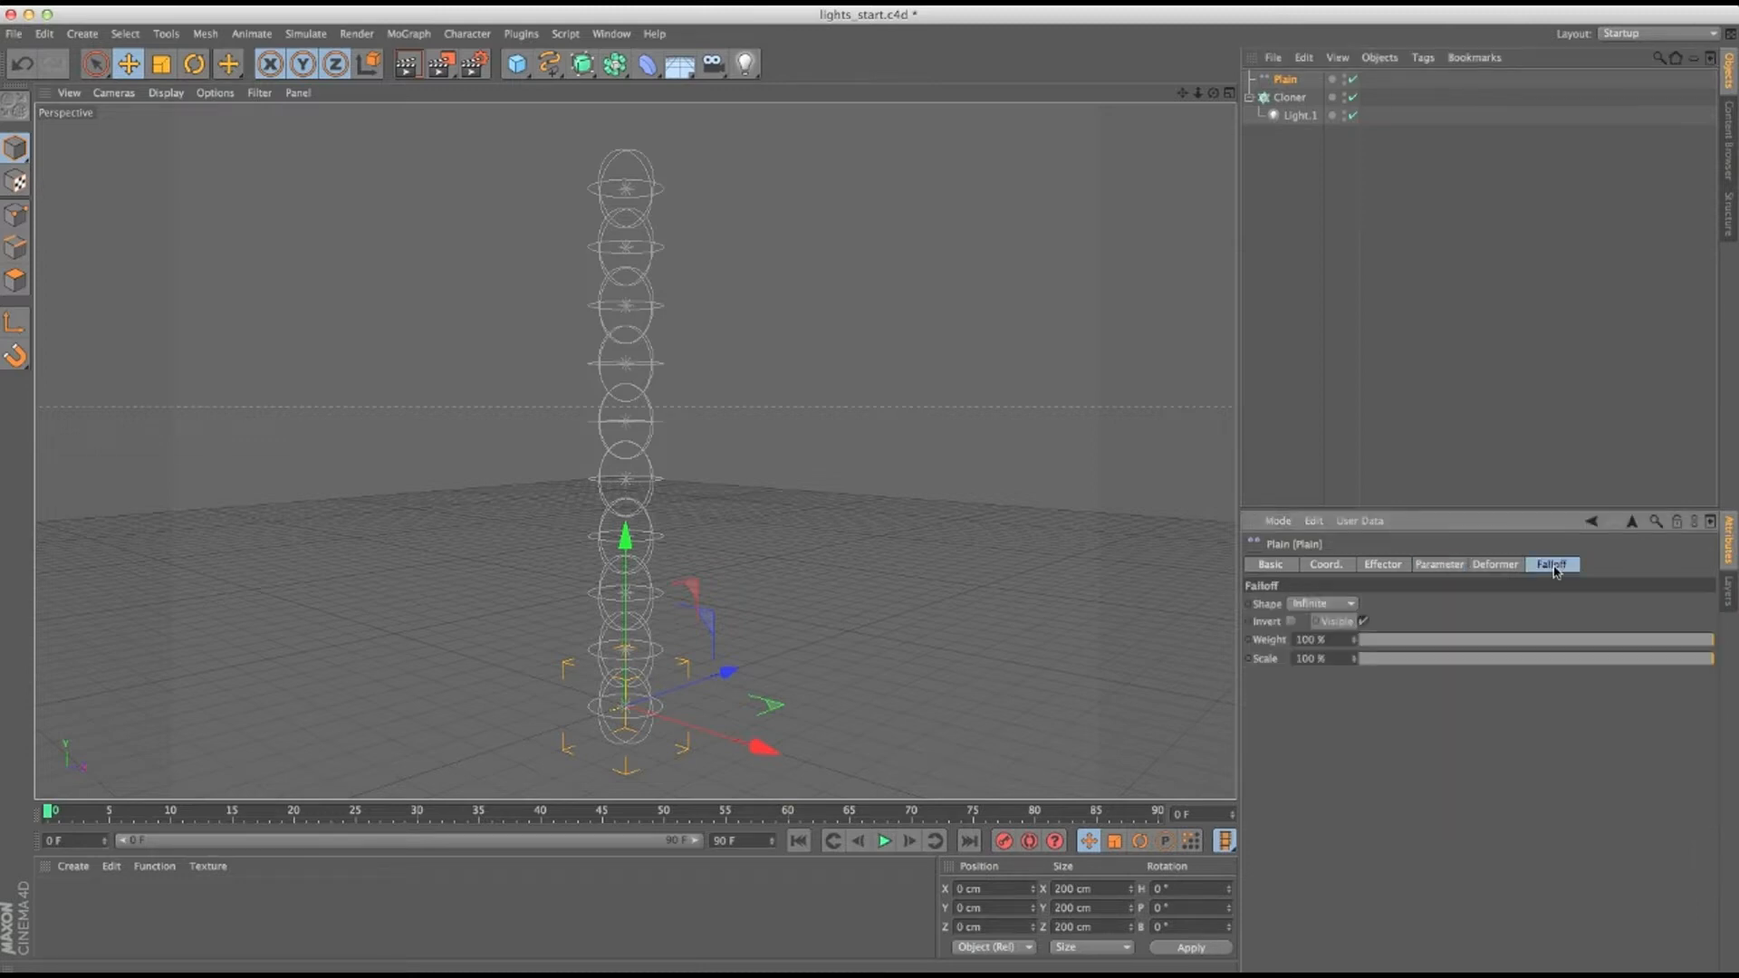
pyautogui.click(1331, 605)
pyautogui.click(1329, 716)
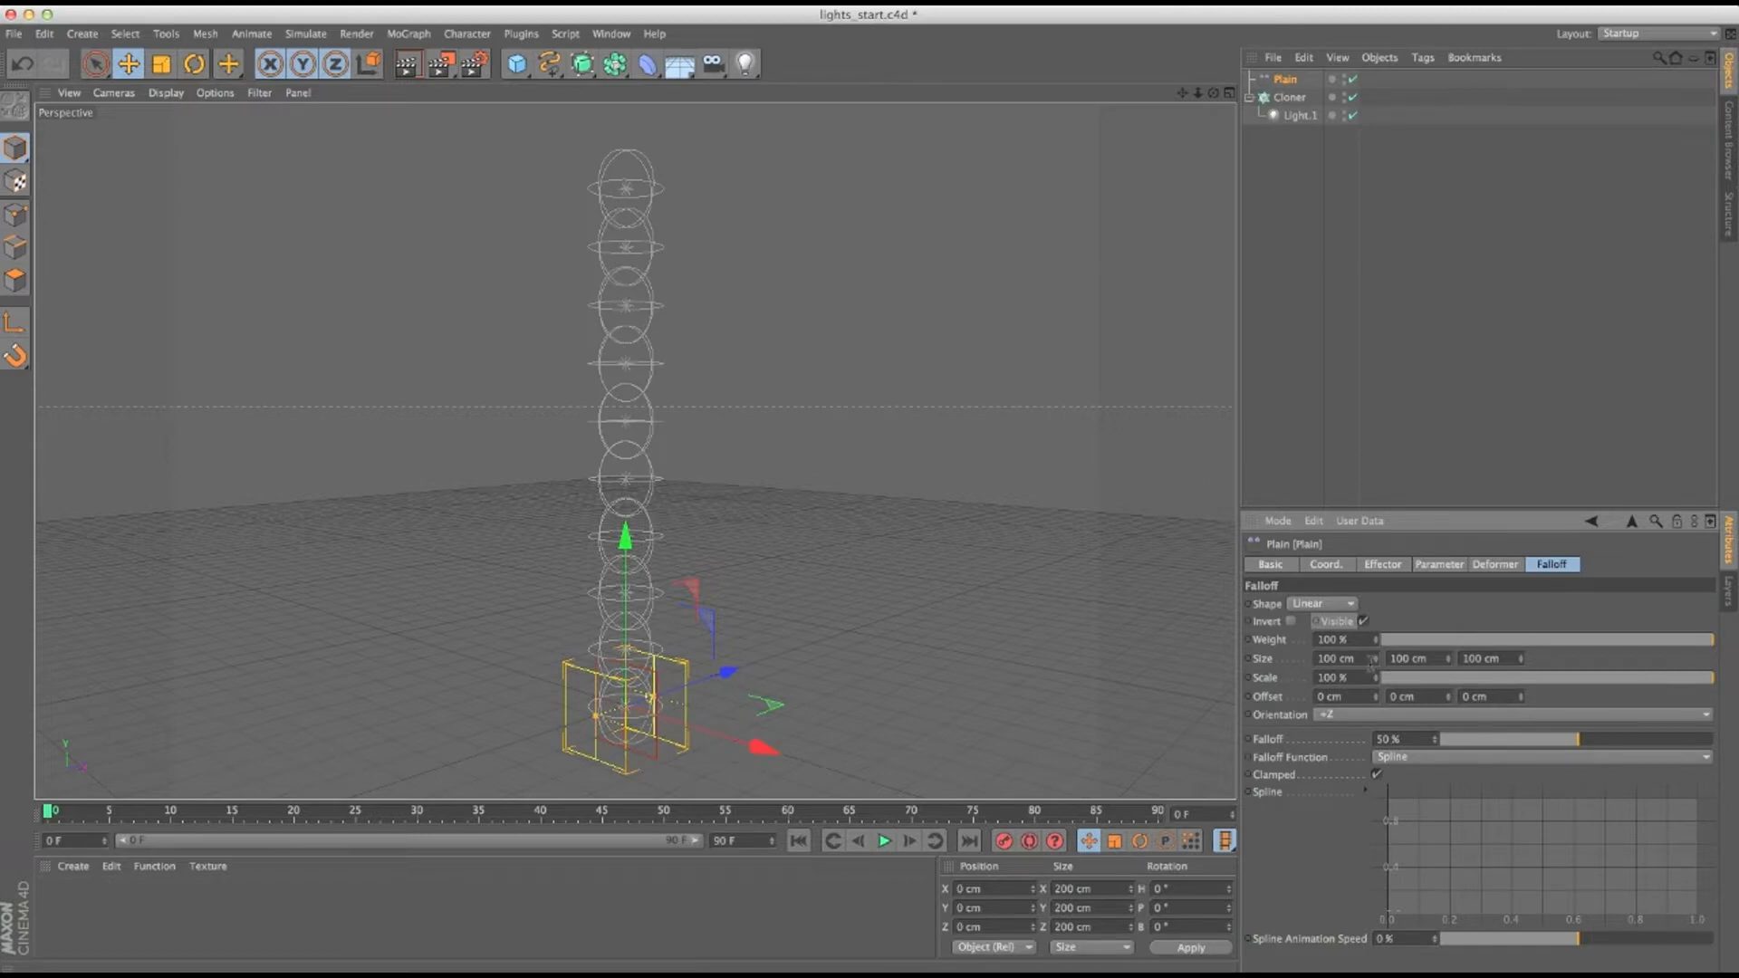
pyautogui.click(1345, 715)
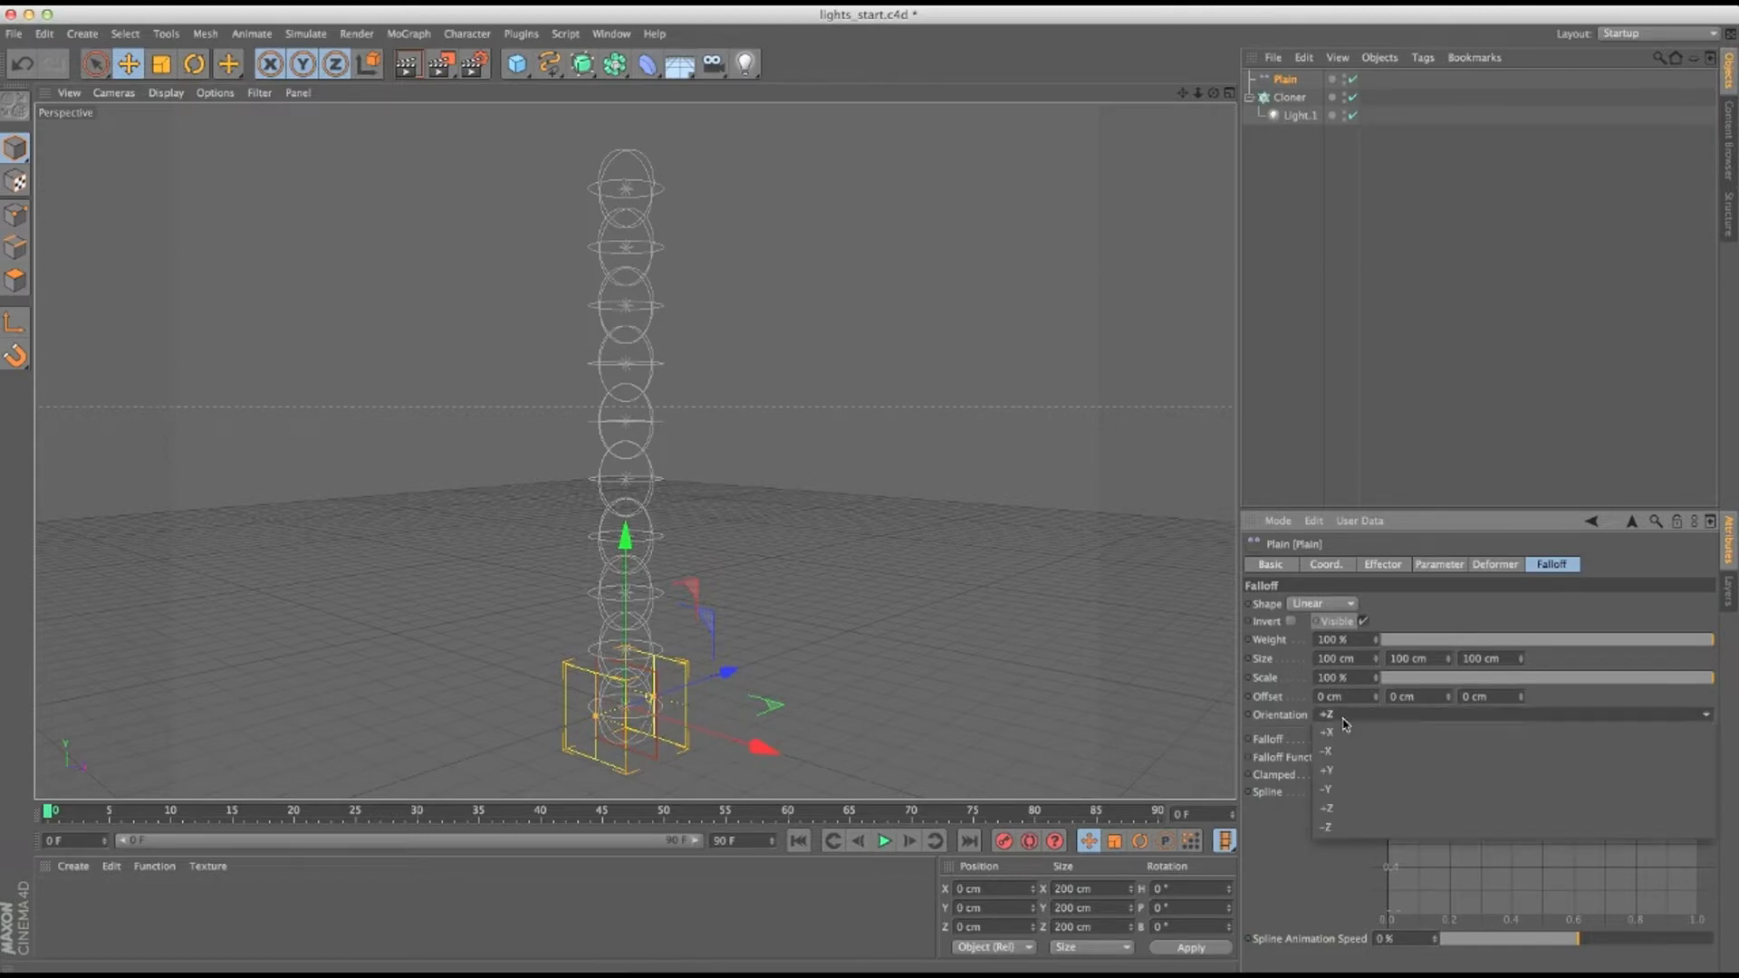
pyautogui.click(1330, 770)
pyautogui.moveTo(621, 596); pyautogui.dragTo(611, 402)
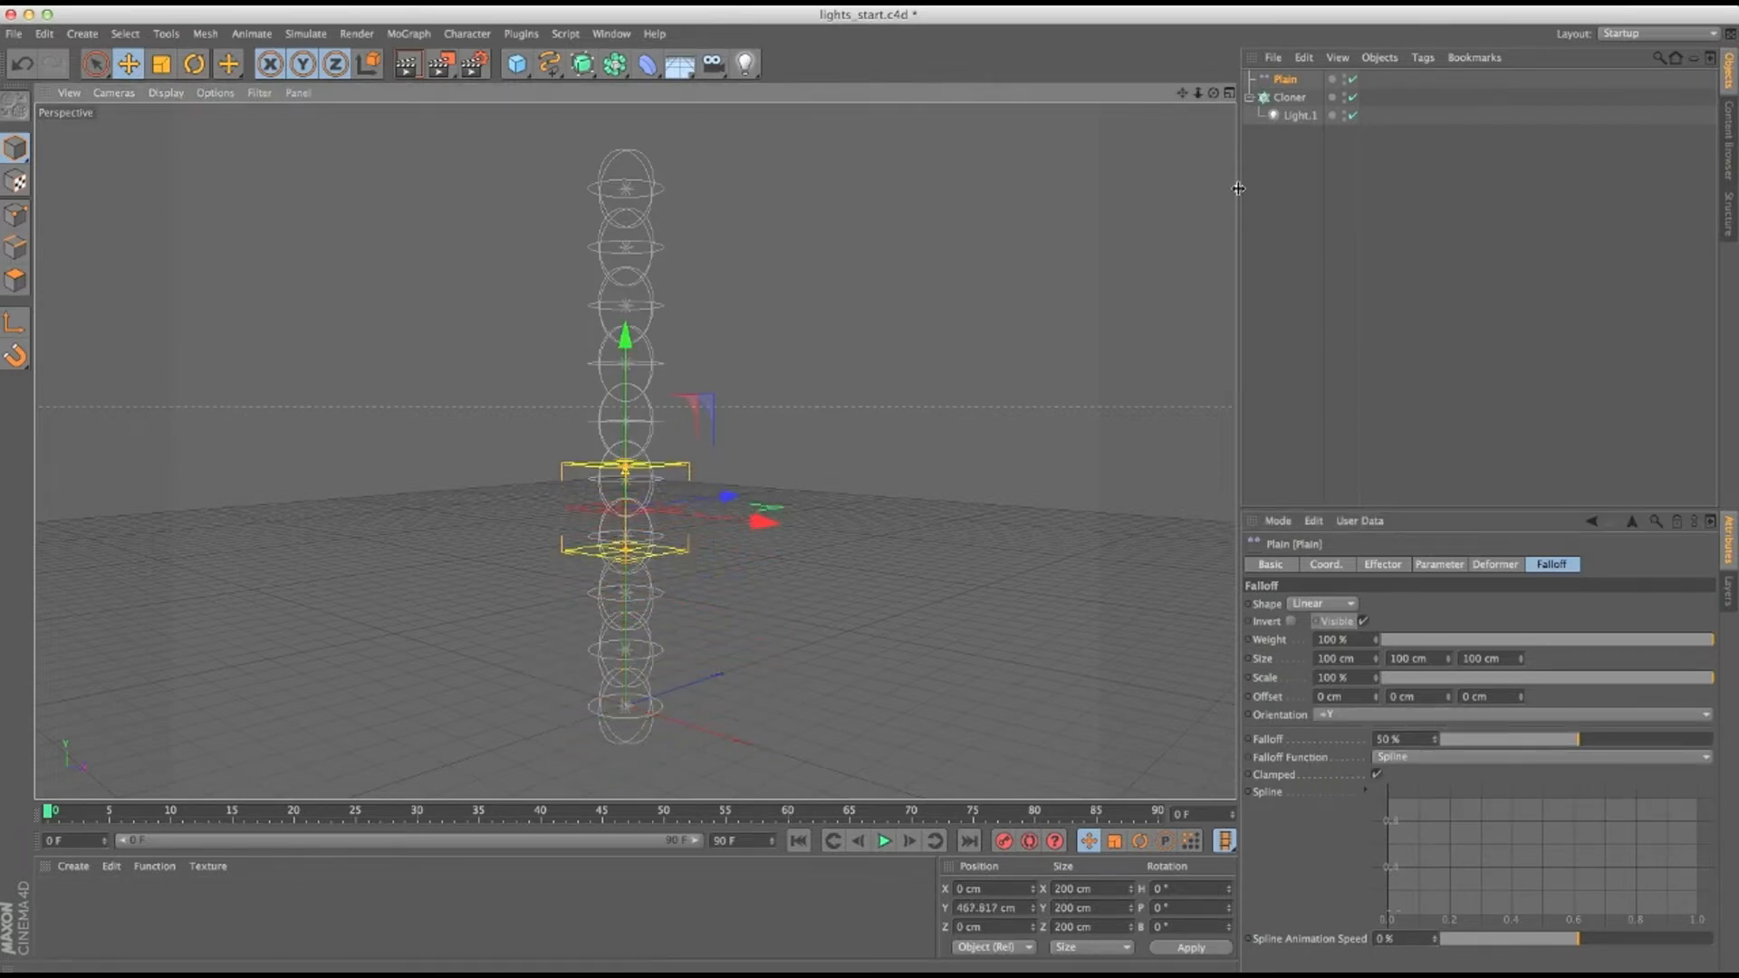
# Assign the Plain effector to the Cloner's effectors.
pyautogui.click(1289, 97)
pyautogui.click(1503, 565)
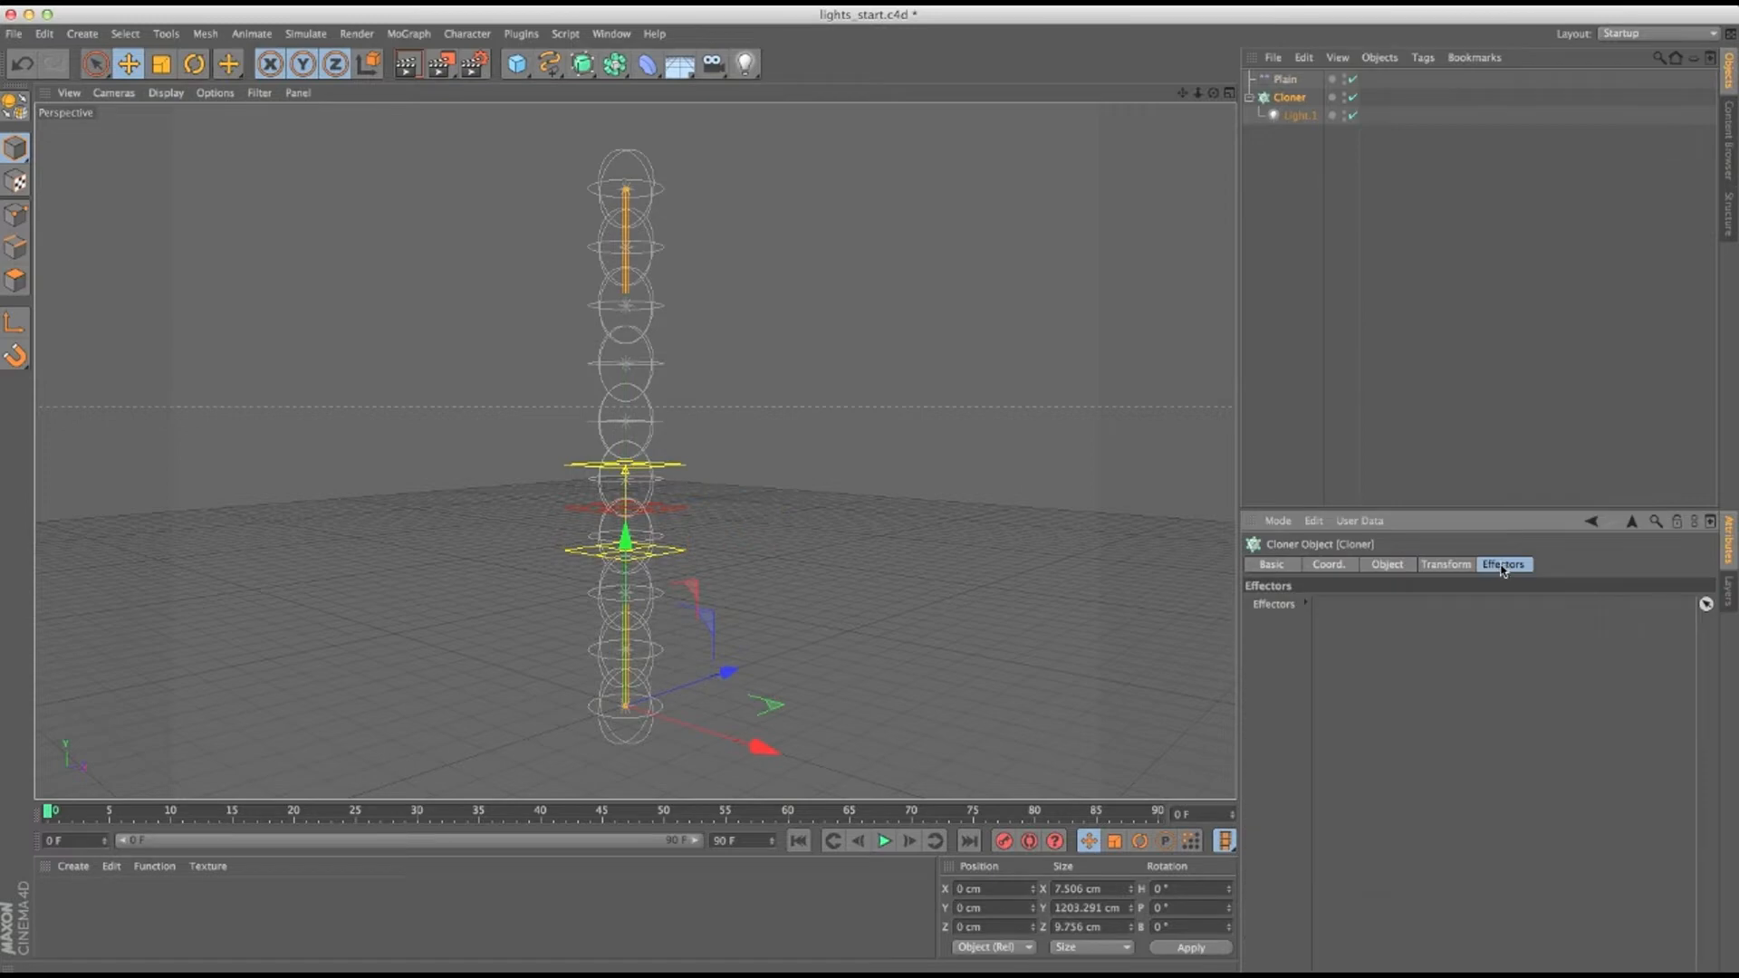
pyautogui.moveTo(1285, 79); pyautogui.dragTo(1429, 650)
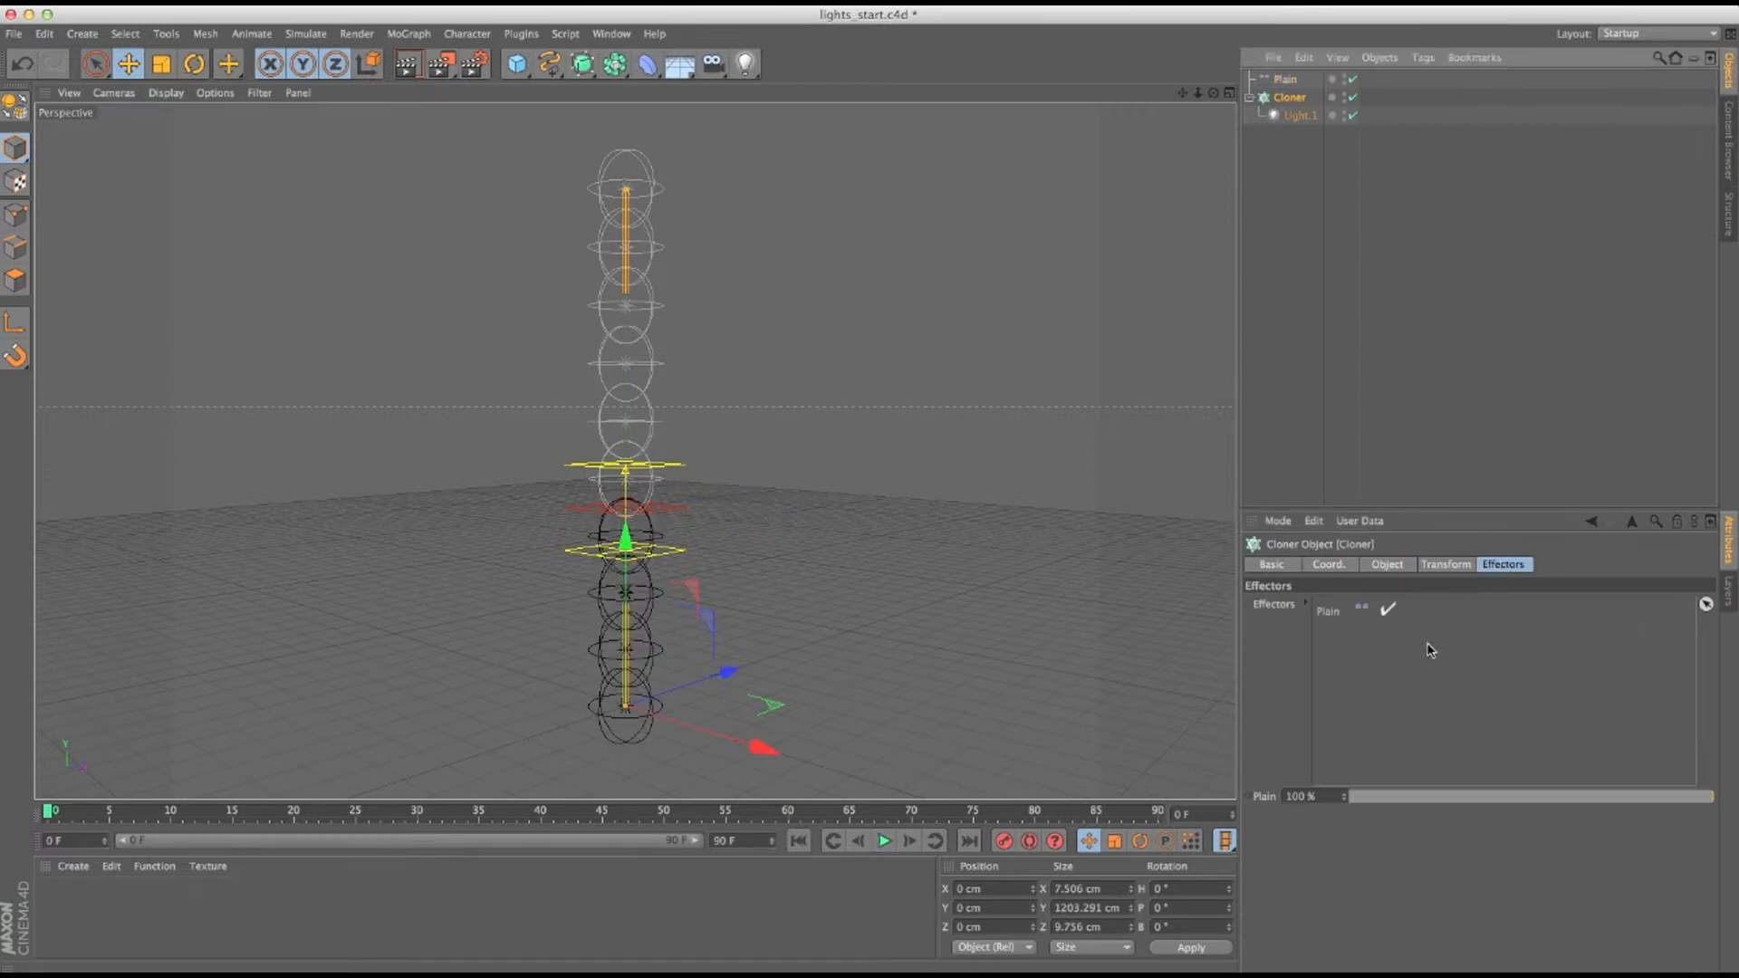
# Enable Use Alpha/Strength for the Plain effector's color and render the active view.
pyautogui.click(1285, 80)
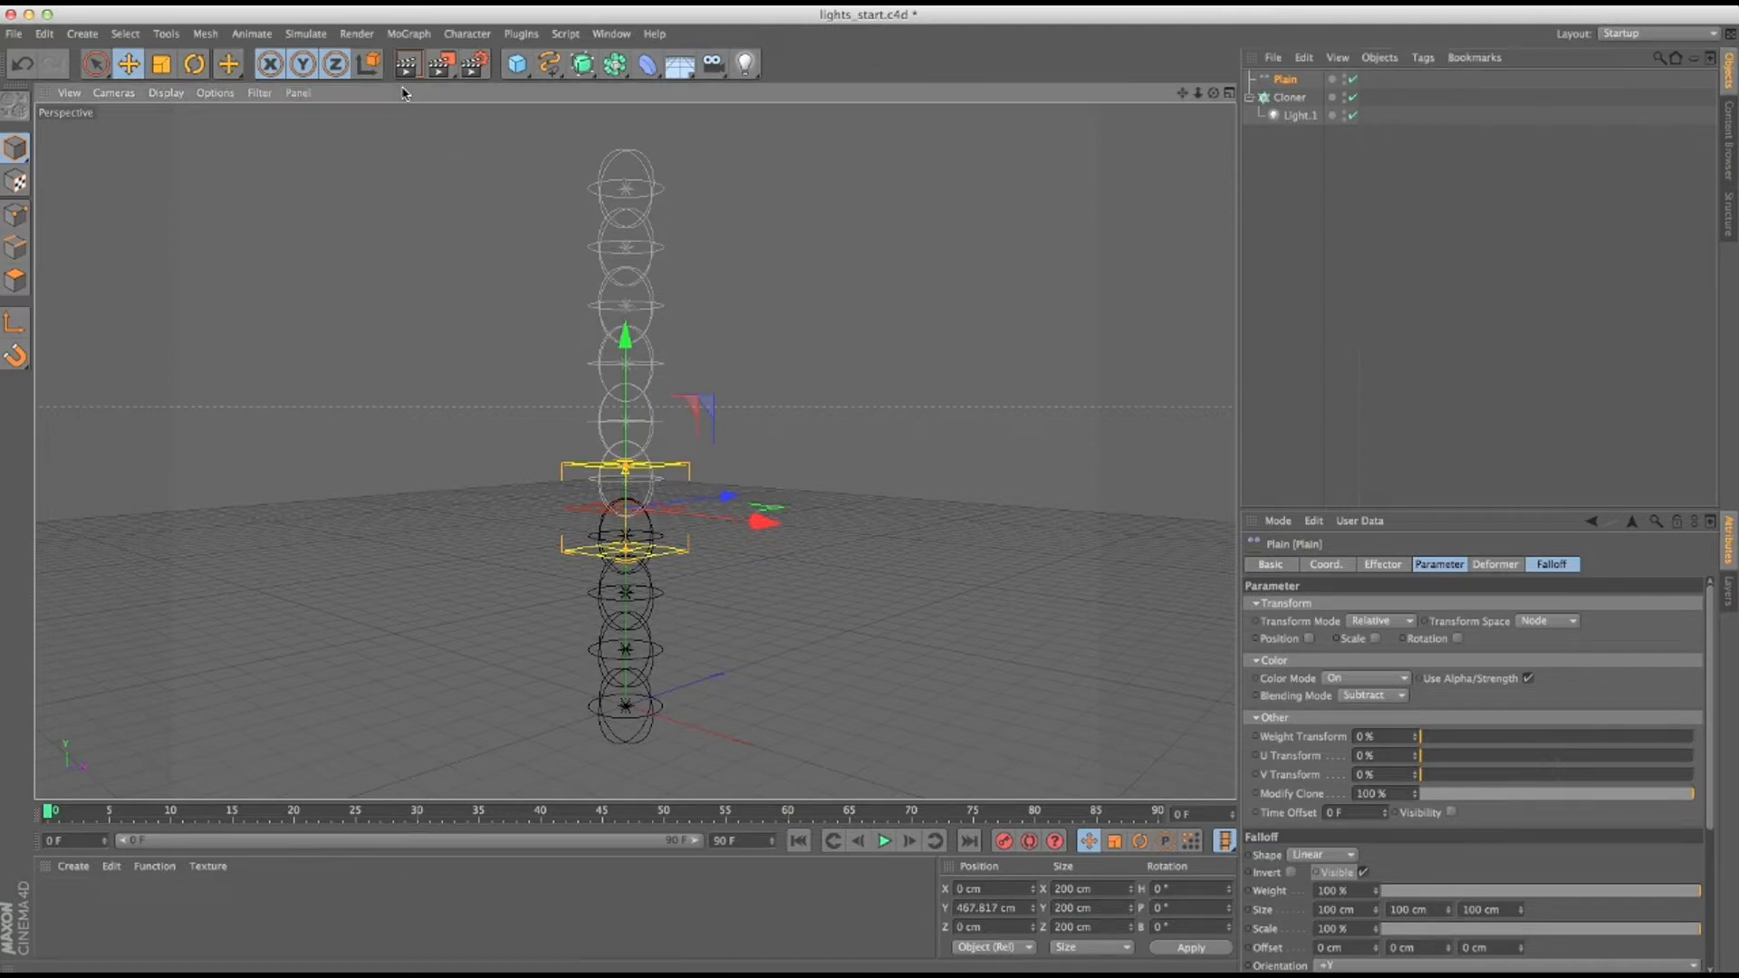
pyautogui.press('super+r')
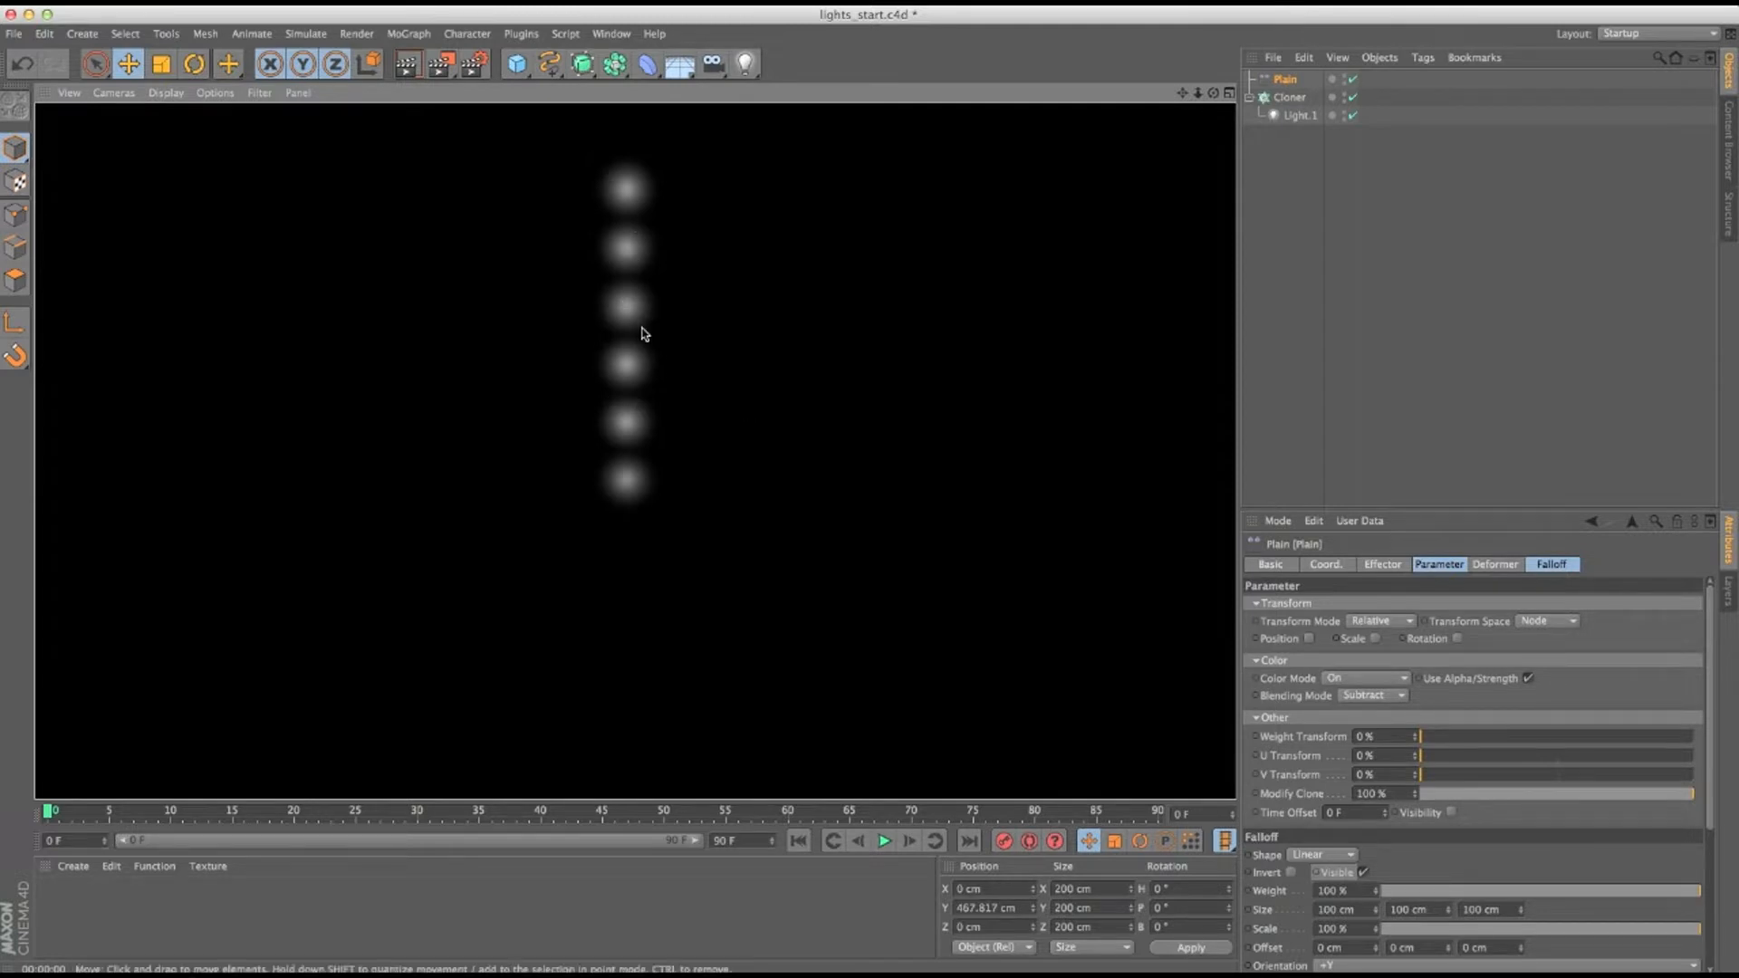
pyautogui.click(1281, 84)
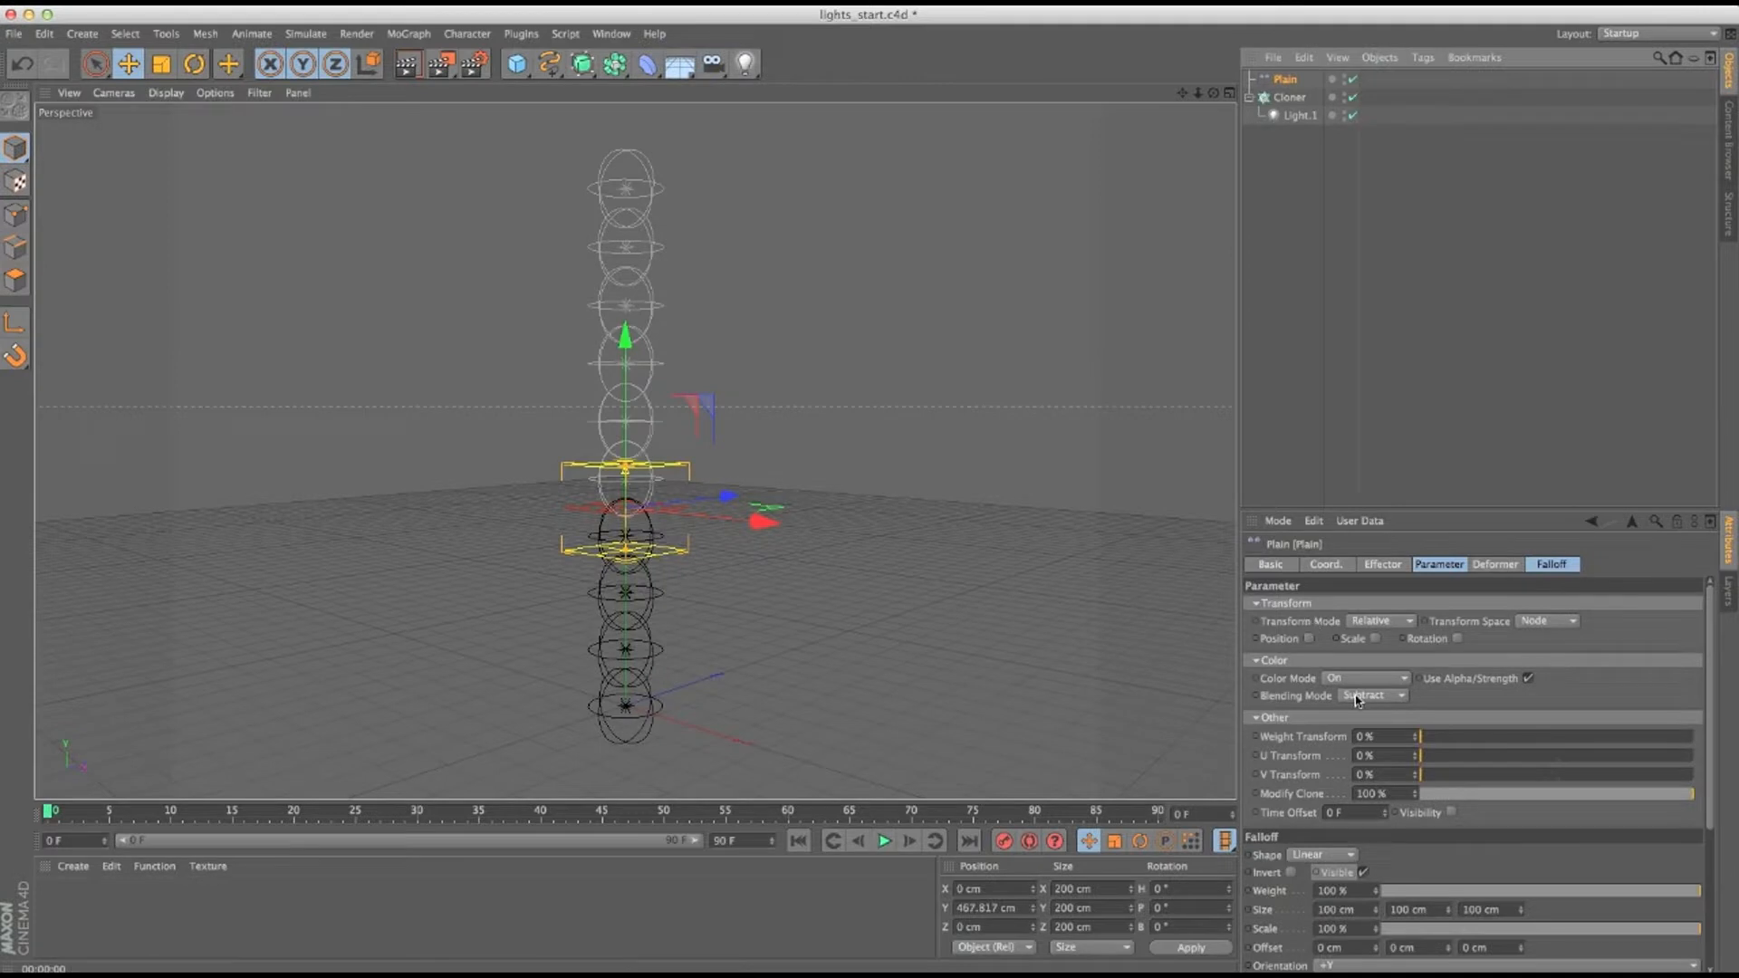
# Extend the Plain effector's falloff height to about 232 cm, place it at about Y 385 cm, and render the view.
pyautogui.moveTo(627, 405); pyautogui.dragTo(615, 490)
pyautogui.moveTo(624, 555); pyautogui.dragTo(623, 417)
pyautogui.click(407, 63)
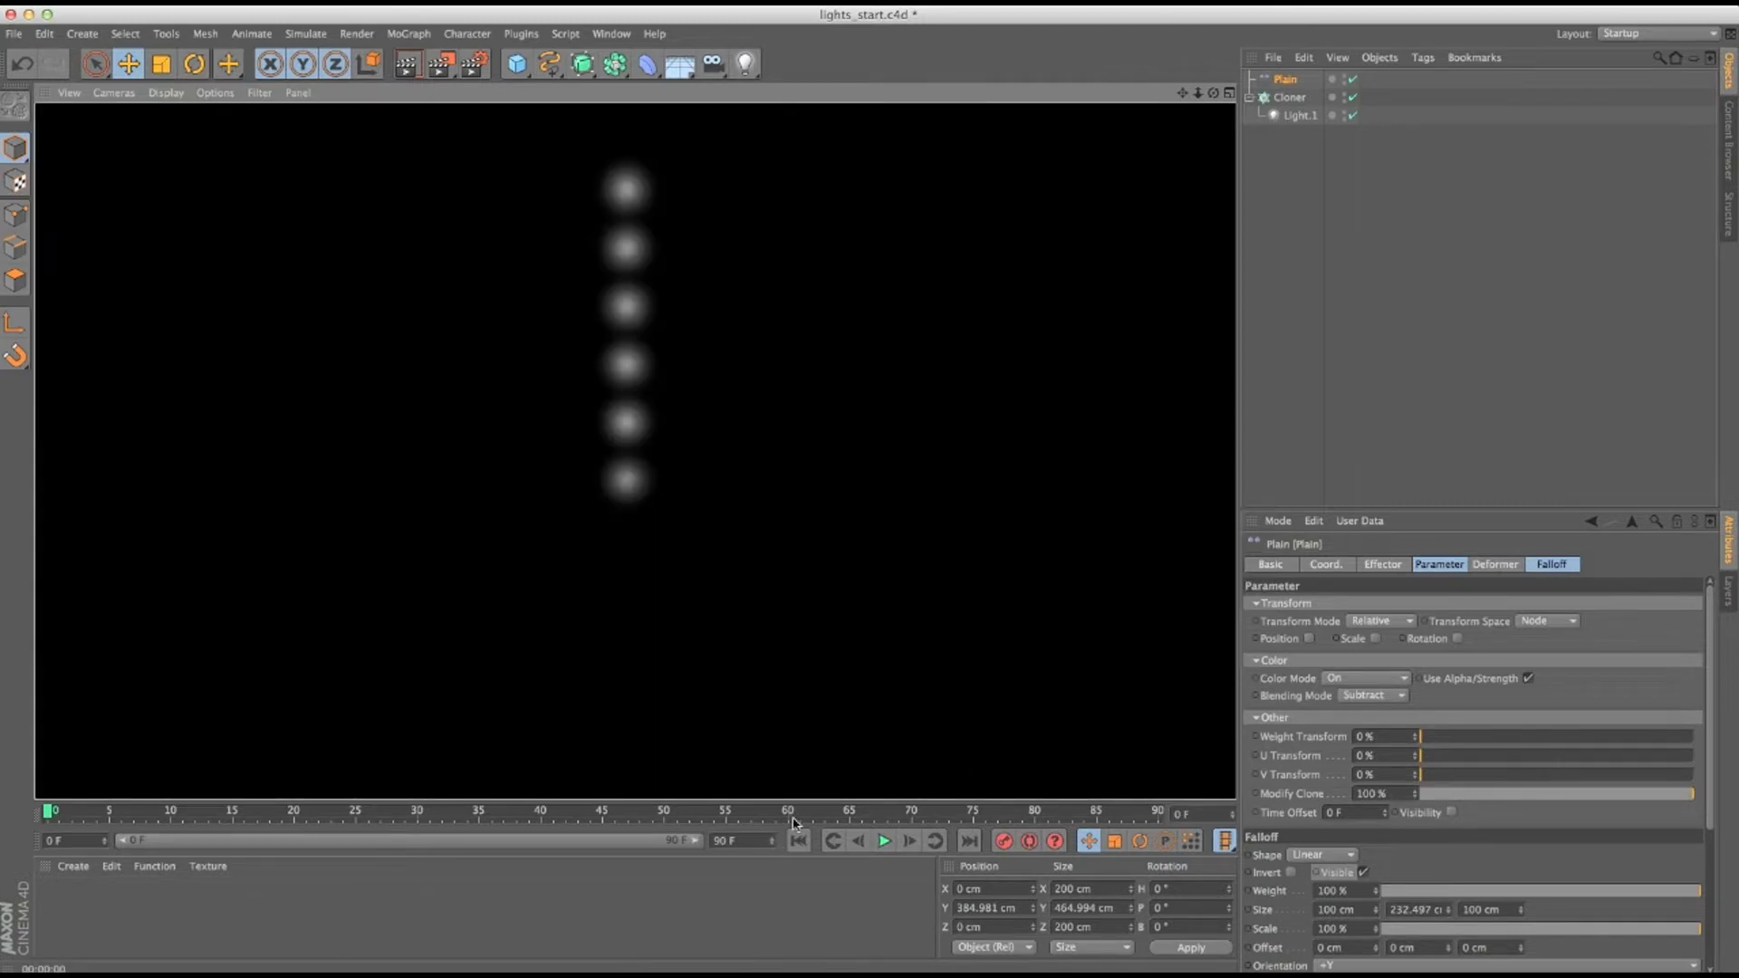
# Move the Plain effector below the light column to about Y -275 cm and record a keyframe at frame 0.
pyautogui.moveTo(823, 799); pyautogui.dragTo(822, 800)
pyautogui.moveTo(625, 398); pyautogui.dragTo(578, 702)
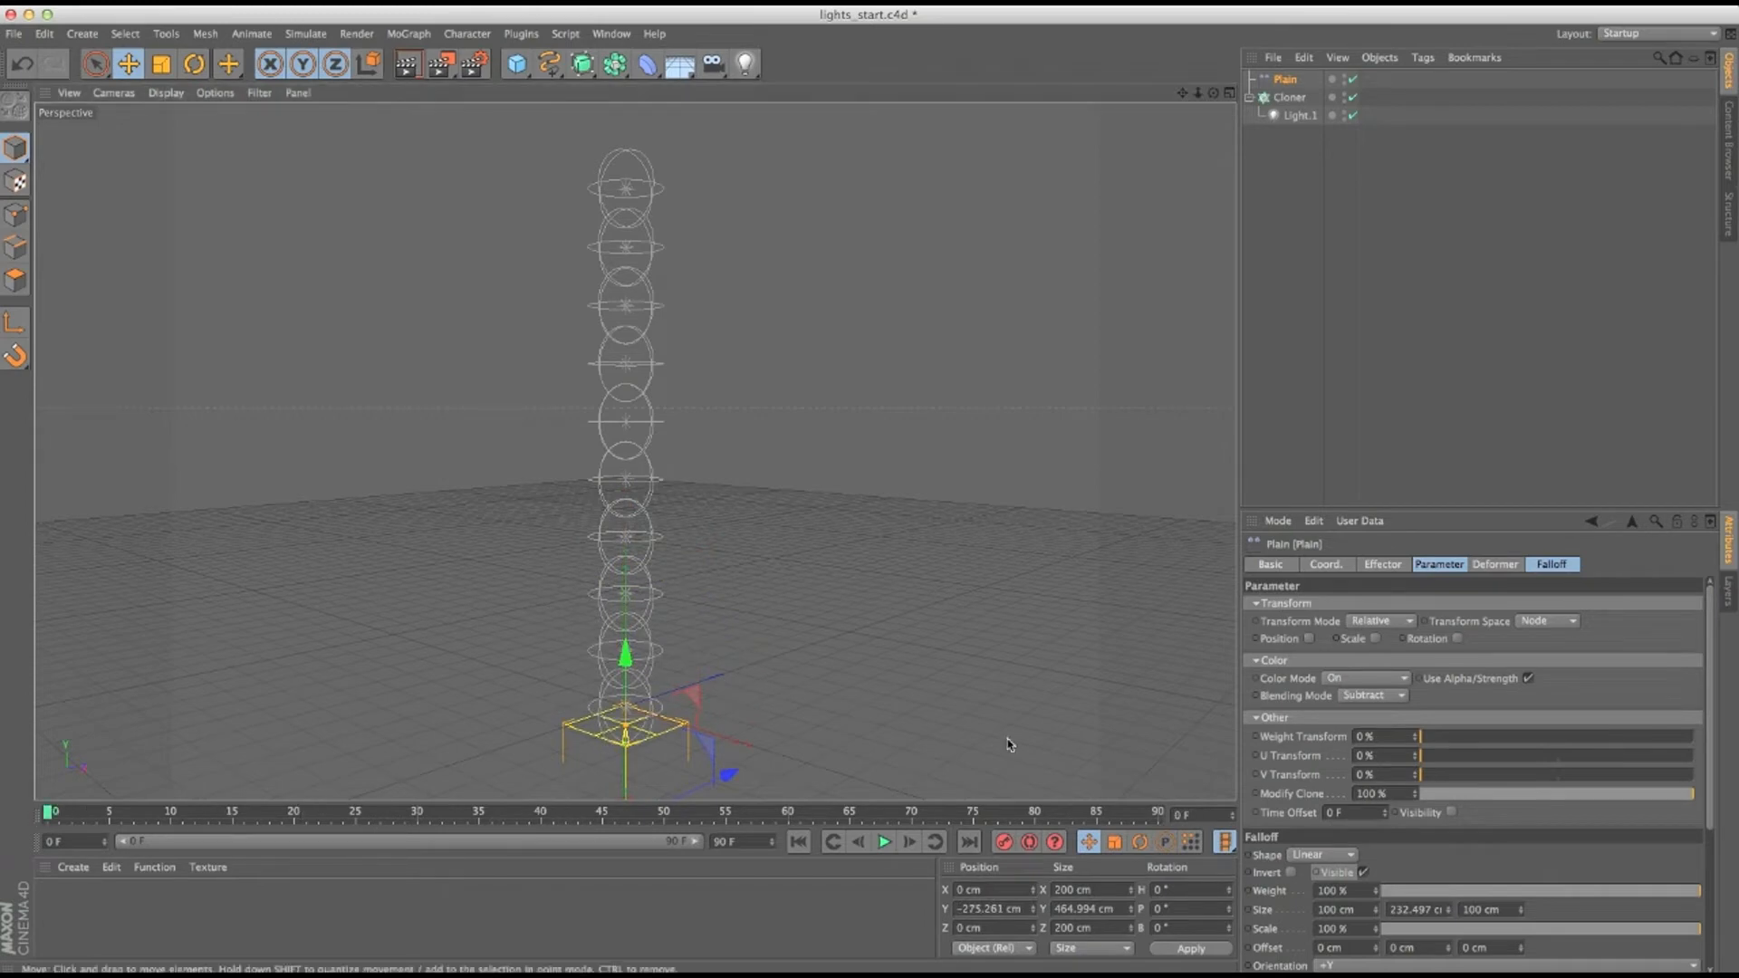
pyautogui.click(1004, 843)
# At frame 90, raise the Plain effector to about Y 1230 cm beyond the light column and keyframe its position.
pyautogui.click(1158, 812)
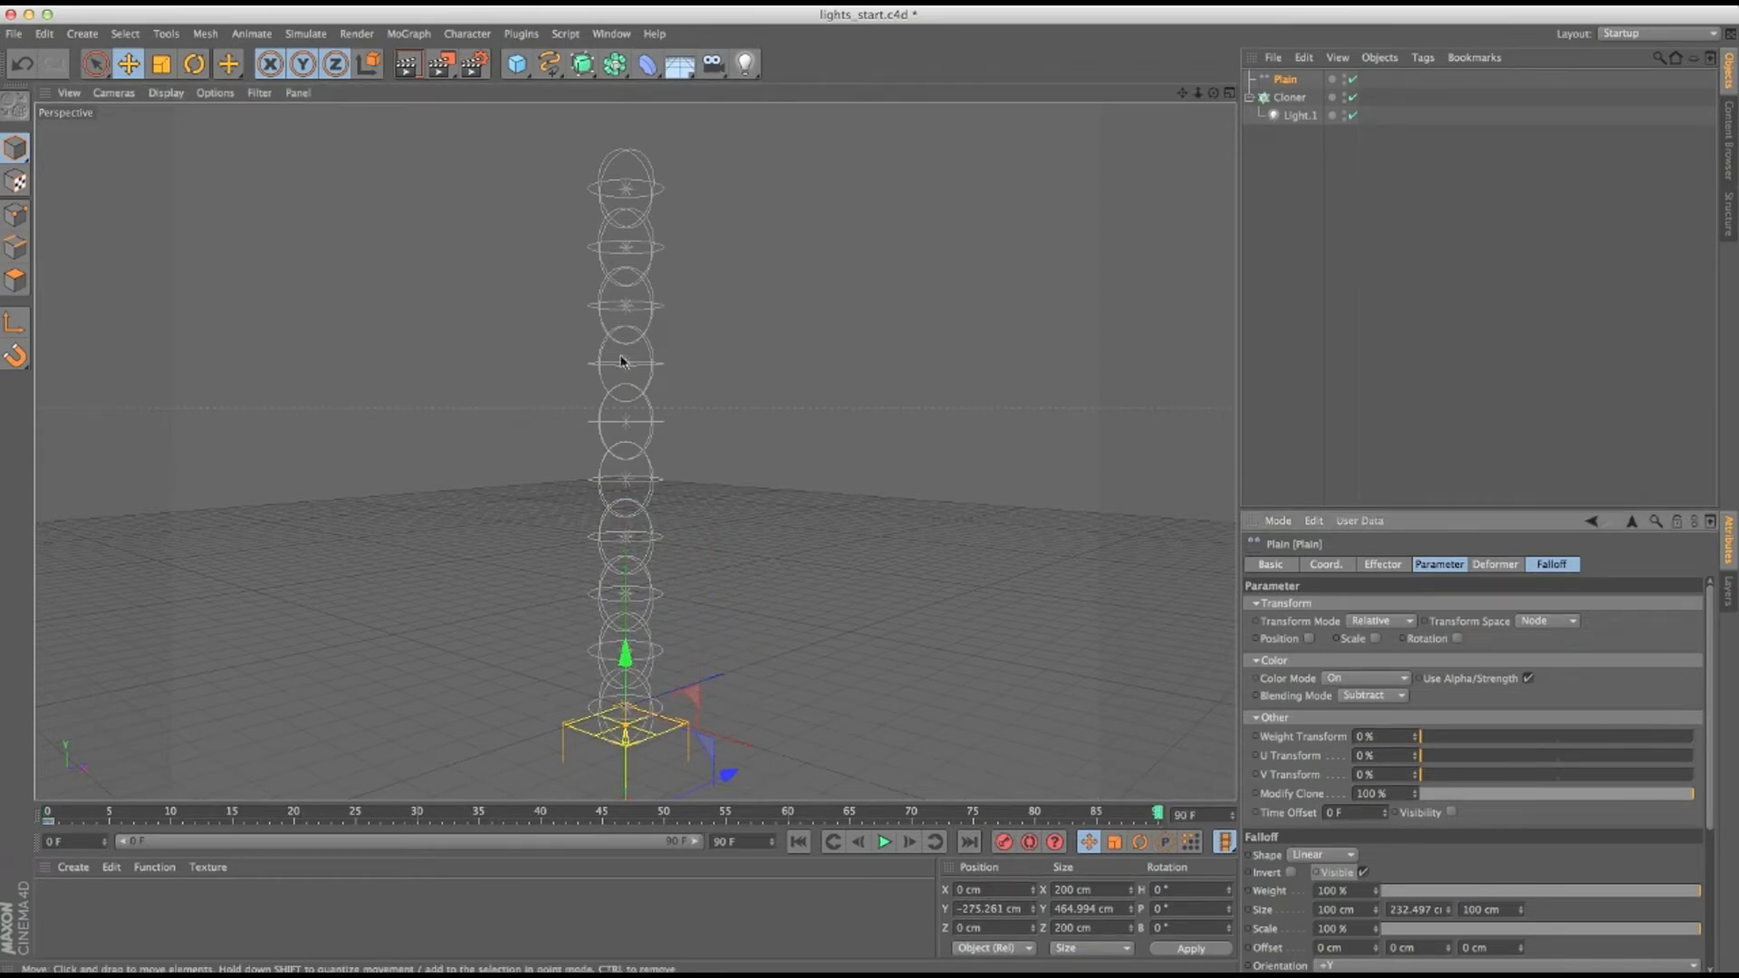
pyautogui.moveTo(619, 683)
pyautogui.mouseDown()
pyautogui.moveTo(622, 41)
pyautogui.moveTo(623, 268)
pyautogui.moveTo(624, 205)
pyautogui.moveTo(624, 221)
pyautogui.mouseUp()
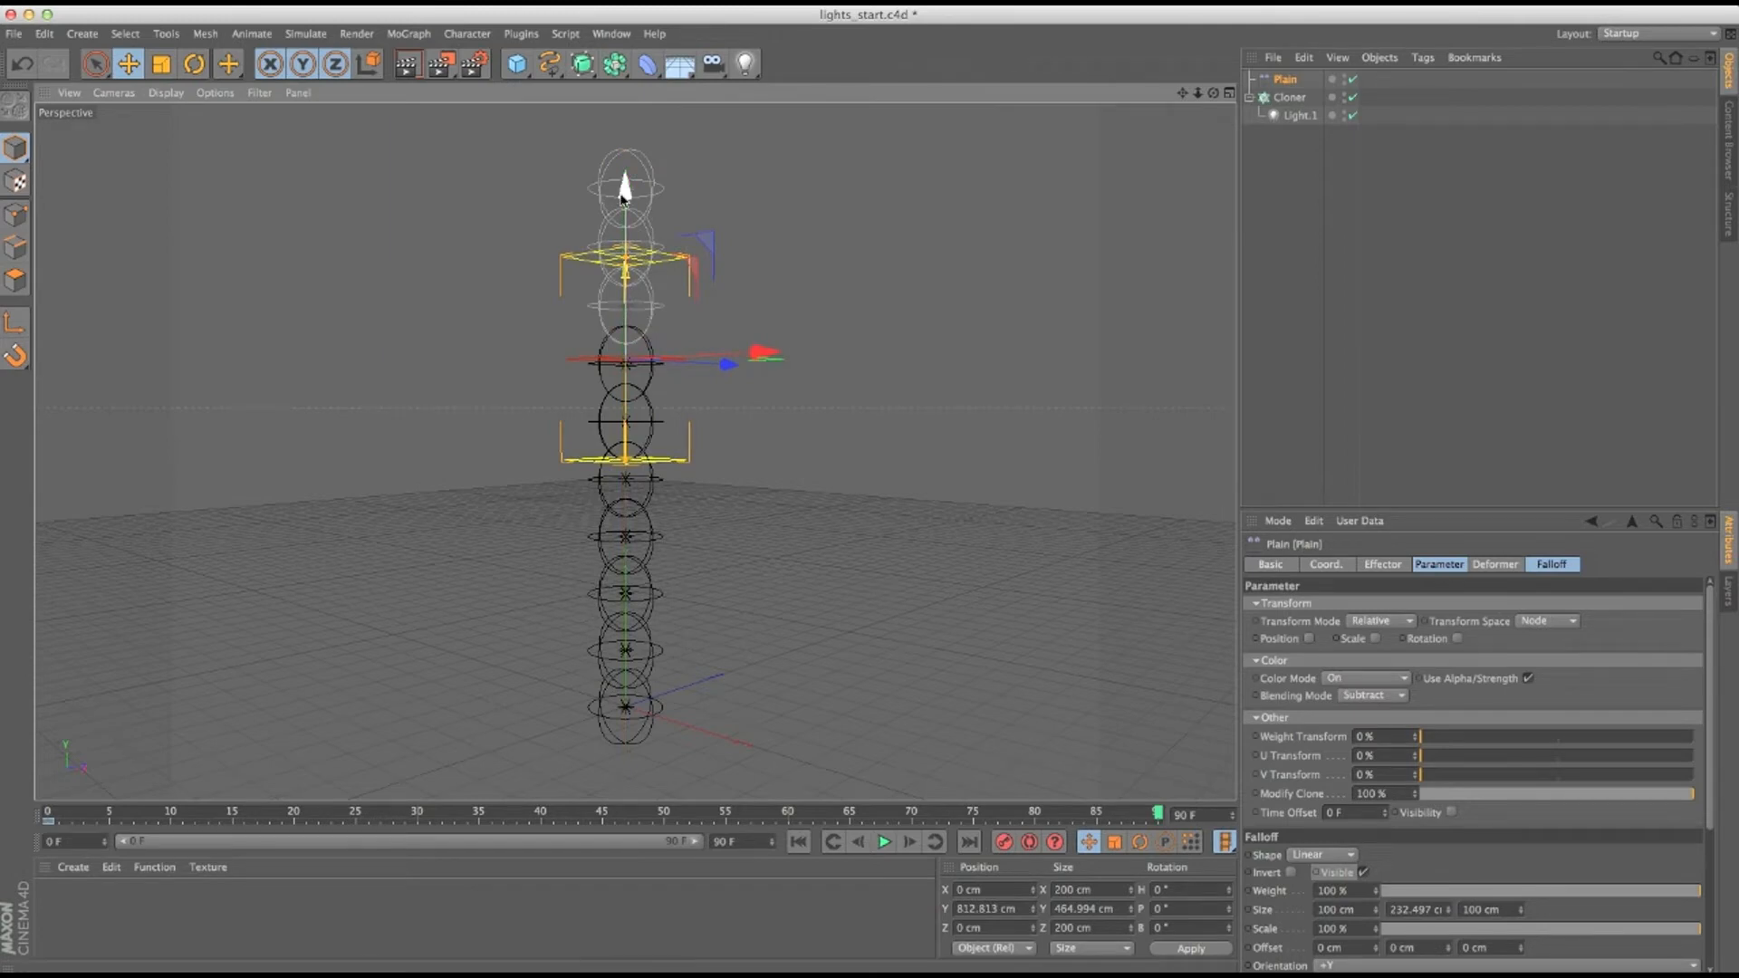
pyautogui.moveTo(624, 194); pyautogui.dragTo(619, 31)
pyautogui.moveTo(616, 21); pyautogui.dragTo(617, 16)
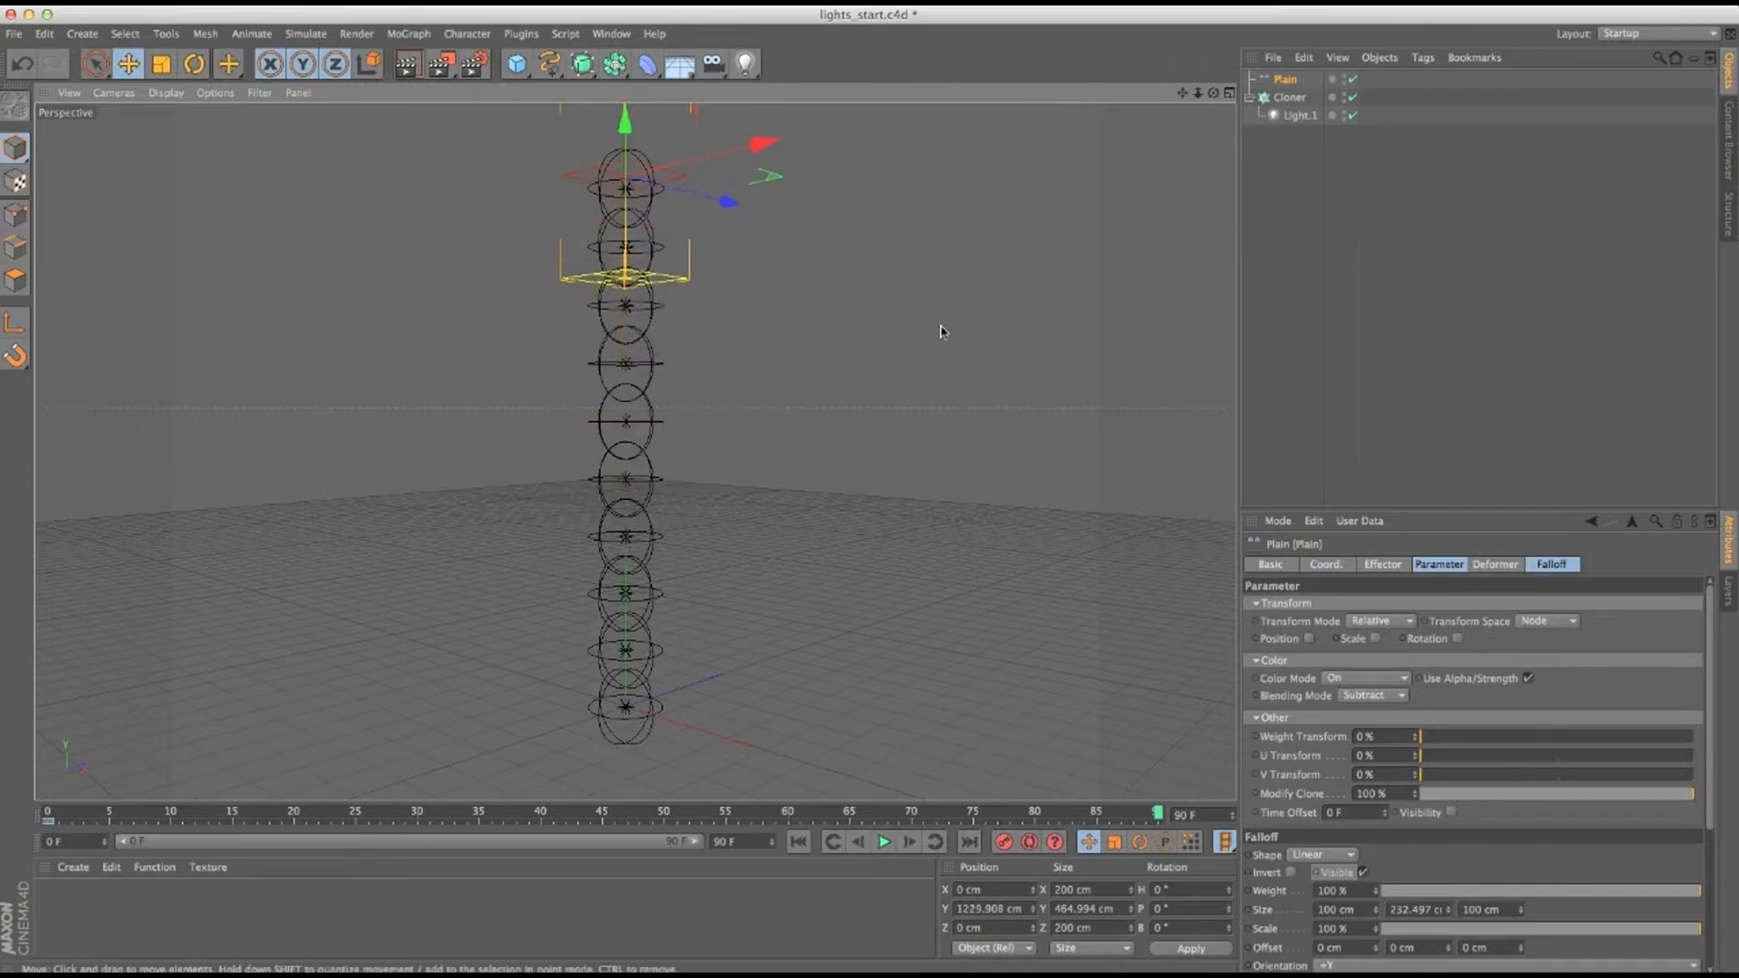
# Make a Full Render preview of all frames from the animation start at image size 320 and 30 fps, and play it back.
pyautogui.click(805, 842)
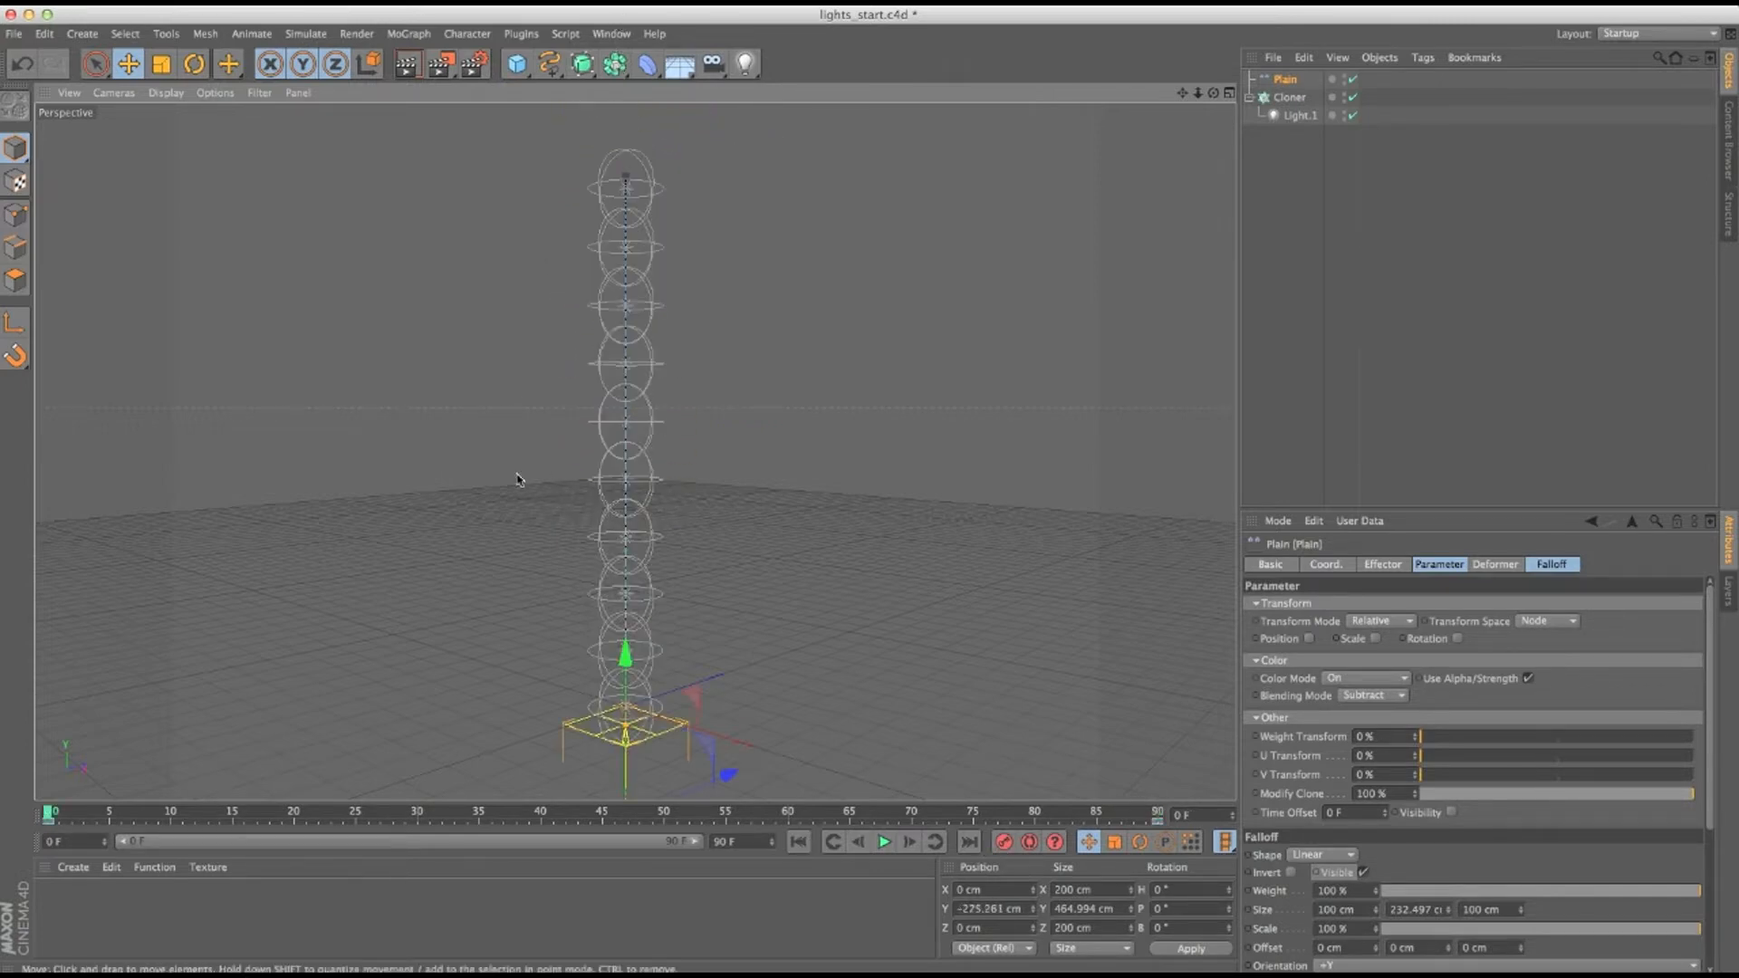
pyautogui.moveTo(441, 64); pyautogui.dragTo(507, 186)
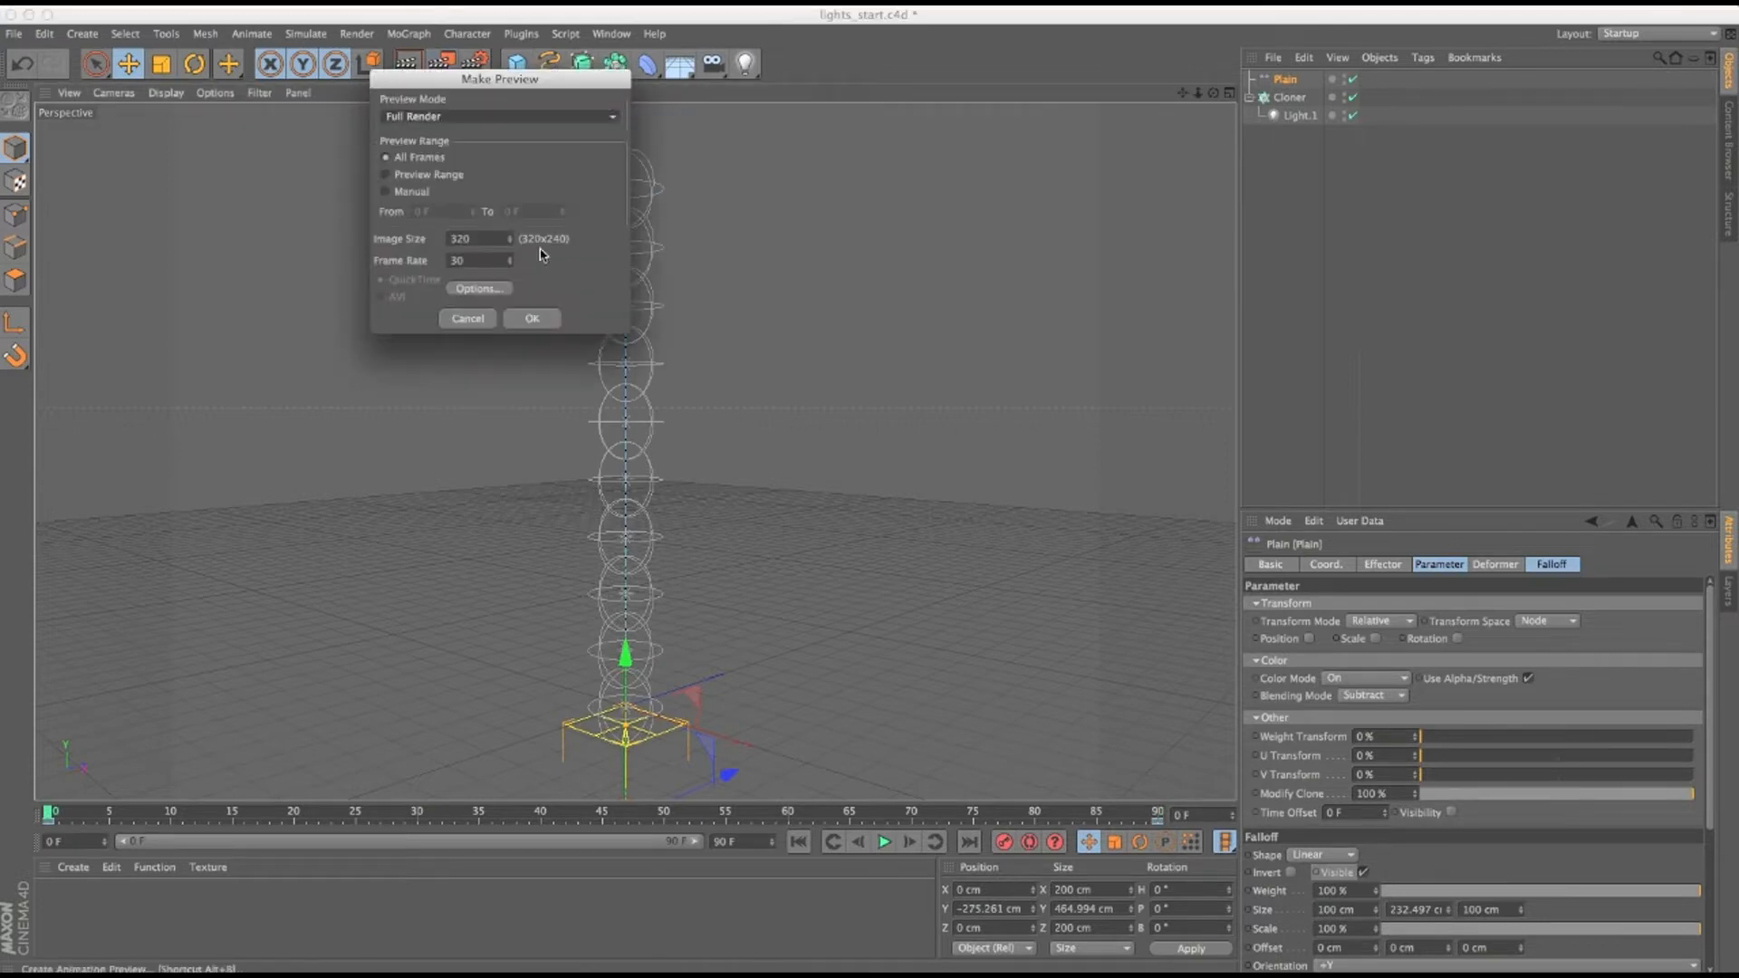
pyautogui.click(531, 318)
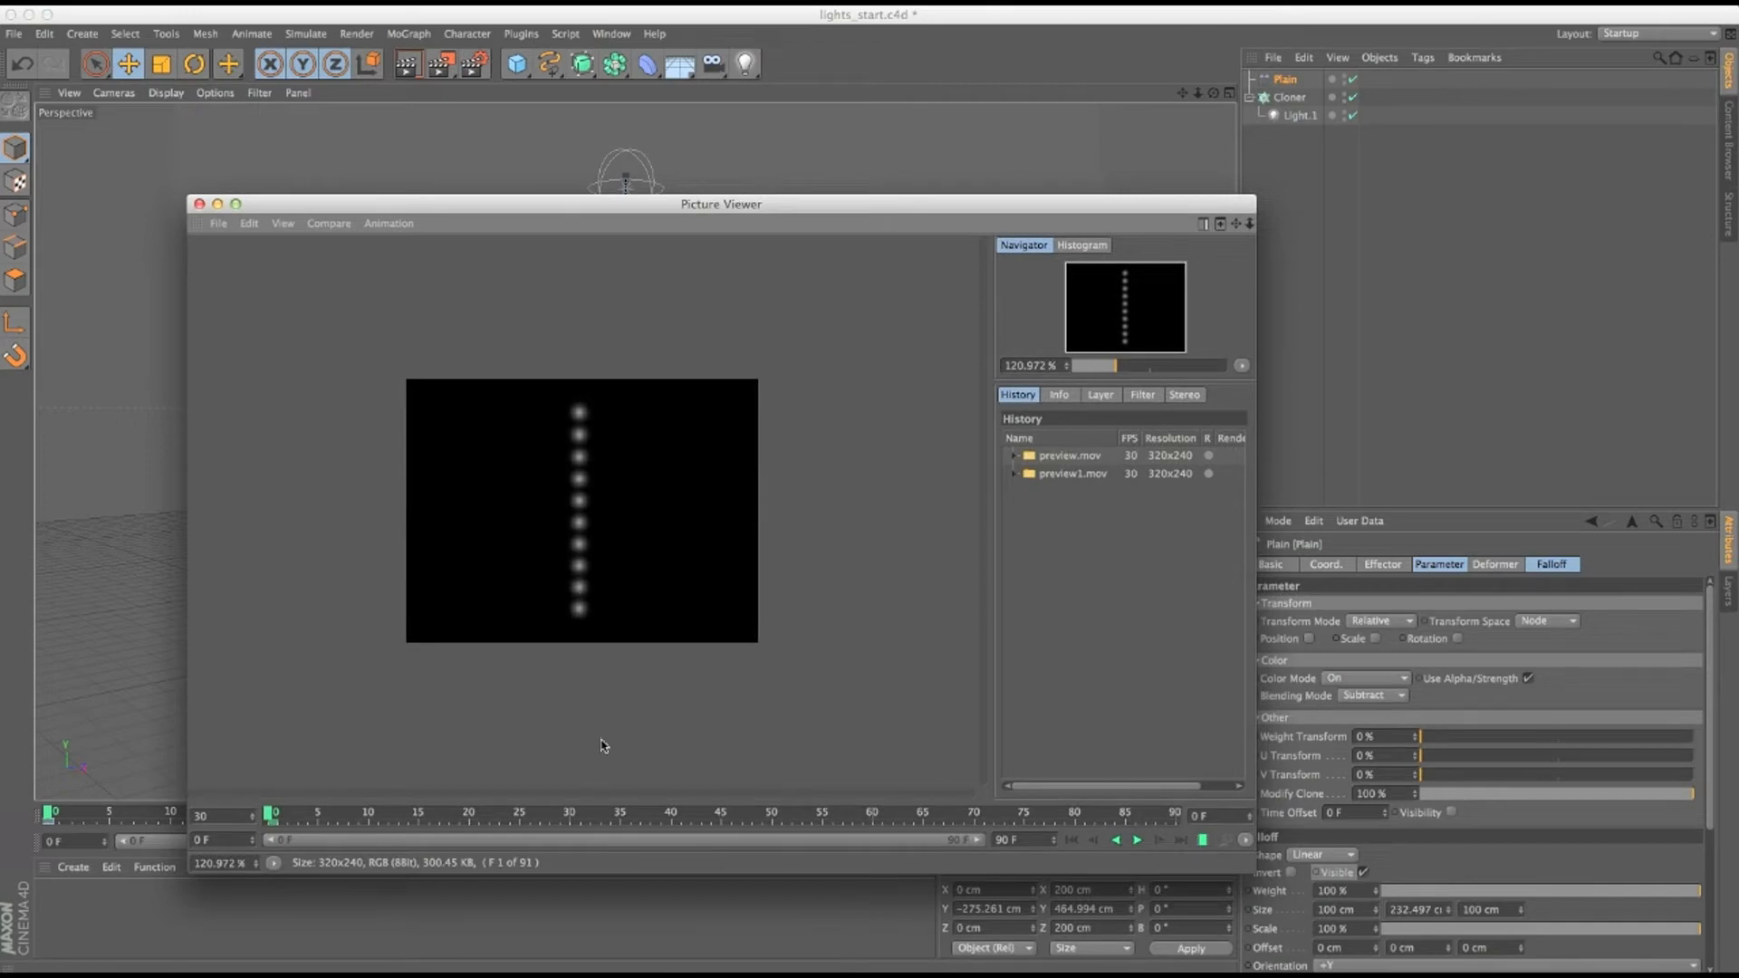
pyautogui.click(1201, 842)
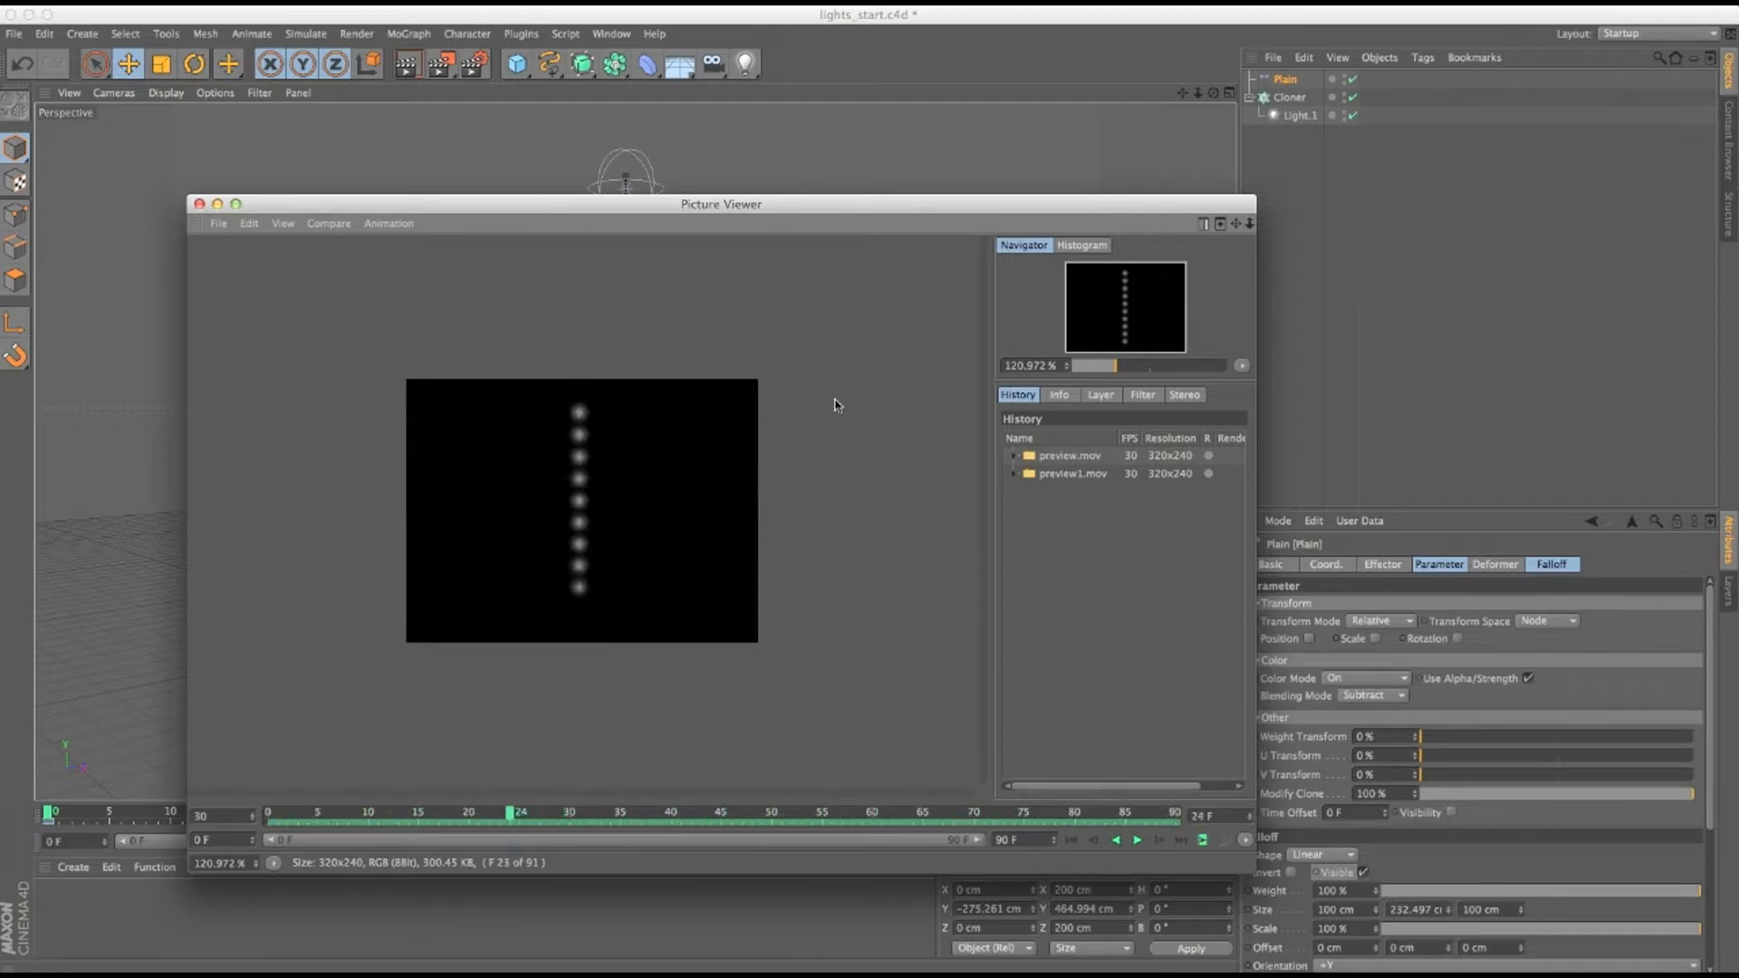
pyautogui.moveTo(615, 230); pyautogui.dragTo(544, 220)
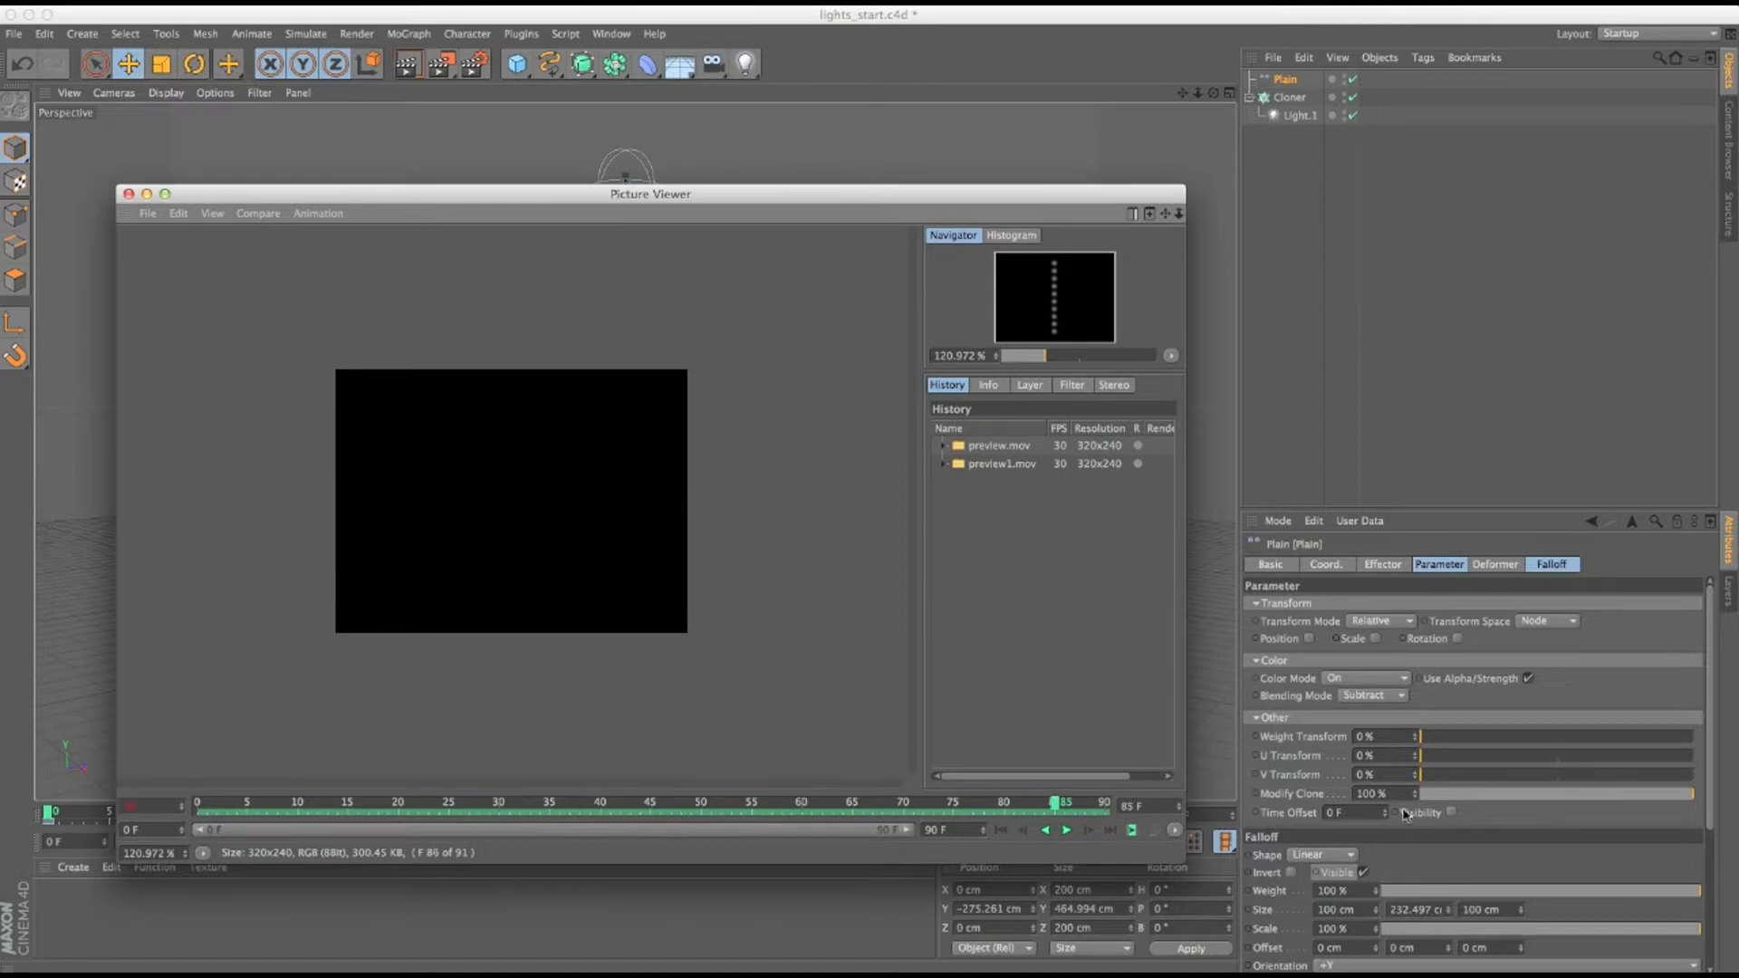
# Set the Plain effector's color blending mode to Add, then stop the preview playback and minimise the Picture Viewer.
pyautogui.click(1373, 695)
pyautogui.click(1363, 717)
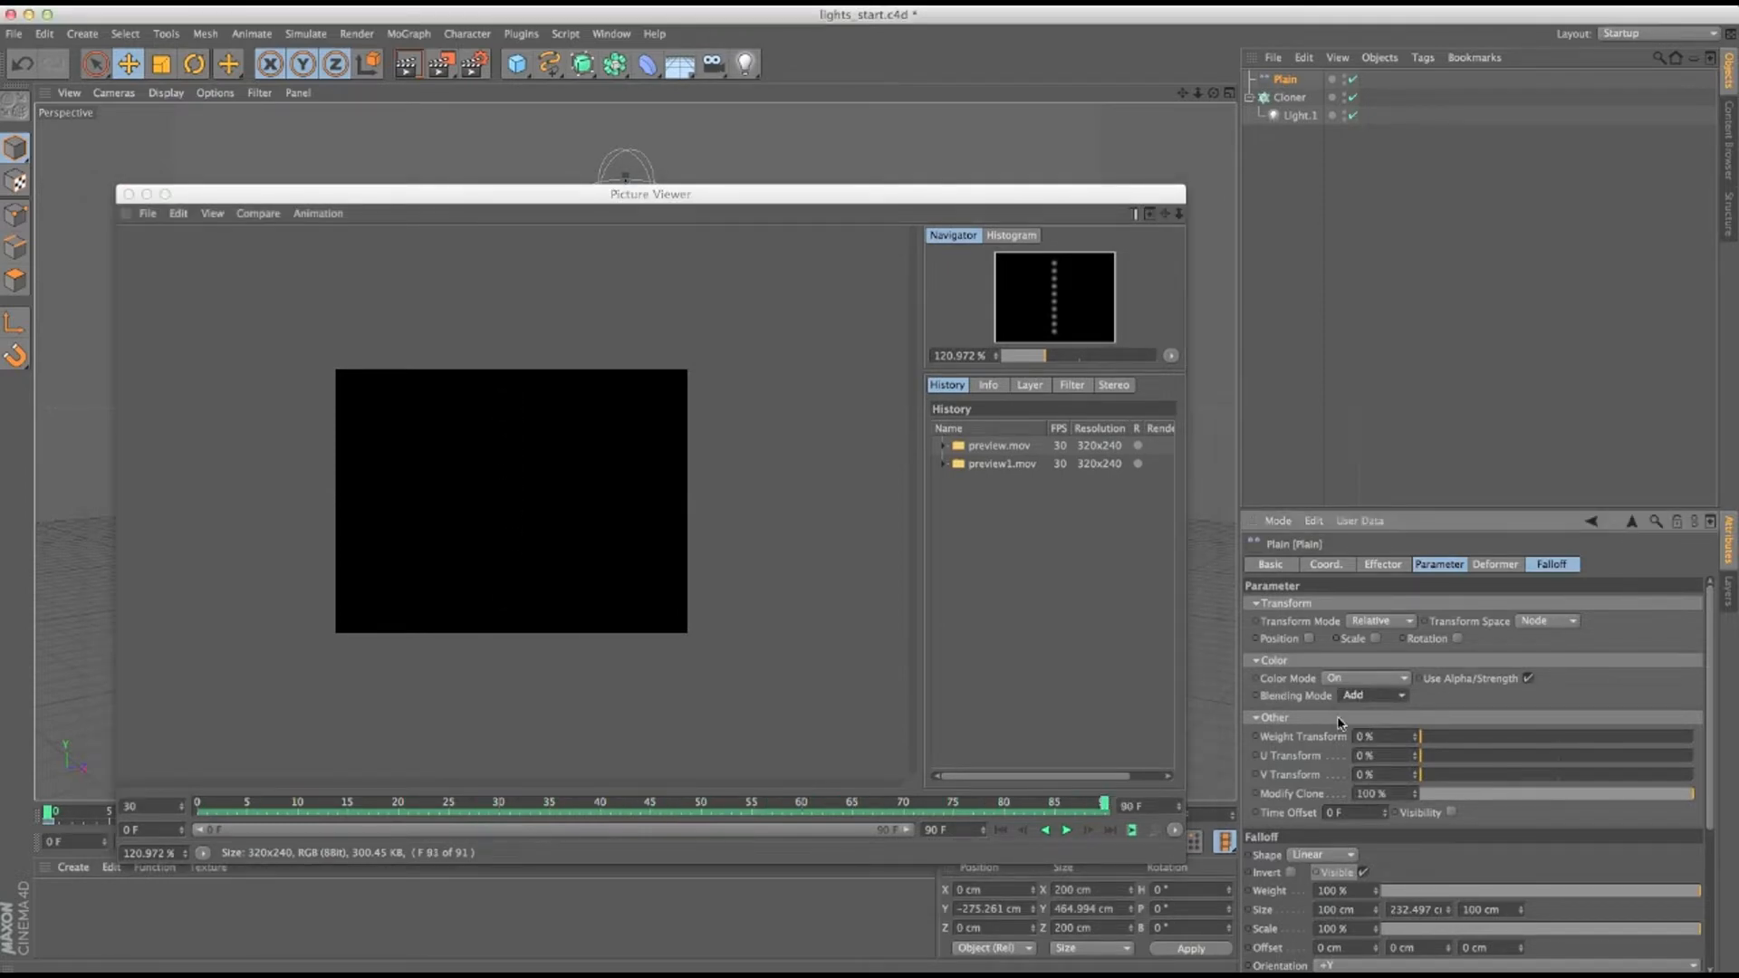
pyautogui.click(1002, 796)
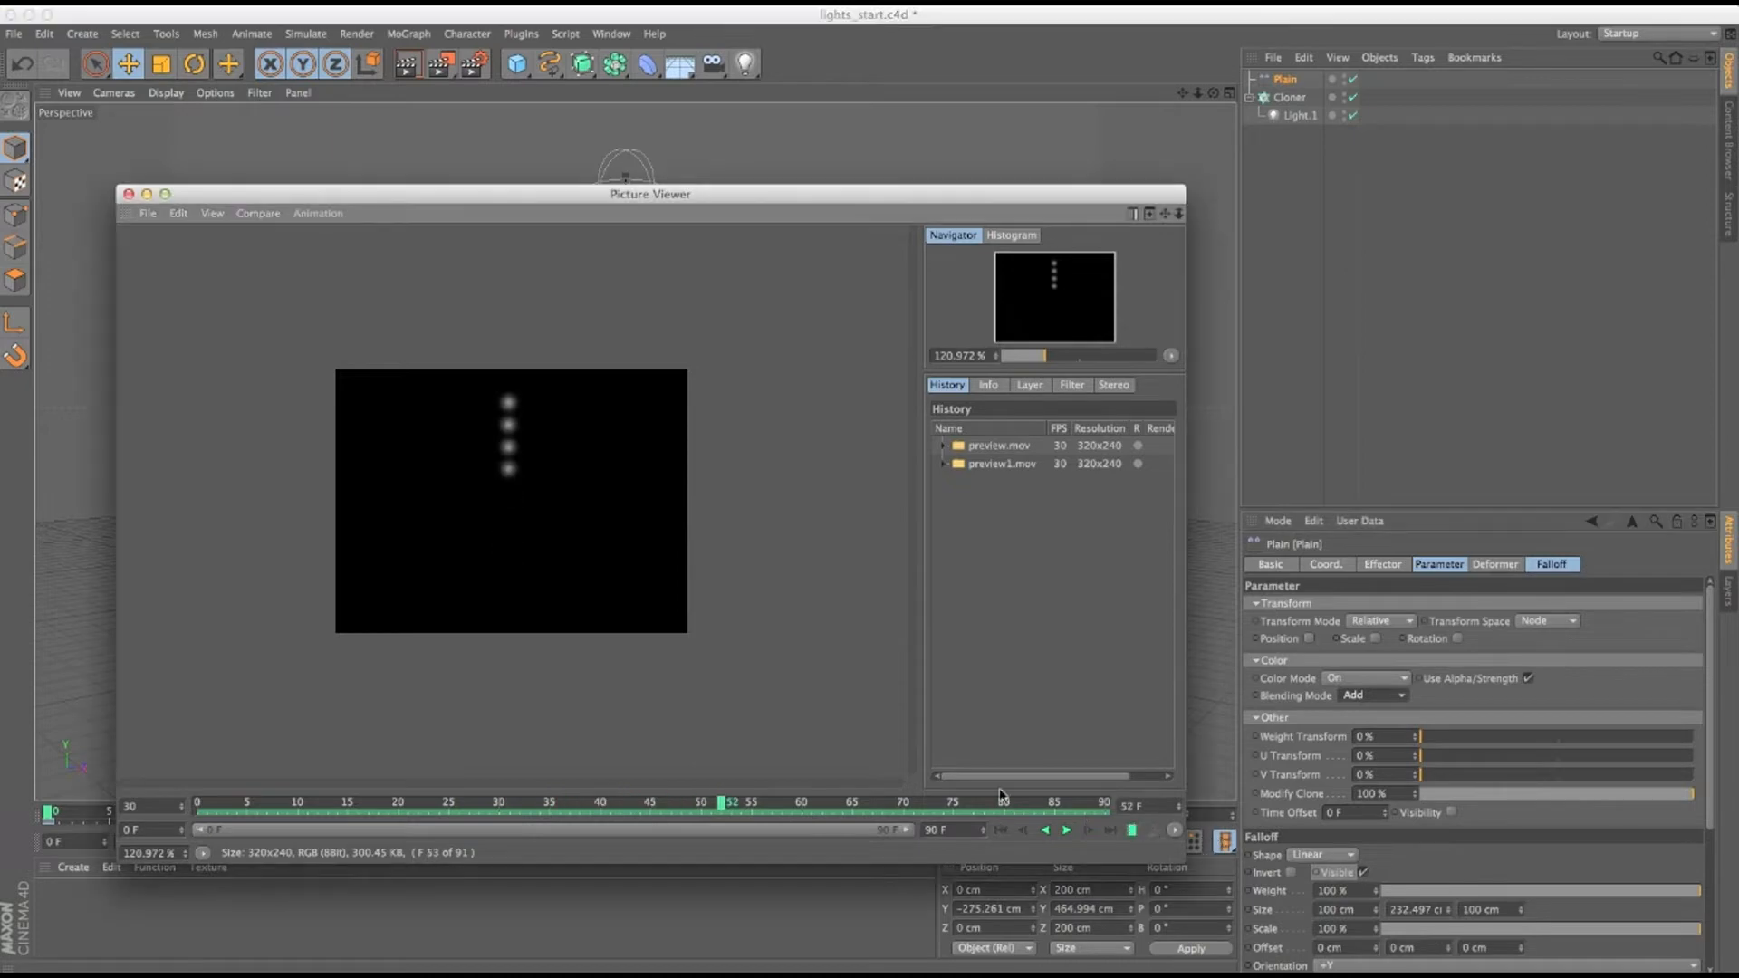
pyautogui.doubleClick(542, 198)
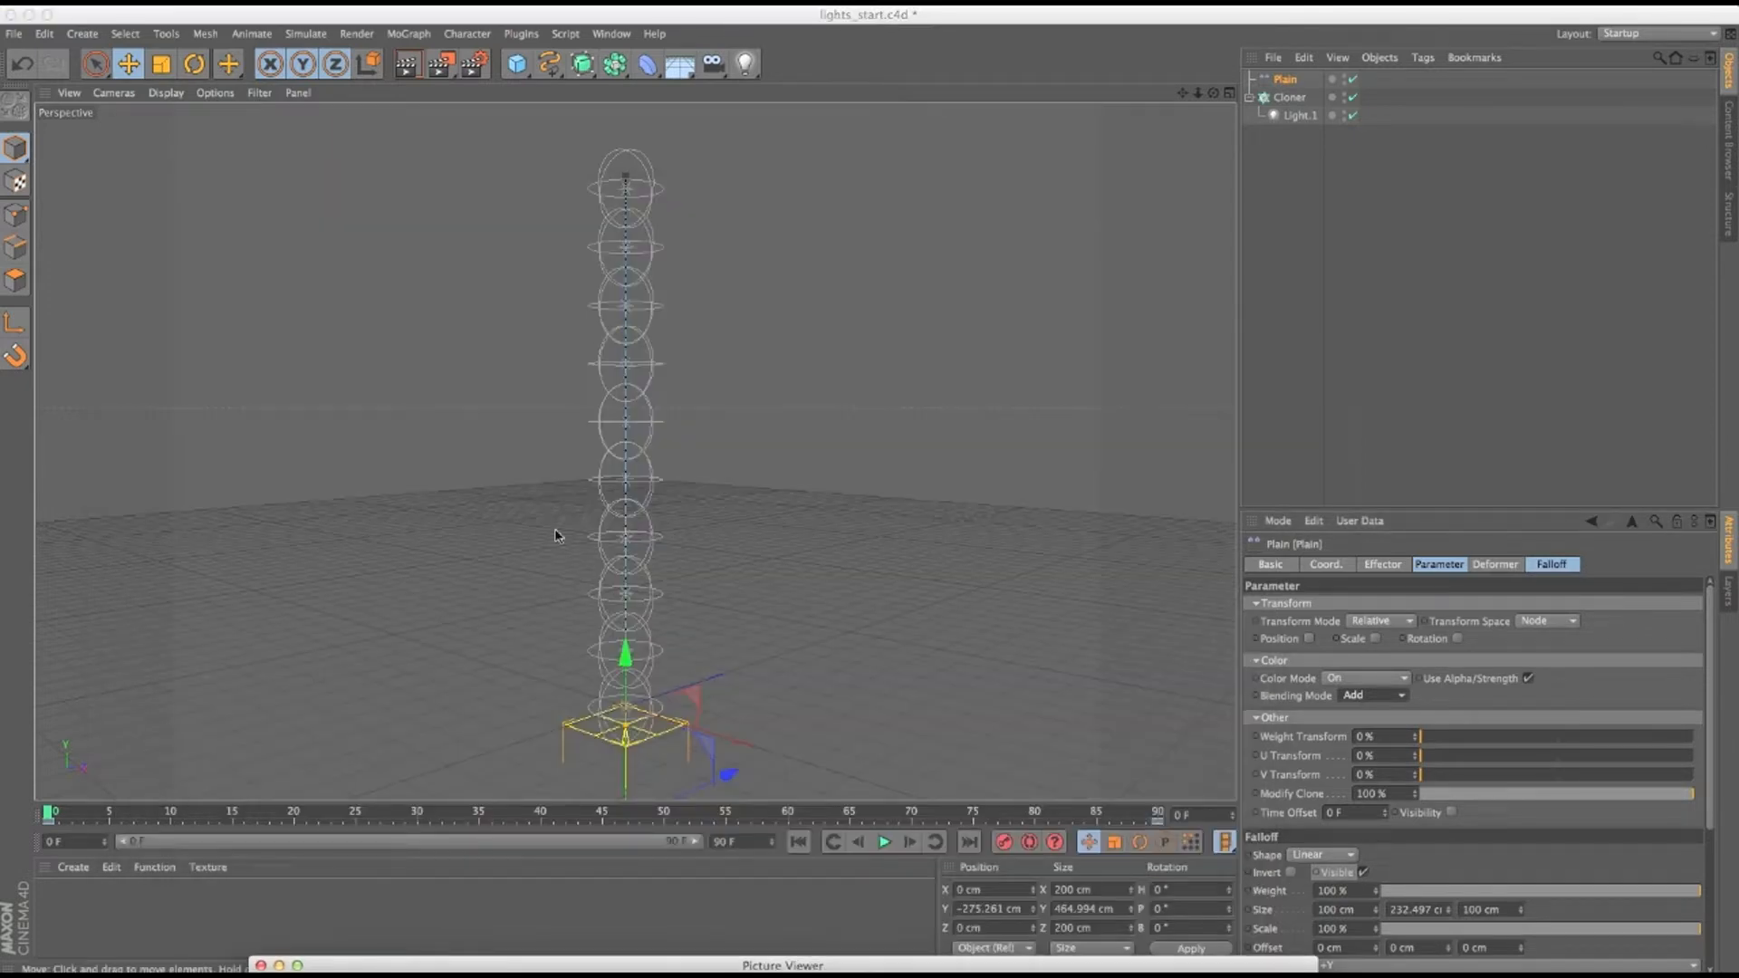
# Make a Full Render preview of all frames at image size 320 and 30 fps, and bring the Picture Viewer back up.
pyautogui.moveTo(441, 65); pyautogui.dragTo(544, 186)
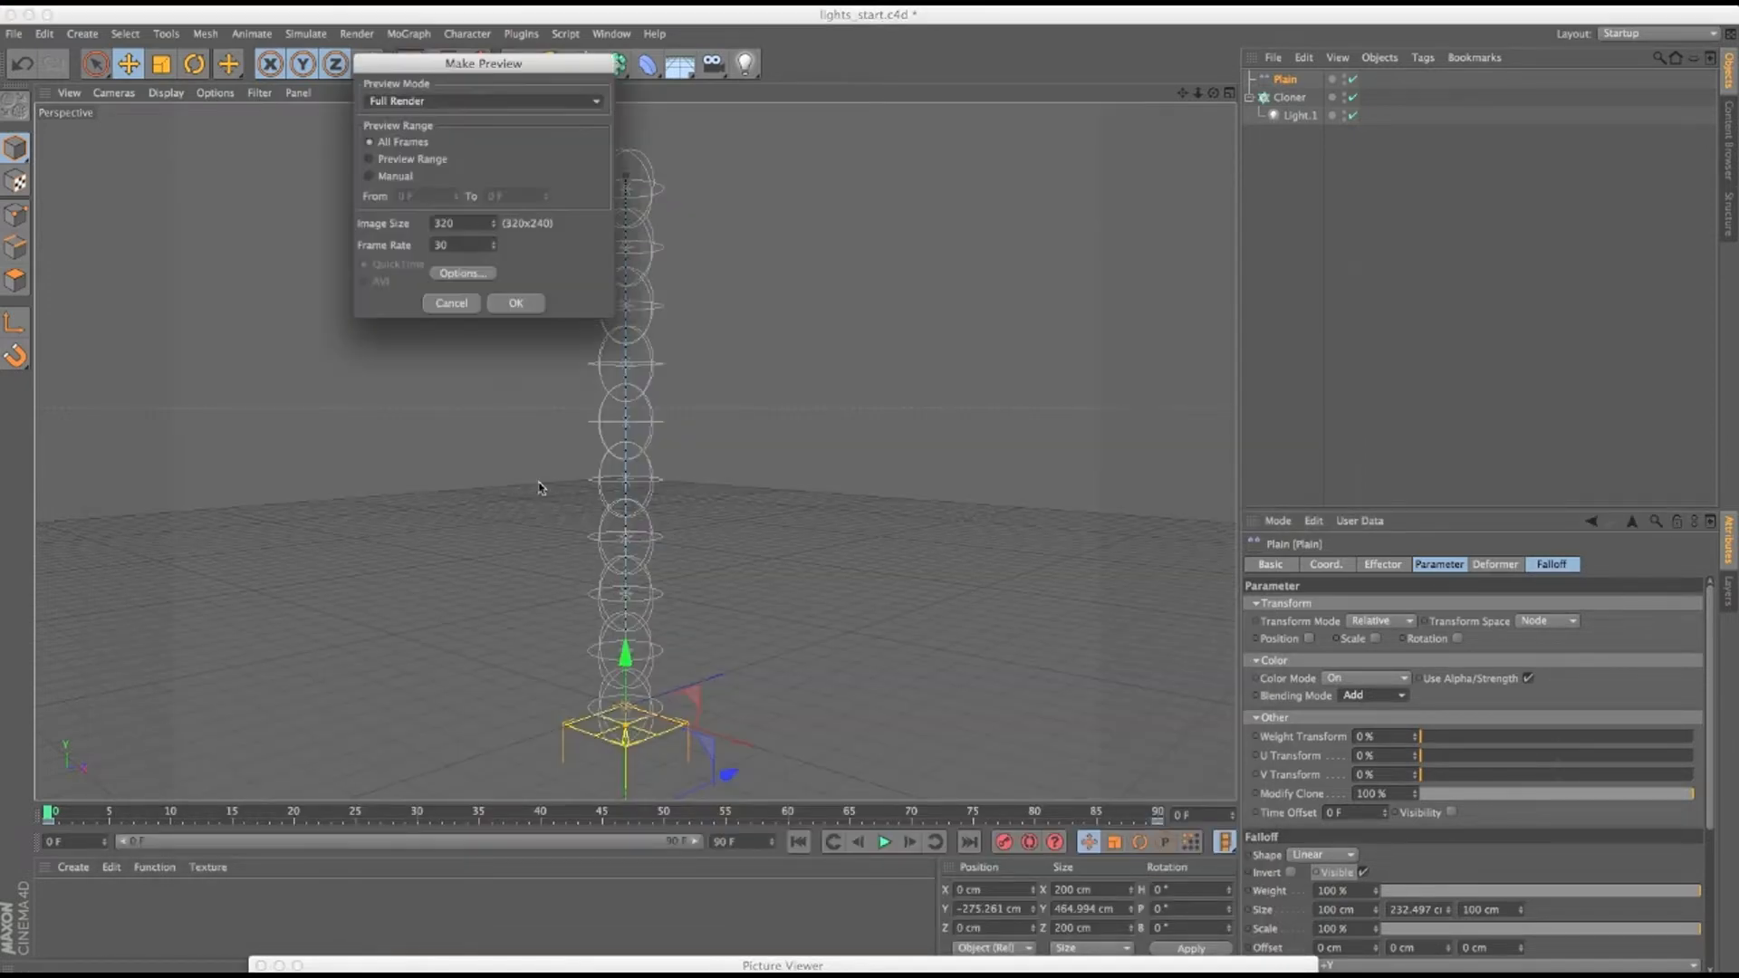
pyautogui.click(515, 303)
pyautogui.moveTo(580, 959); pyautogui.dragTo(453, 113)
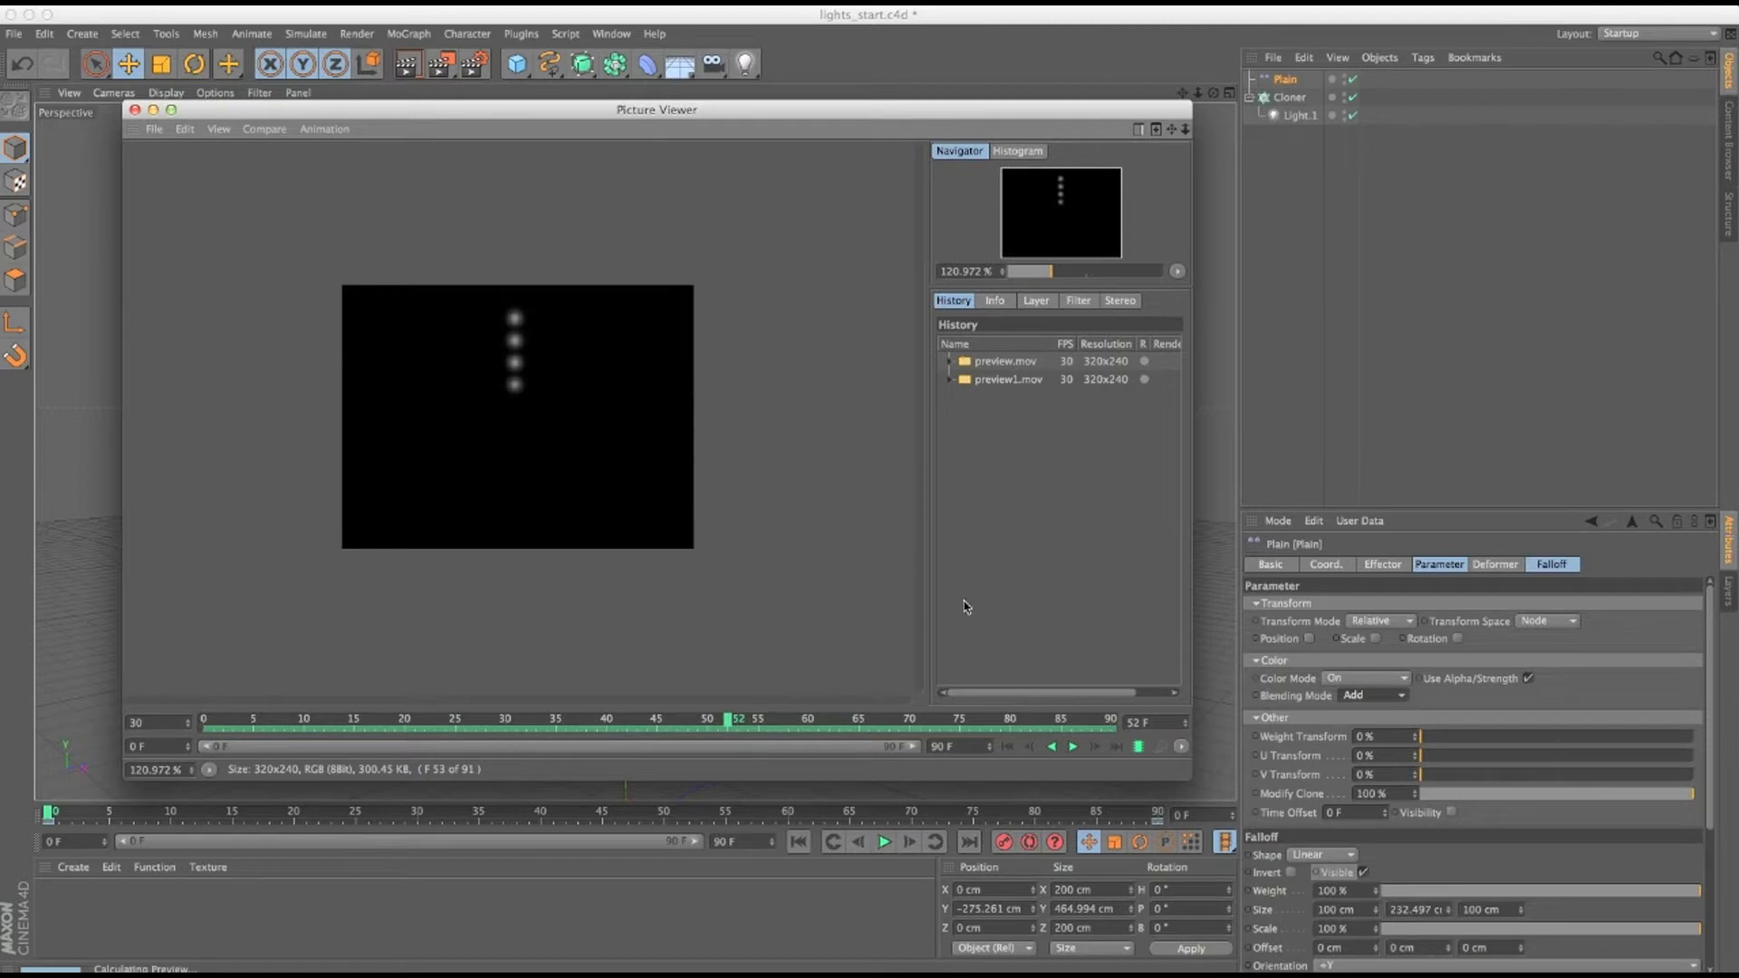
pyautogui.click(1139, 749)
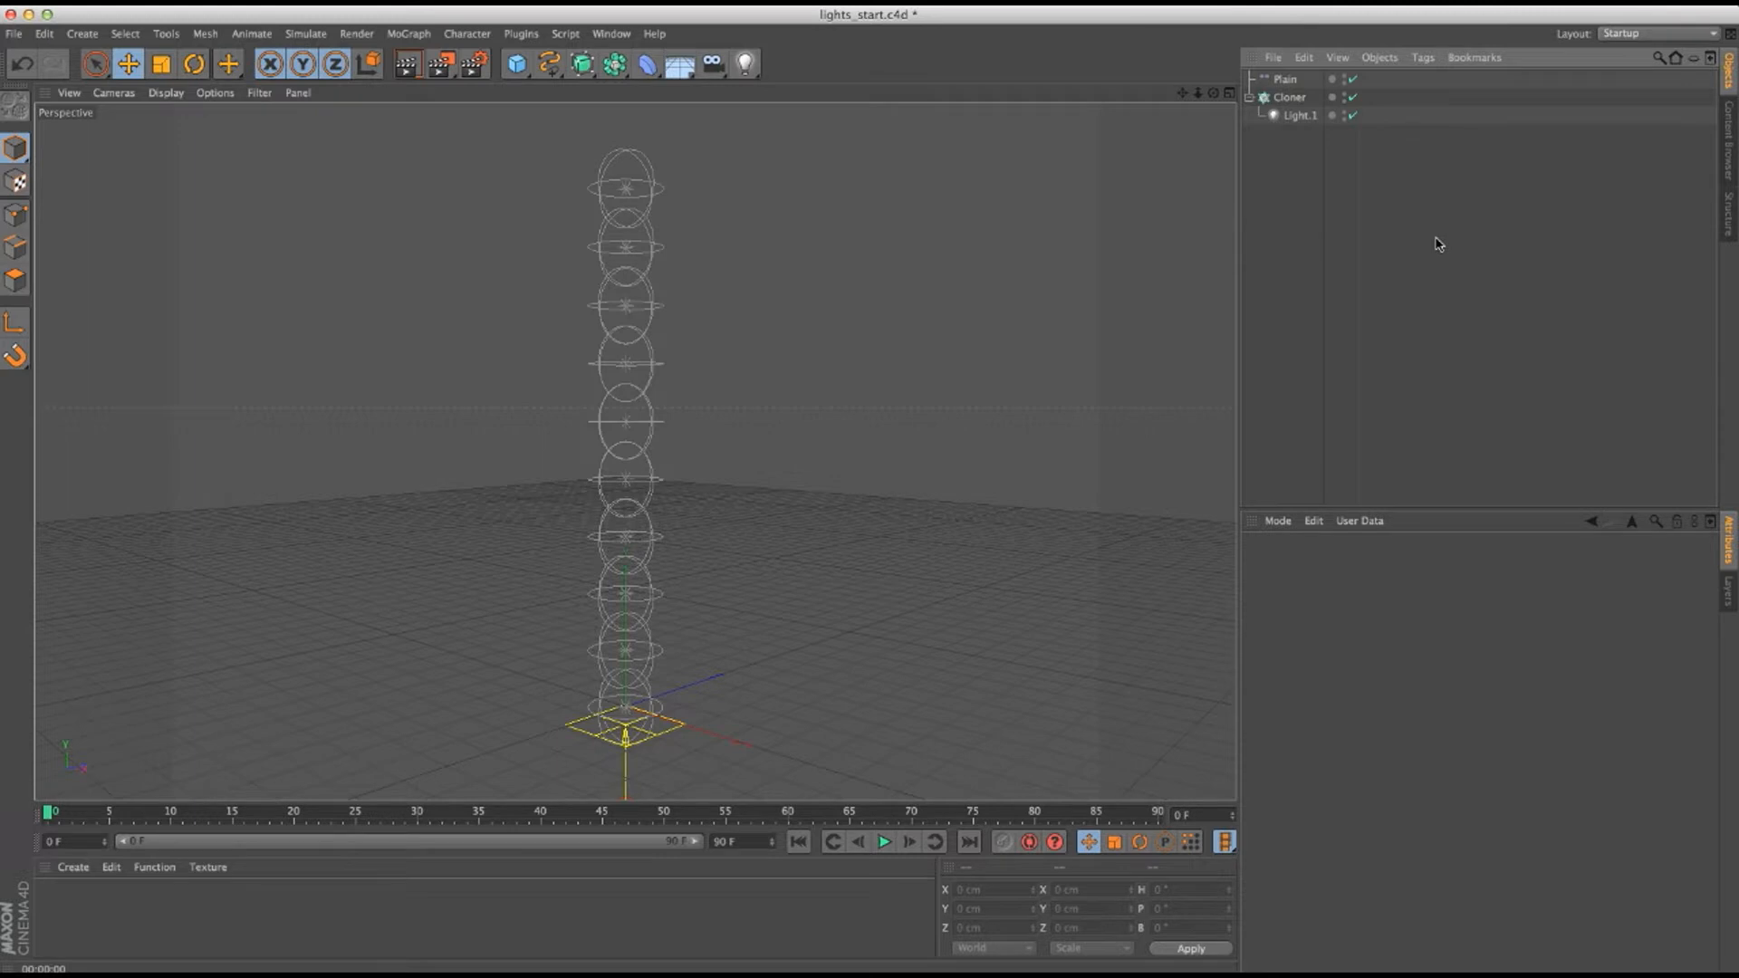
# Invert the Plain effector's falloff and make another preview of the animation.
pyautogui.click(1285, 79)
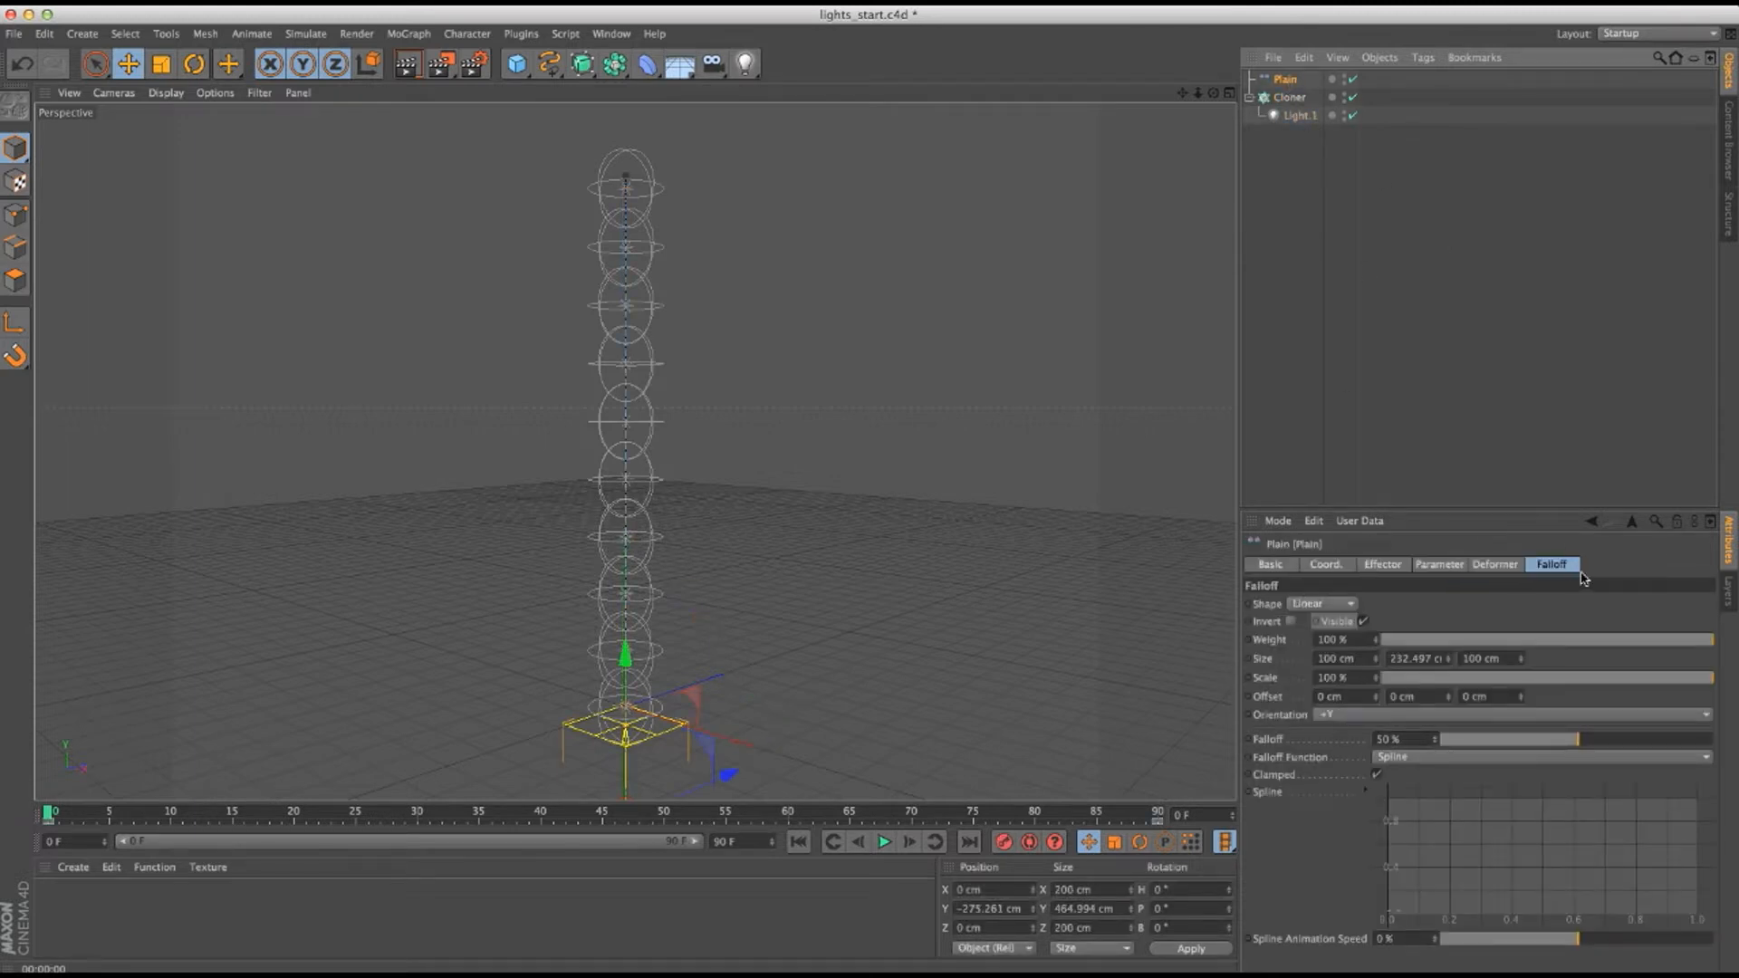
pyautogui.click(1291, 622)
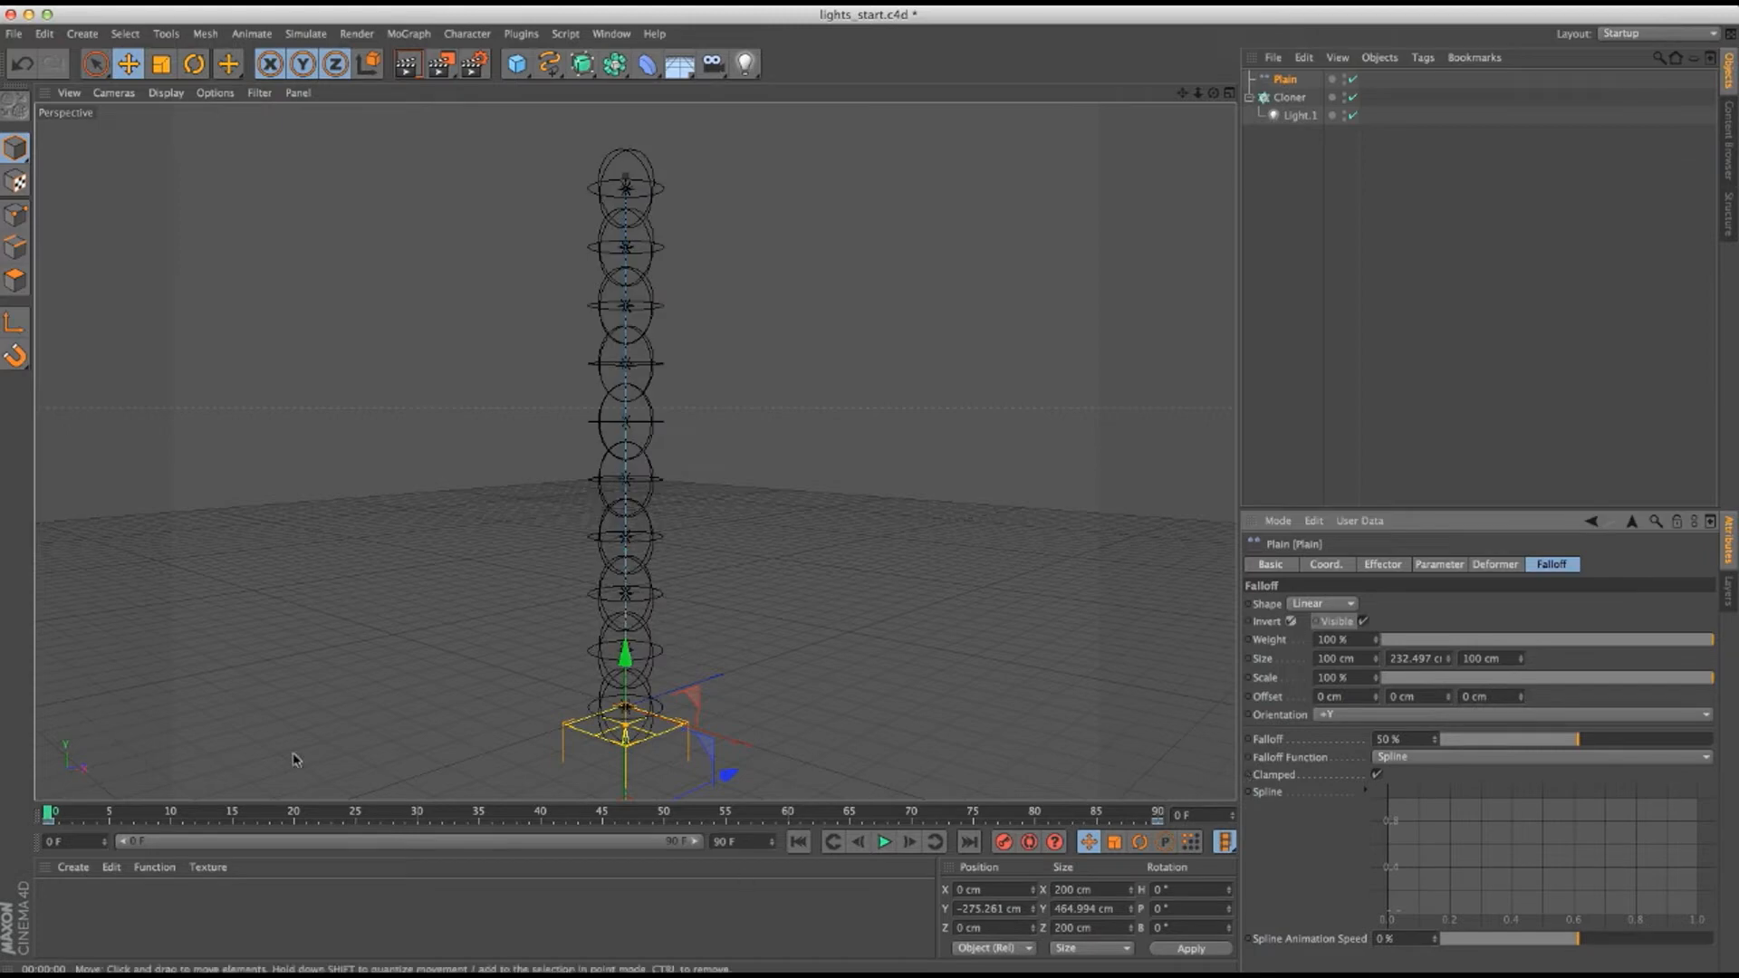
pyautogui.moveTo(440, 64); pyautogui.dragTo(524, 200)
pyautogui.click(554, 311)
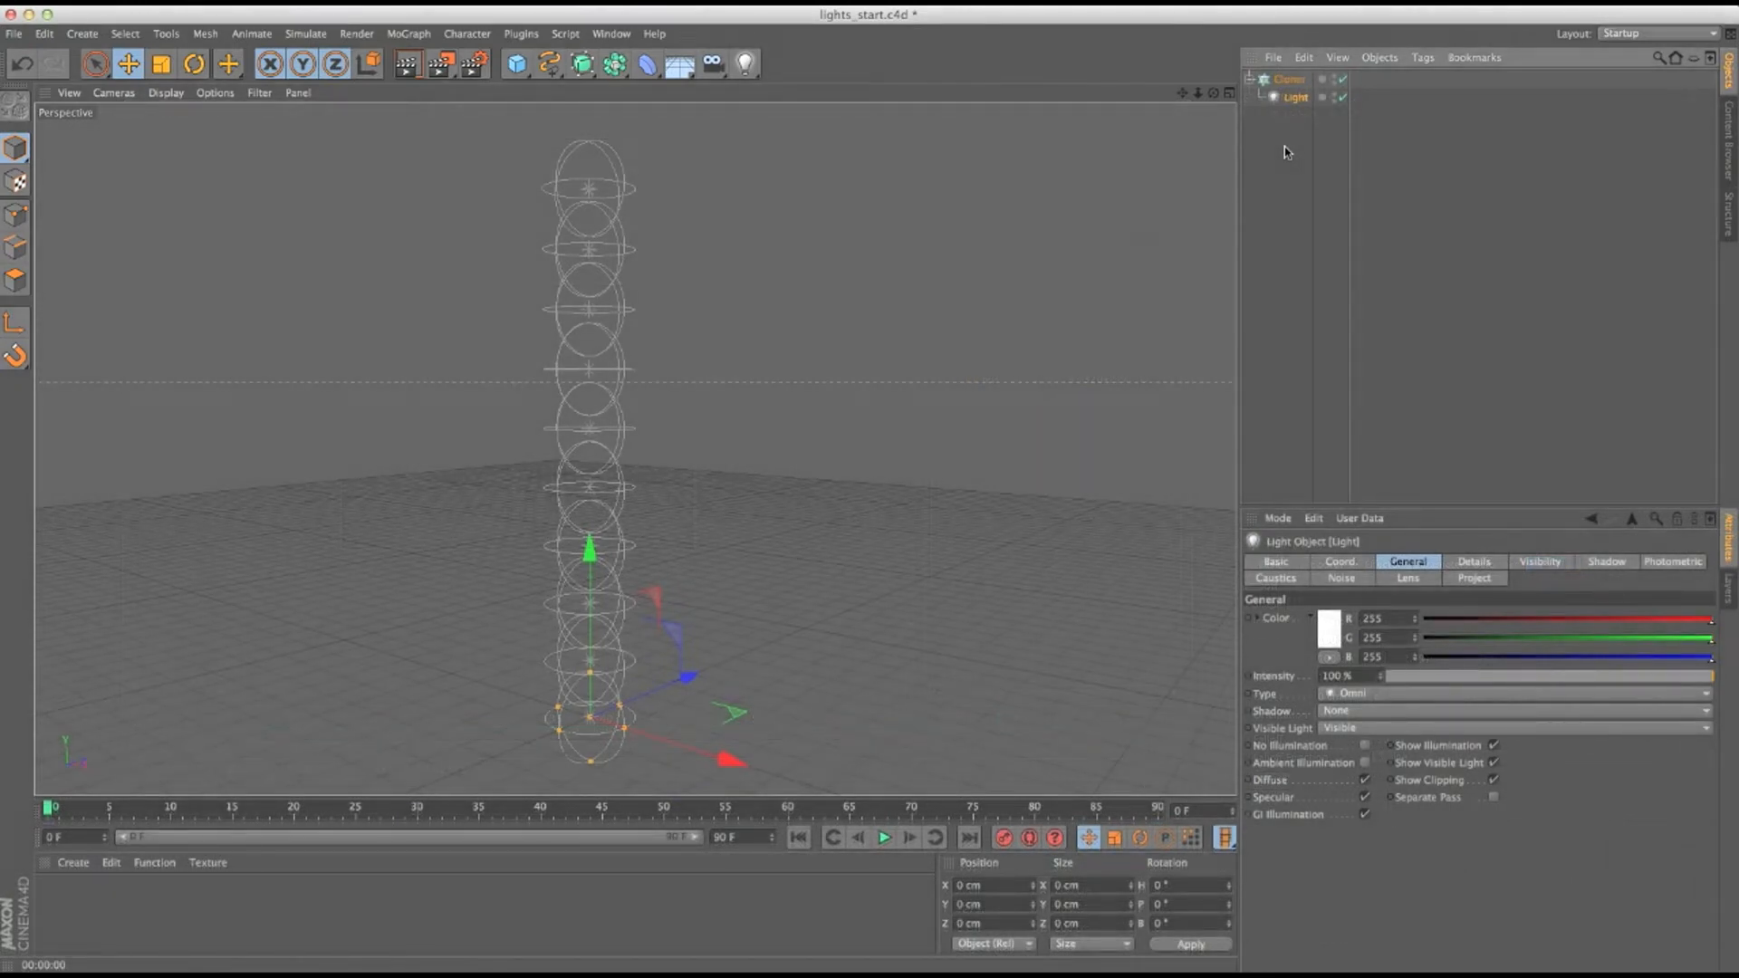
# Duplicate the light inside the Cloner, give the copy an intensity of 0%, and render the view.
pyautogui.click(1289, 81)
pyautogui.click(1291, 97)
pyautogui.keyDown('ctrl'); pyautogui.moveTo(1298, 104); pyautogui.dragTo(1302, 120); pyautogui.keyUp('ctrl')
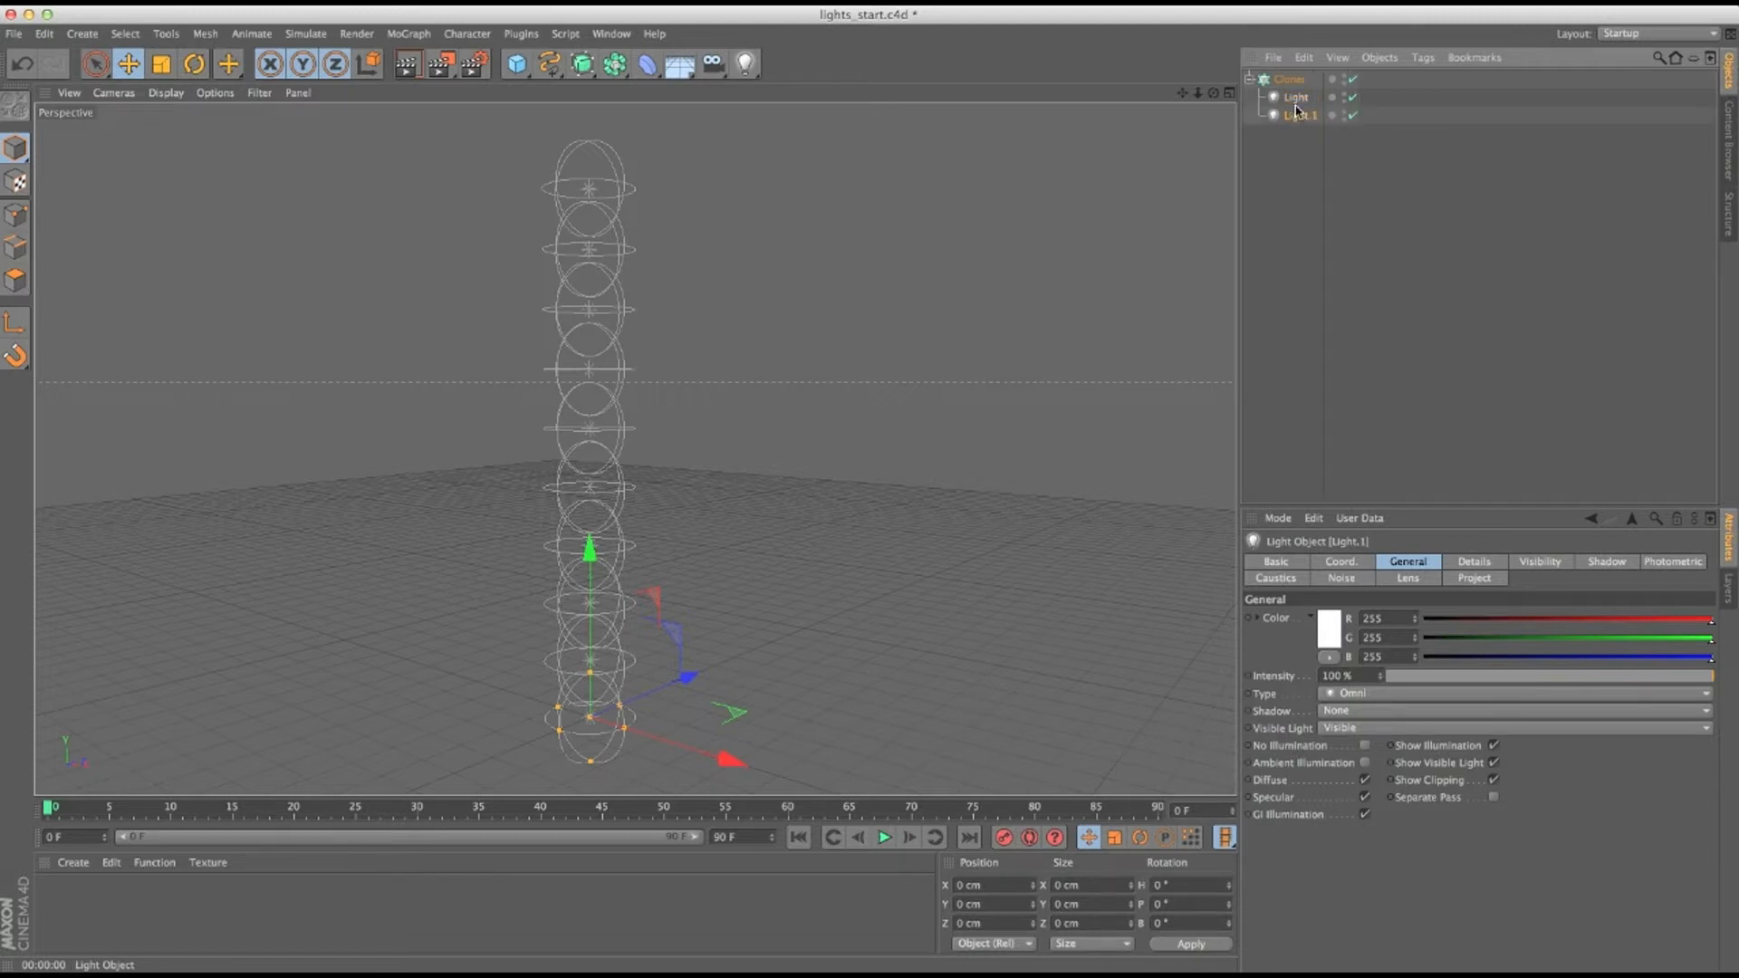
pyautogui.moveTo(1421, 676); pyautogui.dragTo(1389, 687)
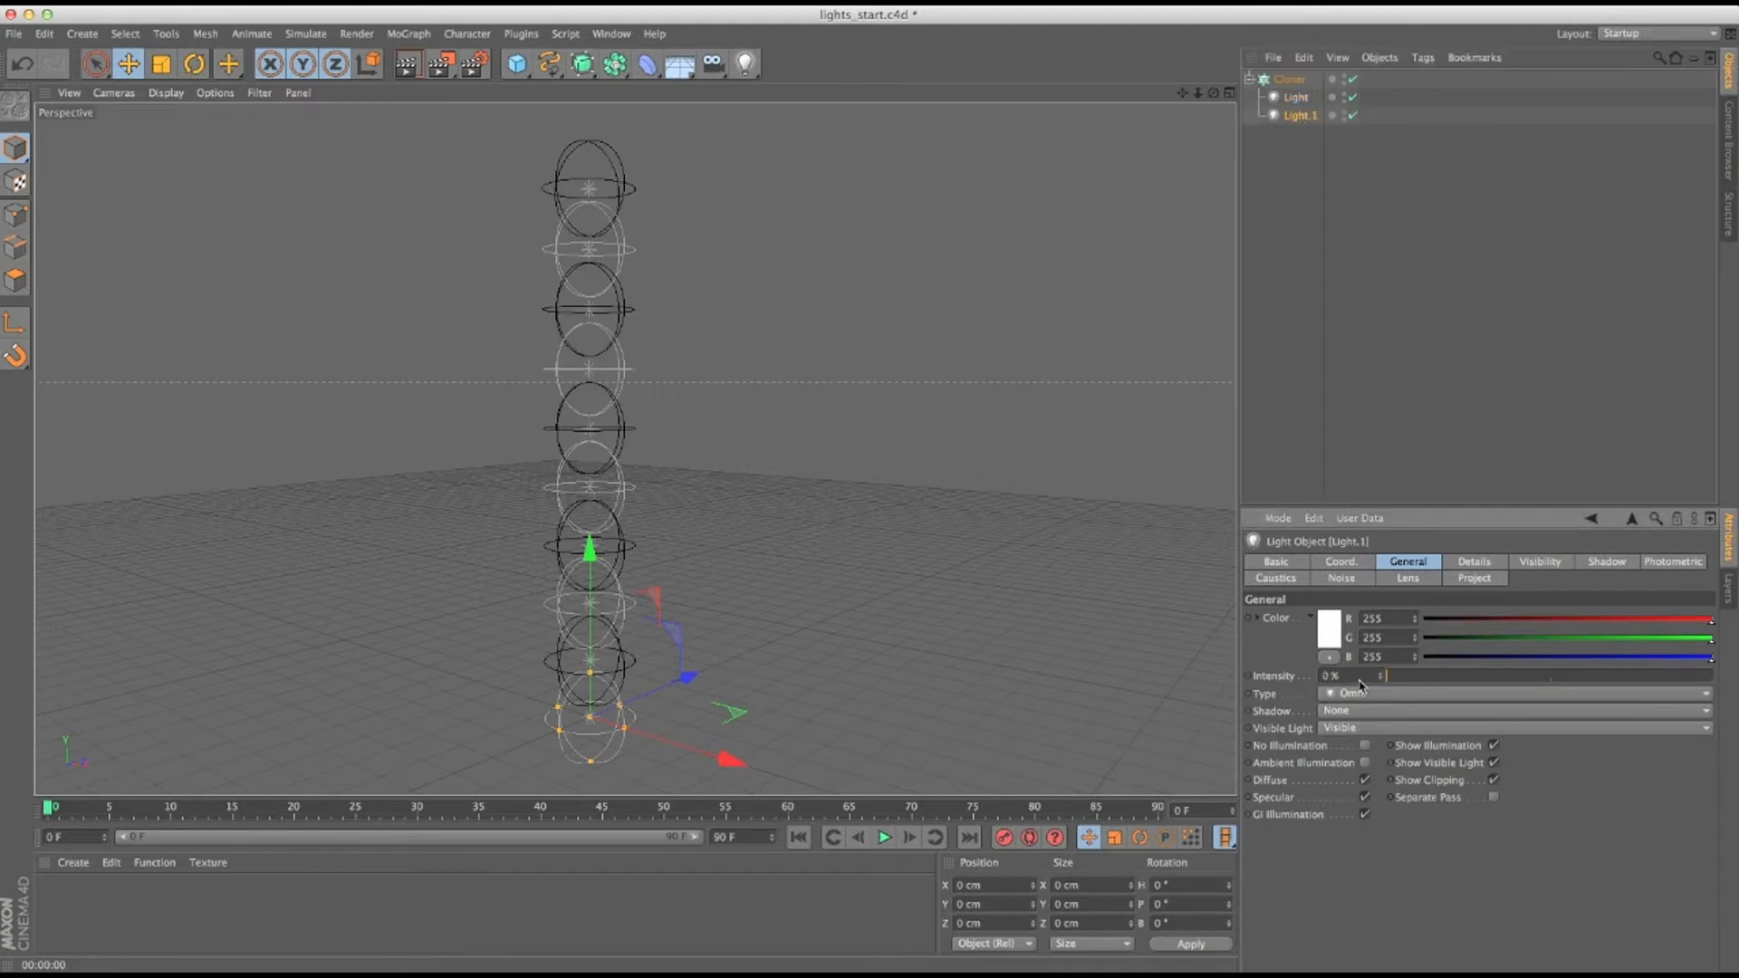
pyautogui.click(407, 63)
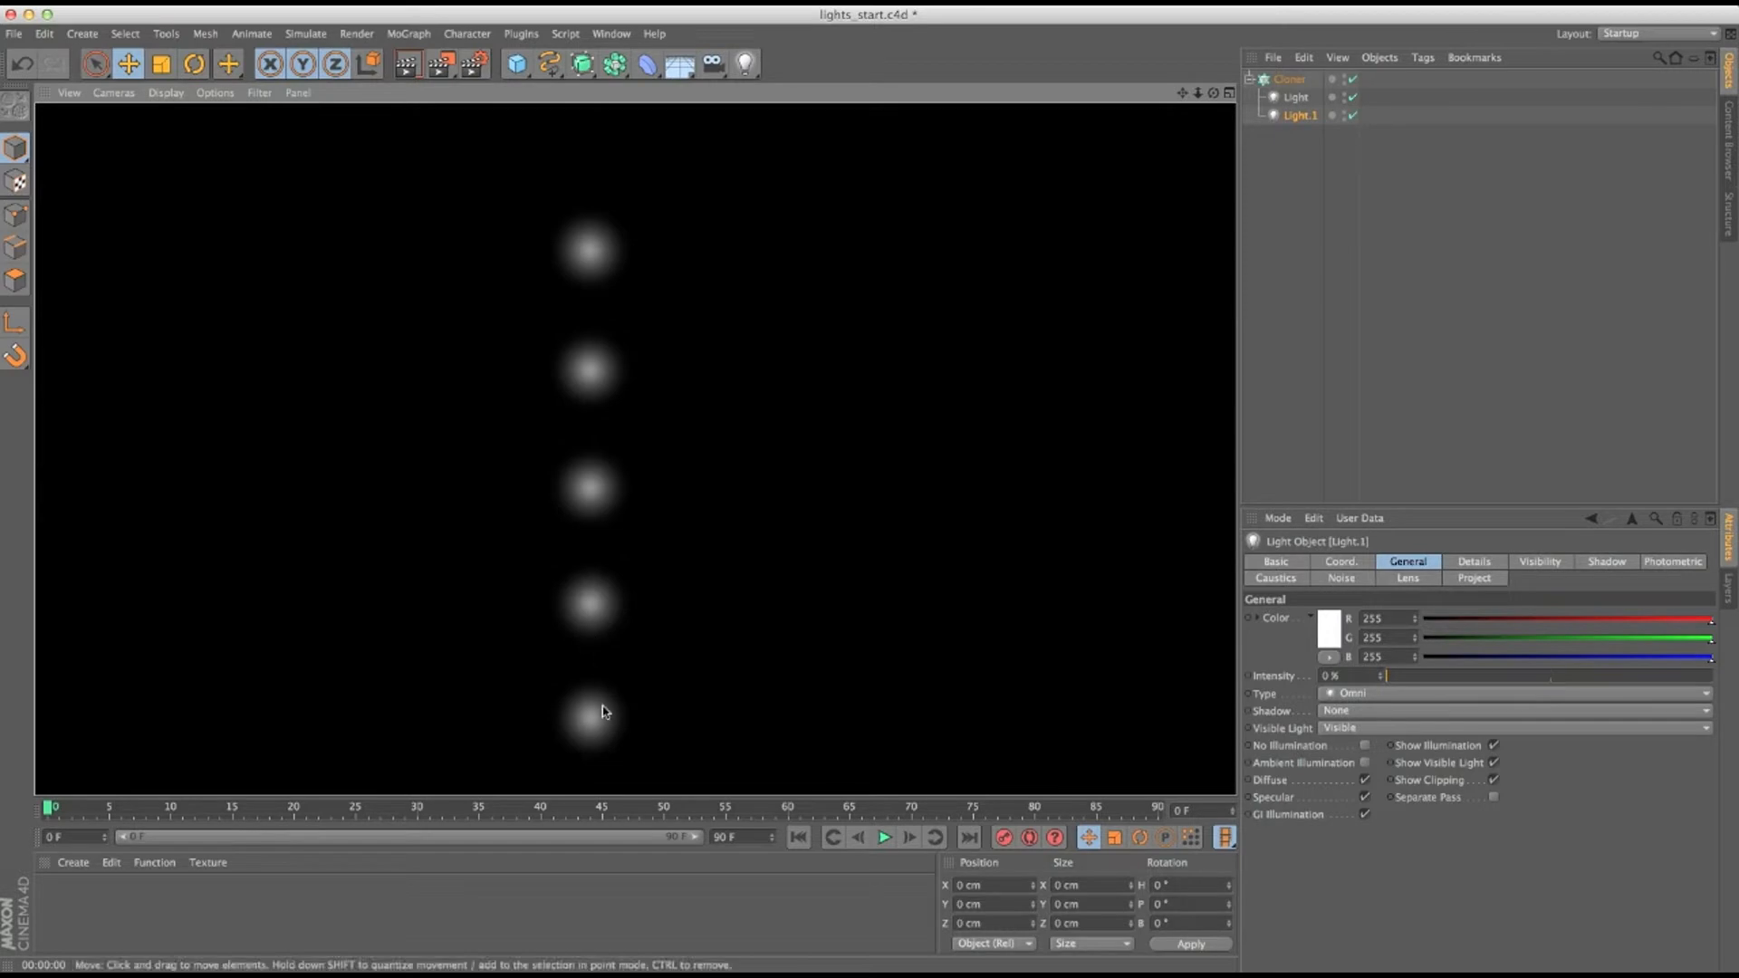
# Set the Cloner's Clones mode to Sort and render the view.
pyautogui.click(1290, 79)
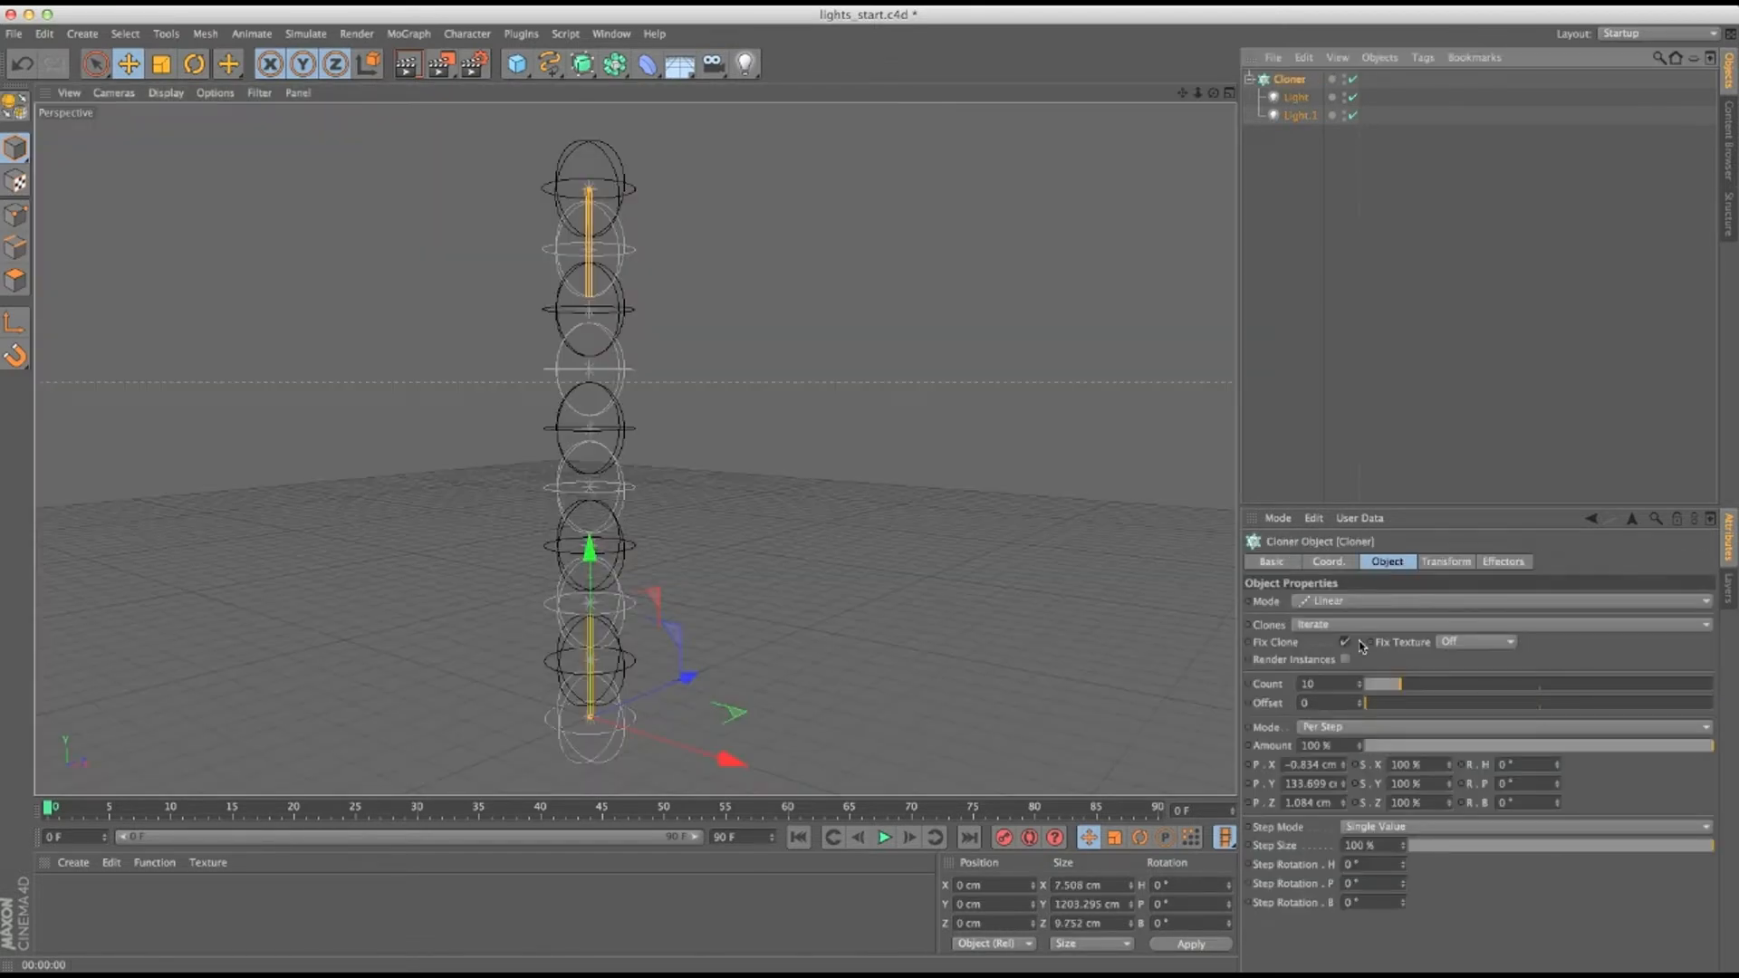
pyautogui.click(1314, 632)
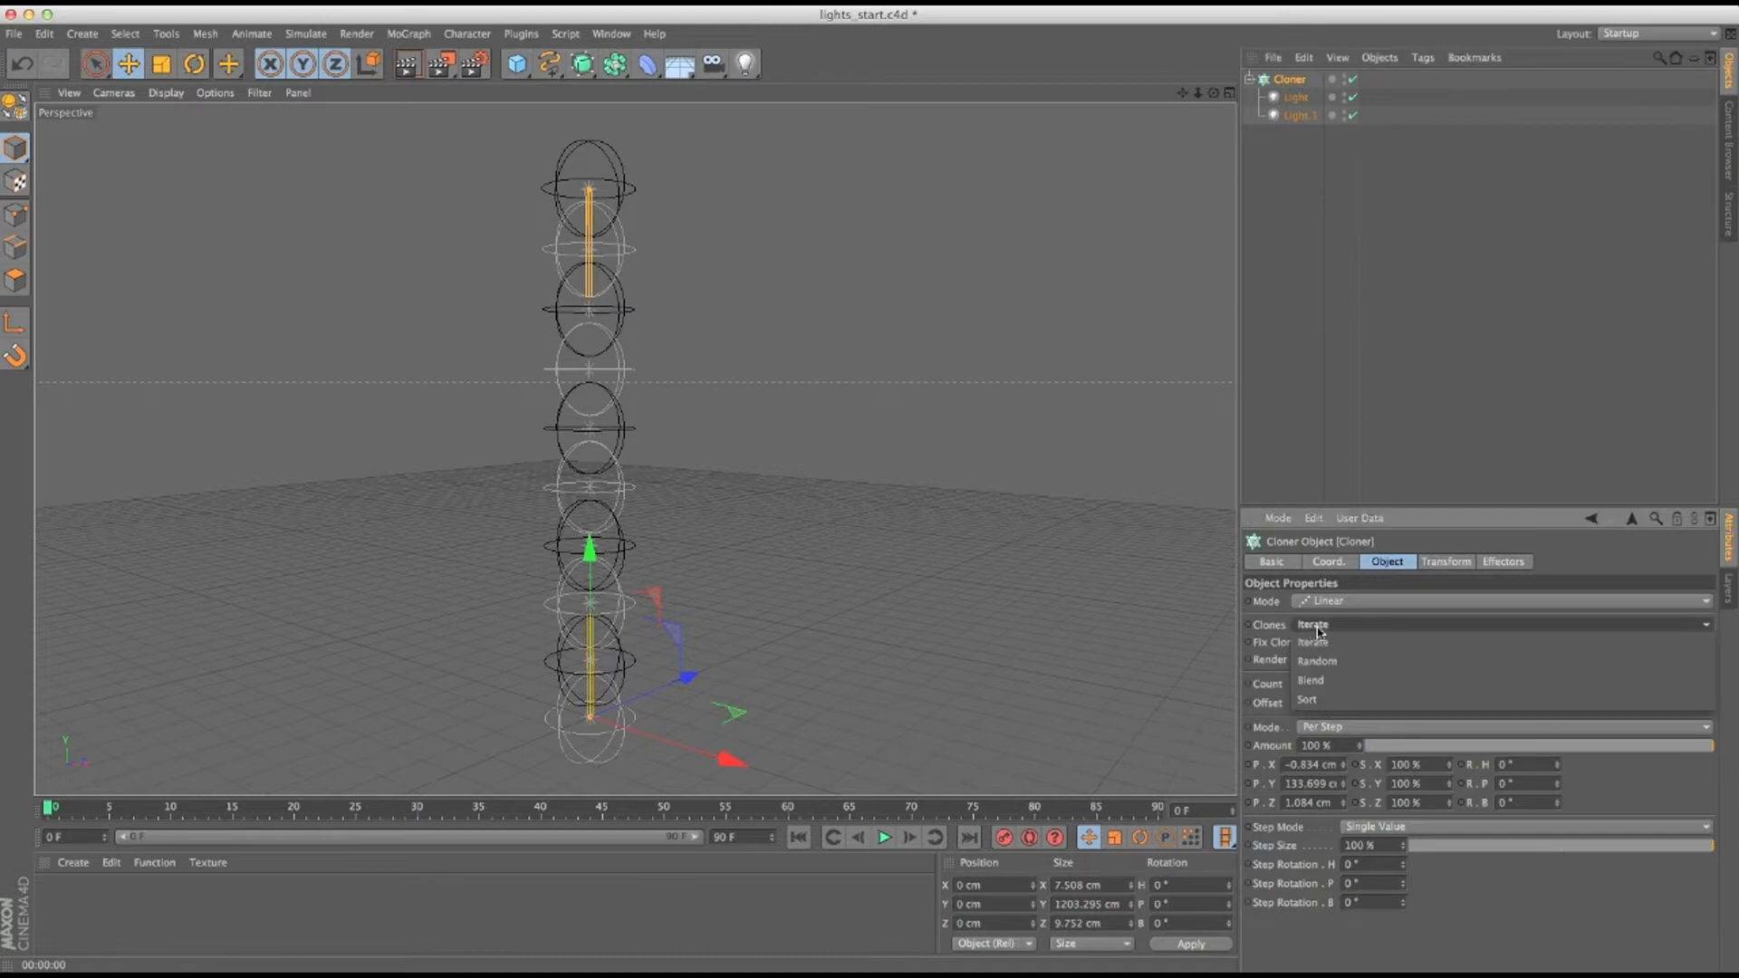
pyautogui.click(1393, 702)
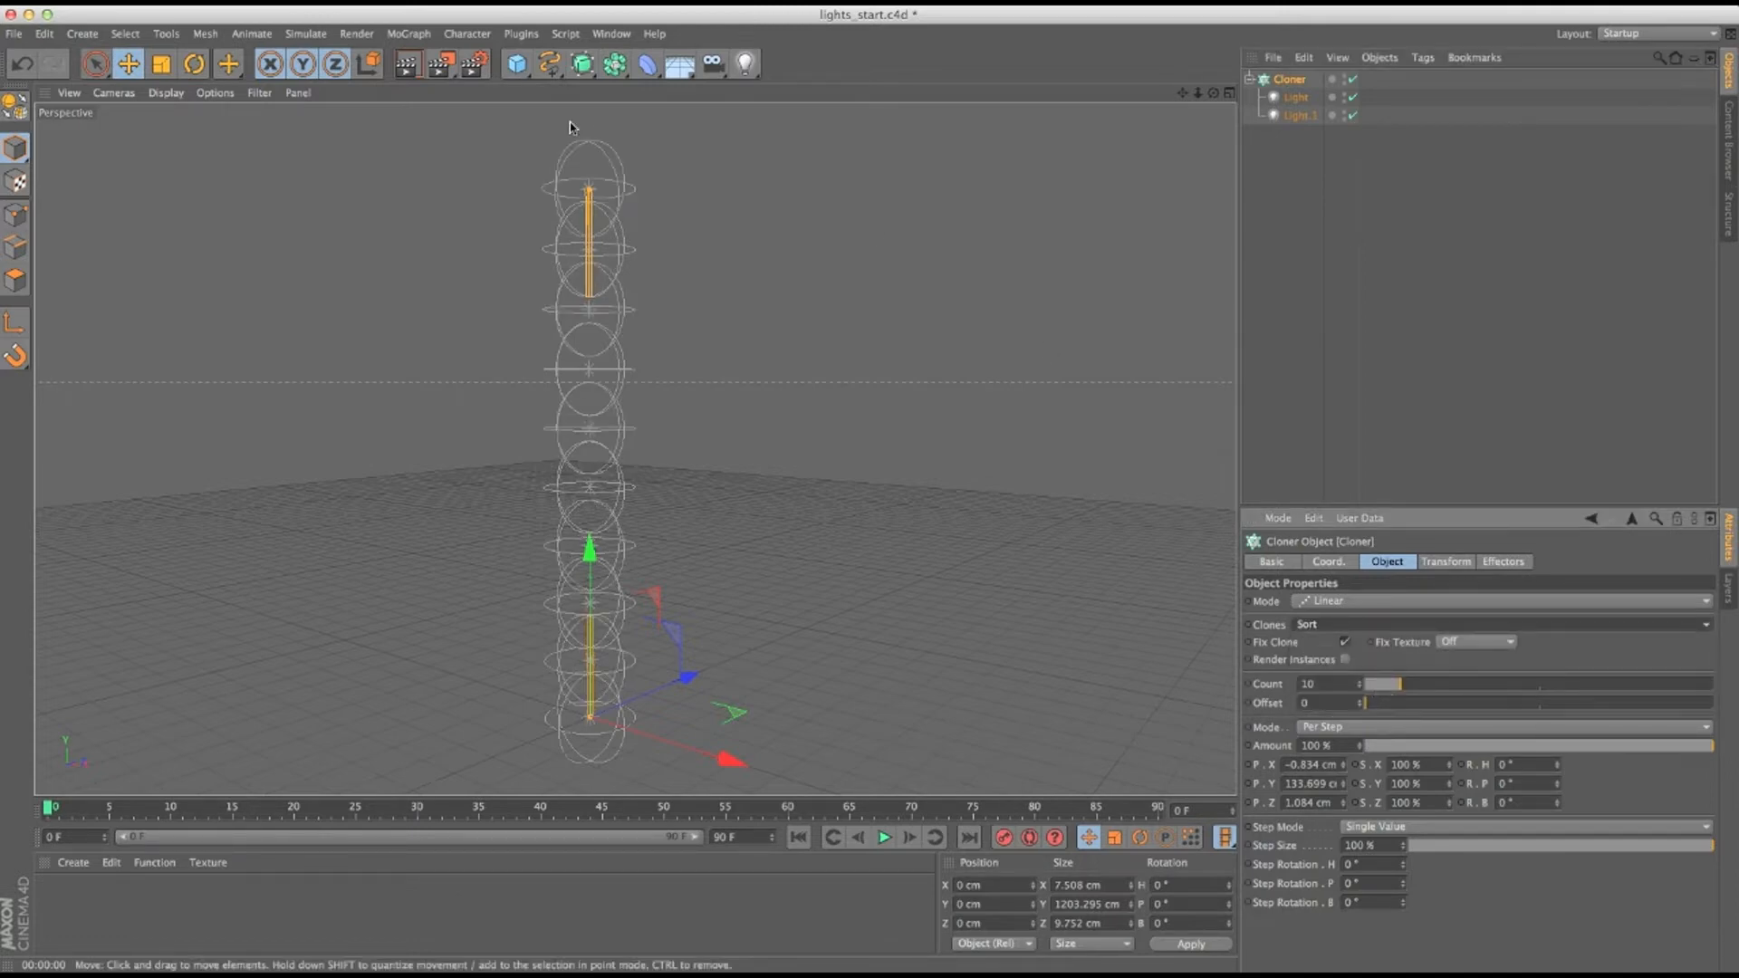
pyautogui.click(407, 63)
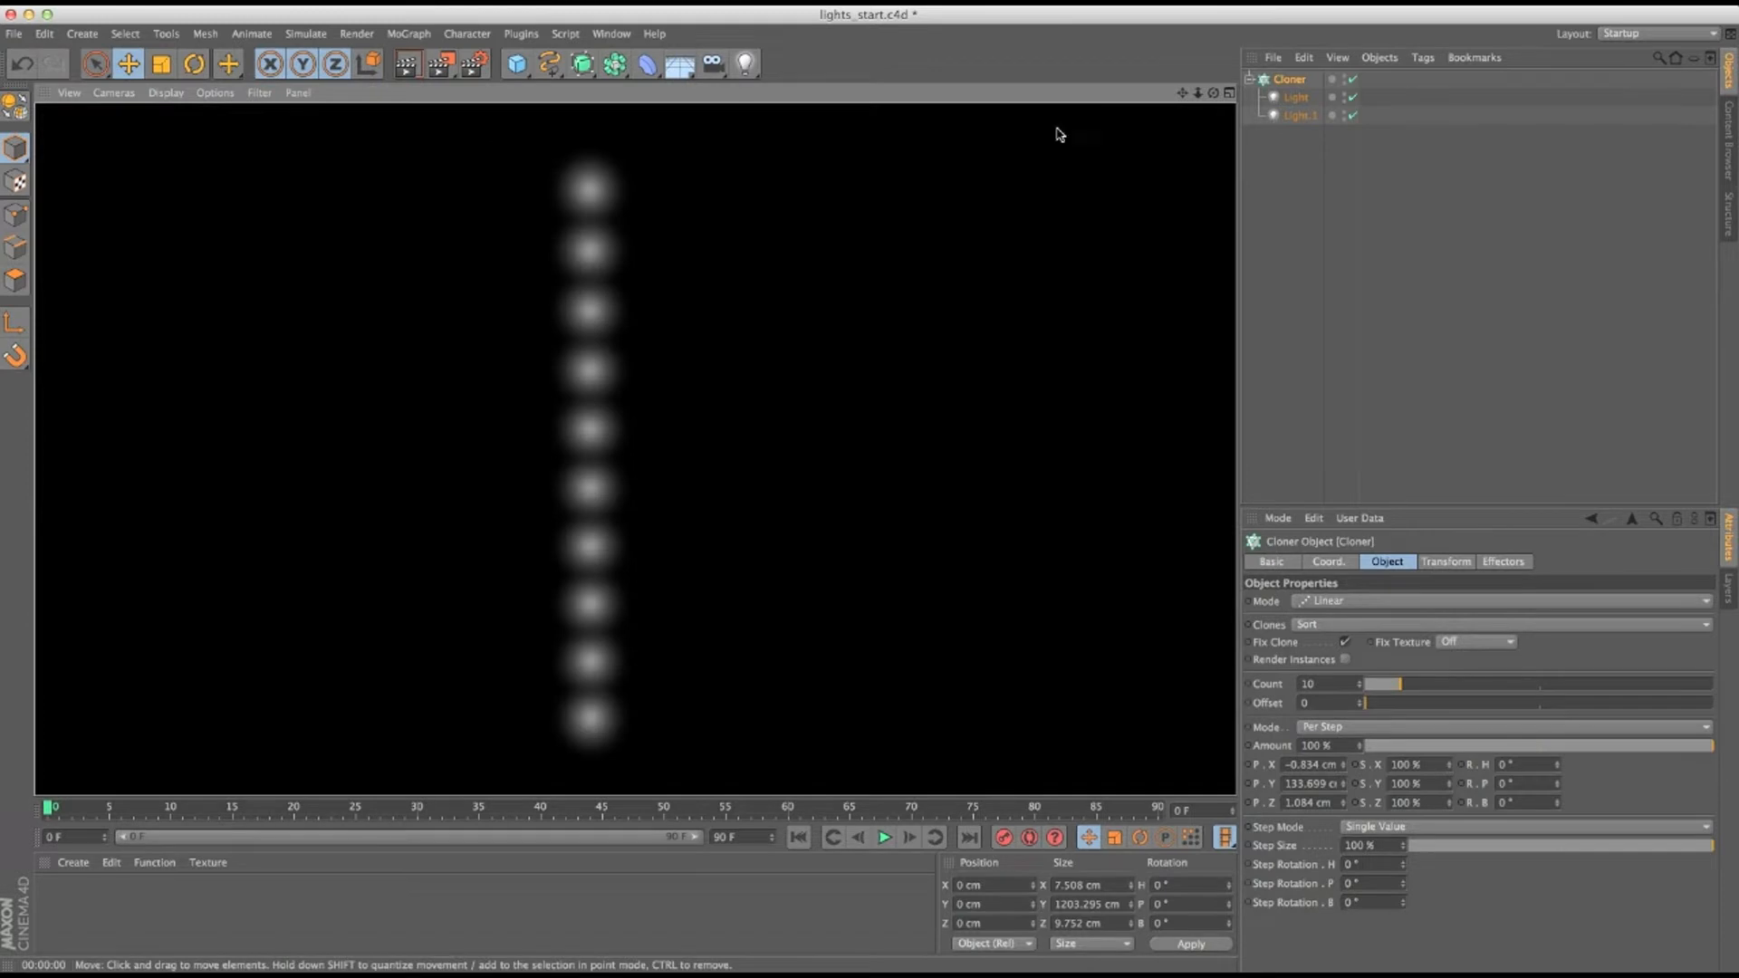
# Add a Plain effector to the Cloner and turn off its position transform.
pyautogui.click(1290, 79)
pyautogui.click(409, 34)
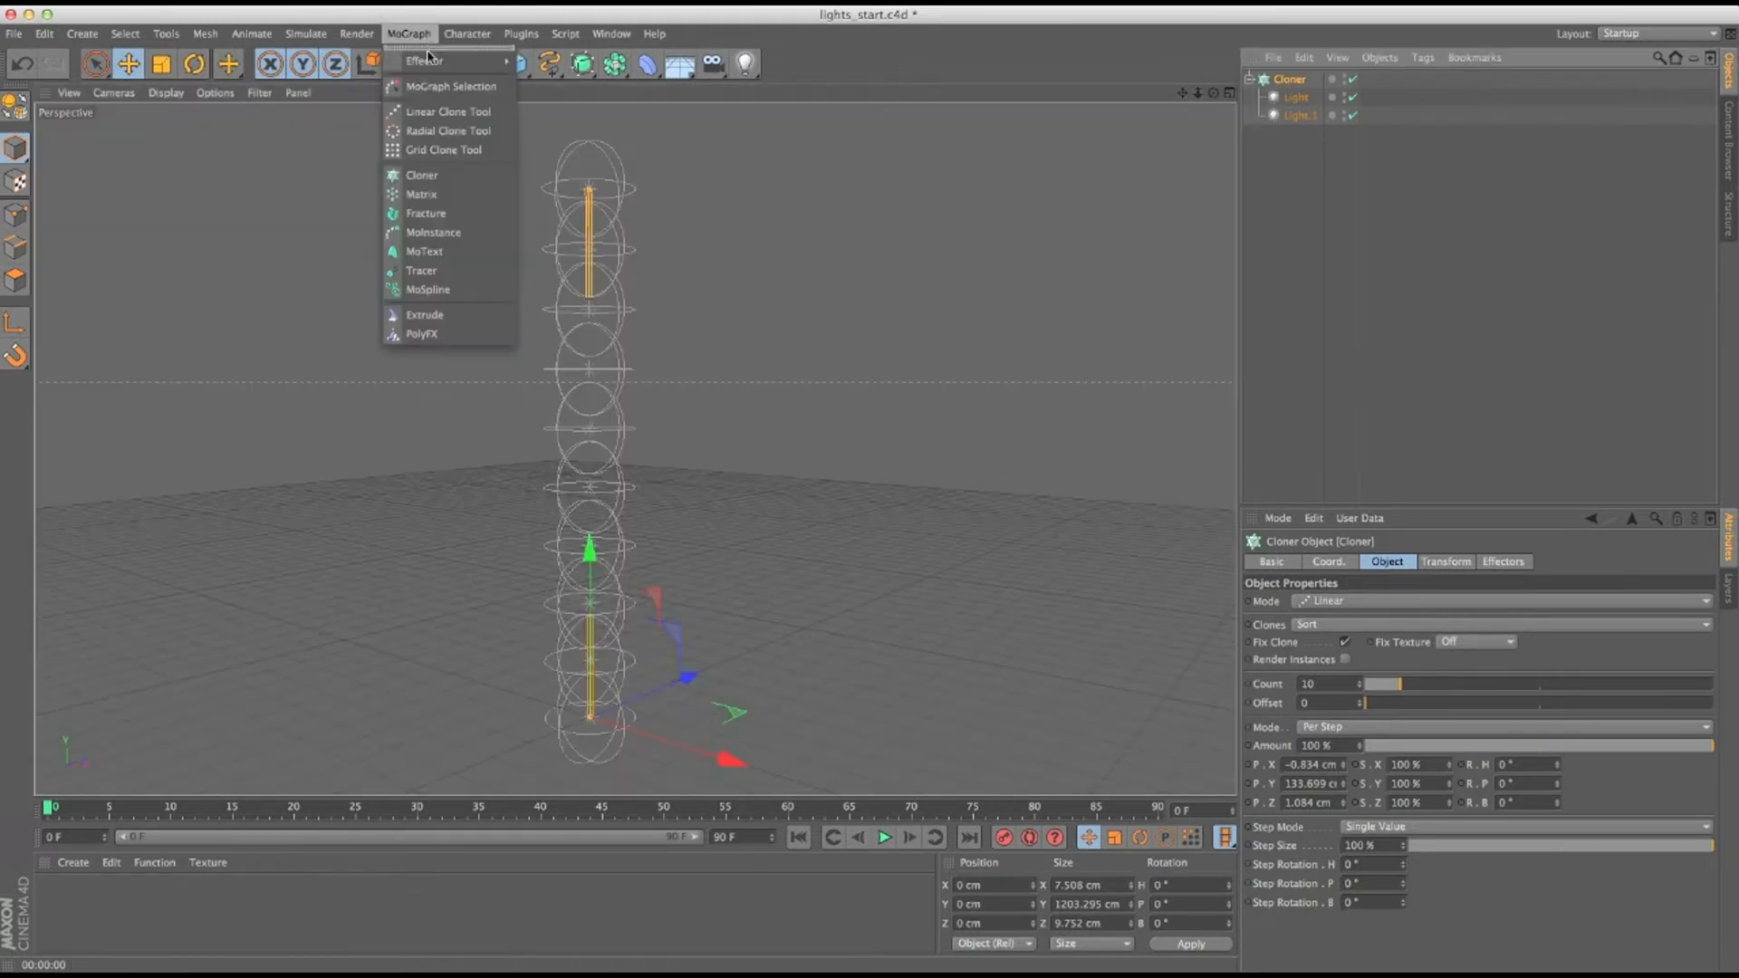
pyautogui.moveTo(452, 61)
pyautogui.click(548, 85)
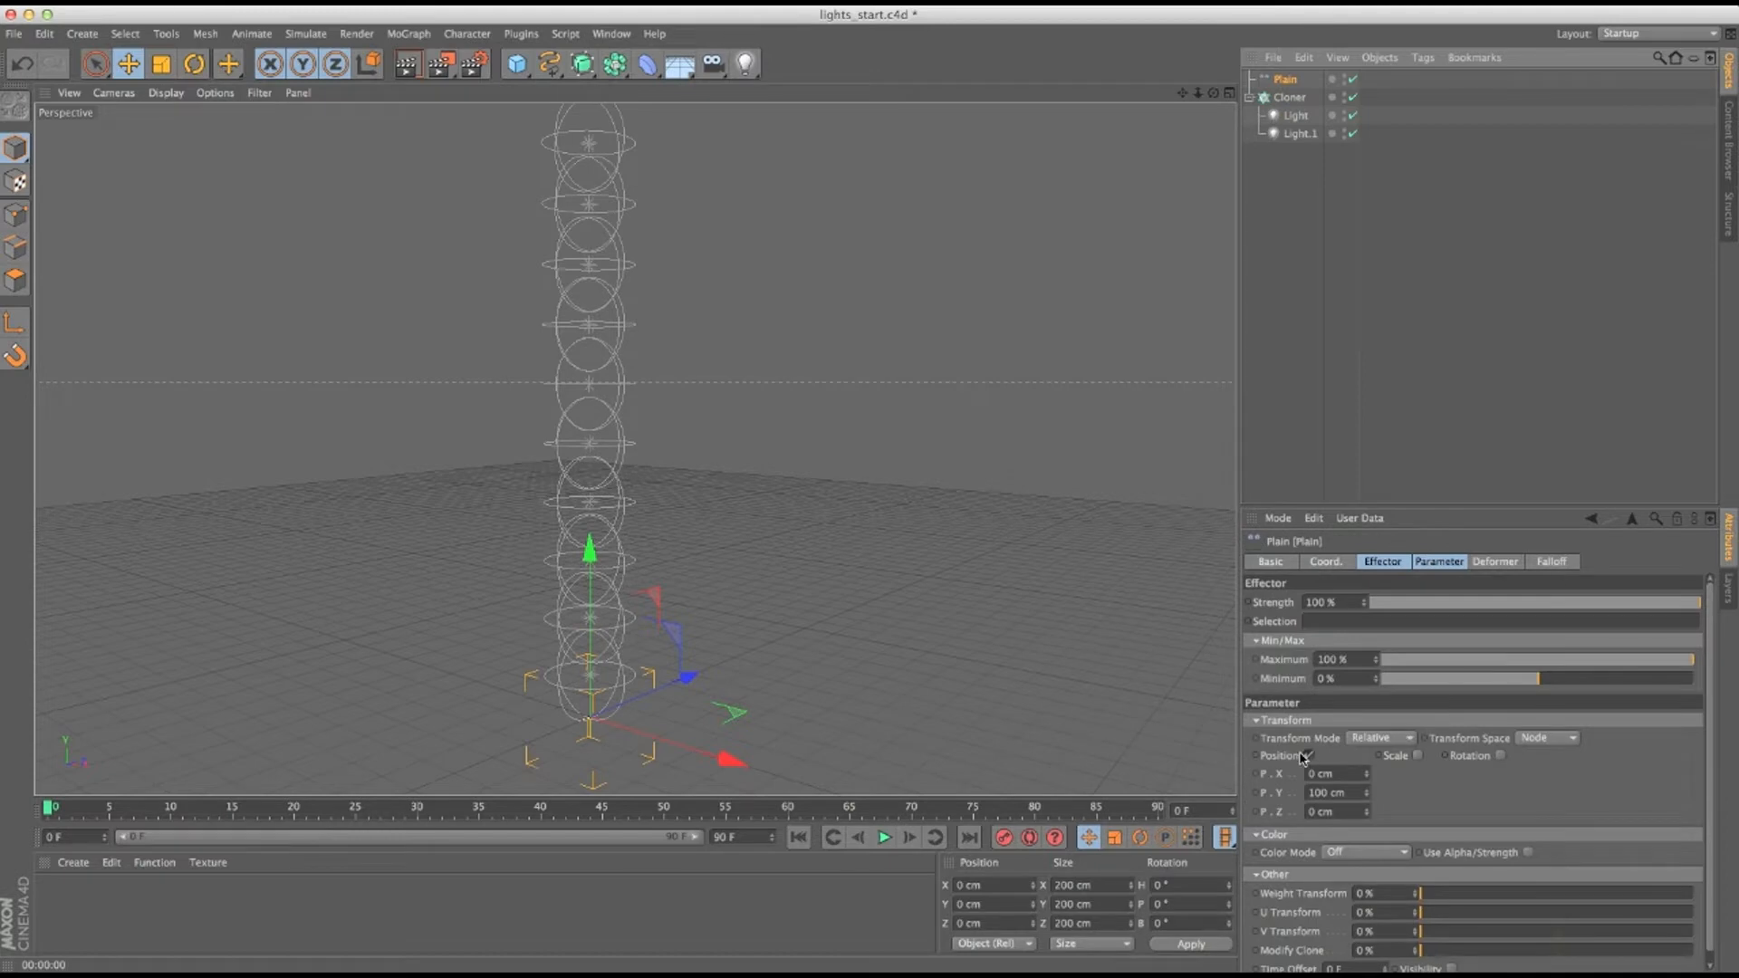
pyautogui.click(1306, 756)
# Give the Plain effector a Linear falloff oriented +Y, raise it to about Y 554 cm, and render the view.
pyautogui.click(1549, 563)
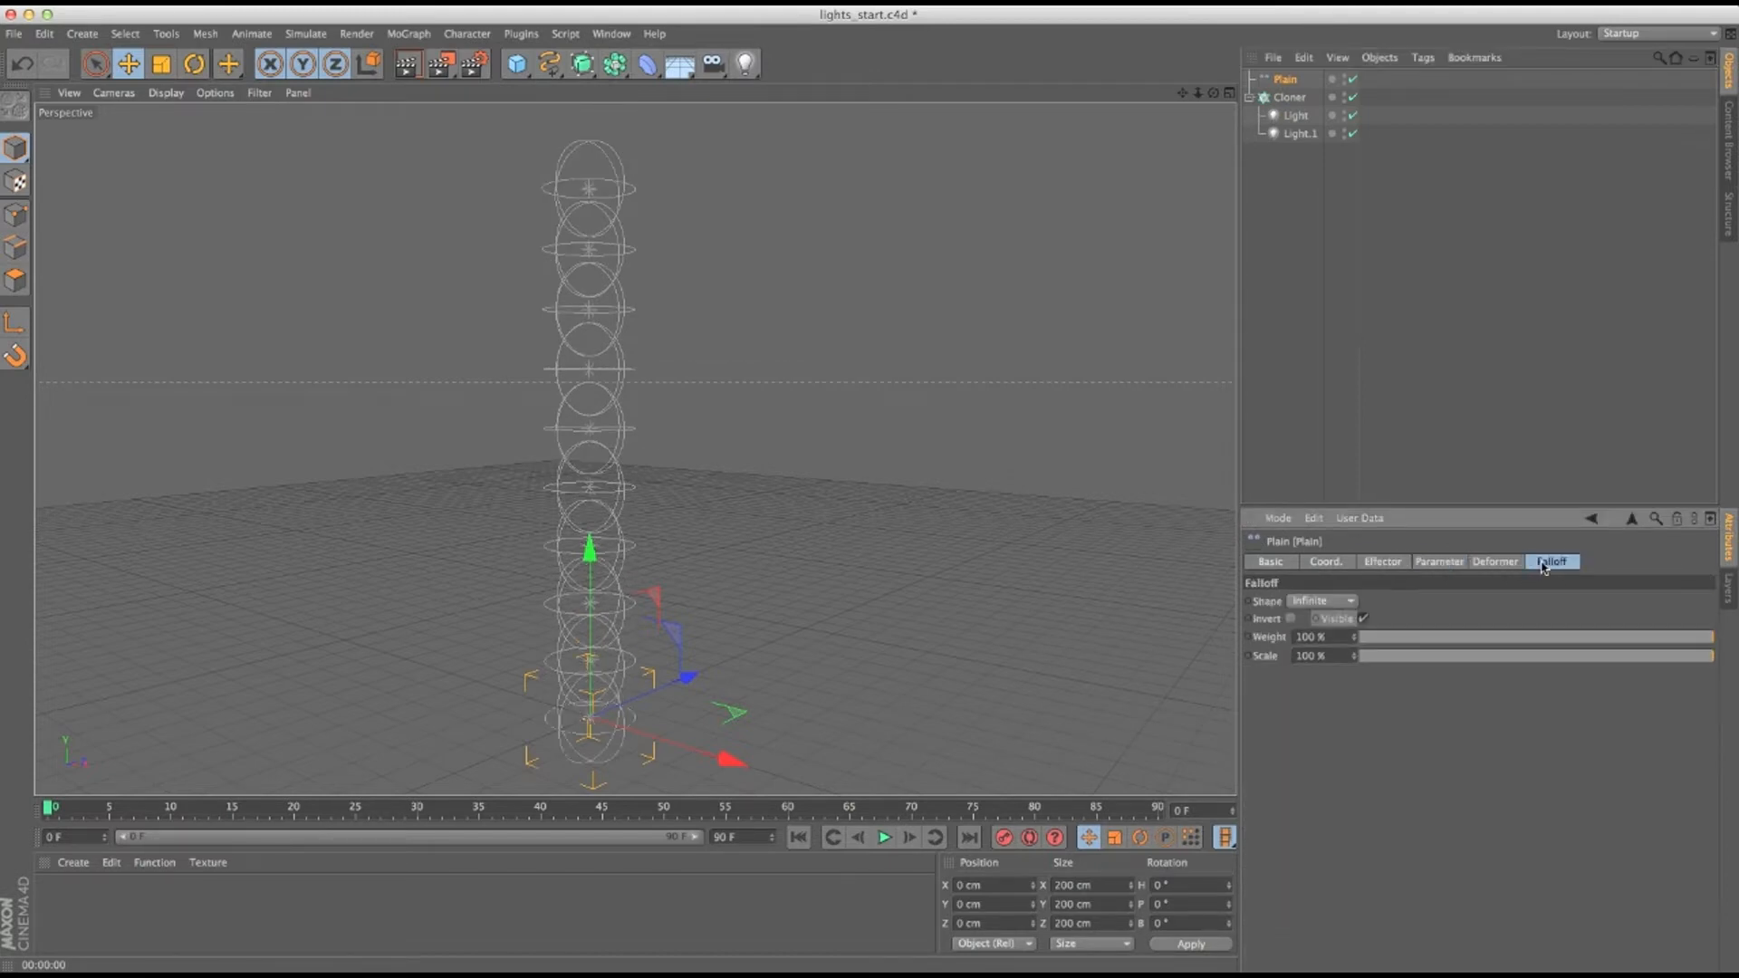
pyautogui.click(1322, 600)
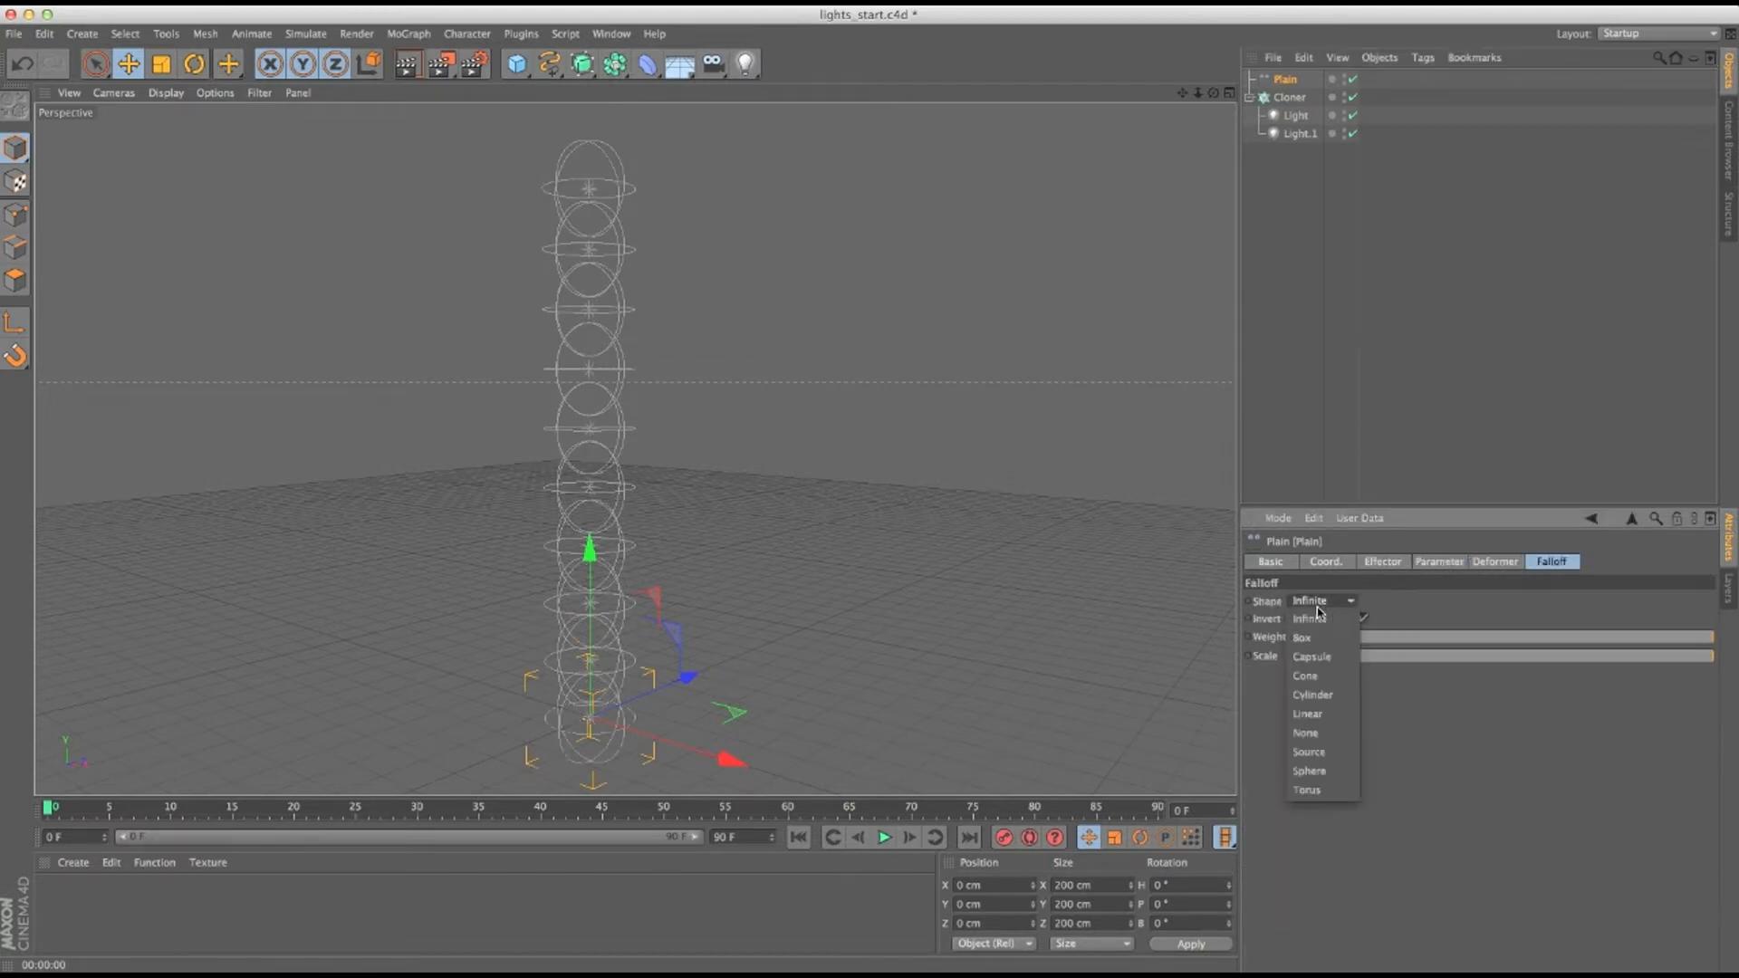
pyautogui.click(1314, 716)
pyautogui.click(1372, 715)
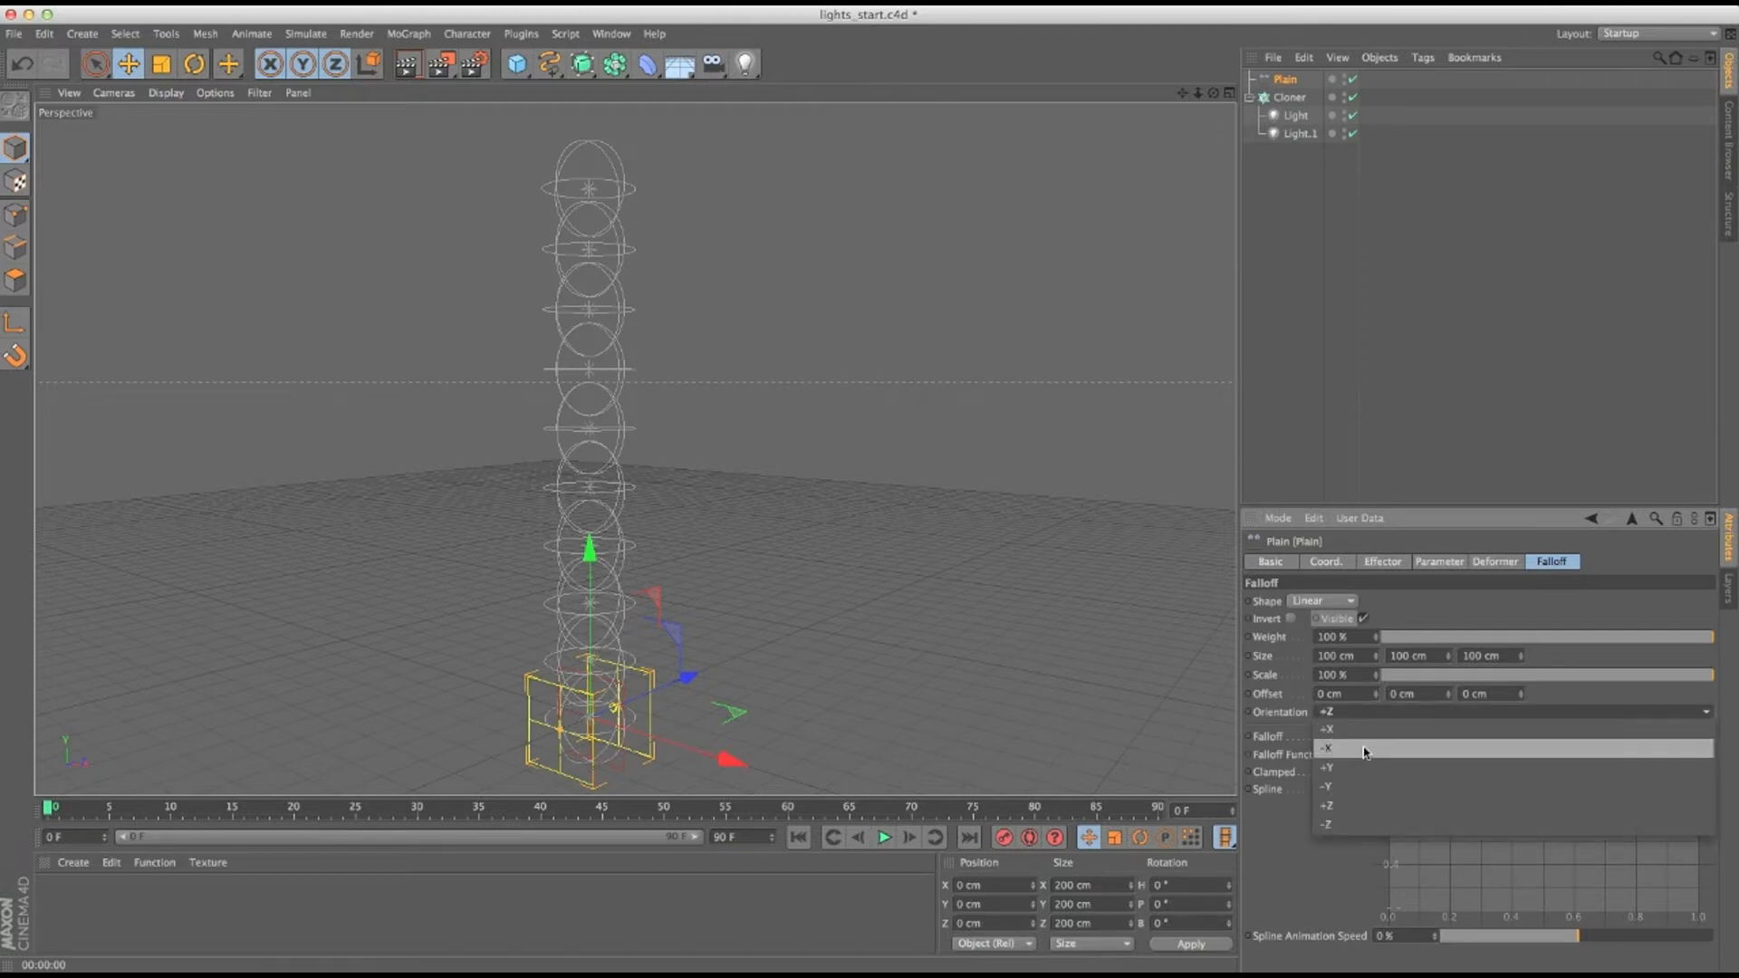
pyautogui.click(1367, 766)
pyautogui.moveTo(591, 622); pyautogui.dragTo(563, 373)
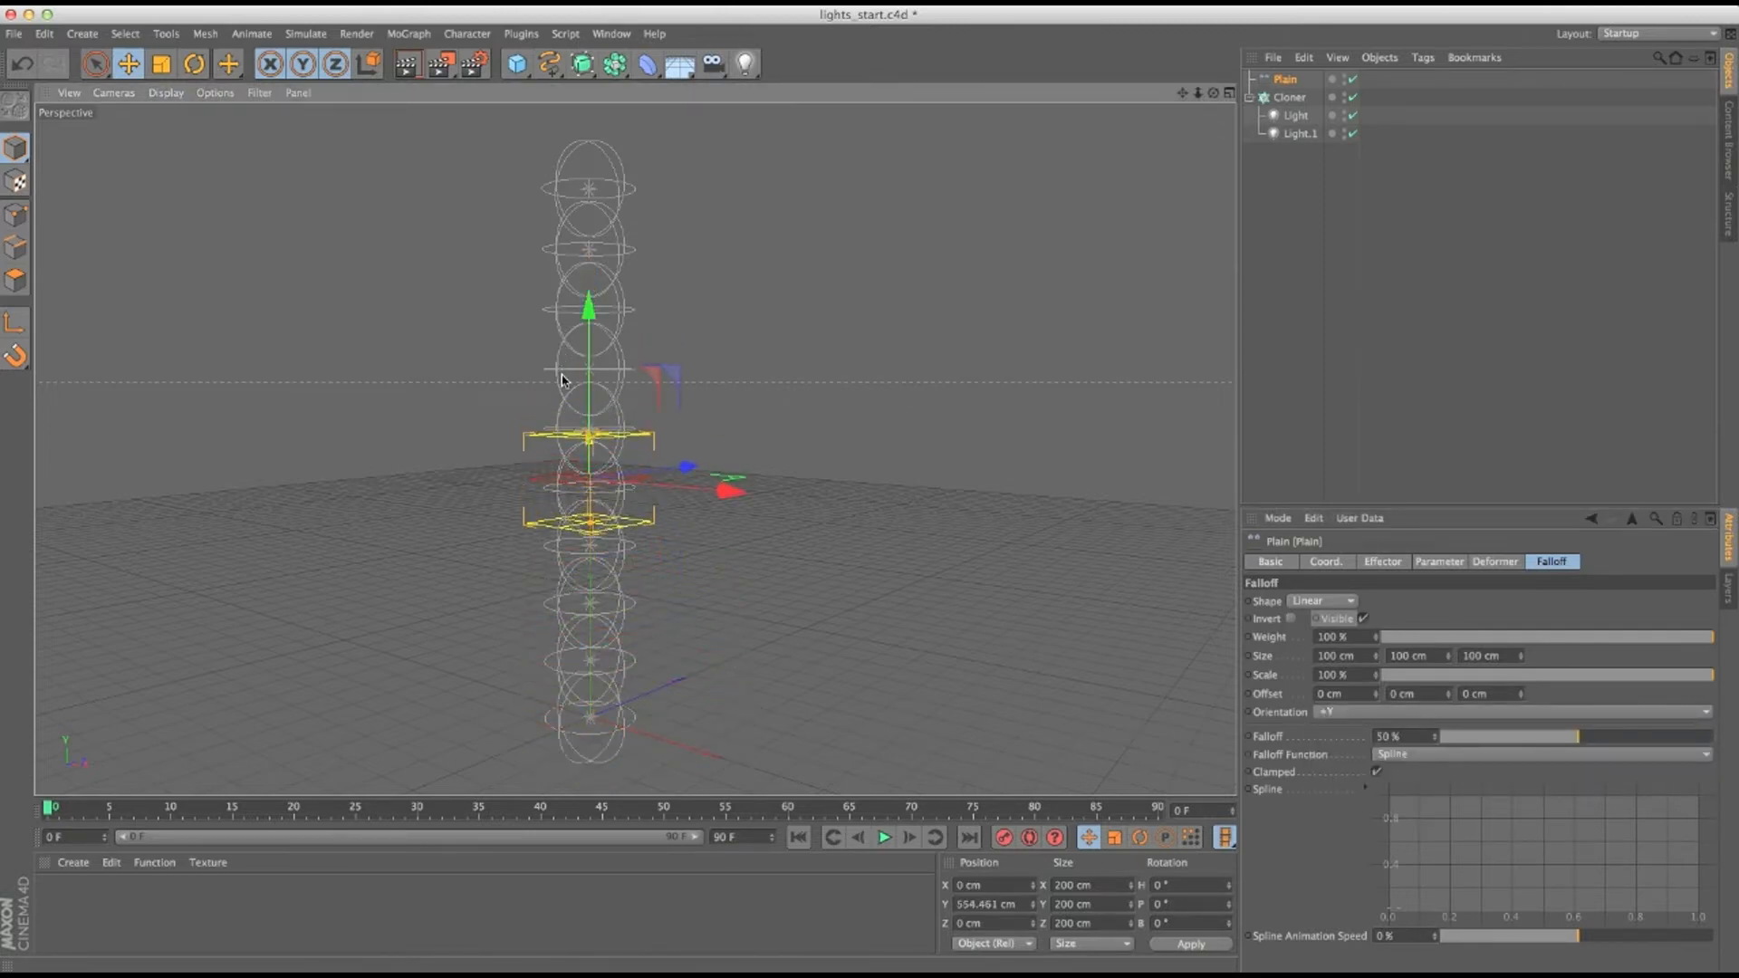
pyautogui.click(408, 63)
# Set the Plain effector's Modify Clone to 100% and render the view.
pyautogui.click(1395, 562)
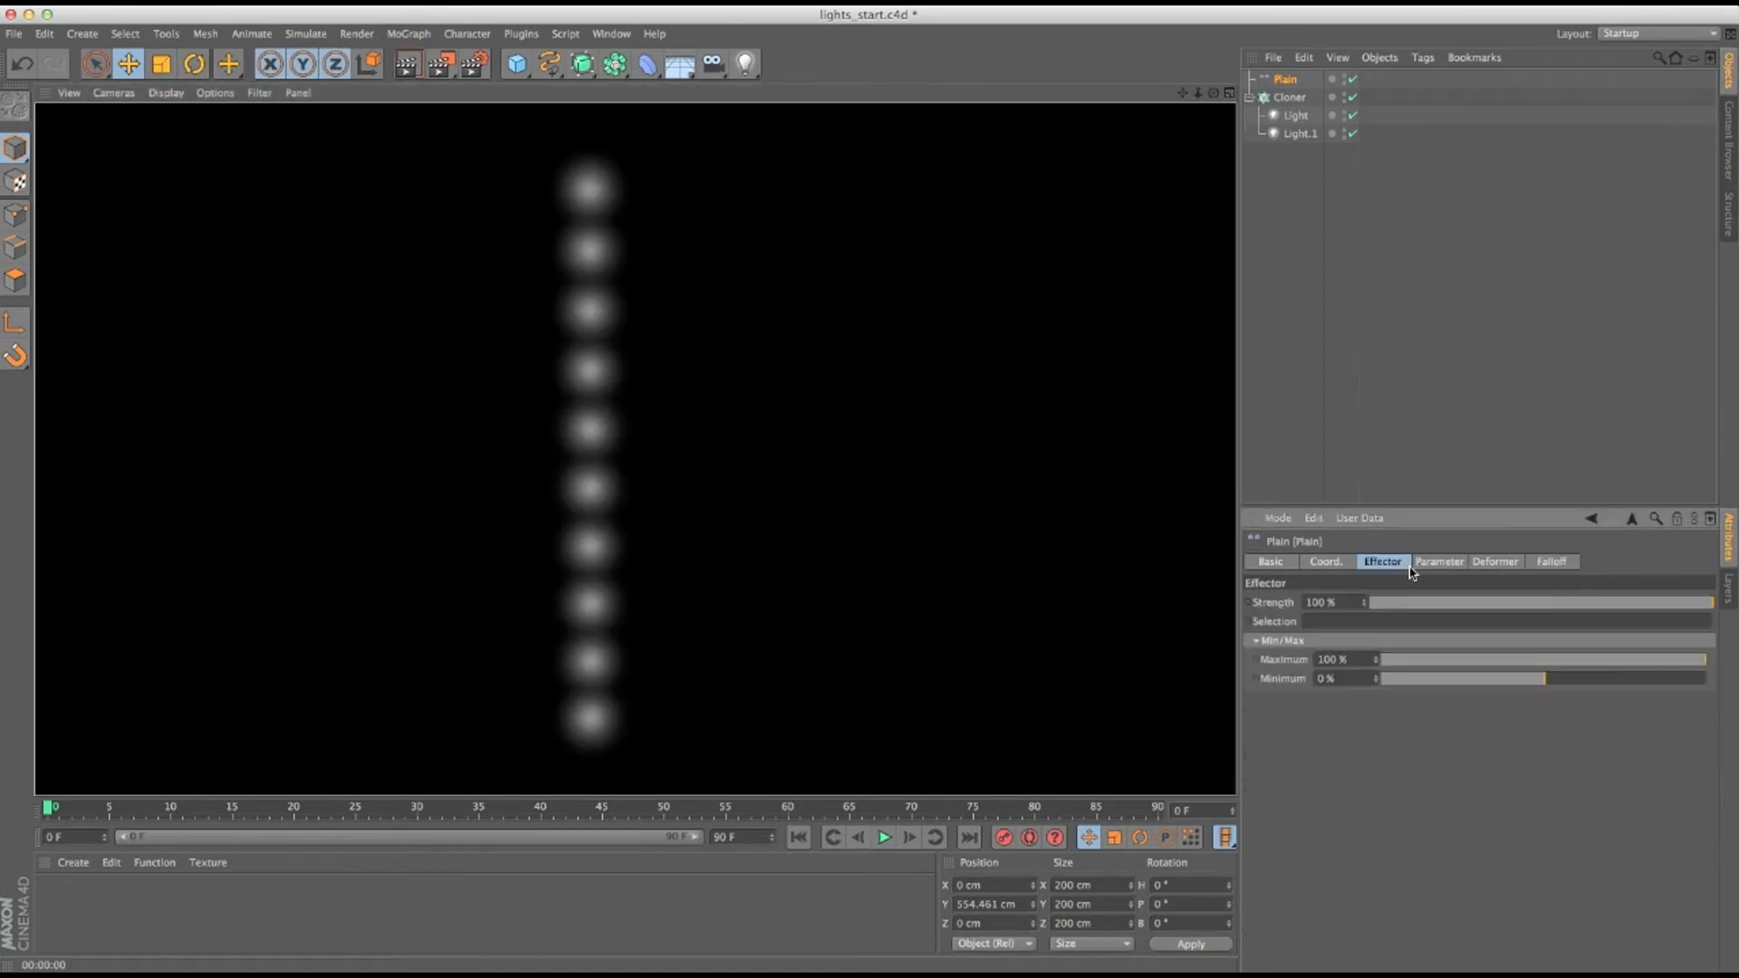
pyautogui.click(1450, 563)
pyautogui.moveTo(1443, 779); pyautogui.dragTo(1729, 793)
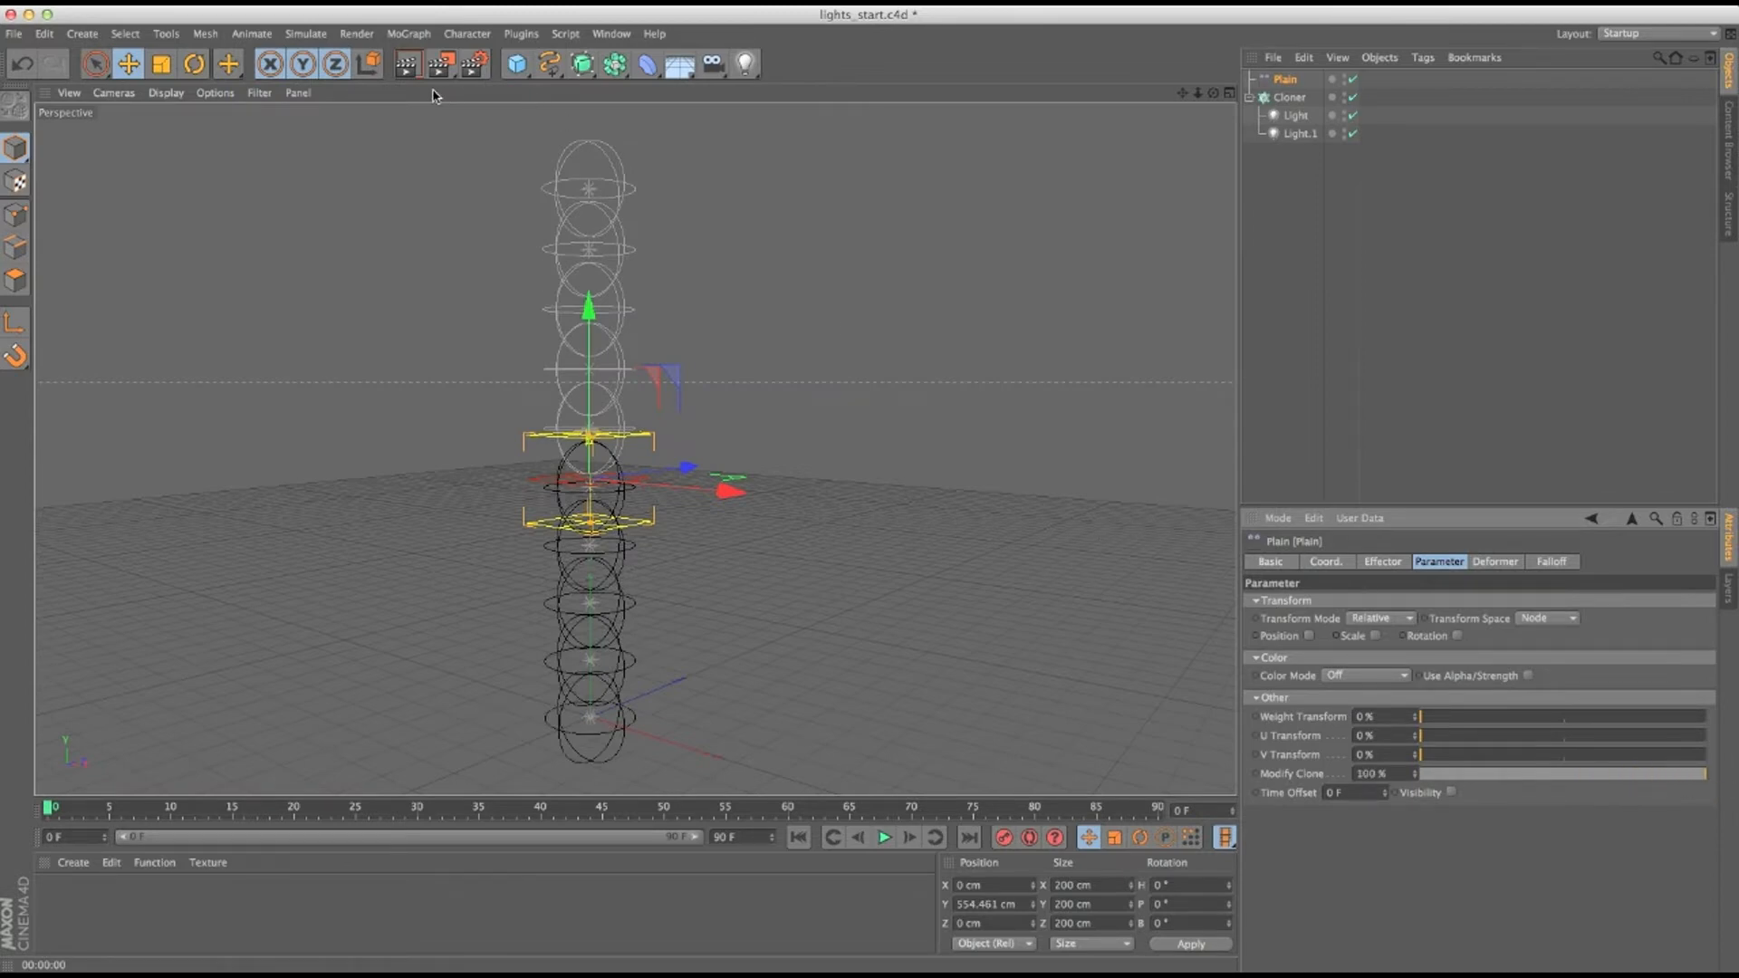
pyautogui.click(407, 63)
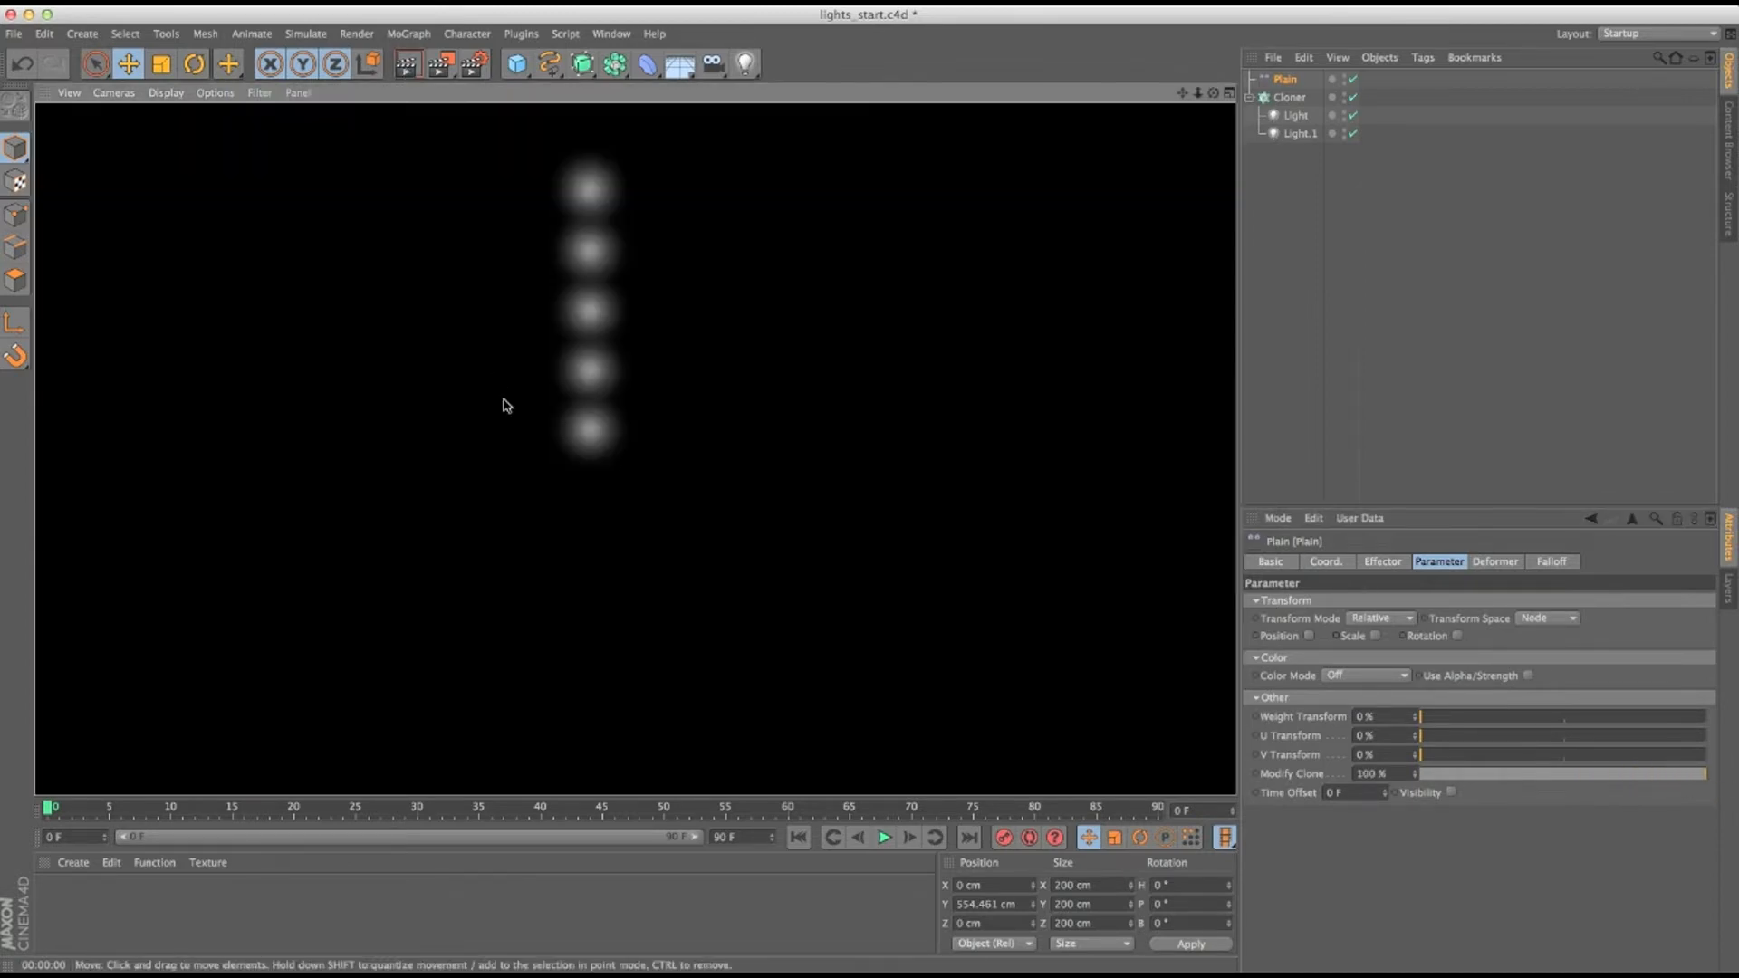
# Stretch the Plain effector's falloff box to an overall height of about 283 cm.
pyautogui.click(1287, 98)
pyautogui.click(1284, 80)
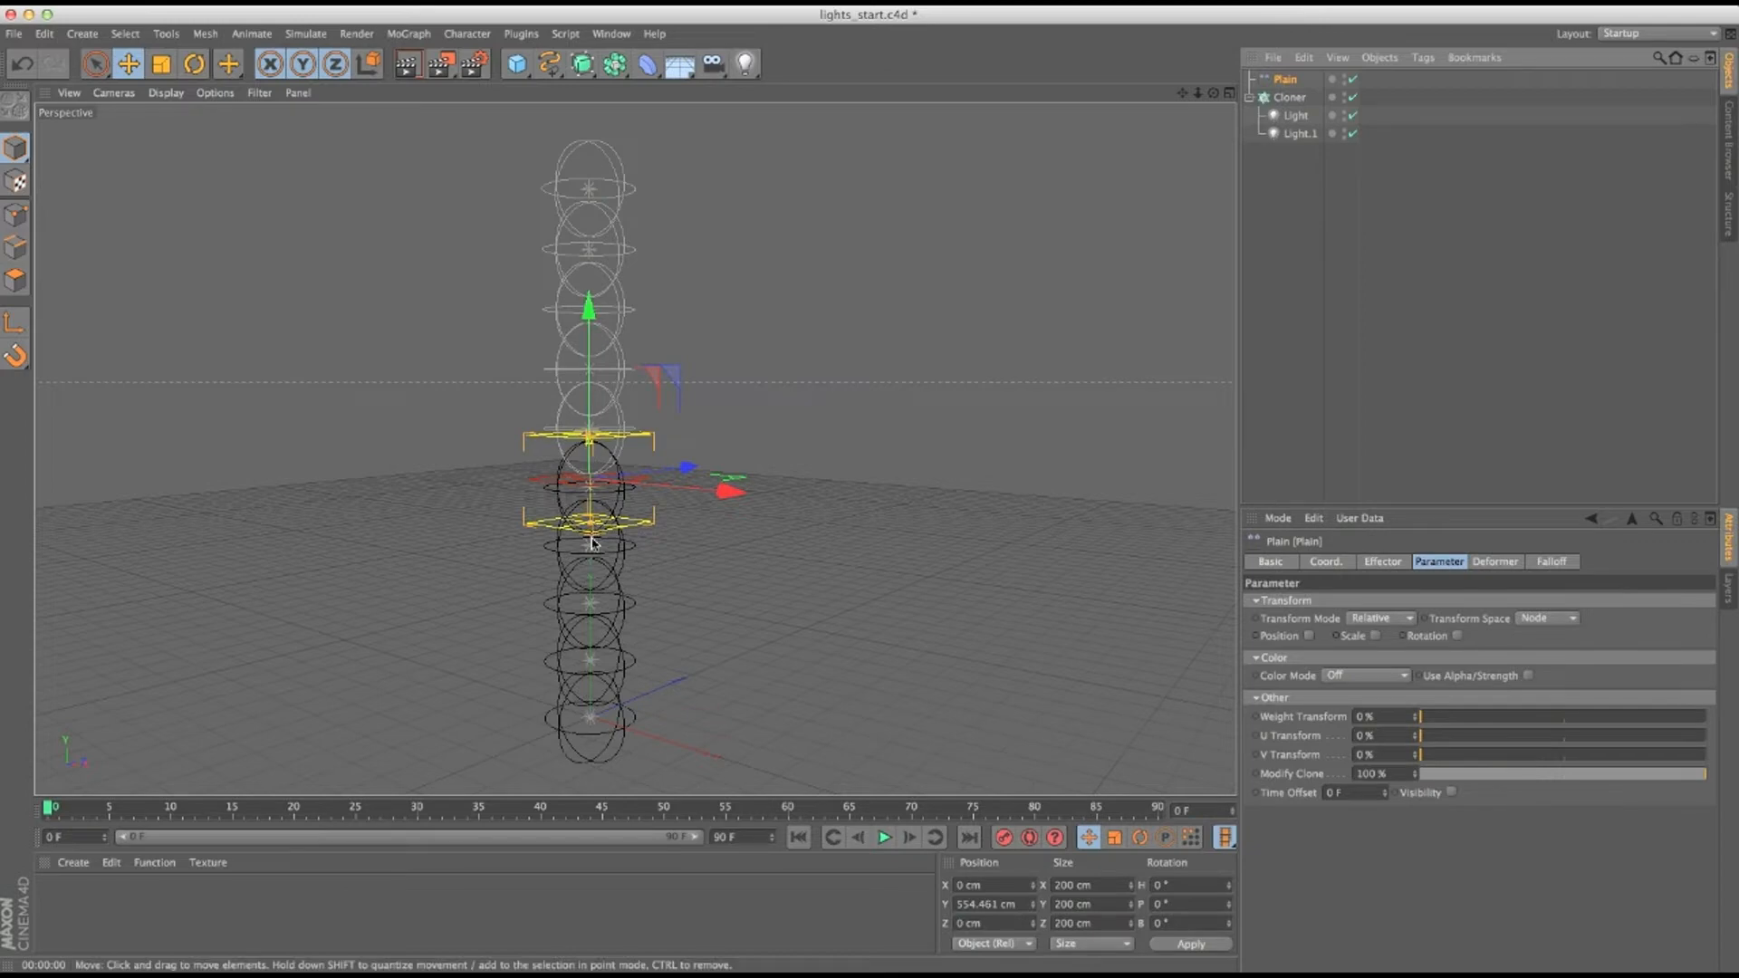
pyautogui.moveTo(588, 545); pyautogui.dragTo(590, 563)
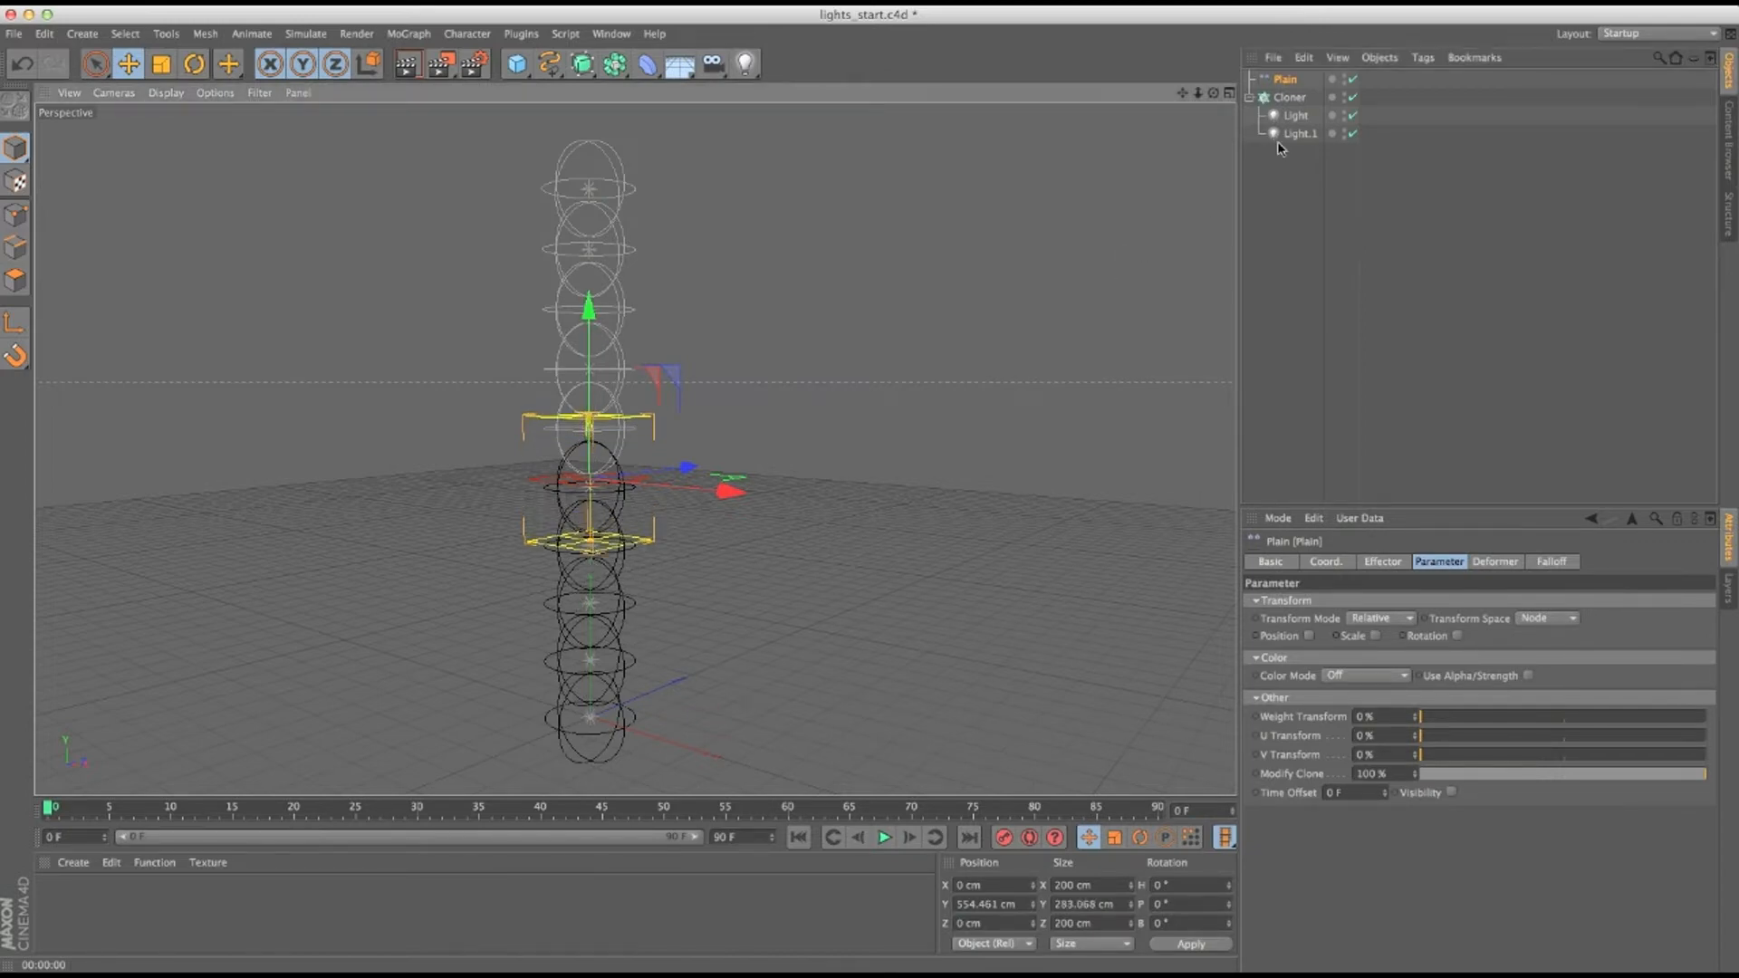
# Review the Cloner's clone mode and compare the intensity settings of its two child lights.
pyautogui.click(1288, 98)
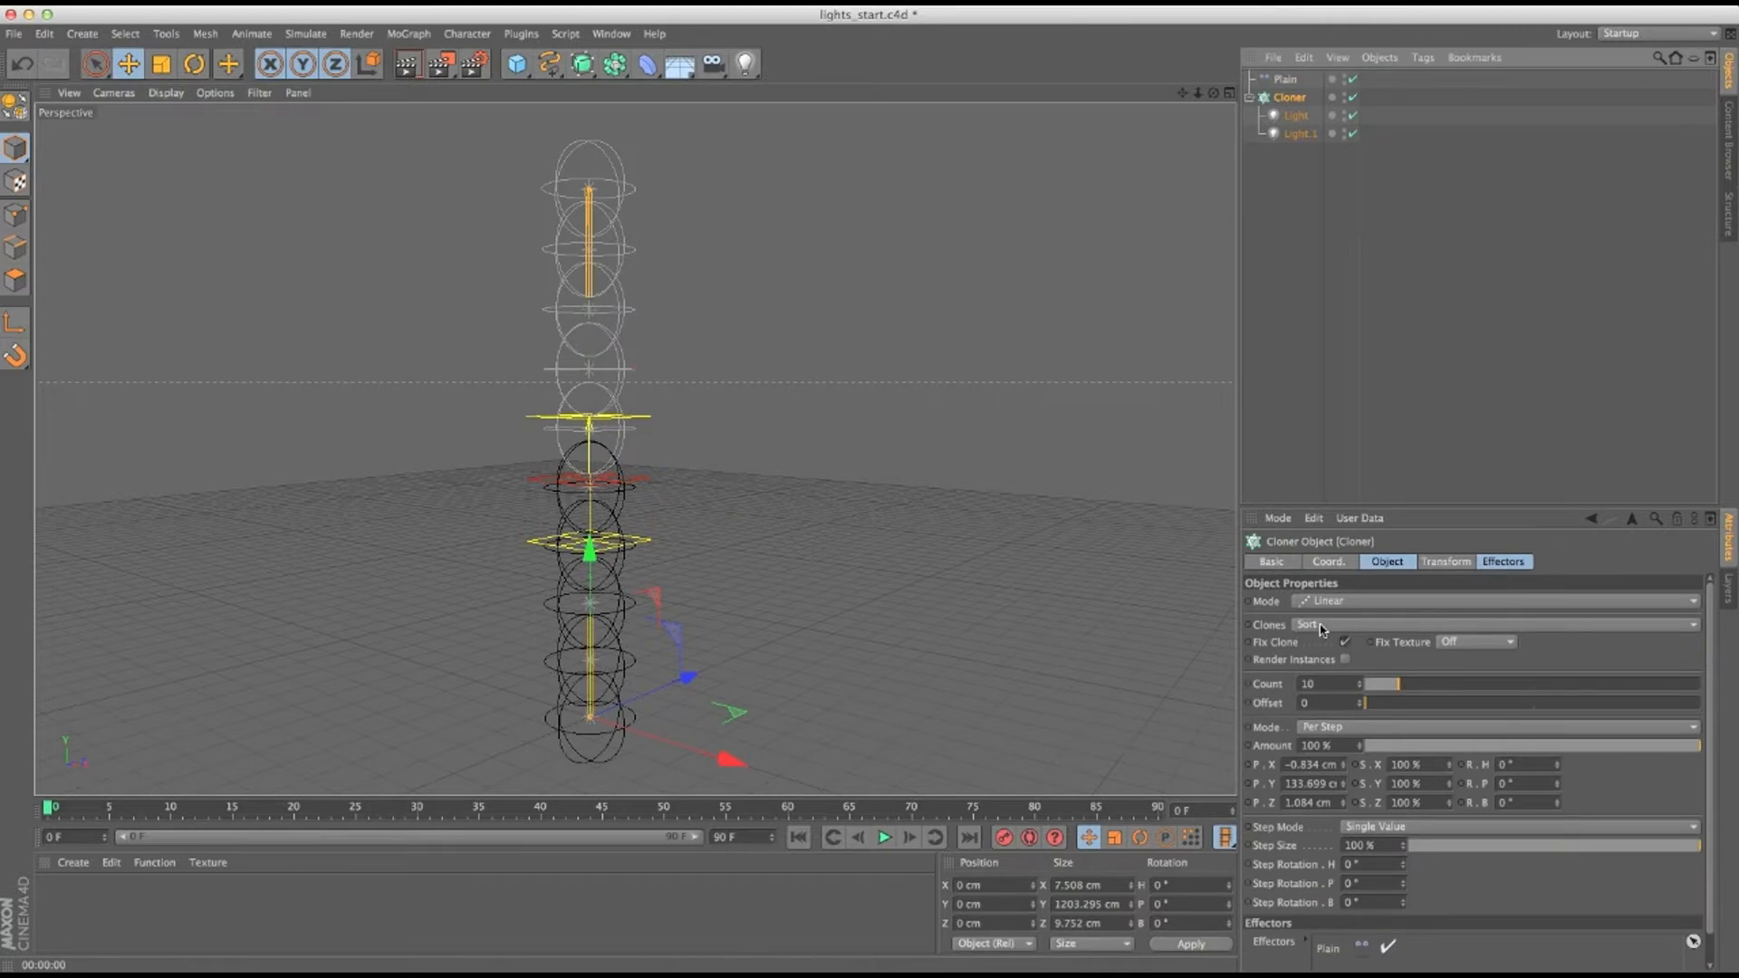
pyautogui.click(1298, 133)
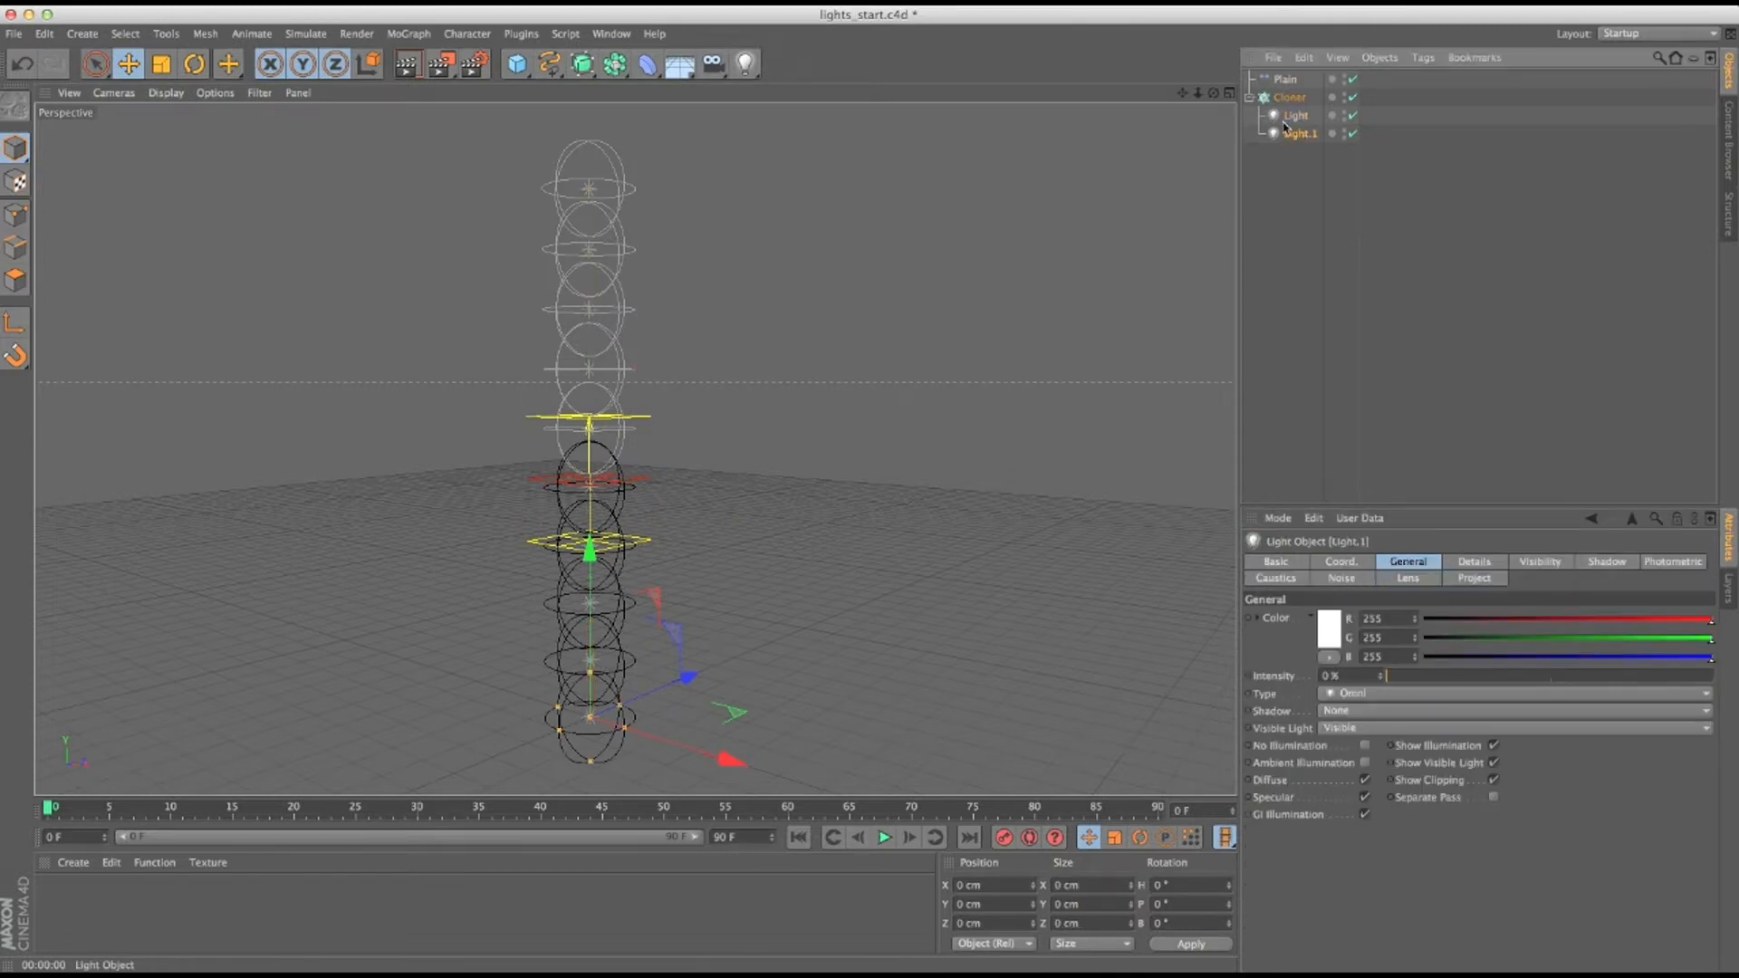
pyautogui.click(1291, 118)
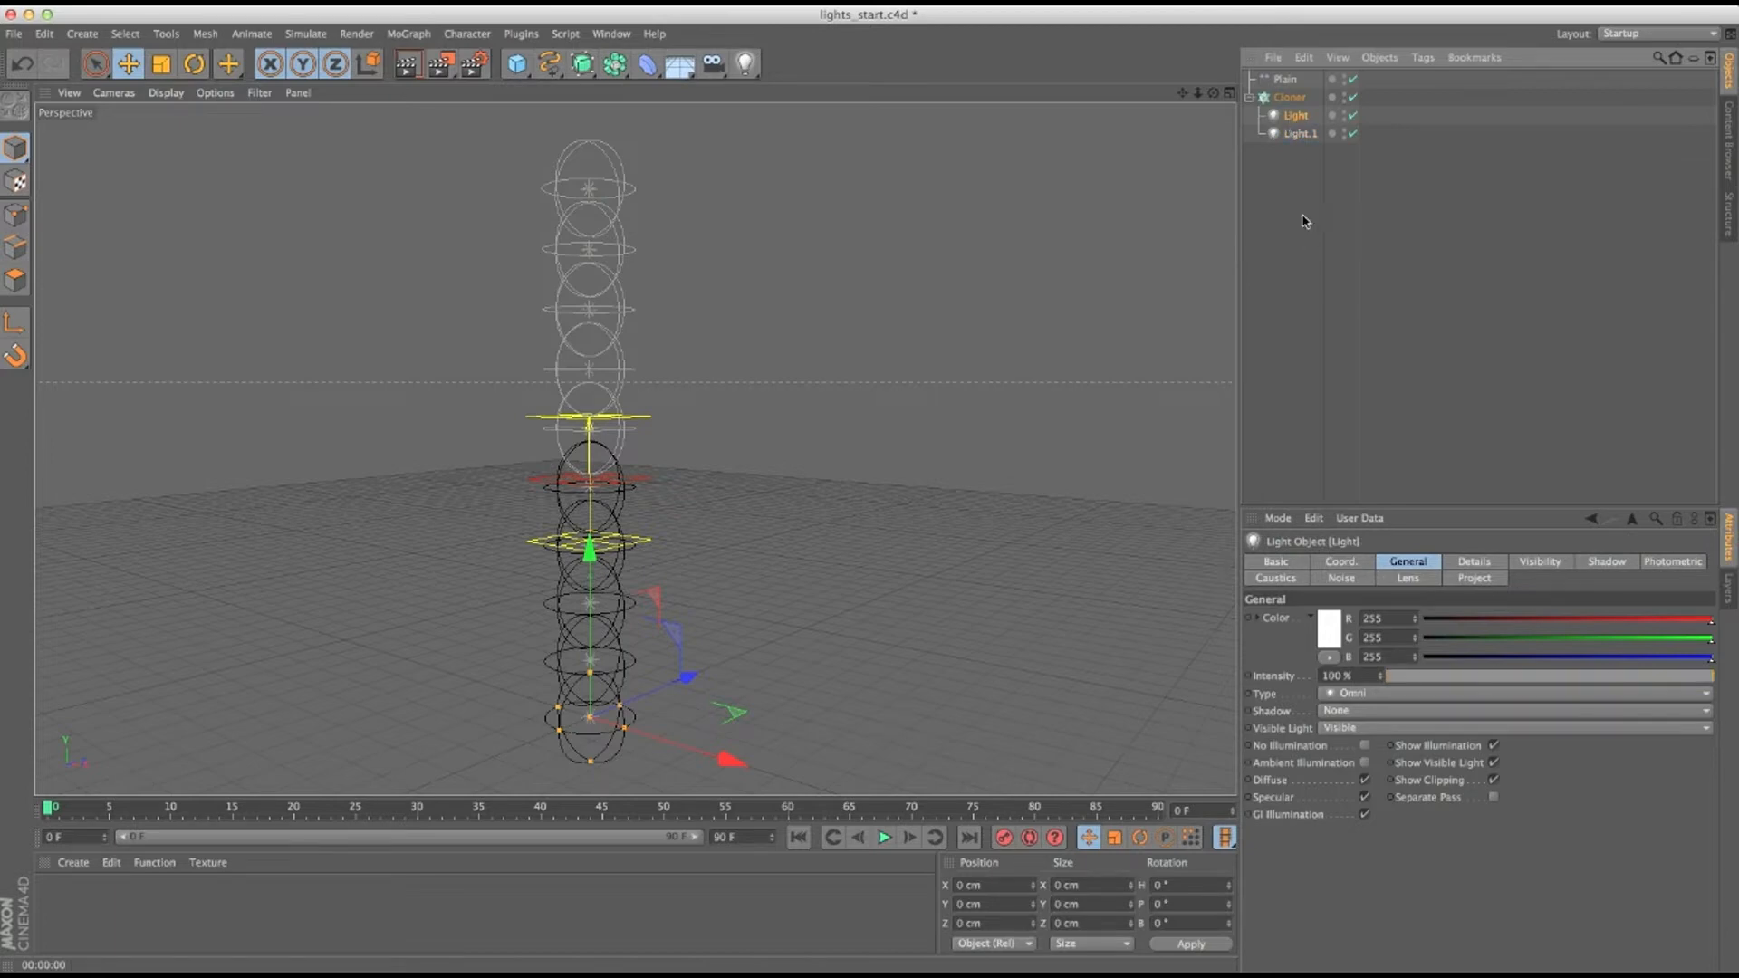
pyautogui.click(1298, 136)
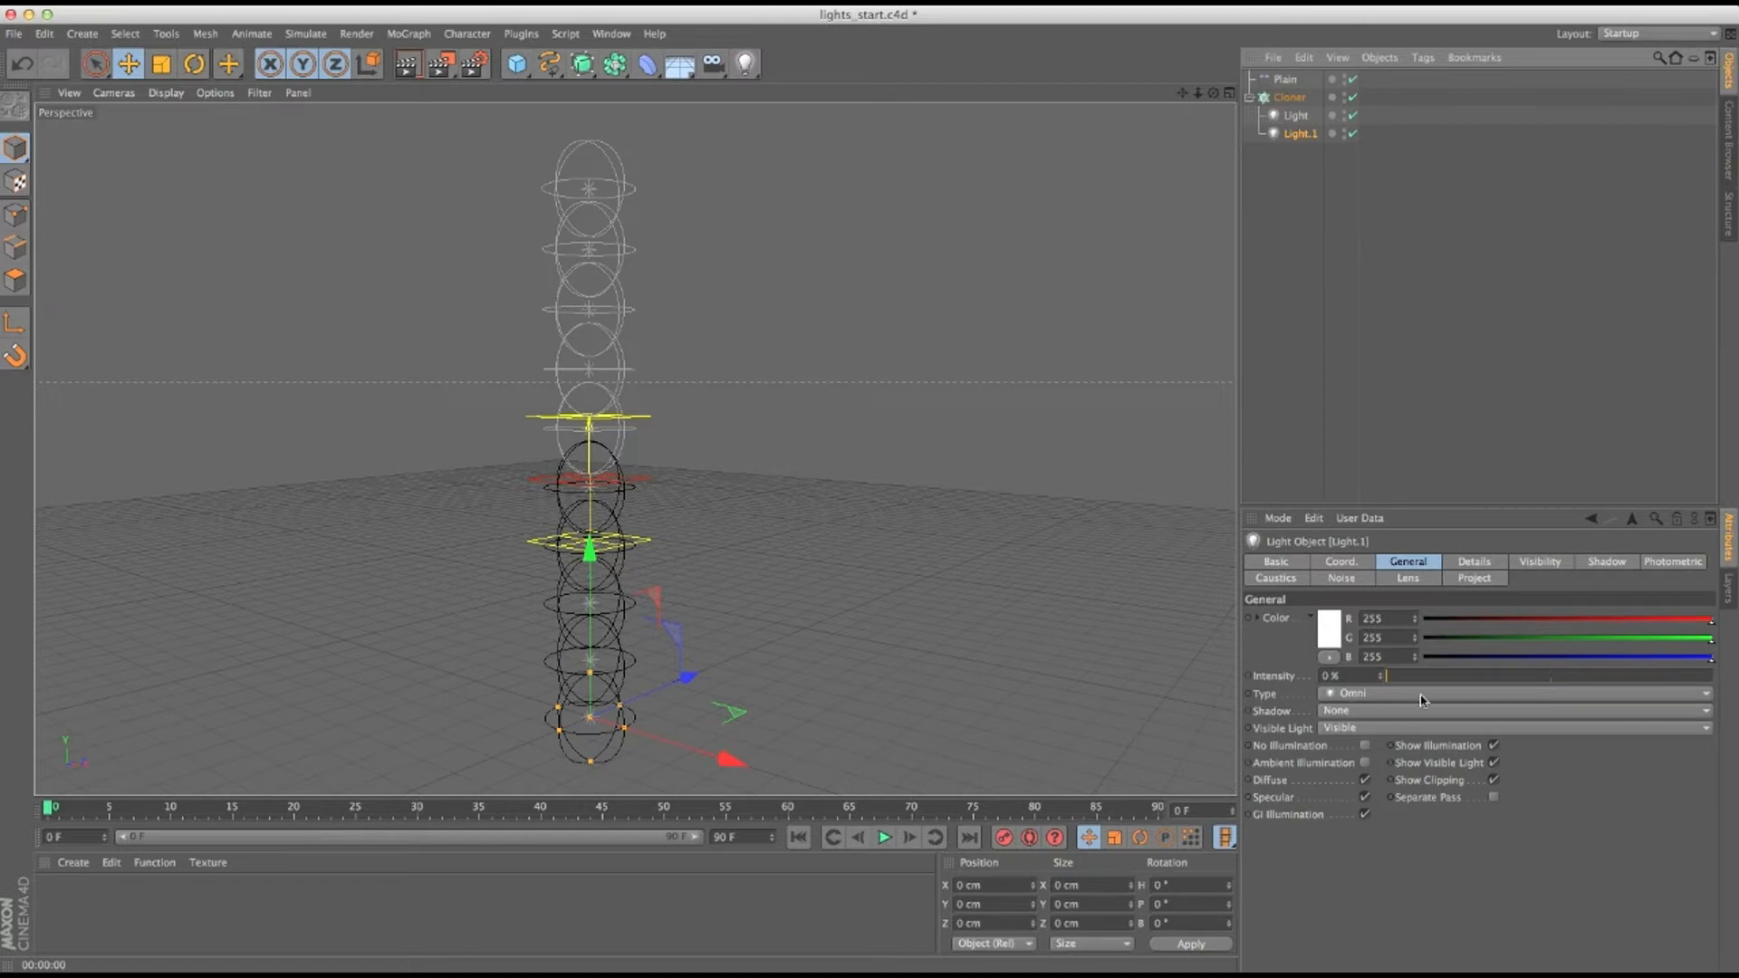
# Move the Plain effector up and down the light column, ending below it at about Y -178 cm.
pyautogui.click(1295, 81)
pyautogui.moveTo(588, 384); pyautogui.dragTo(585, 328)
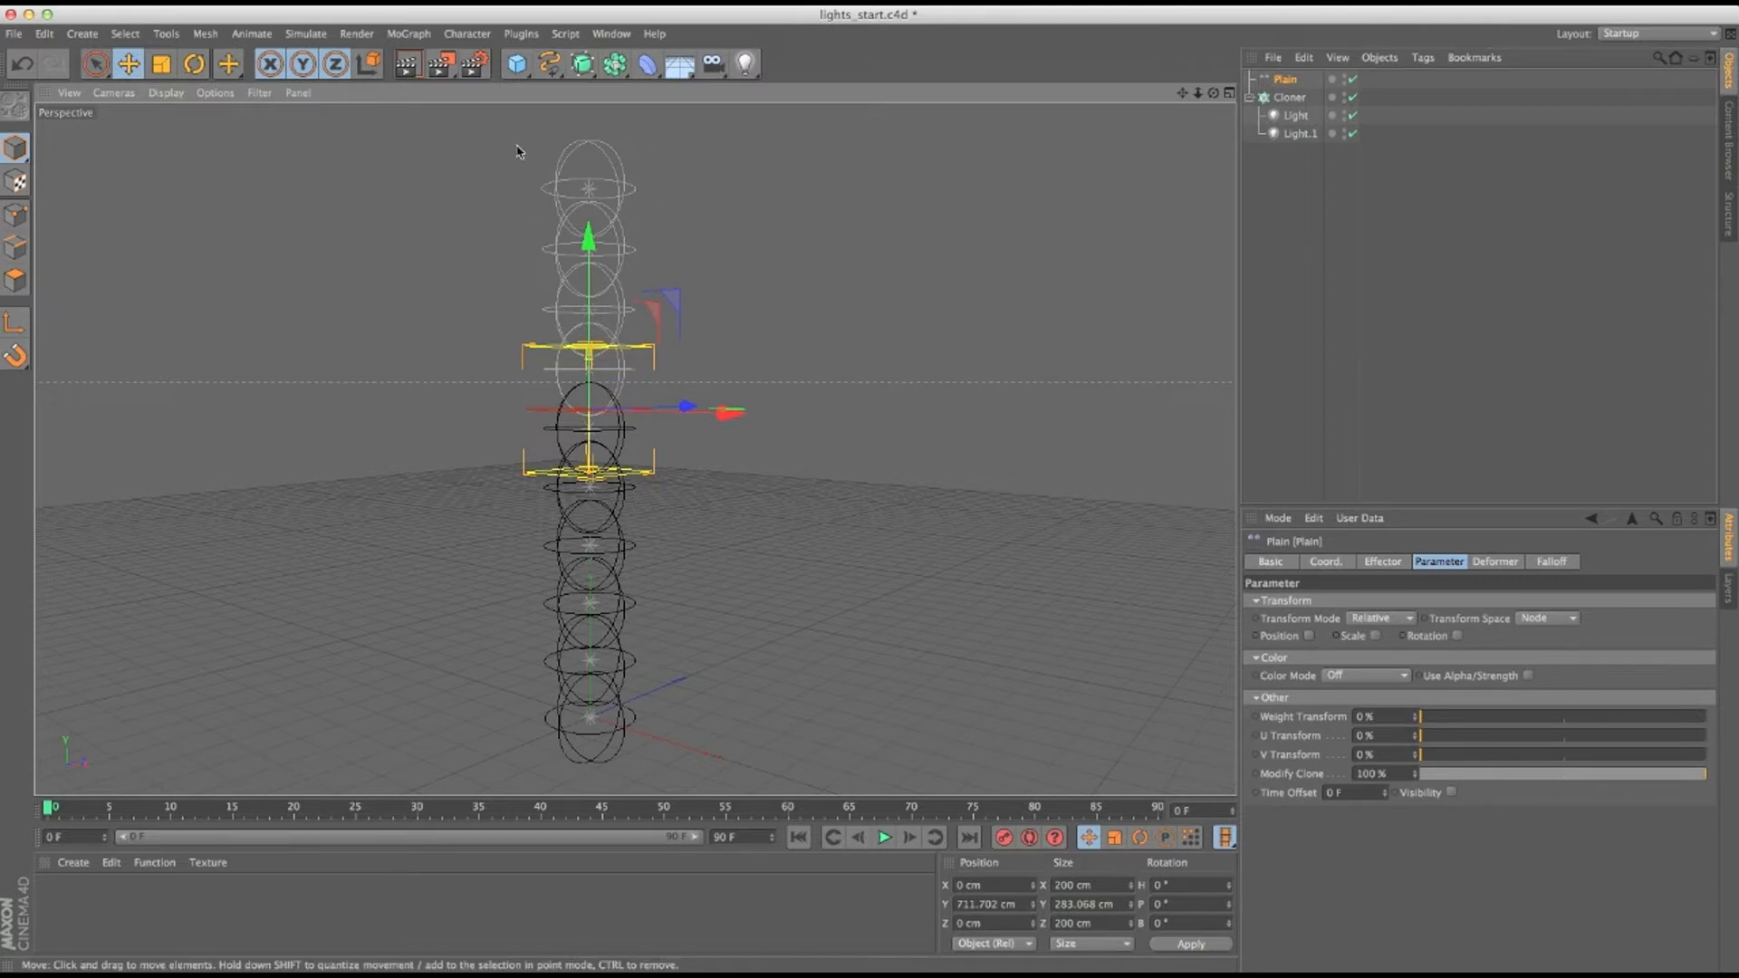
pyautogui.moveTo(589, 263); pyautogui.dragTo(760, 146)
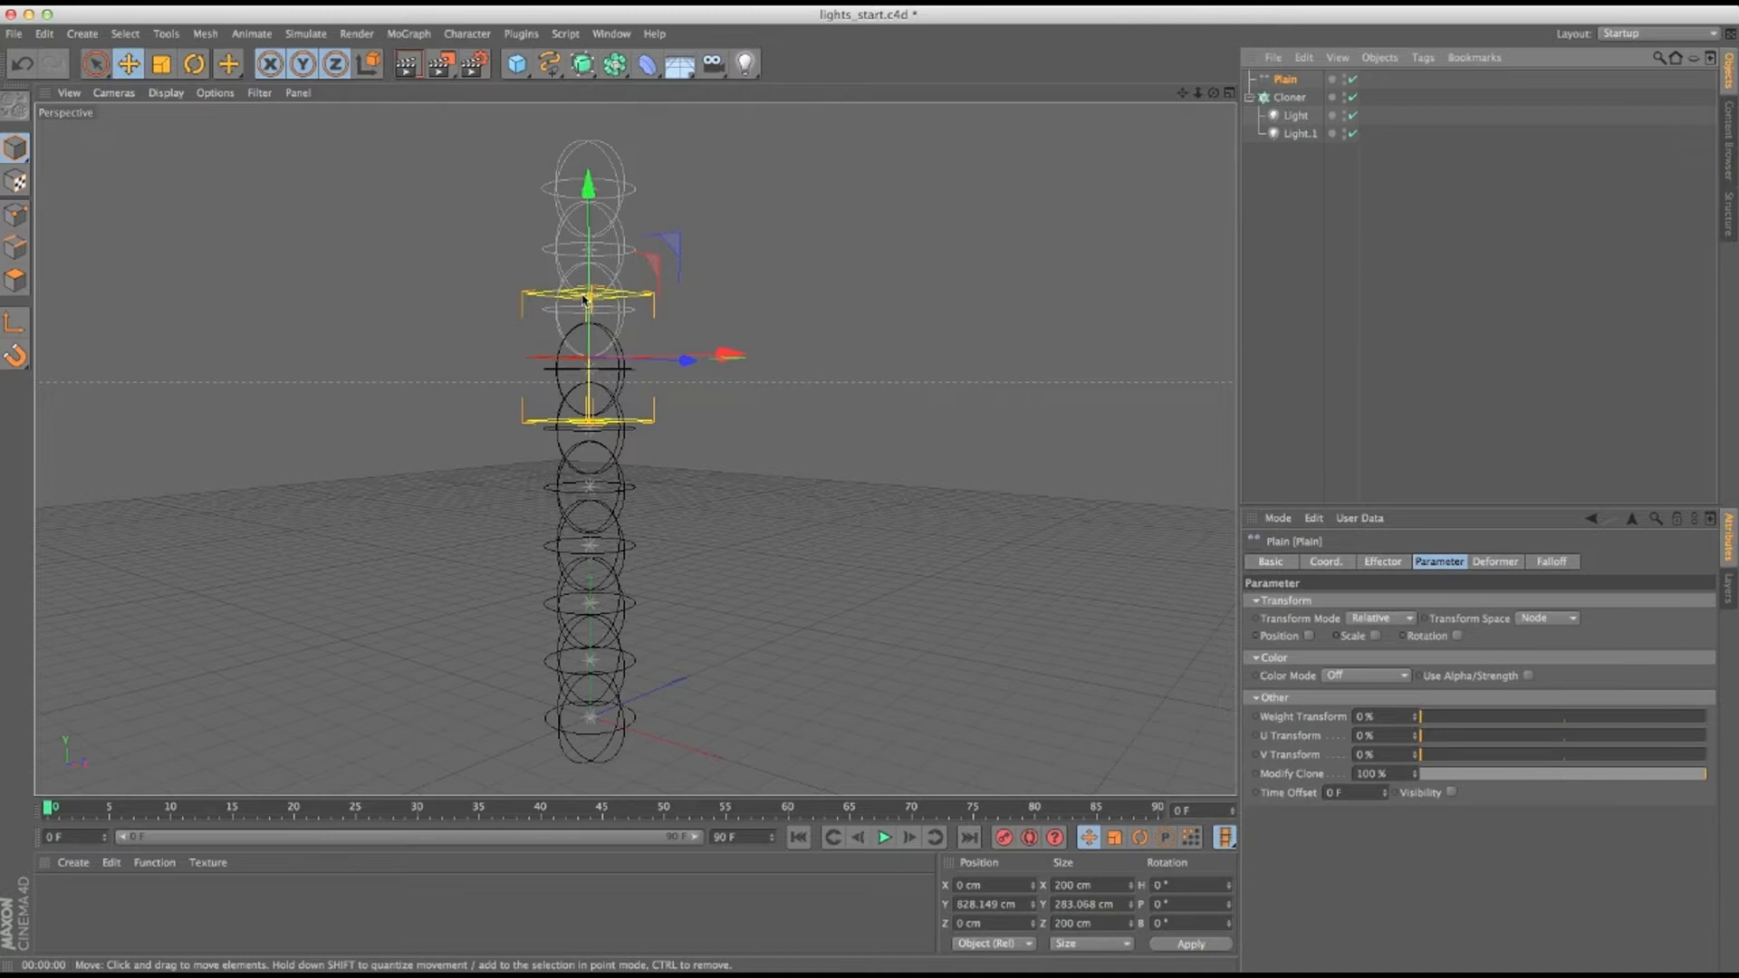
pyautogui.moveTo(581, 264); pyautogui.dragTo(581, 395)
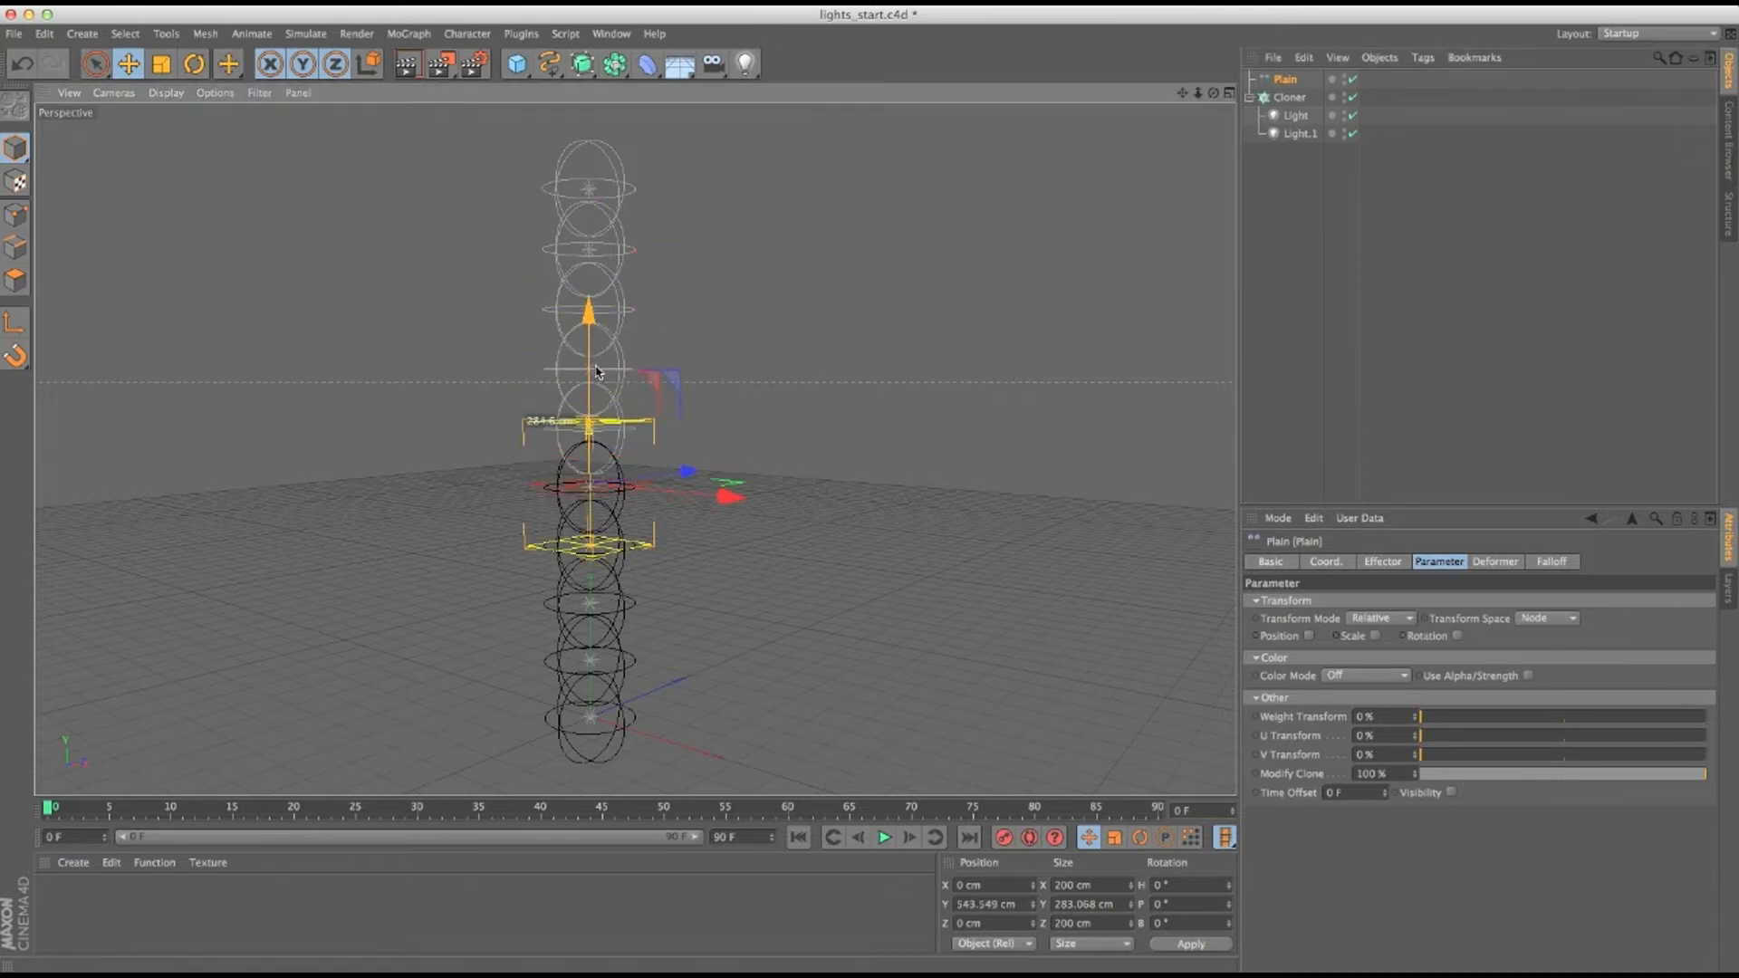
pyautogui.moveTo(588, 336); pyautogui.dragTo(584, 652)
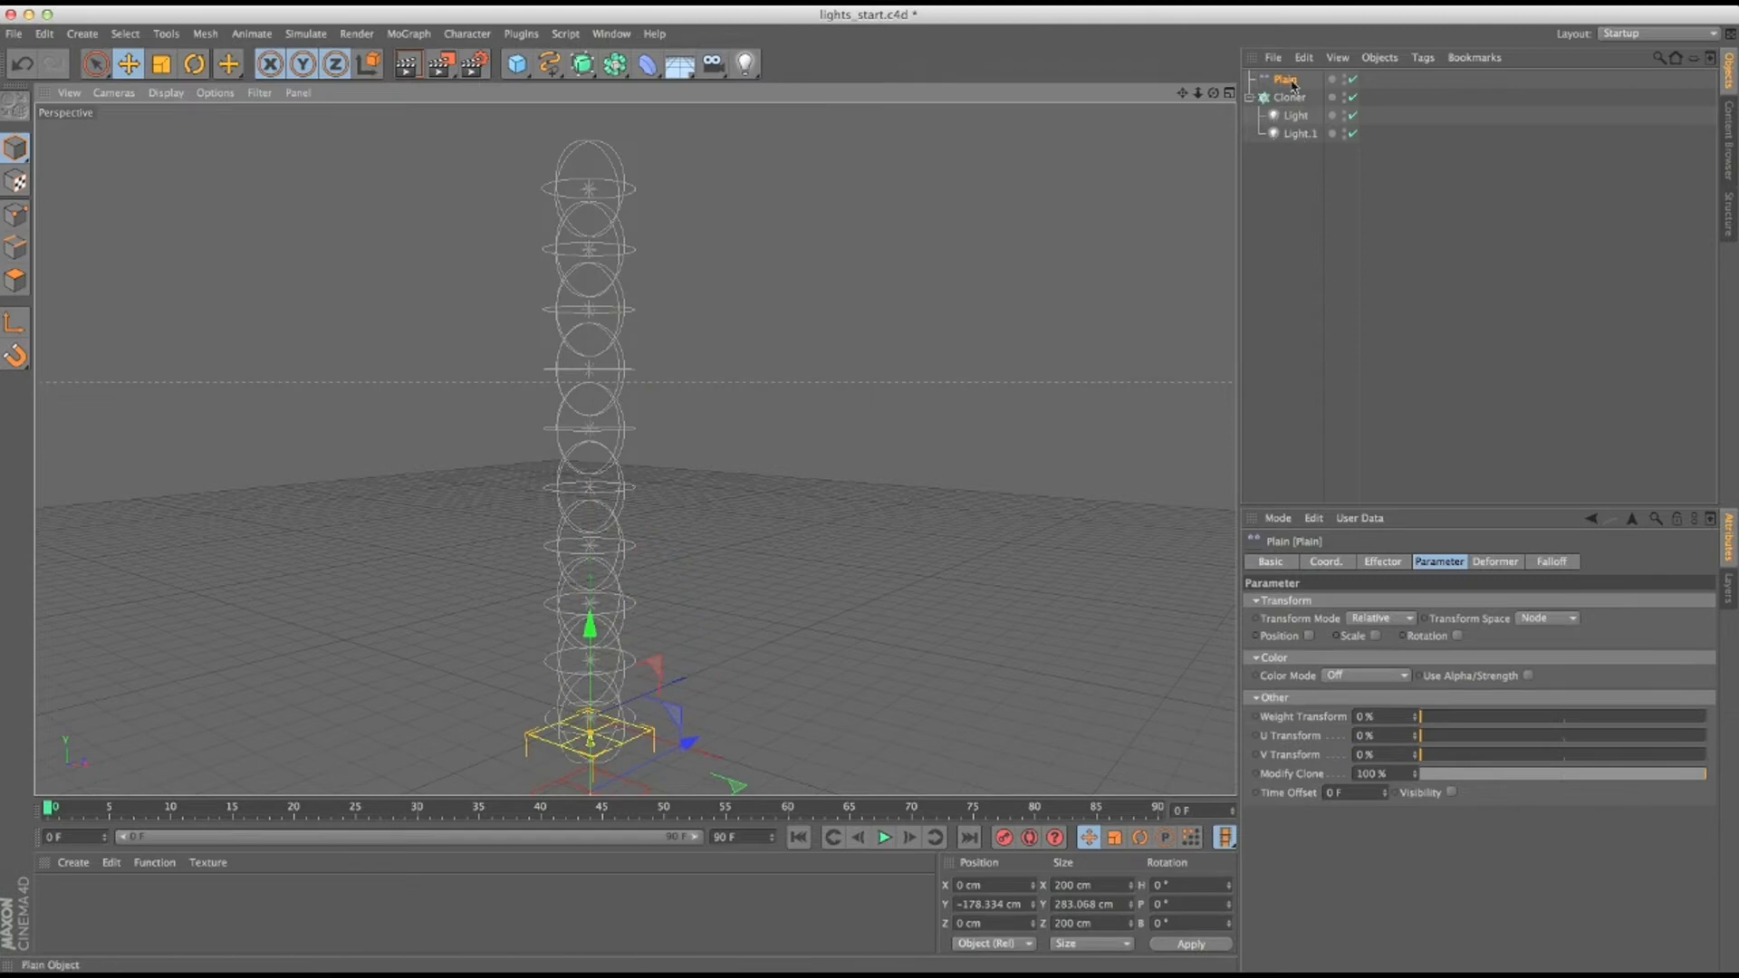
# Keyframe the Plain effector's Y position at about -178 cm on frame 0 and about 1271 cm on frame 60, above the light column.
pyautogui.click(1327, 562)
pyautogui.click(1254, 621)
pyautogui.moveTo(649, 806); pyautogui.dragTo(794, 809)
pyautogui.moveTo(584, 665); pyautogui.dragTo(595, 150)
pyautogui.moveTo(539, 385)
pyautogui.mouseDown()
pyautogui.moveTo(548, 298)
pyautogui.moveTo(596, 376)
pyautogui.mouseUp()
pyautogui.keyDown('alt'); pyautogui.moveTo(596, 376); pyautogui.dragTo(590, 435, button='middle'); pyautogui.keyUp('alt')
pyautogui.moveTo(571, 249); pyautogui.dragTo(571, 231)
pyautogui.keyDown('alt'); pyautogui.moveTo(573, 462); pyautogui.dragTo(588, 437, button='middle'); pyautogui.keyUp('alt')
pyautogui.keyDown('alt'); pyautogui.moveTo(589, 437); pyautogui.dragTo(616, 437, button='right'); pyautogui.keyUp('alt')
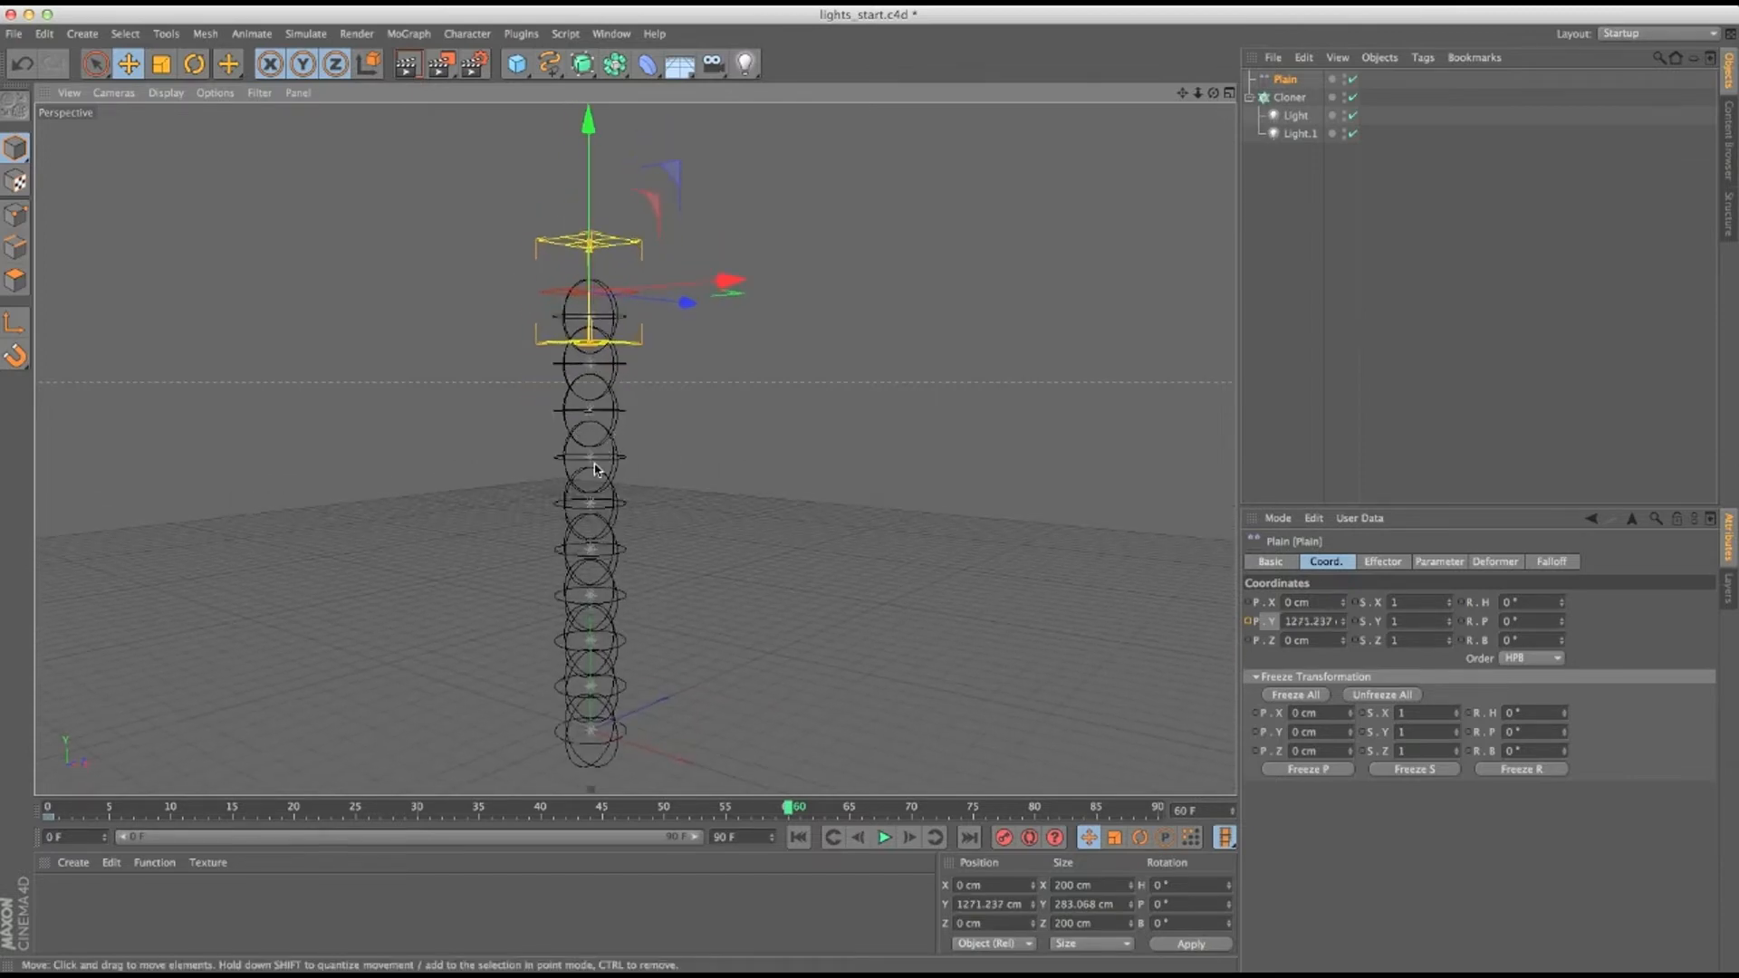
pyautogui.keyDown('alt'); pyautogui.moveTo(595, 465); pyautogui.dragTo(608, 438, button='middle'); pyautogui.keyUp('alt')
pyautogui.keyDown('ctrl'); pyautogui.click(1249, 622); pyautogui.keyUp('ctrl')
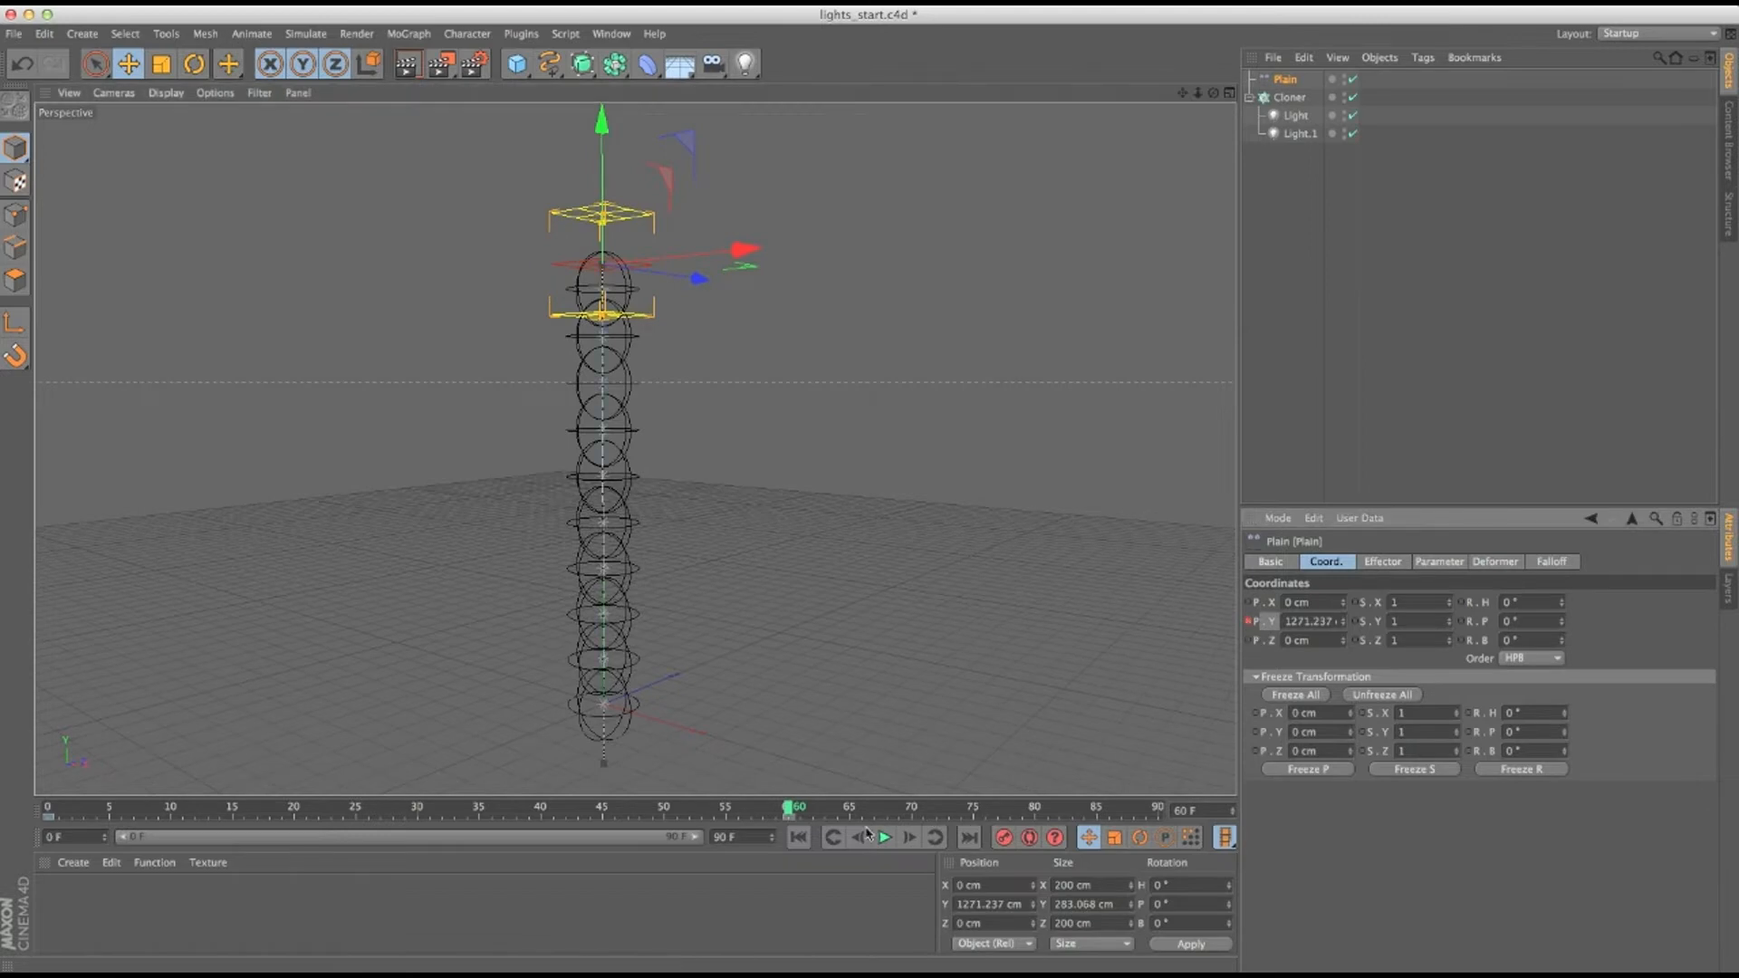
# Return to frame 0 and make a full-render animation preview of all frames at 320x240 and 30 fps.
pyautogui.click(798, 837)
pyautogui.click(441, 64)
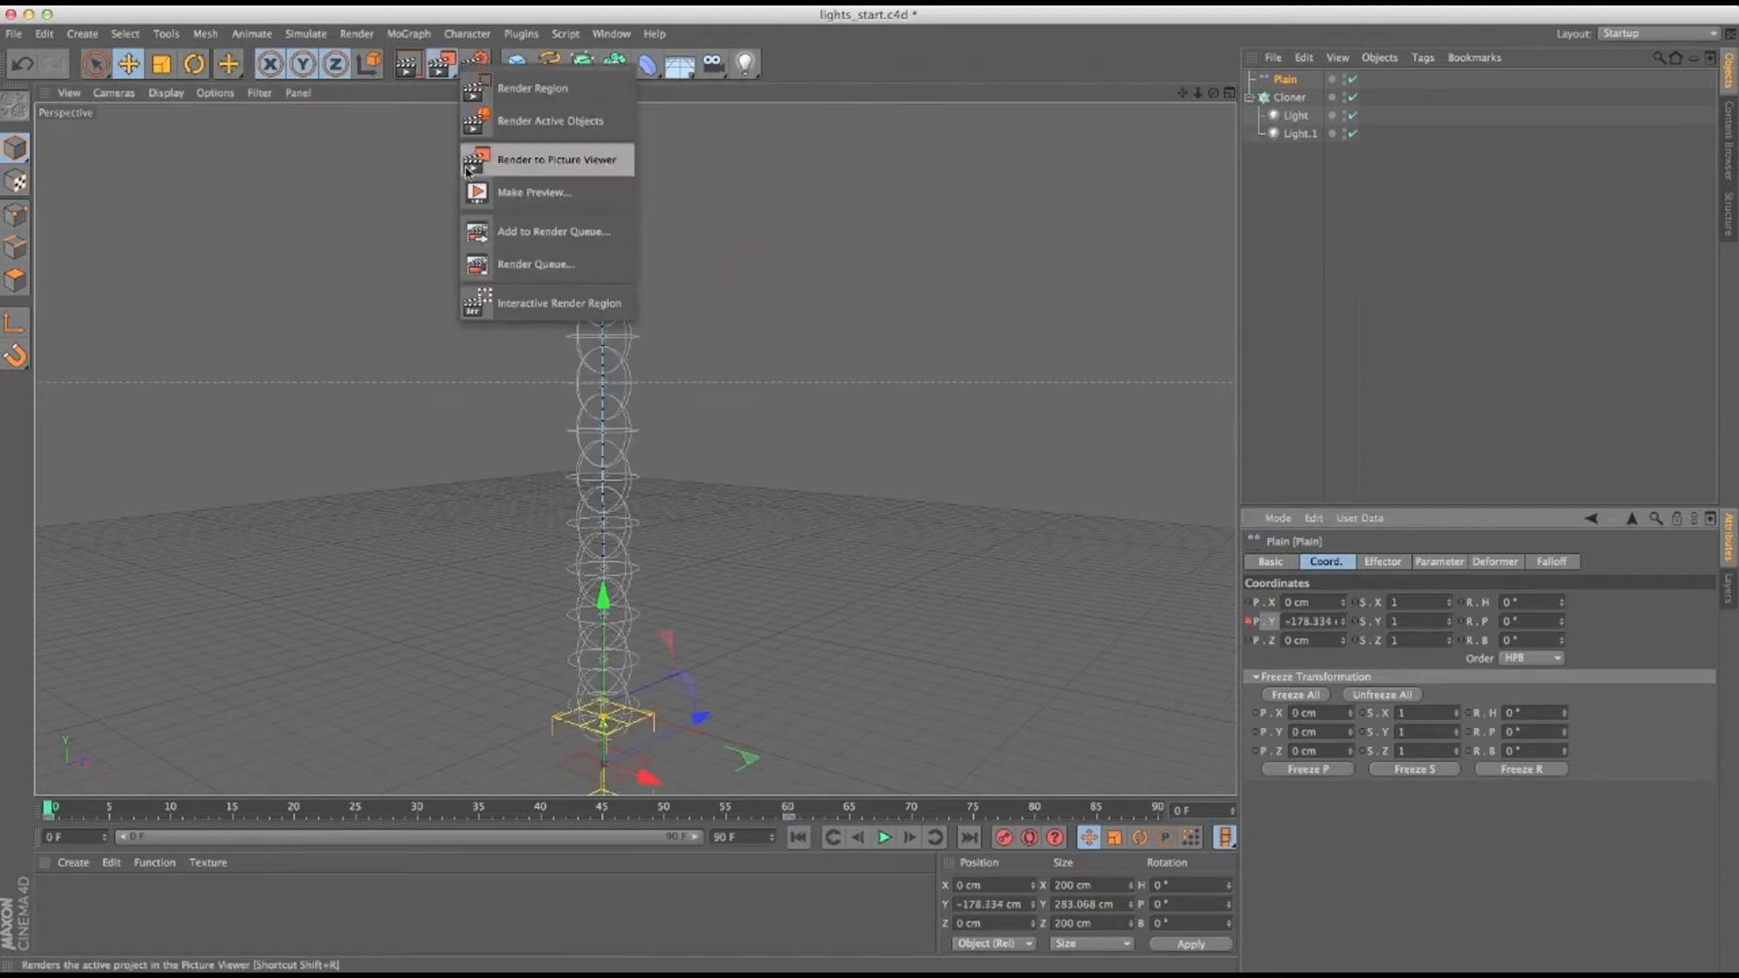
pyautogui.click(507, 187)
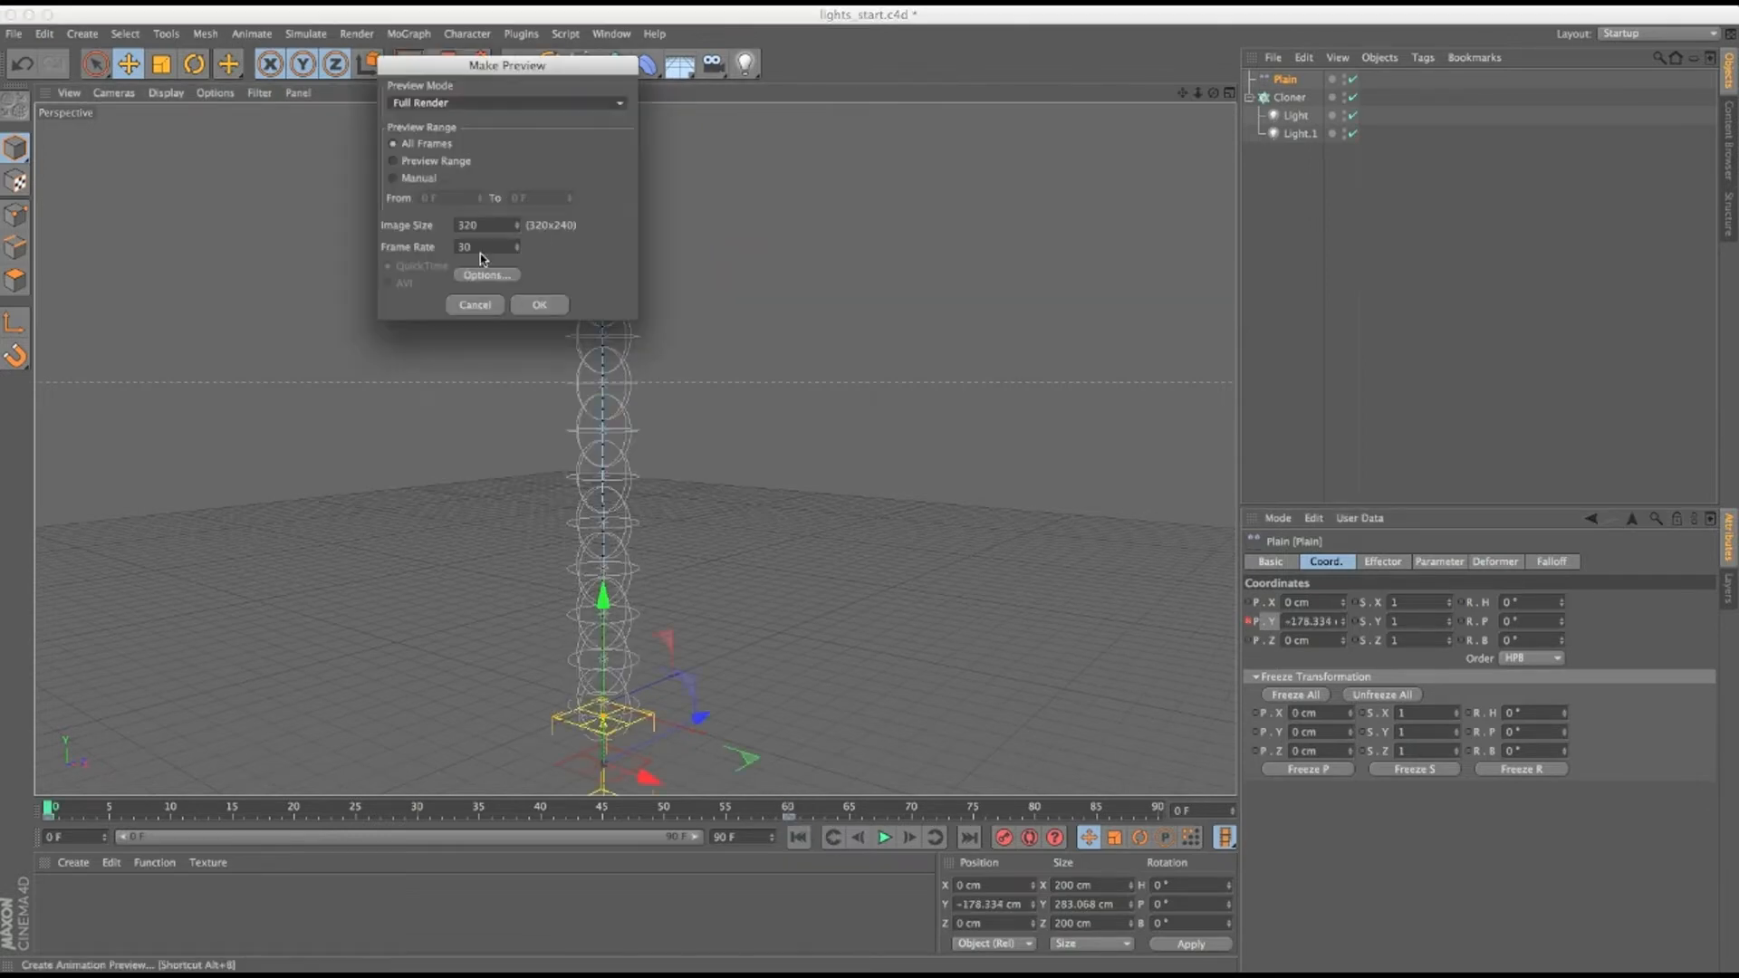
pyautogui.click(540, 307)
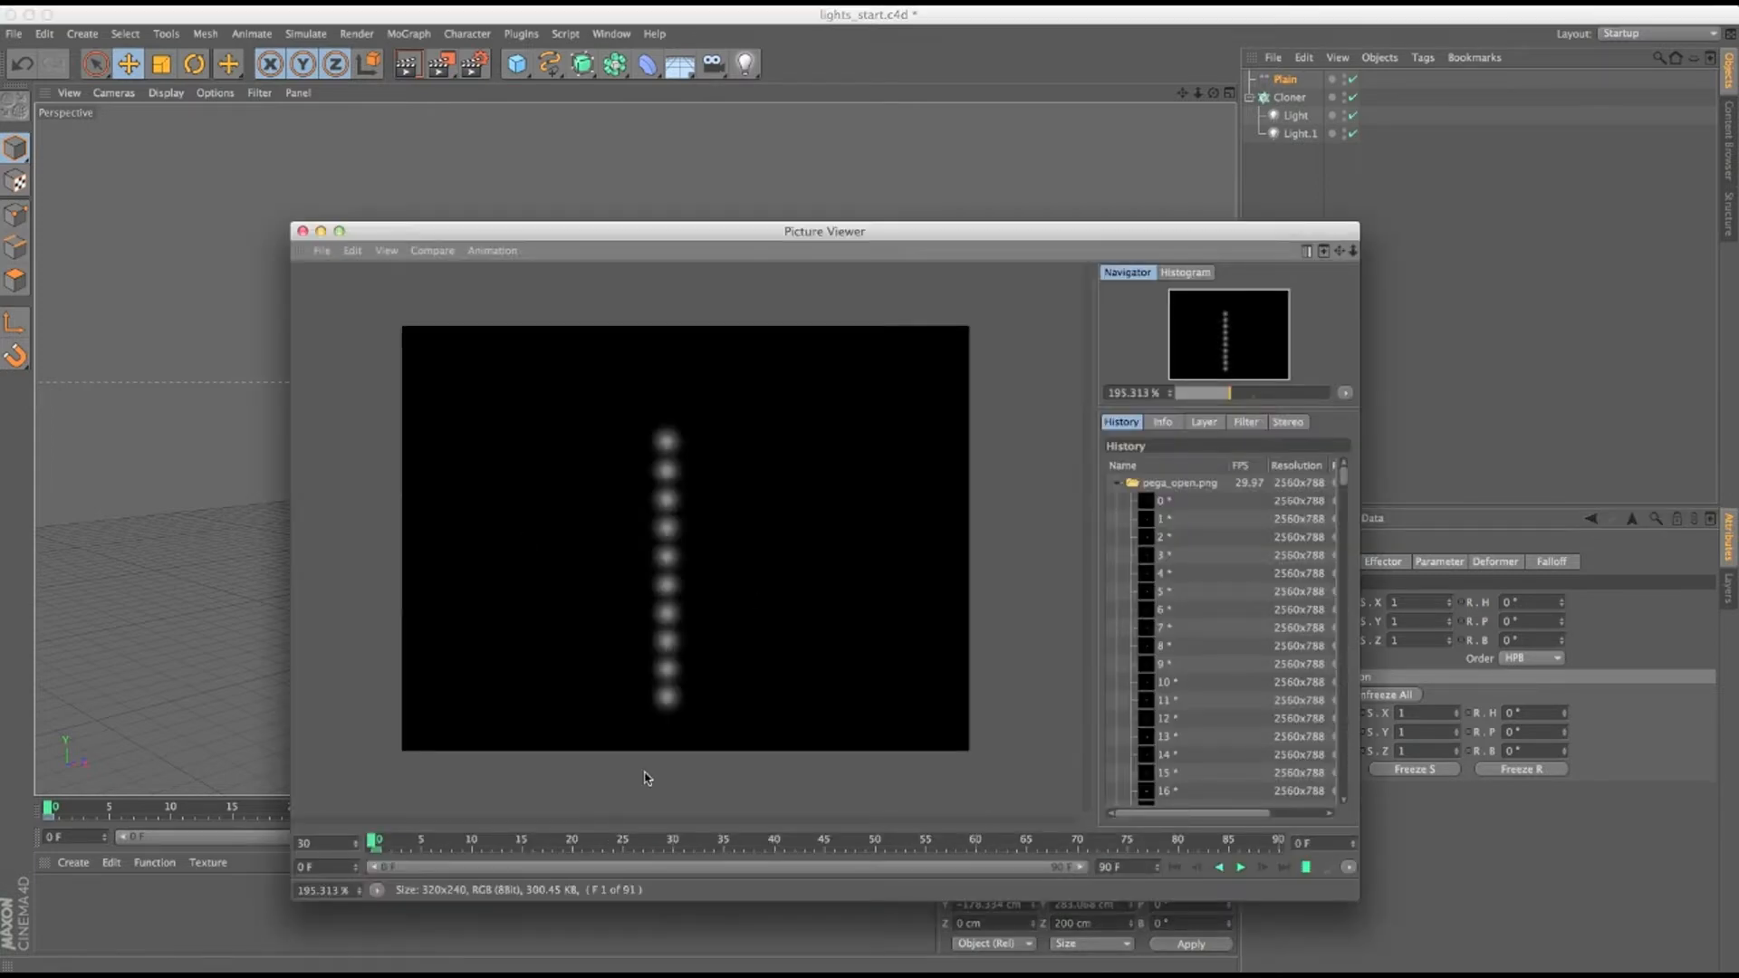
# Review preview5.mov in the Picture Viewer, scrubbing through its frames to examine how the lights switch off, and close the viewer.
pyautogui.scroll(-20, 1316, 658)
pyautogui.click(1306, 869)
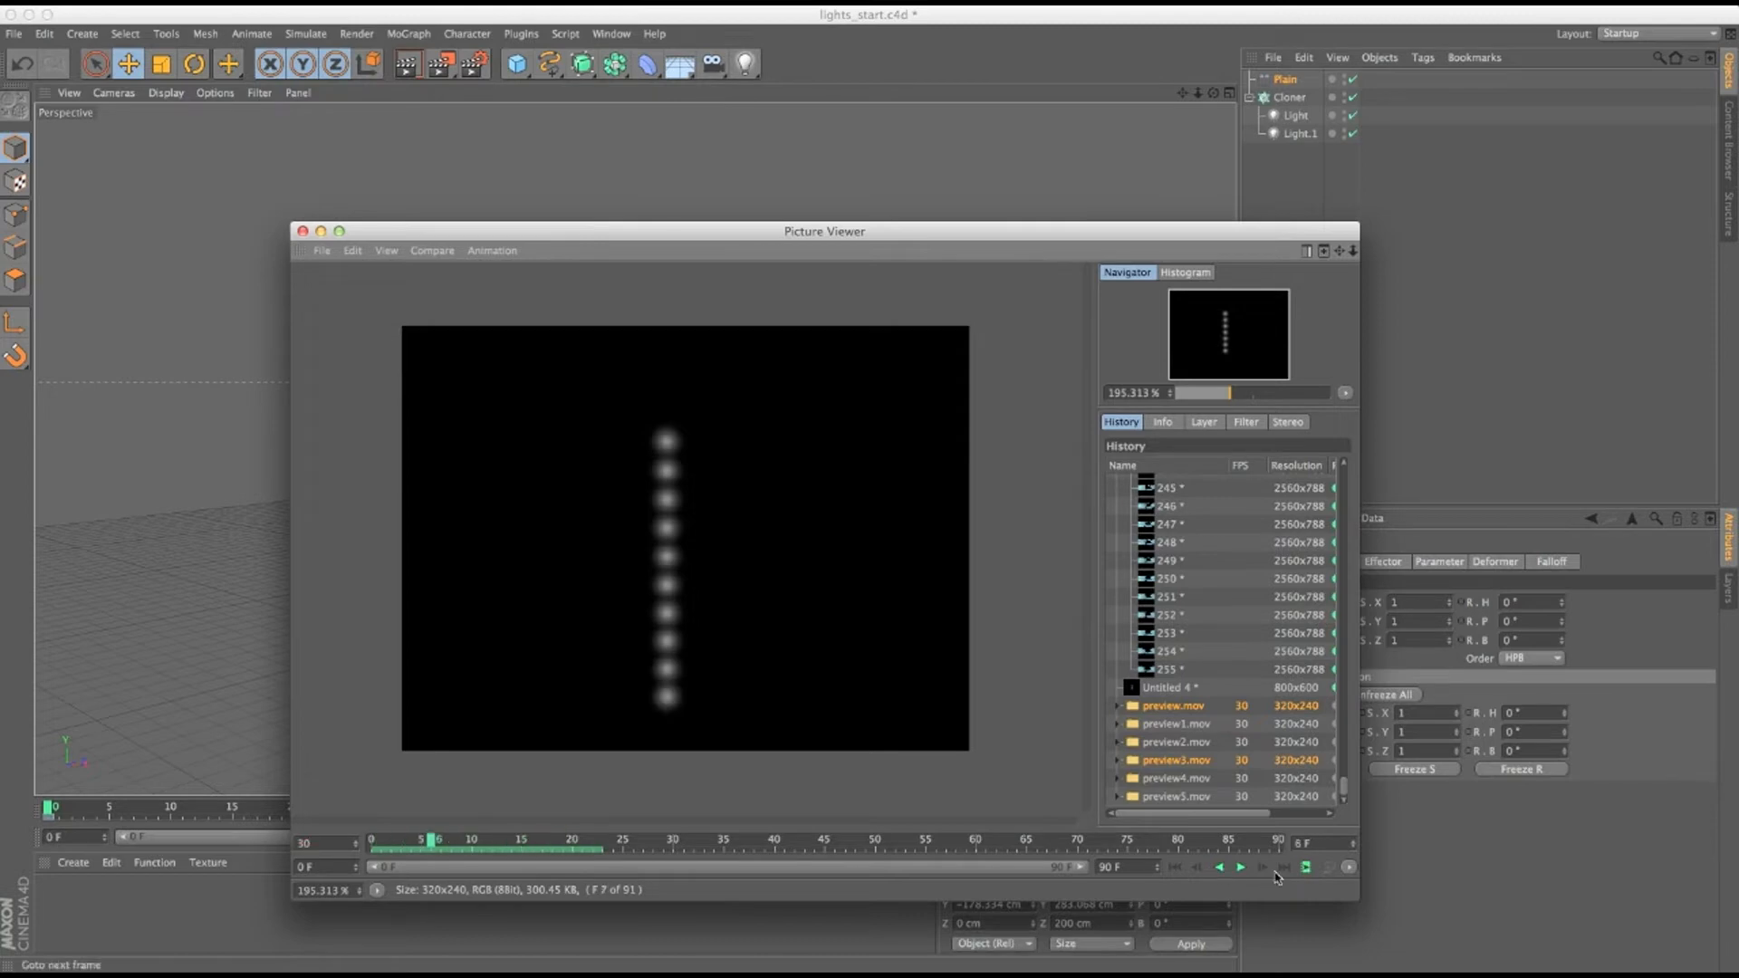
pyautogui.click(1172, 800)
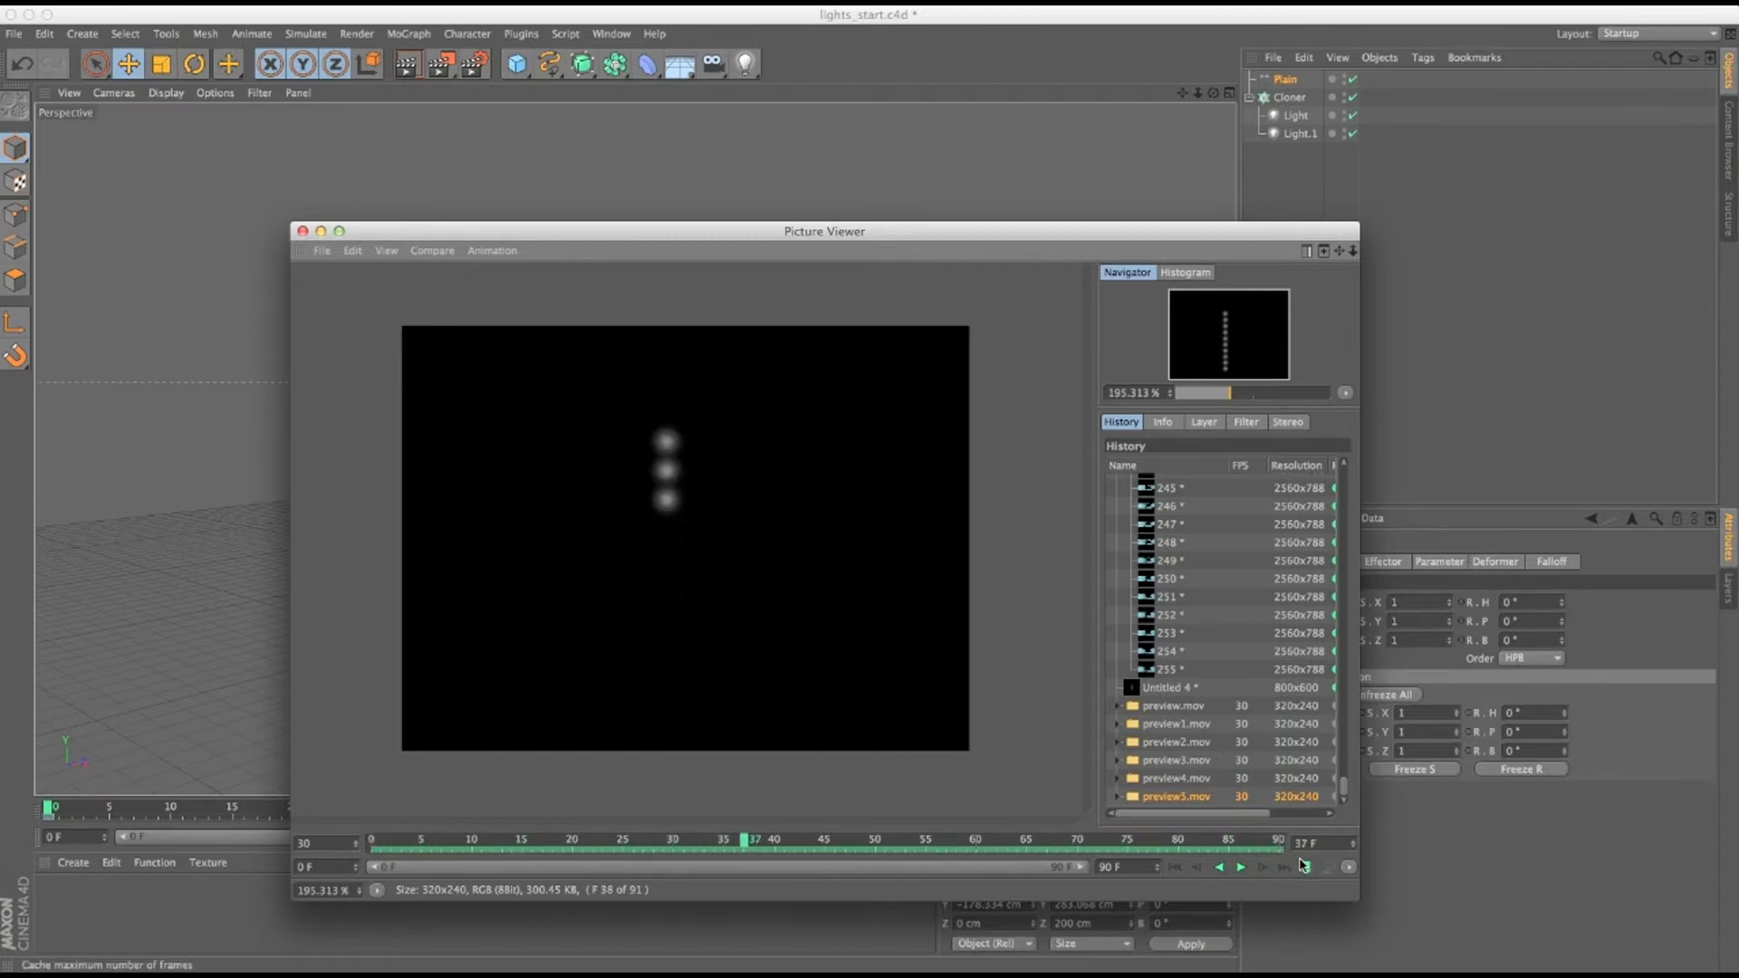
pyautogui.moveTo(806, 838); pyautogui.dragTo(373, 840)
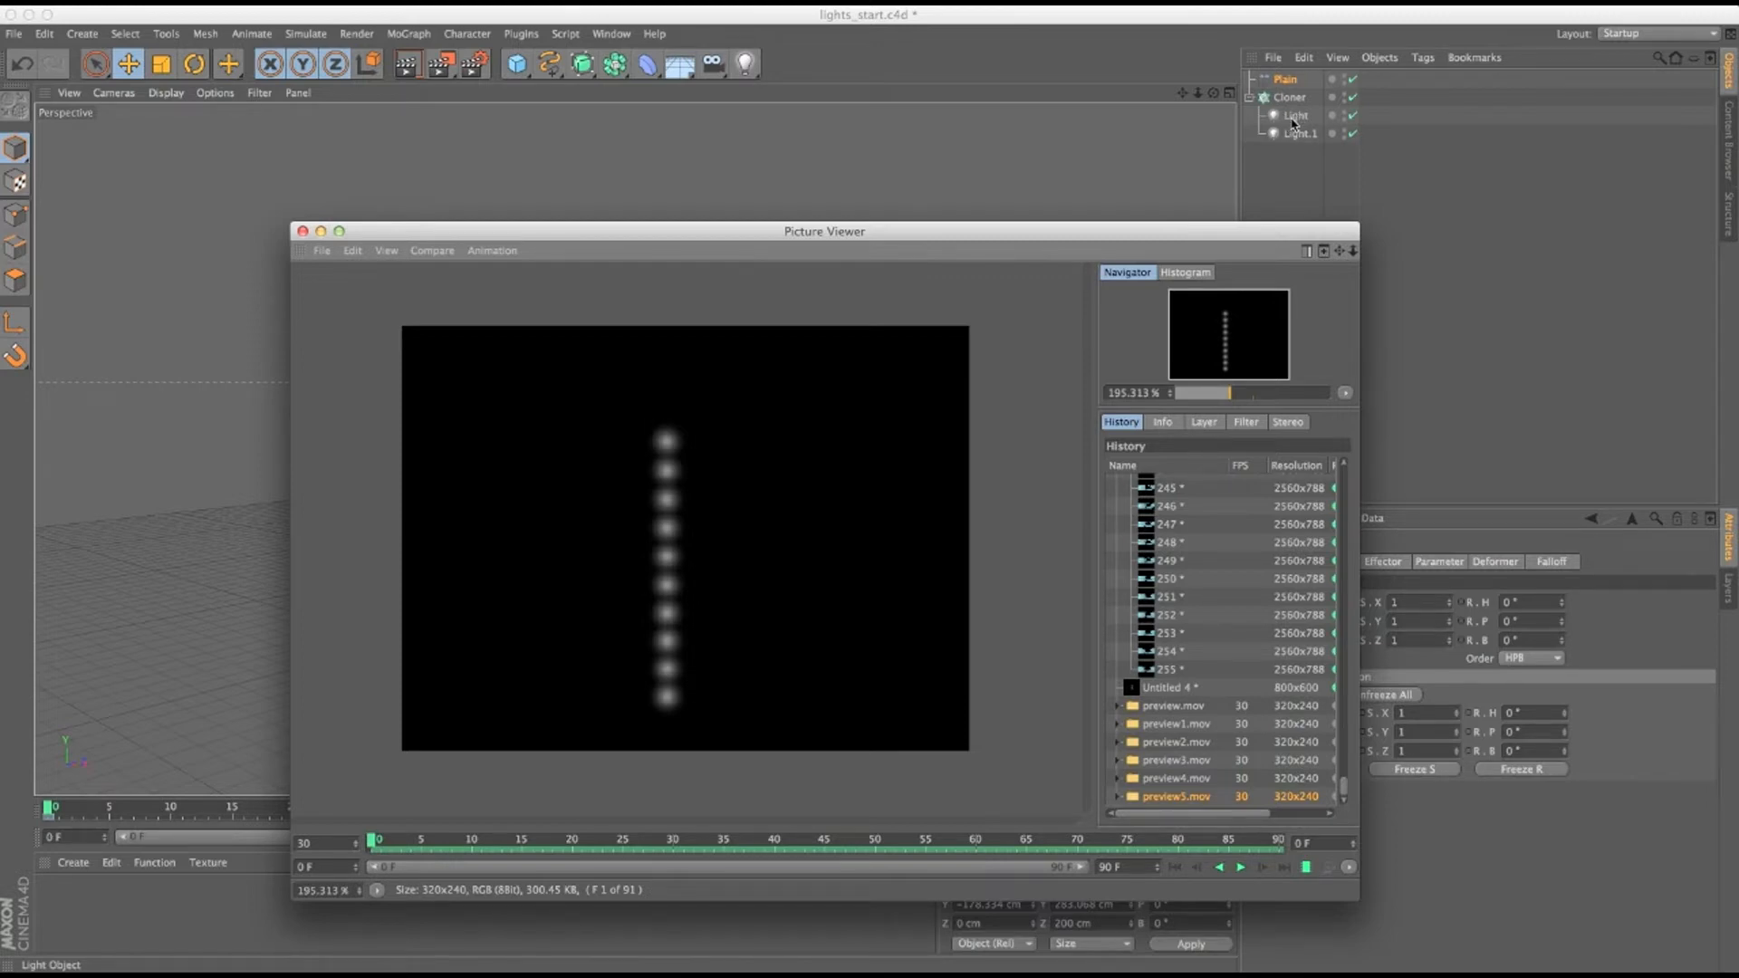
pyautogui.moveTo(1157, 228); pyautogui.dragTo(1160, 195)
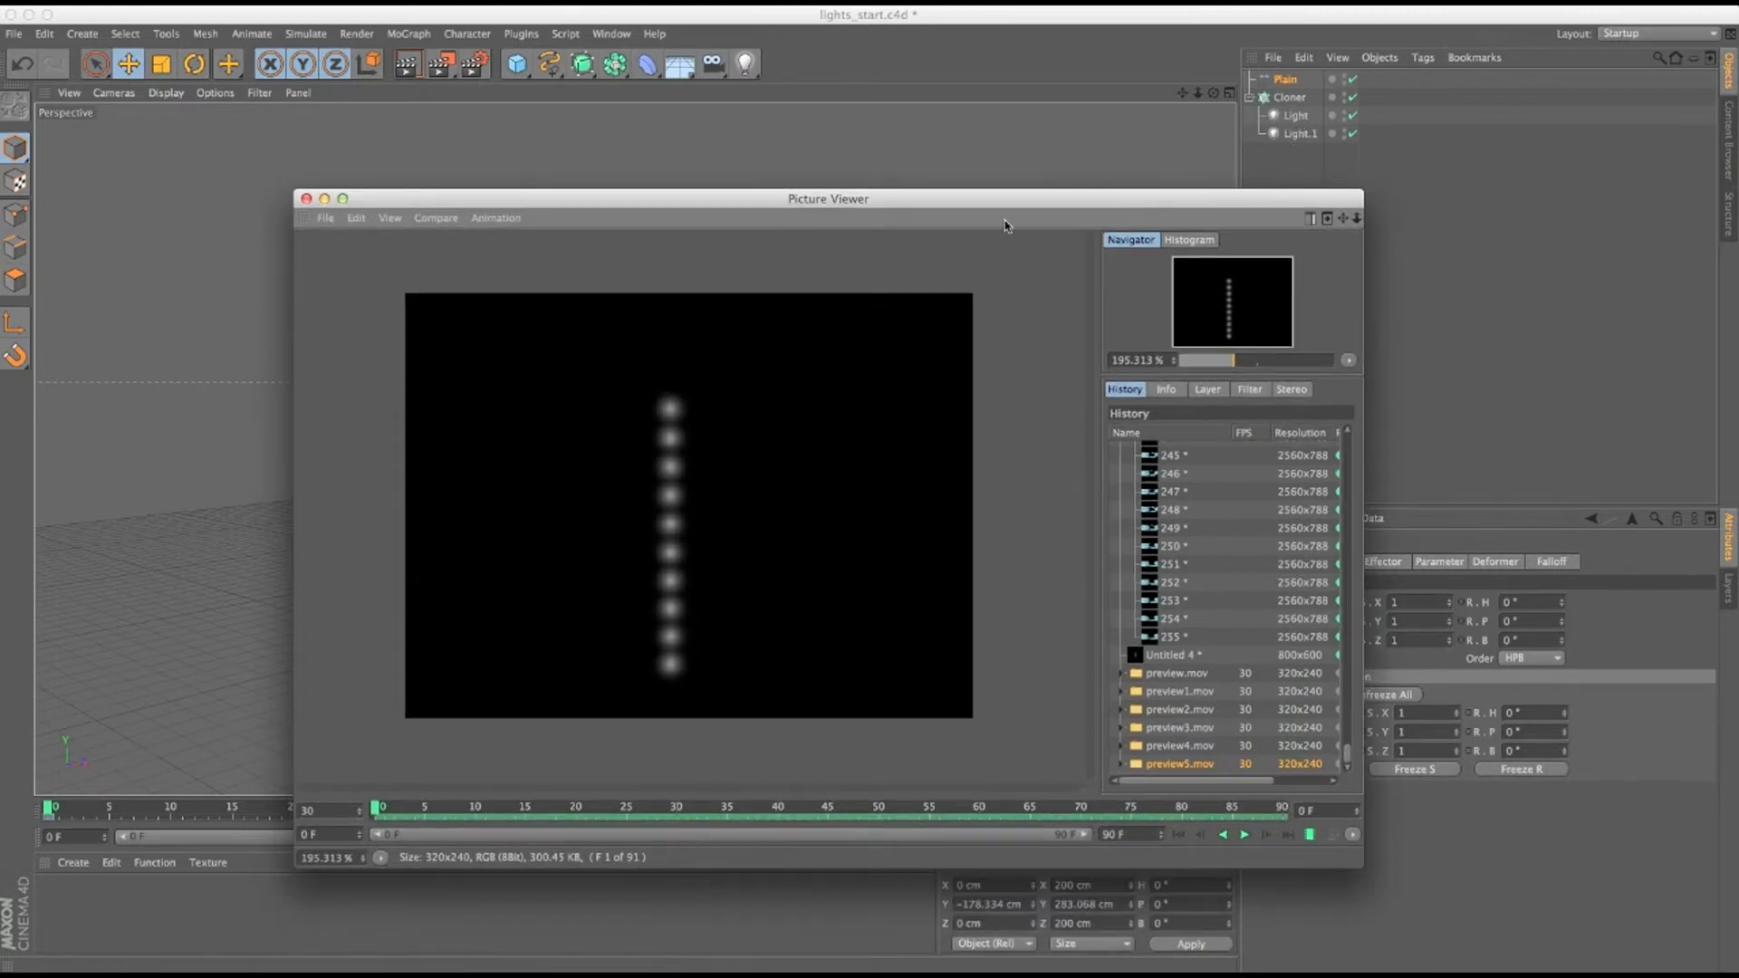
pyautogui.moveTo(375, 823); pyautogui.dragTo(587, 818)
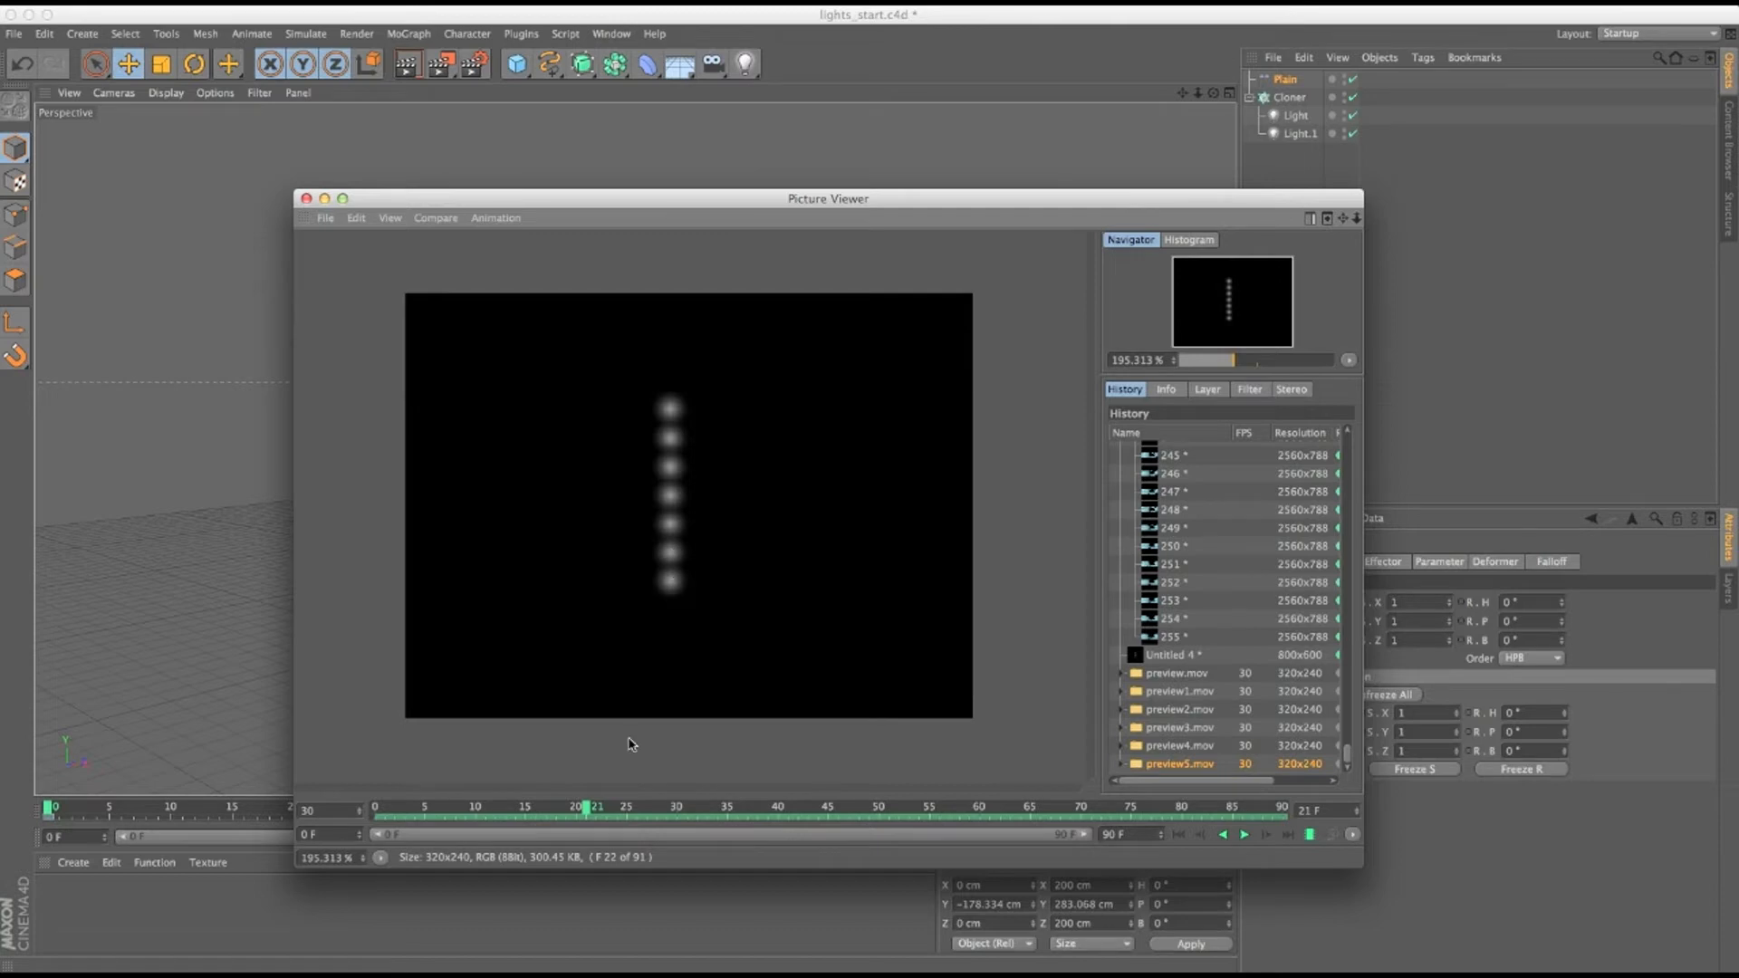
pyautogui.moveTo(597, 808); pyautogui.dragTo(908, 803)
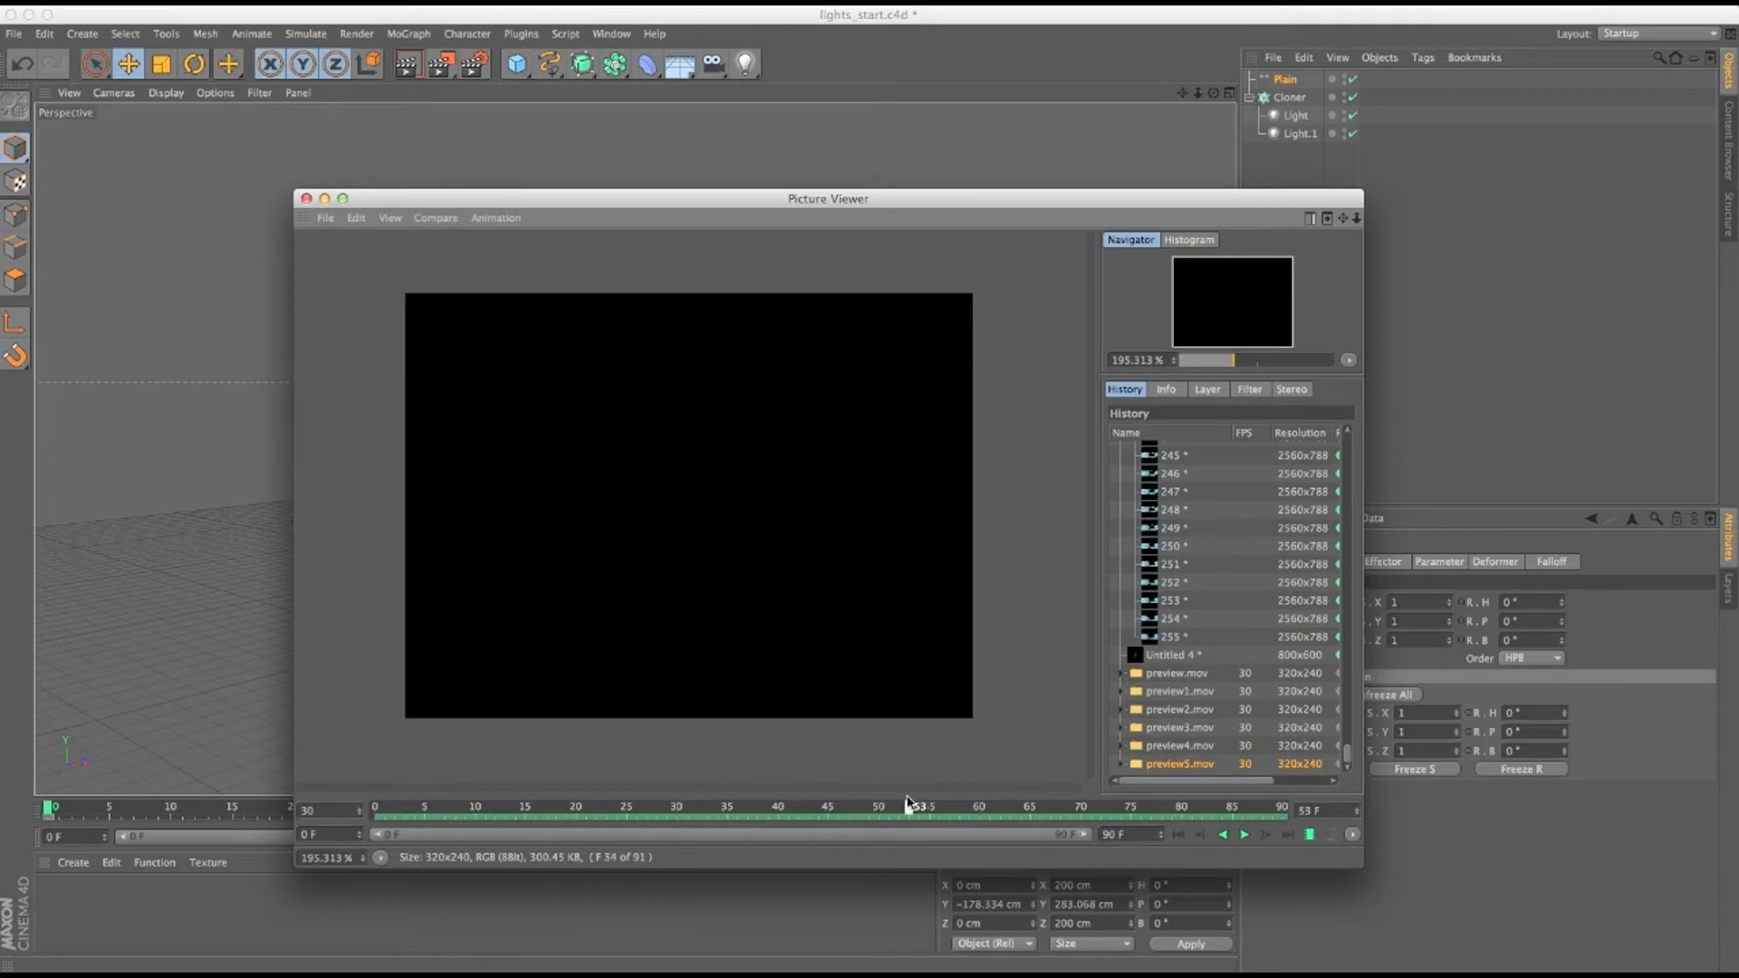
pyautogui.click(306, 199)
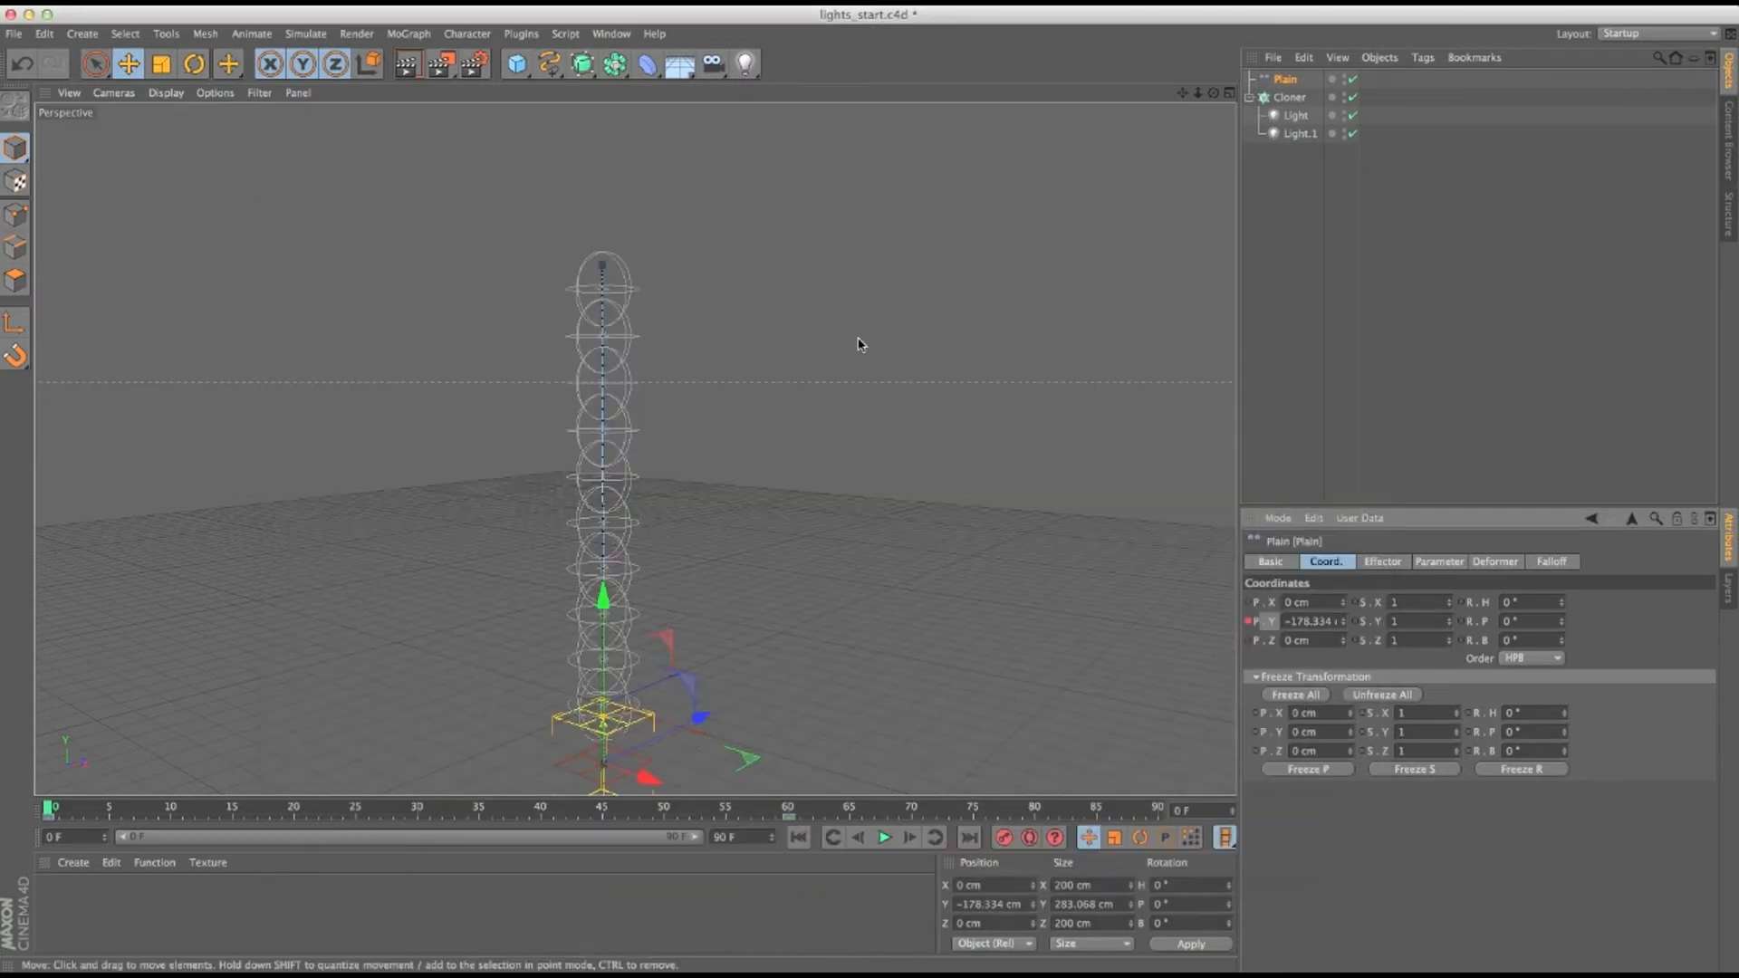
# Duplicate the Cloner's first child light directly below itself and set the copy's intensity to 75%.
pyautogui.click(1289, 97)
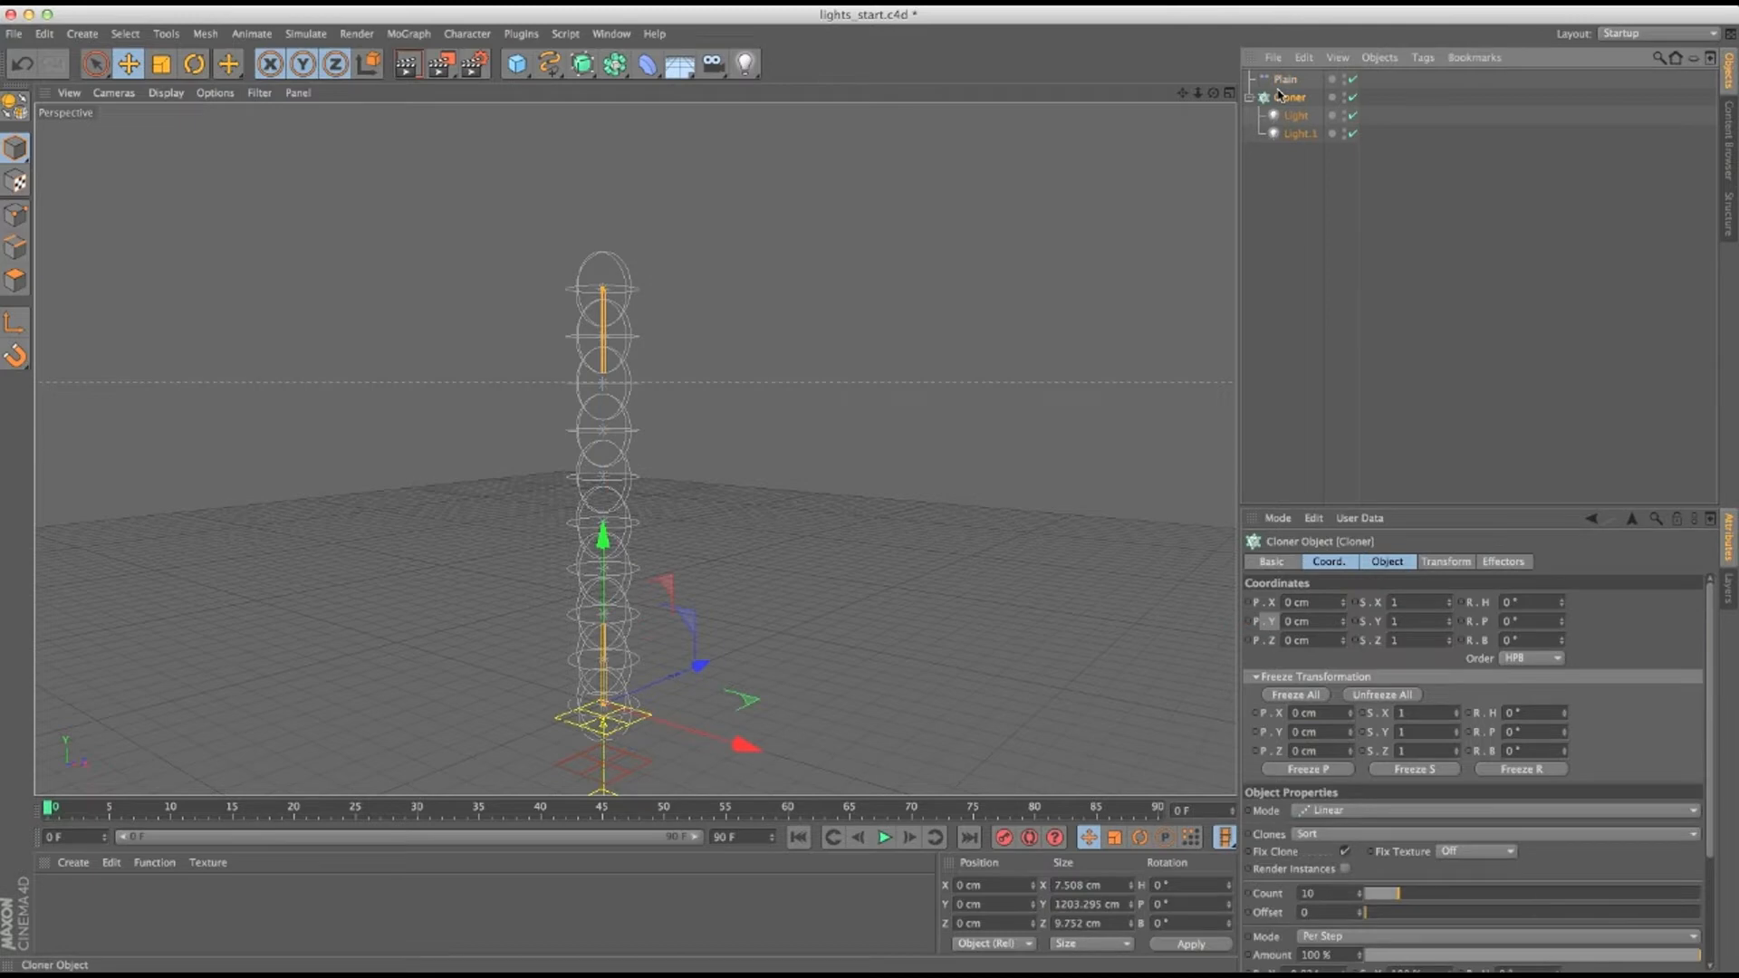
pyautogui.click(1394, 562)
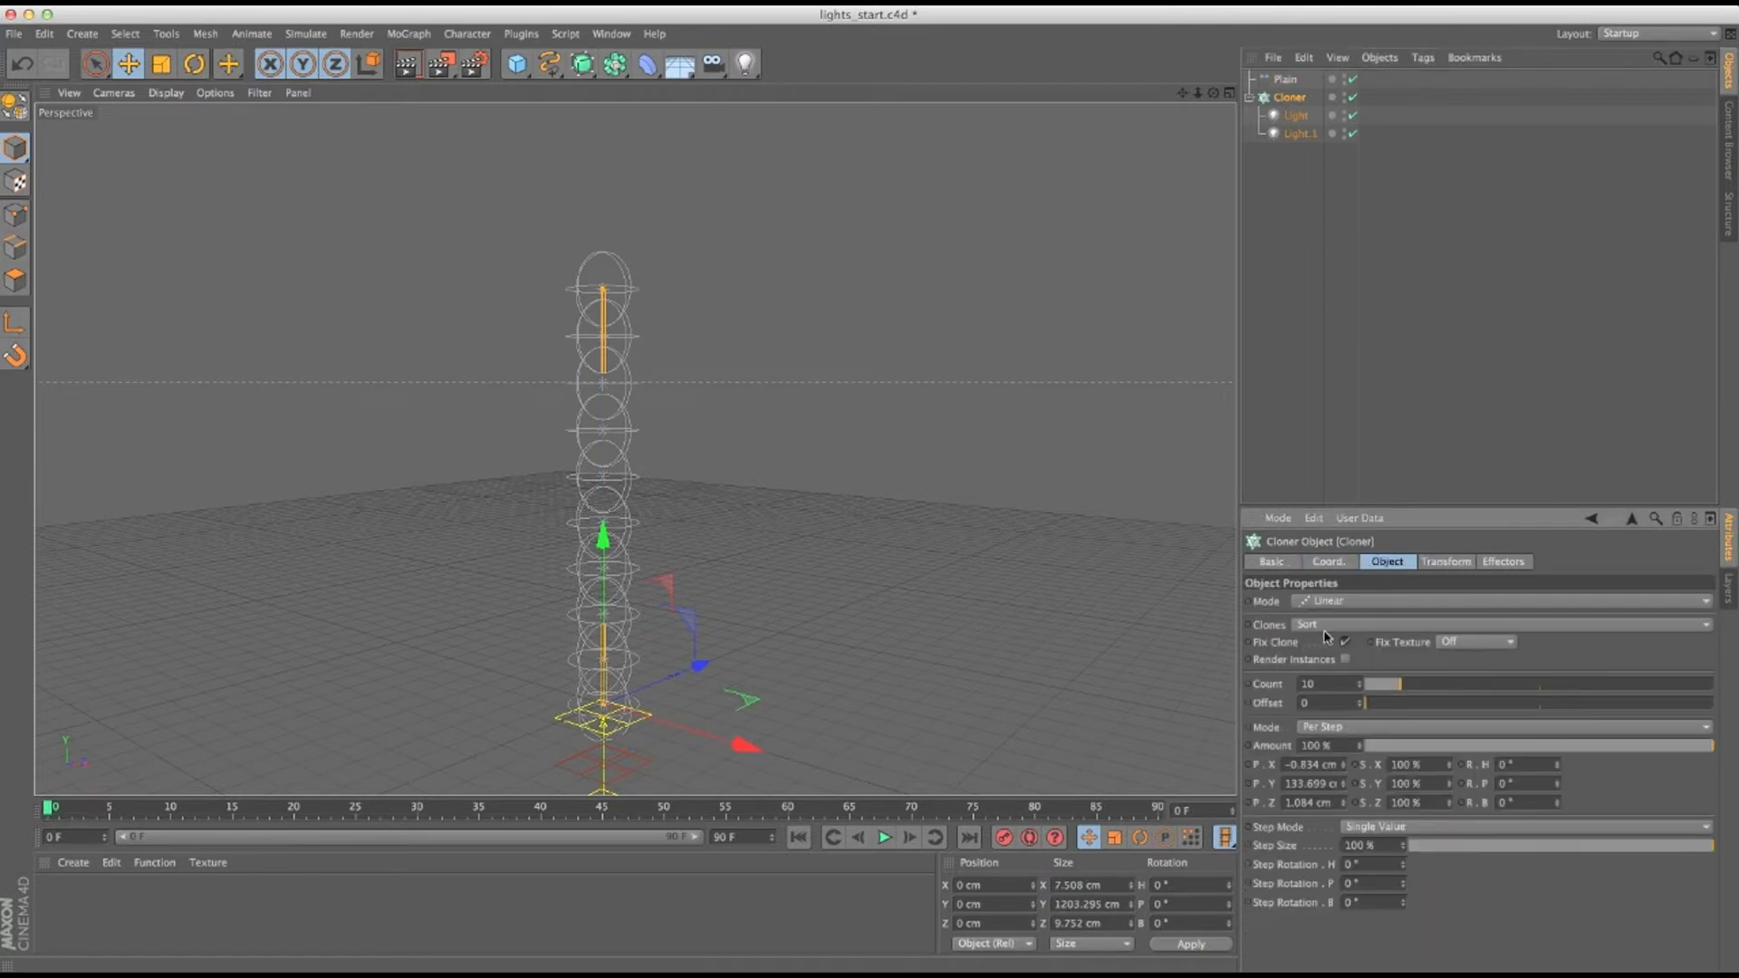
pyautogui.click(1291, 123)
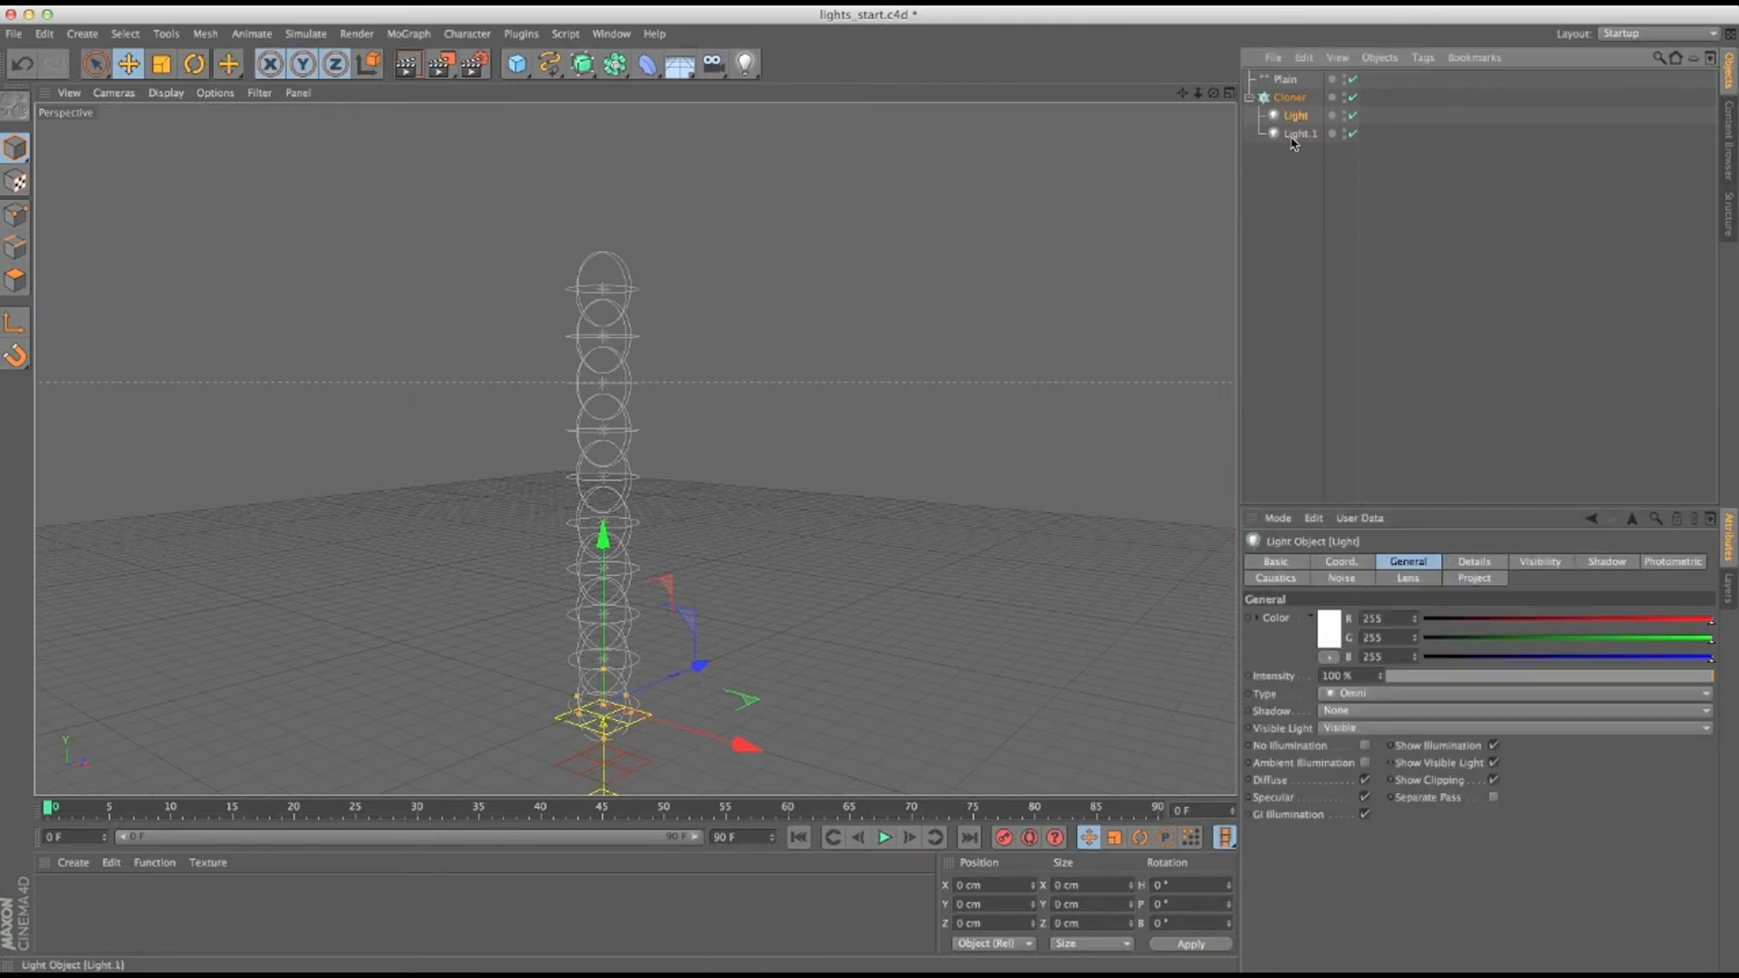
pyautogui.keyDown('ctrl'); pyautogui.moveTo(1296, 130); pyautogui.dragTo(1297, 132); pyautogui.keyUp('ctrl')
pyautogui.click(1599, 678)
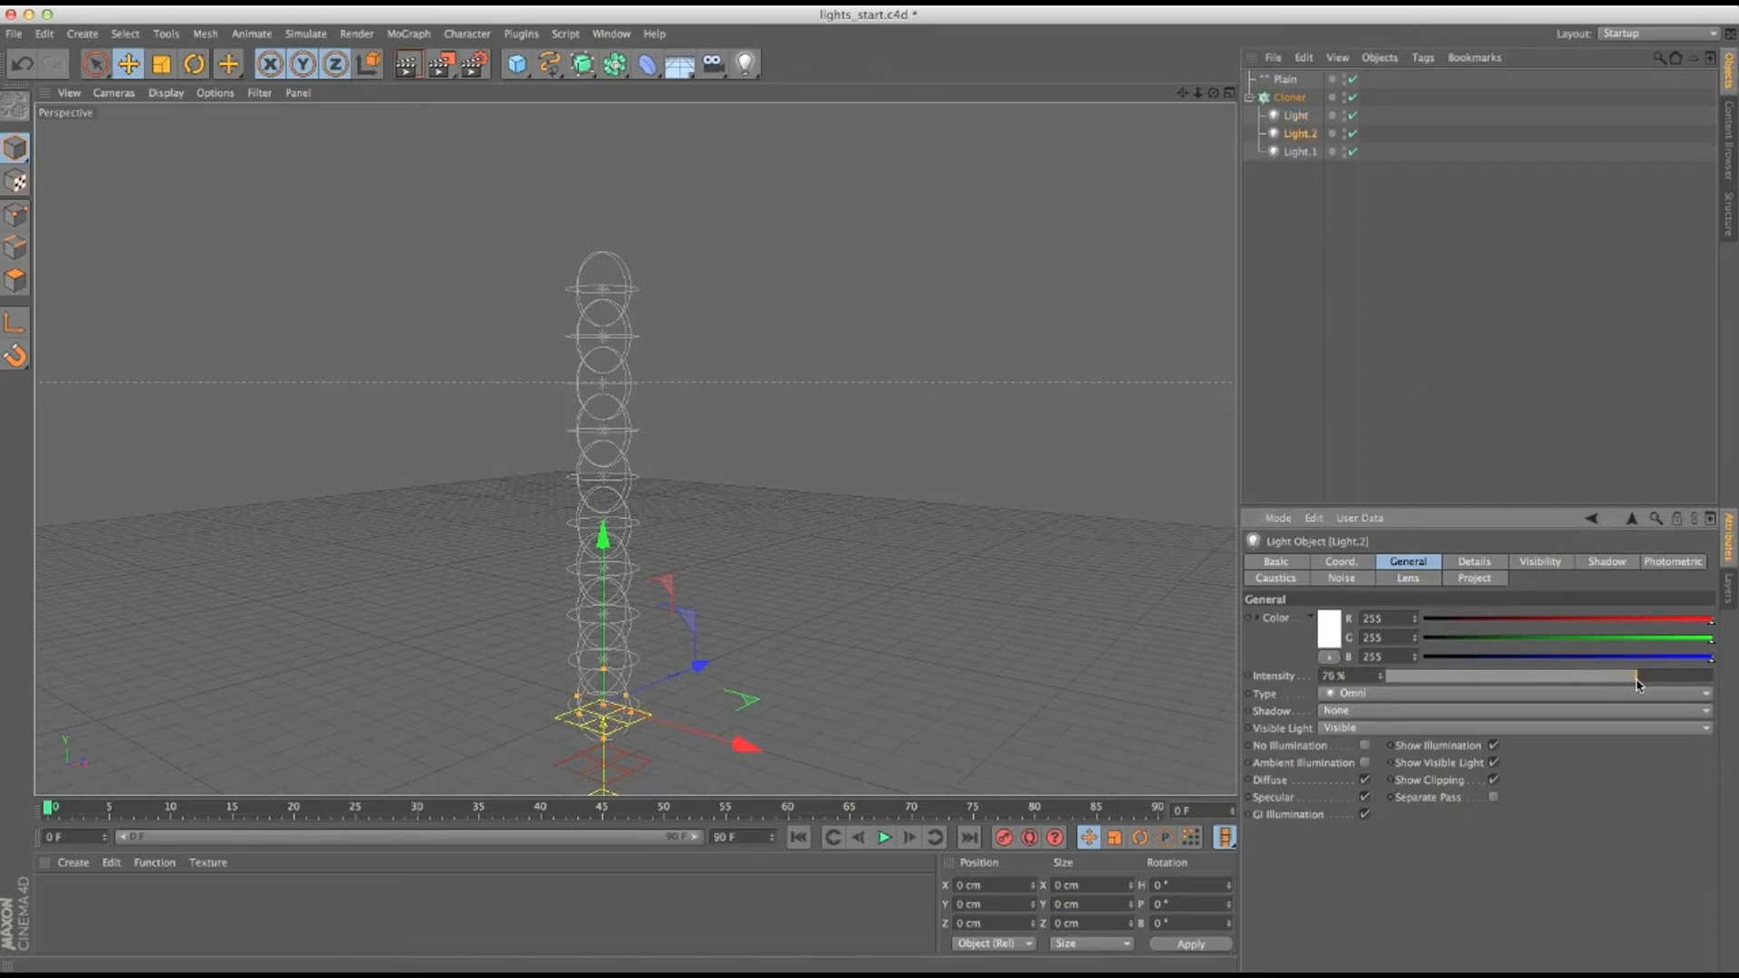
# Add two more light copies between the 75% light and the Cloner's last child, with intensities of 50% and 25%.
pyautogui.click(1297, 121)
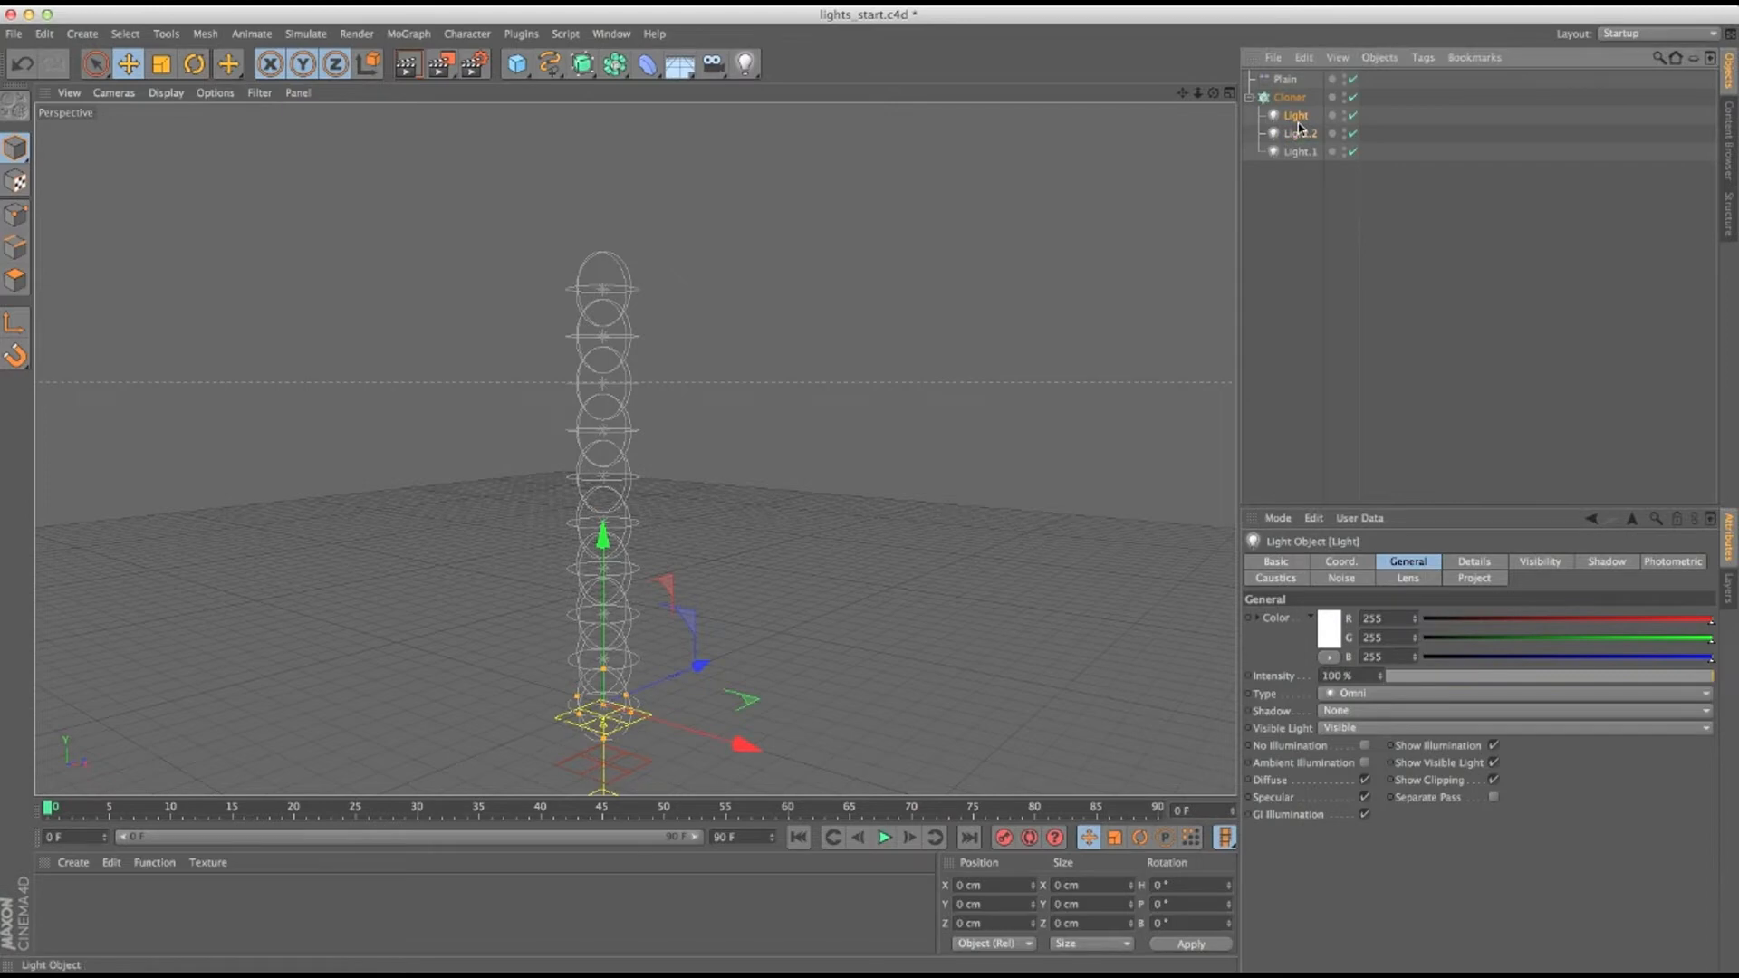
pyautogui.click(1299, 136)
pyautogui.keyDown('ctrl'); pyautogui.moveTo(1299, 140); pyautogui.dragTo(1300, 147); pyautogui.keyUp('ctrl')
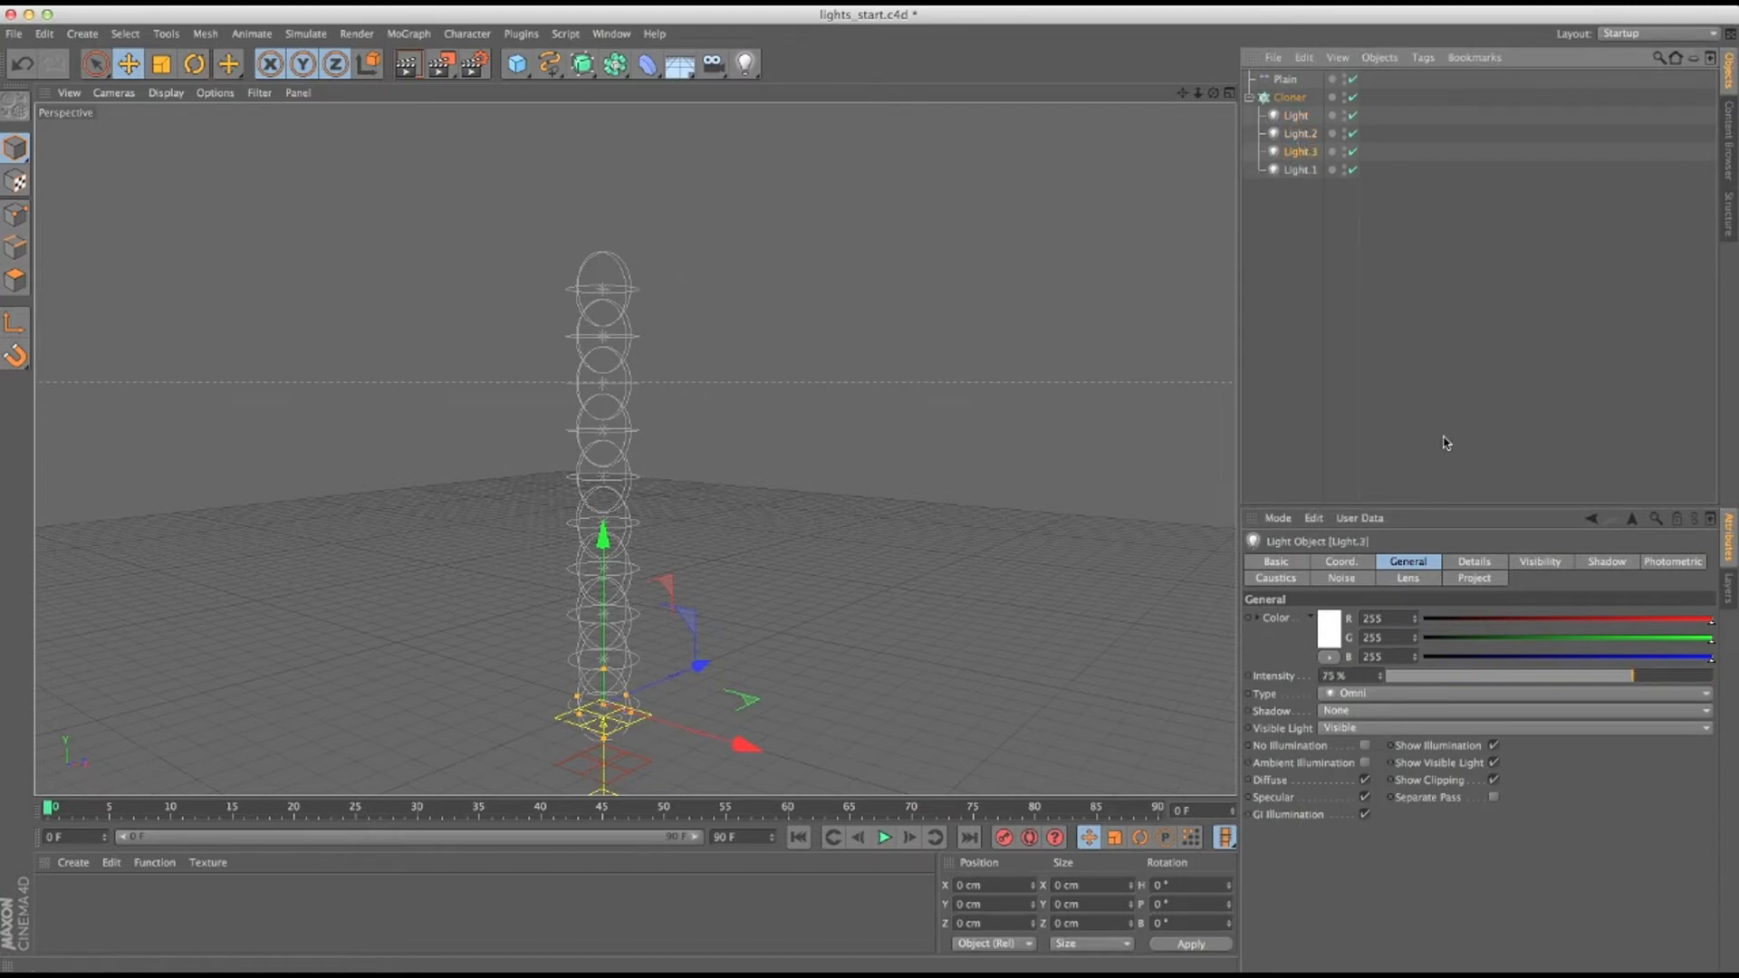
pyautogui.moveTo(1594, 673); pyautogui.dragTo(1559, 681)
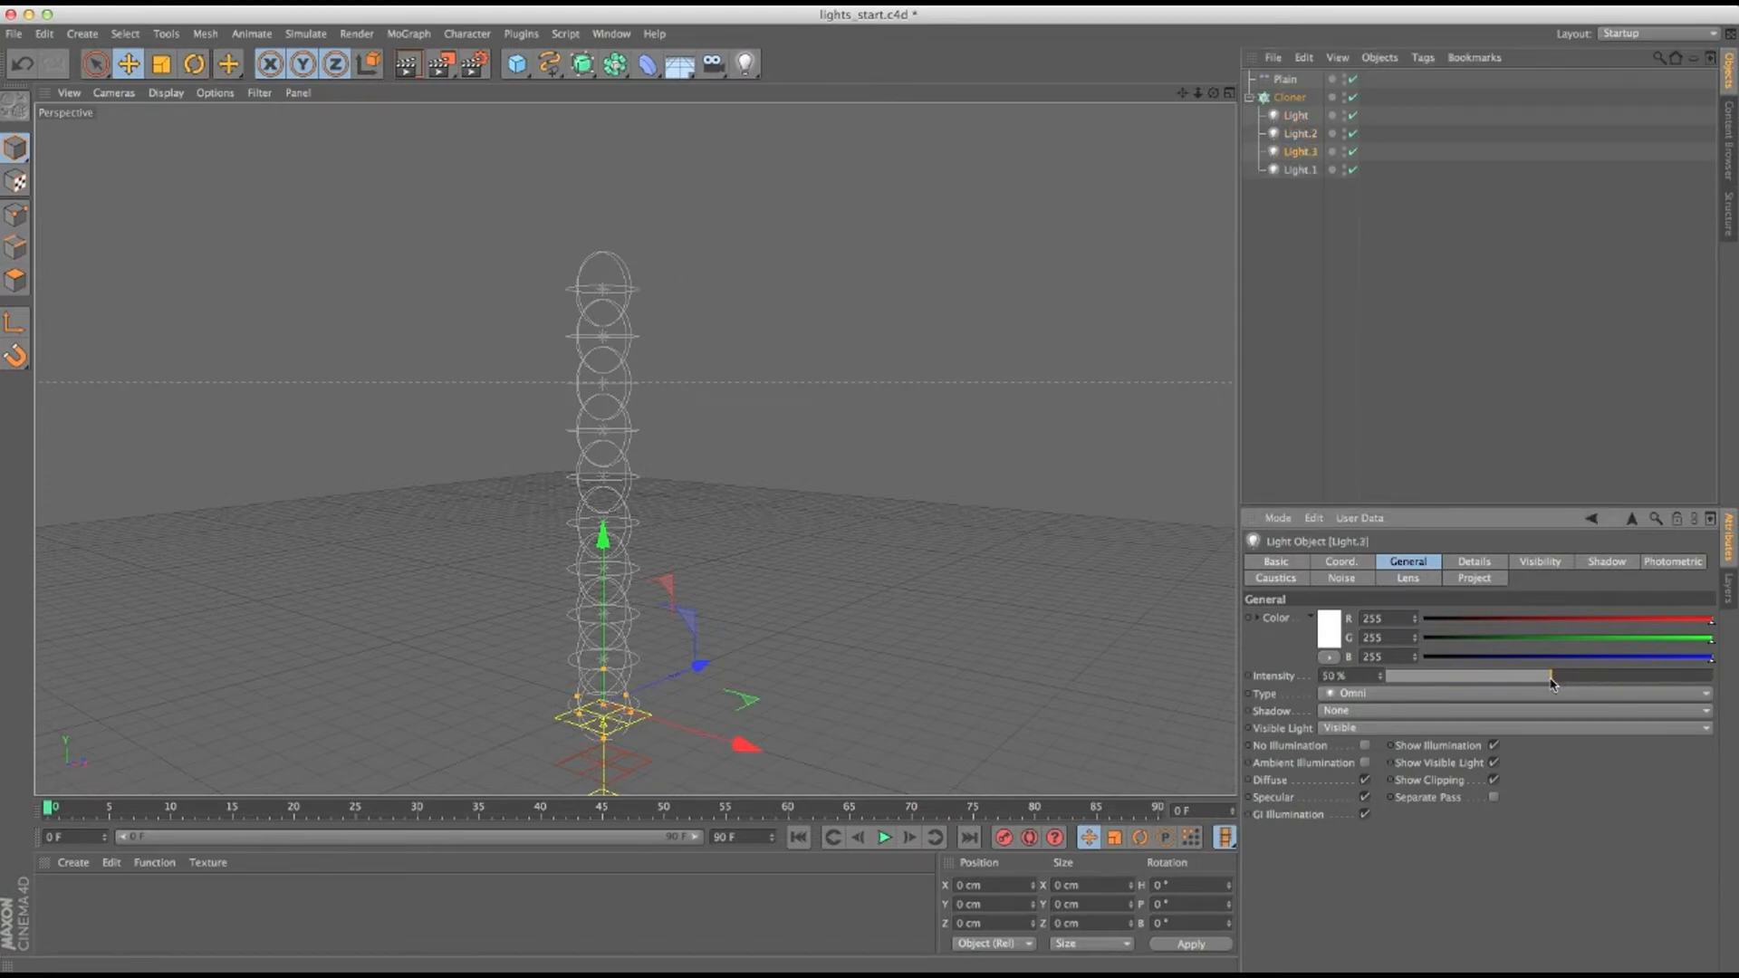
pyautogui.keyDown('ctrl'); pyautogui.moveTo(1300, 152); pyautogui.dragTo(1309, 174); pyautogui.keyUp('ctrl')
pyautogui.moveTo(1508, 675); pyautogui.dragTo(1483, 686)
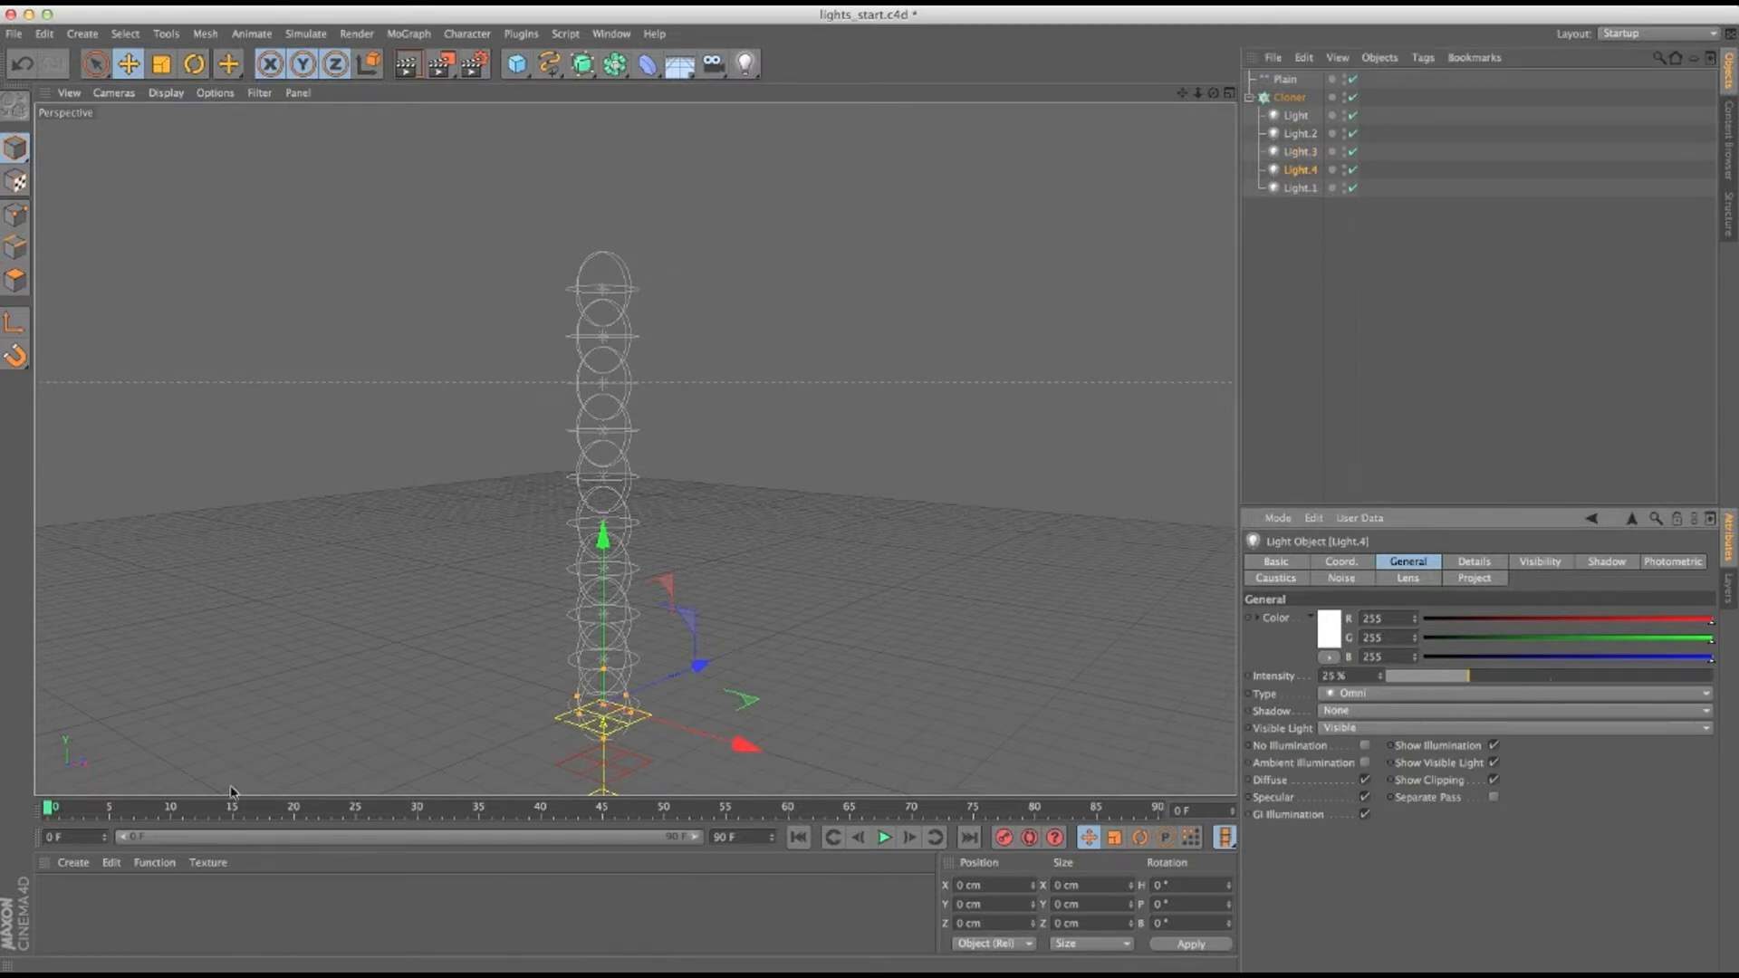
# Go to frame 31, render the view and check the light gradation against the Cloner's object settings.
pyautogui.moveTo(87, 809)
pyautogui.mouseDown()
pyautogui.moveTo(420, 805)
pyautogui.moveTo(429, 788)
pyautogui.mouseUp()
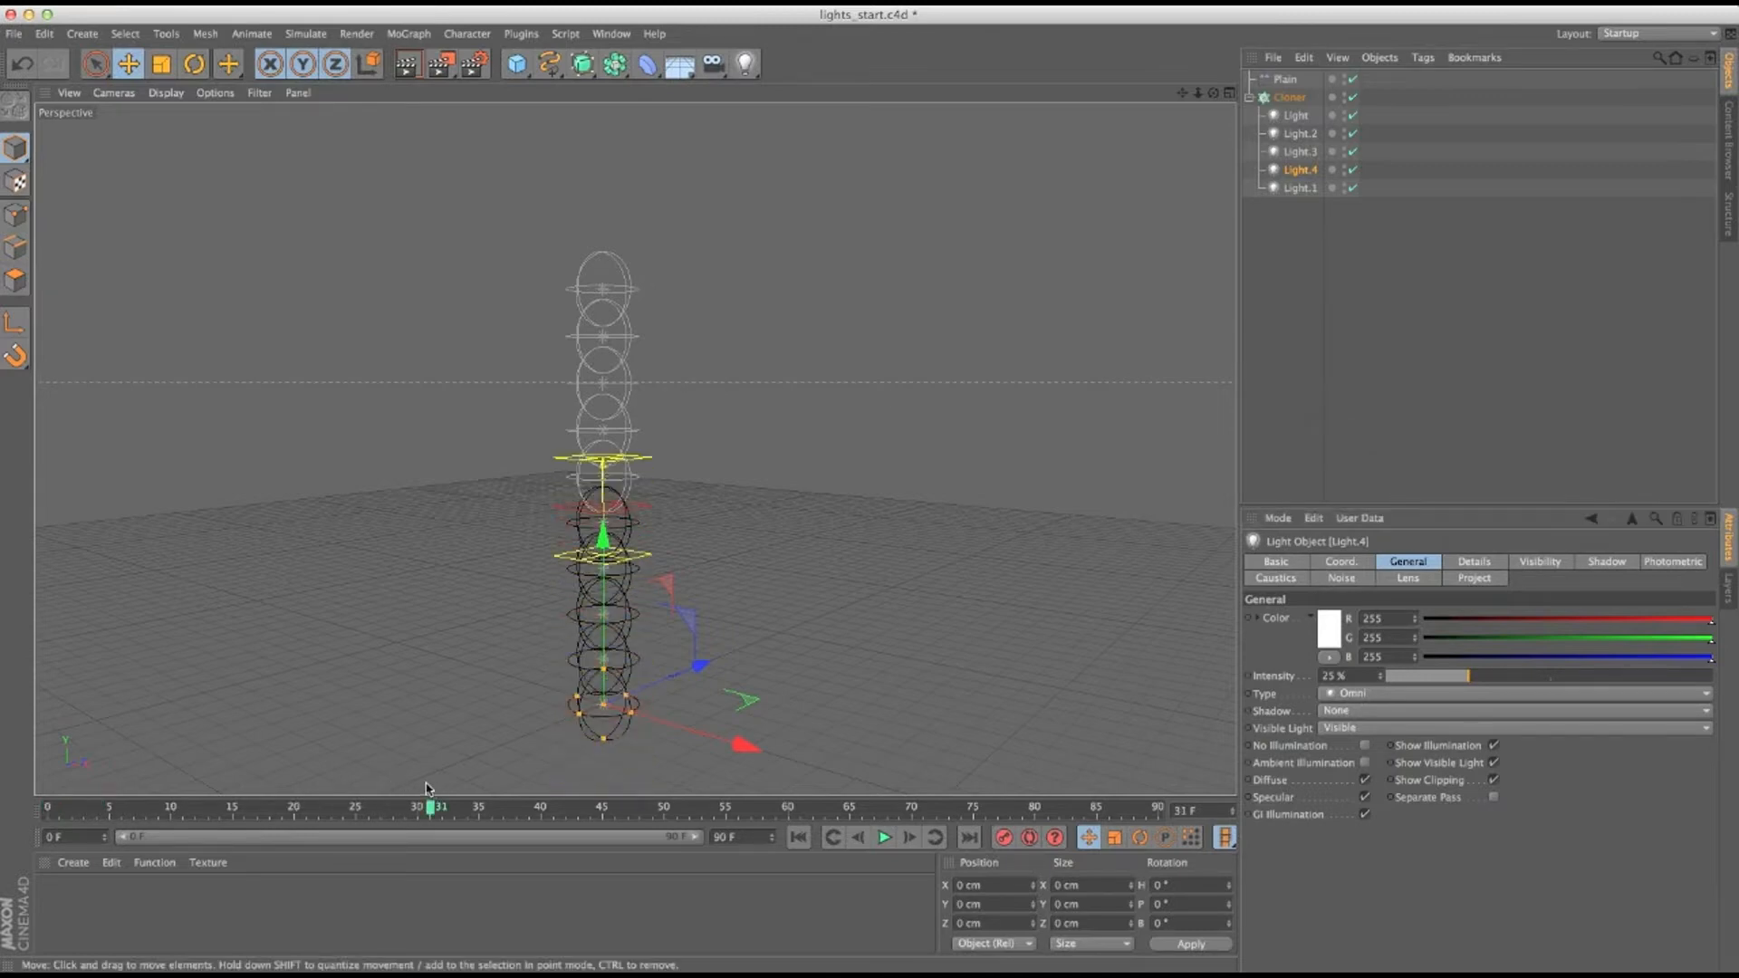
pyautogui.click(407, 63)
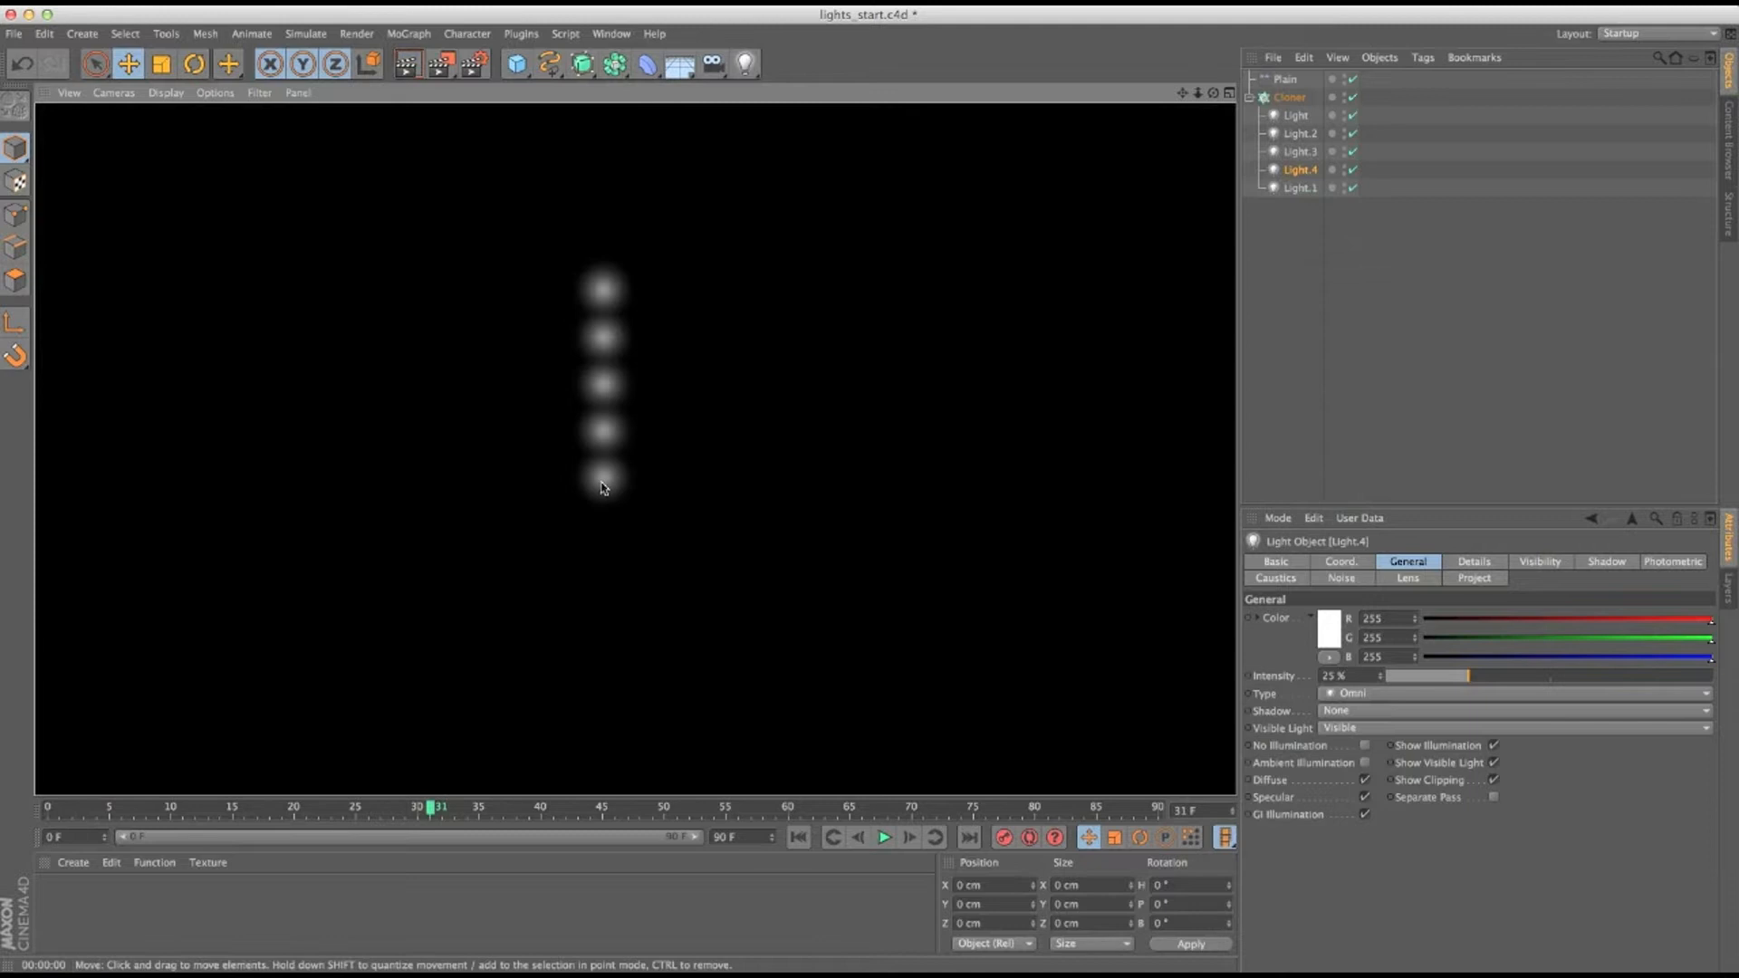
pyautogui.click(1277, 99)
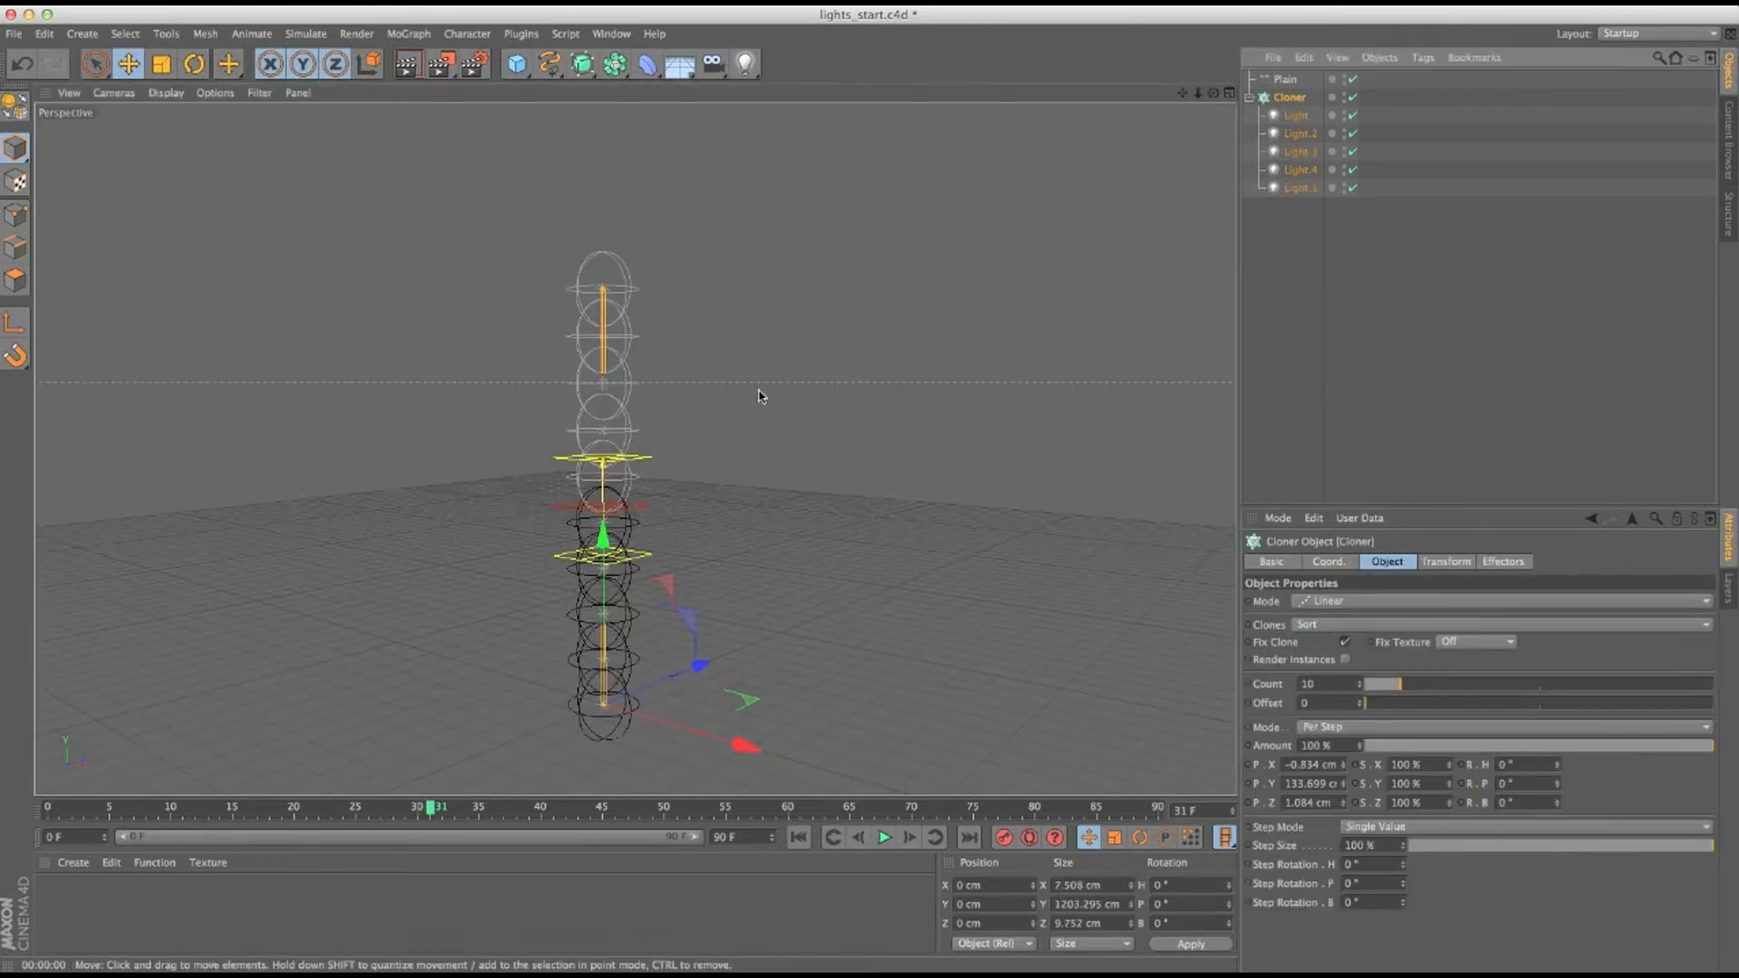
pyautogui.click(407, 65)
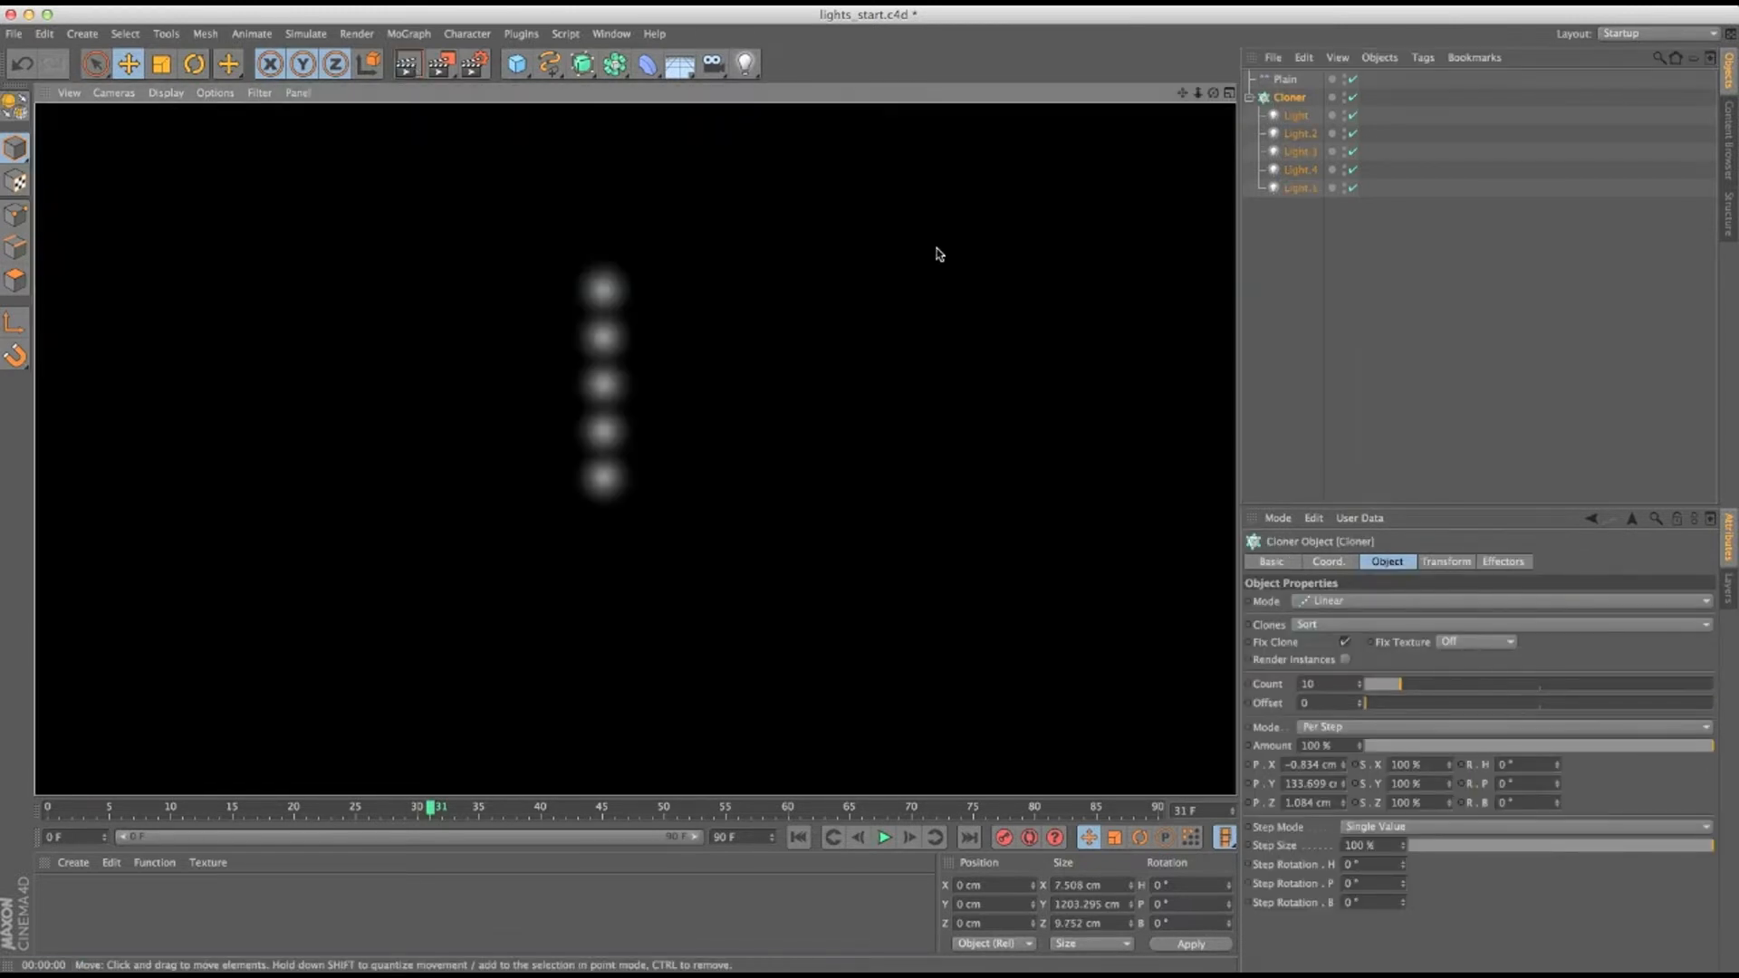
# Set the Plain effector's Minimum to -100% and render the view.
pyautogui.click(1294, 81)
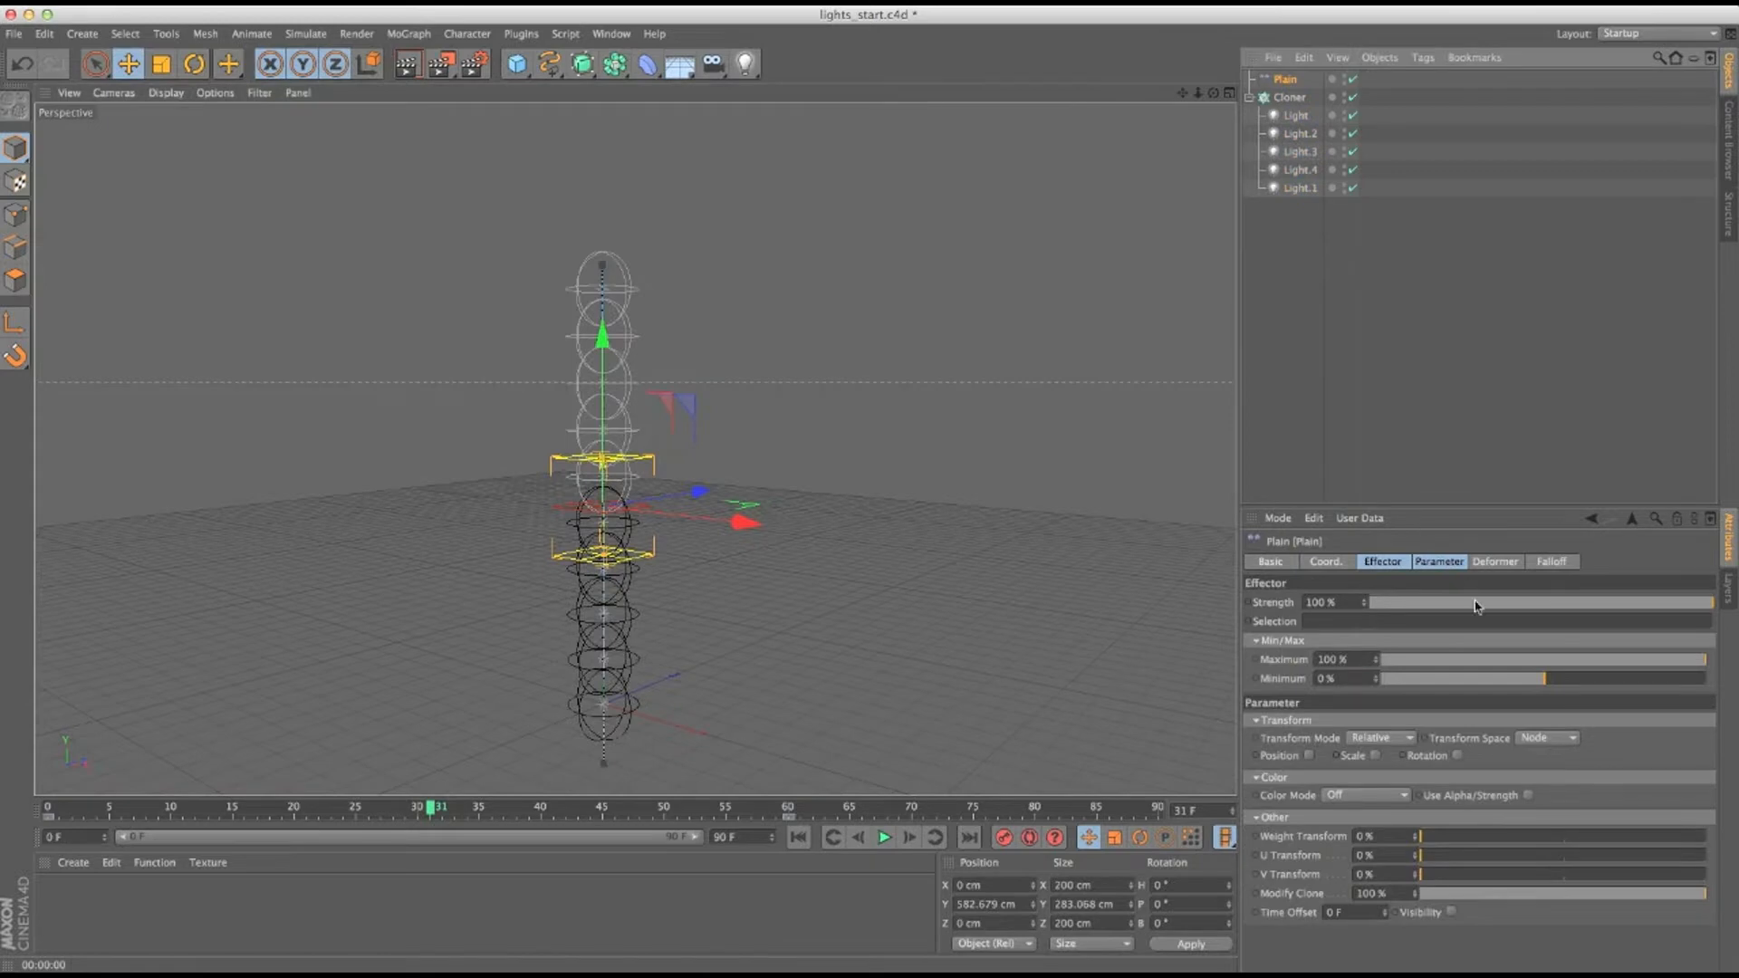
pyautogui.moveTo(1543, 681); pyautogui.dragTo(1299, 688)
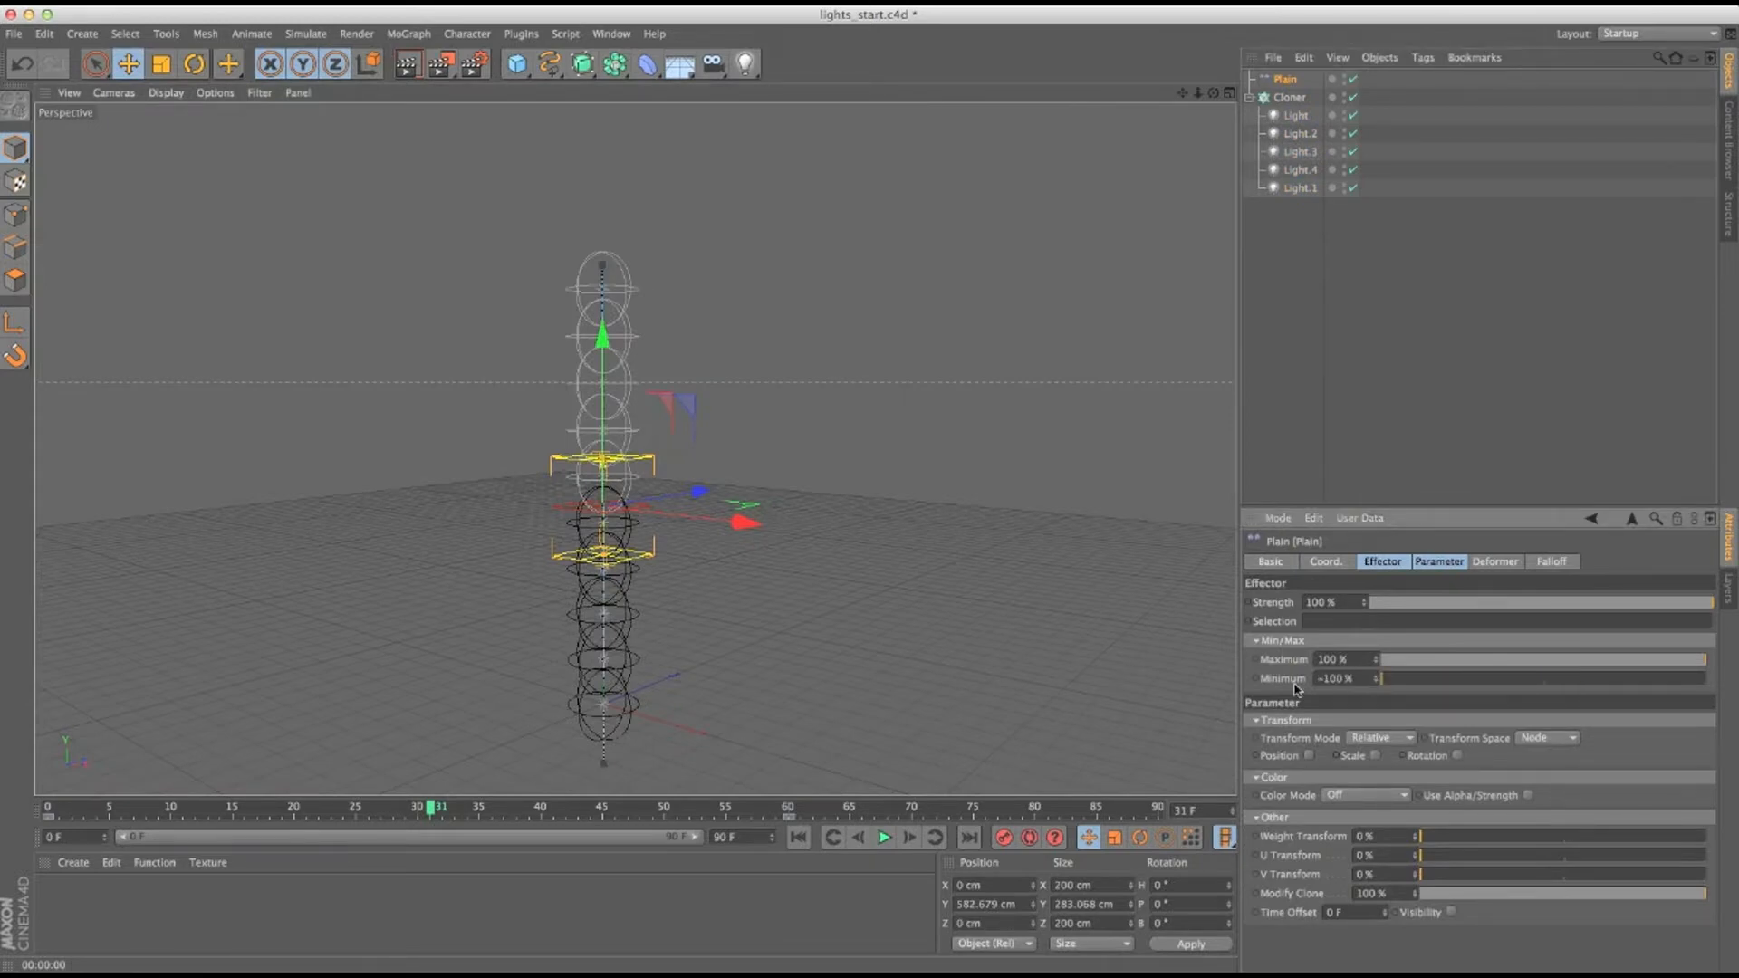
pyautogui.click(408, 61)
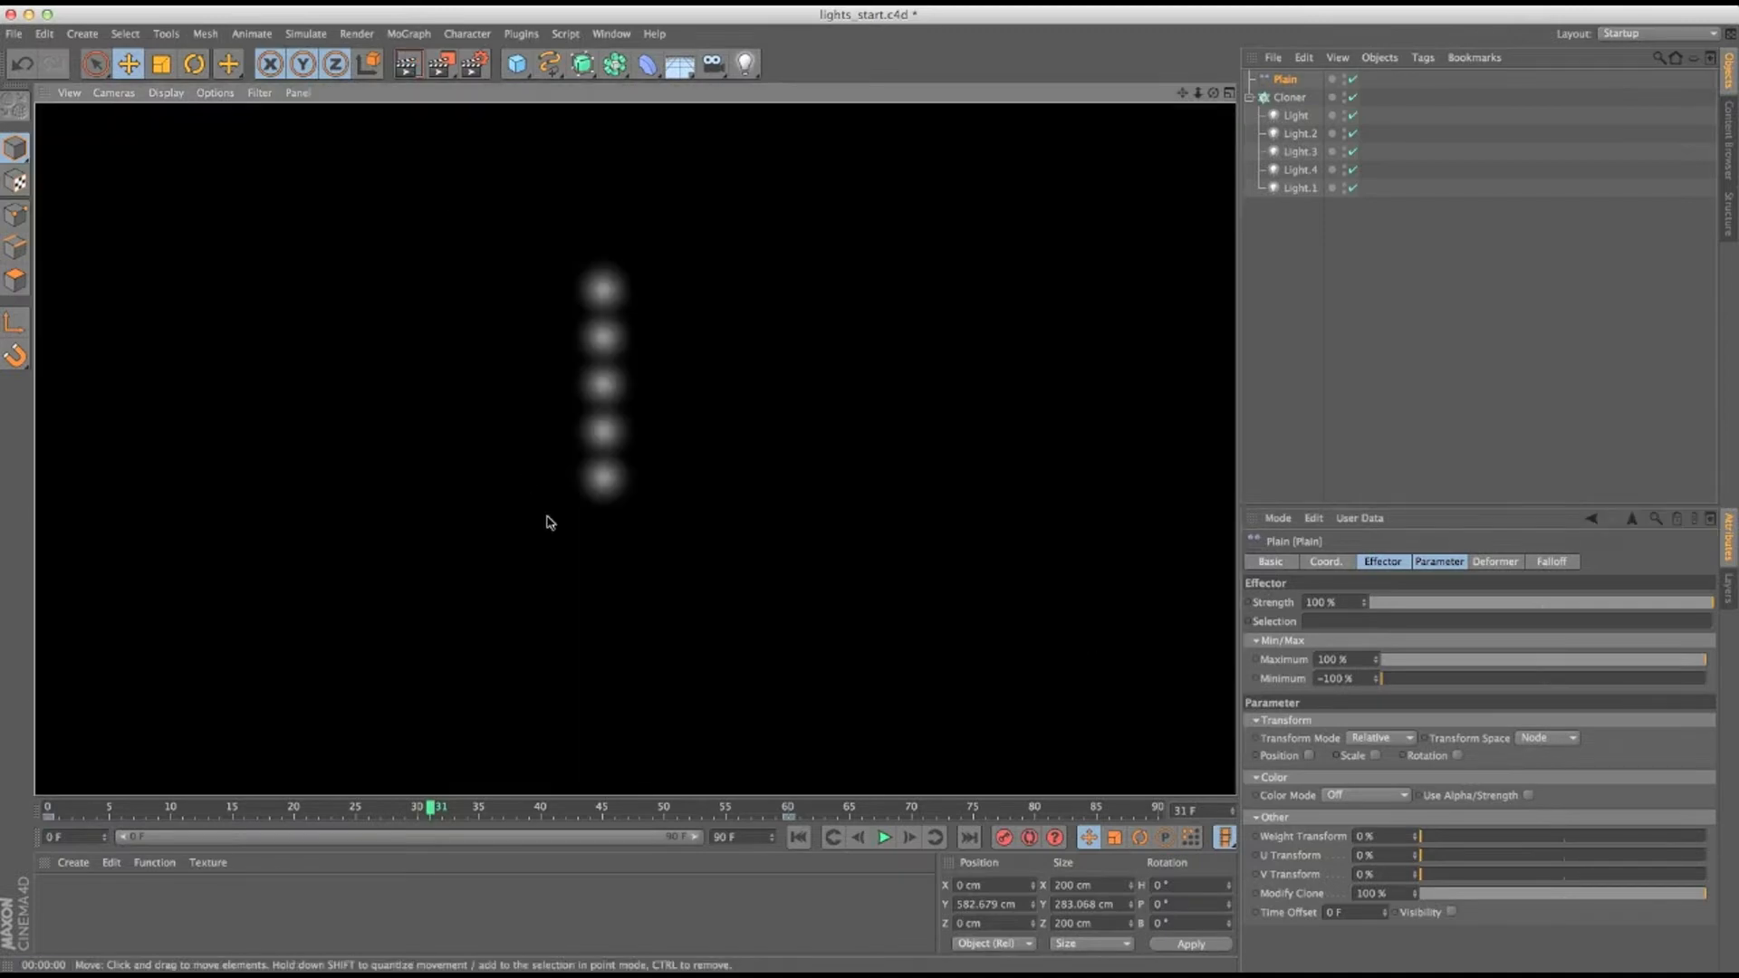
# Stretch the Plain effector's falloff box to an overall height of about 587 cm, checking it at frames 26 and 36.
pyautogui.moveTo(419, 812); pyautogui.dragTo(369, 812)
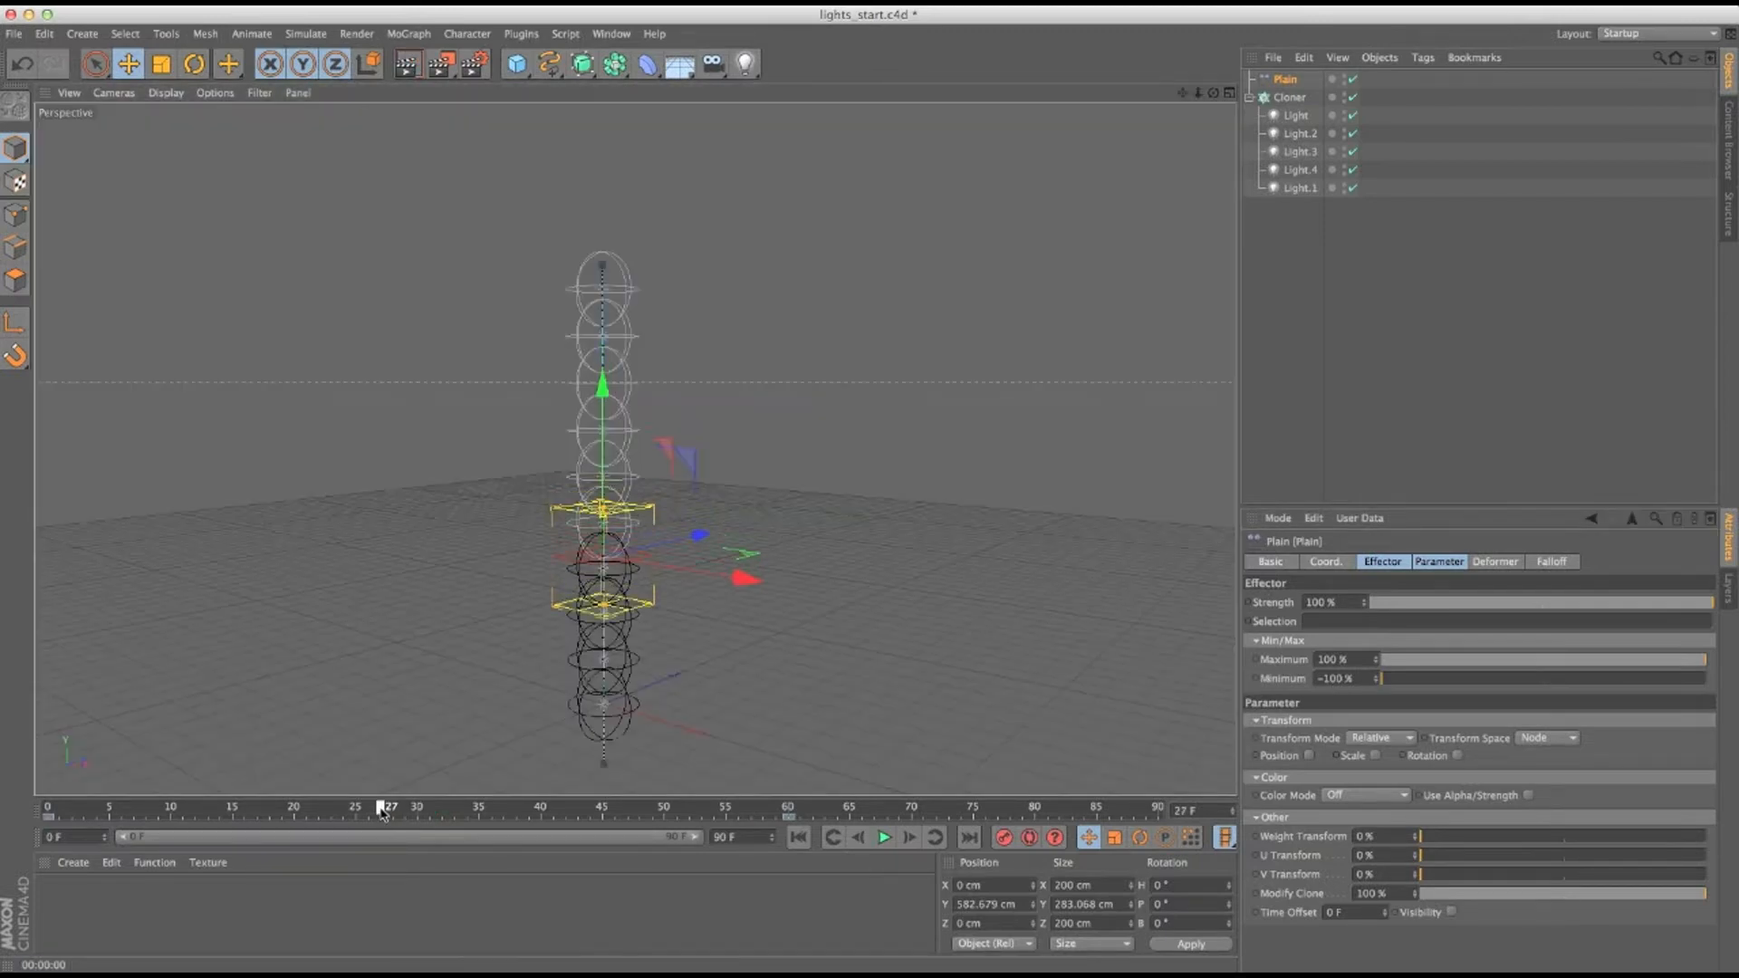
pyautogui.moveTo(599, 494); pyautogui.dragTo(600, 480)
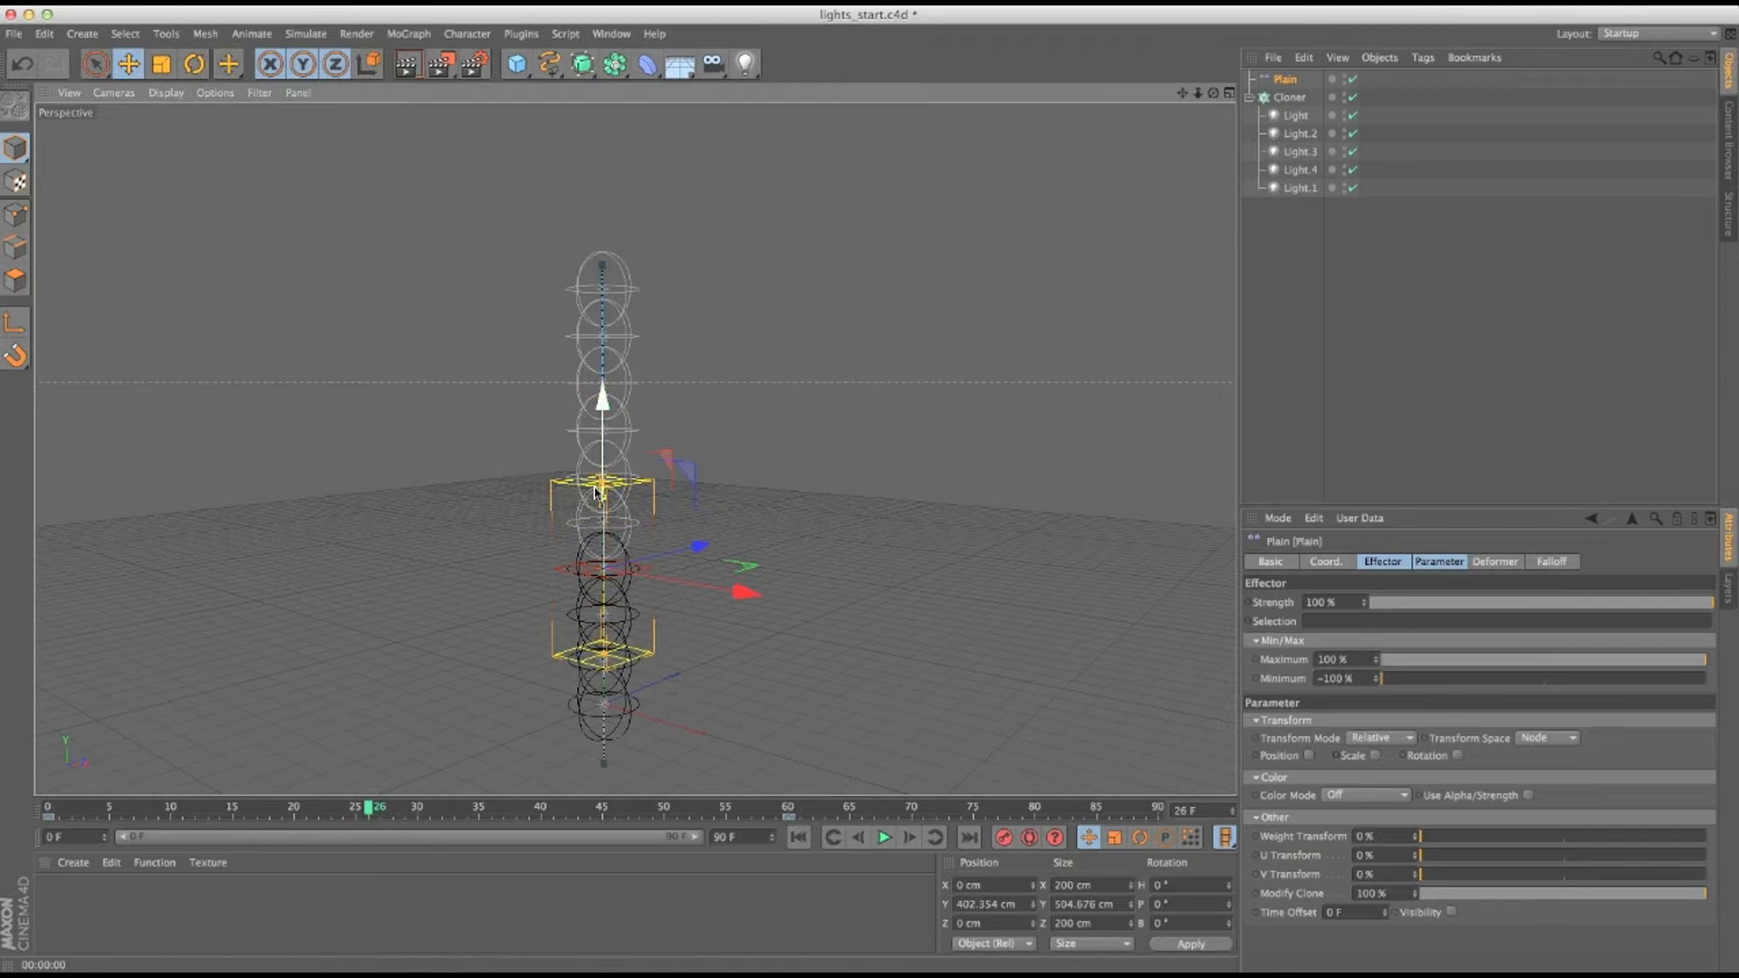
pyautogui.click(409, 65)
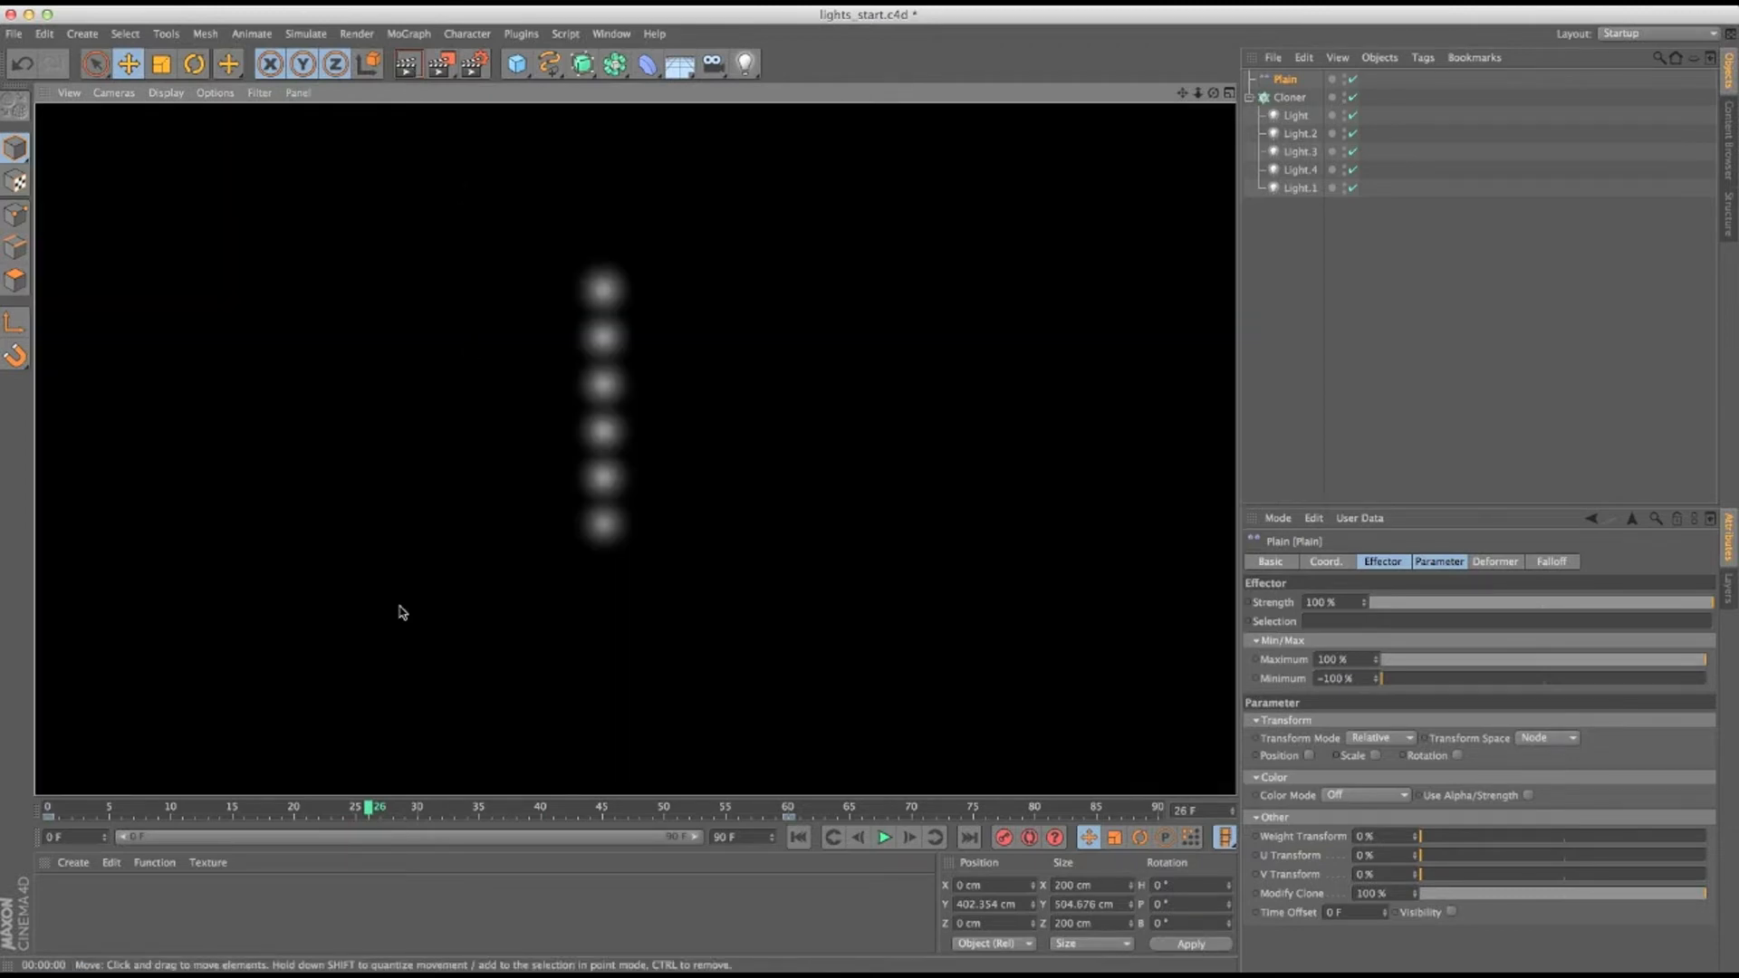
pyautogui.moveTo(369, 811); pyautogui.dragTo(492, 811)
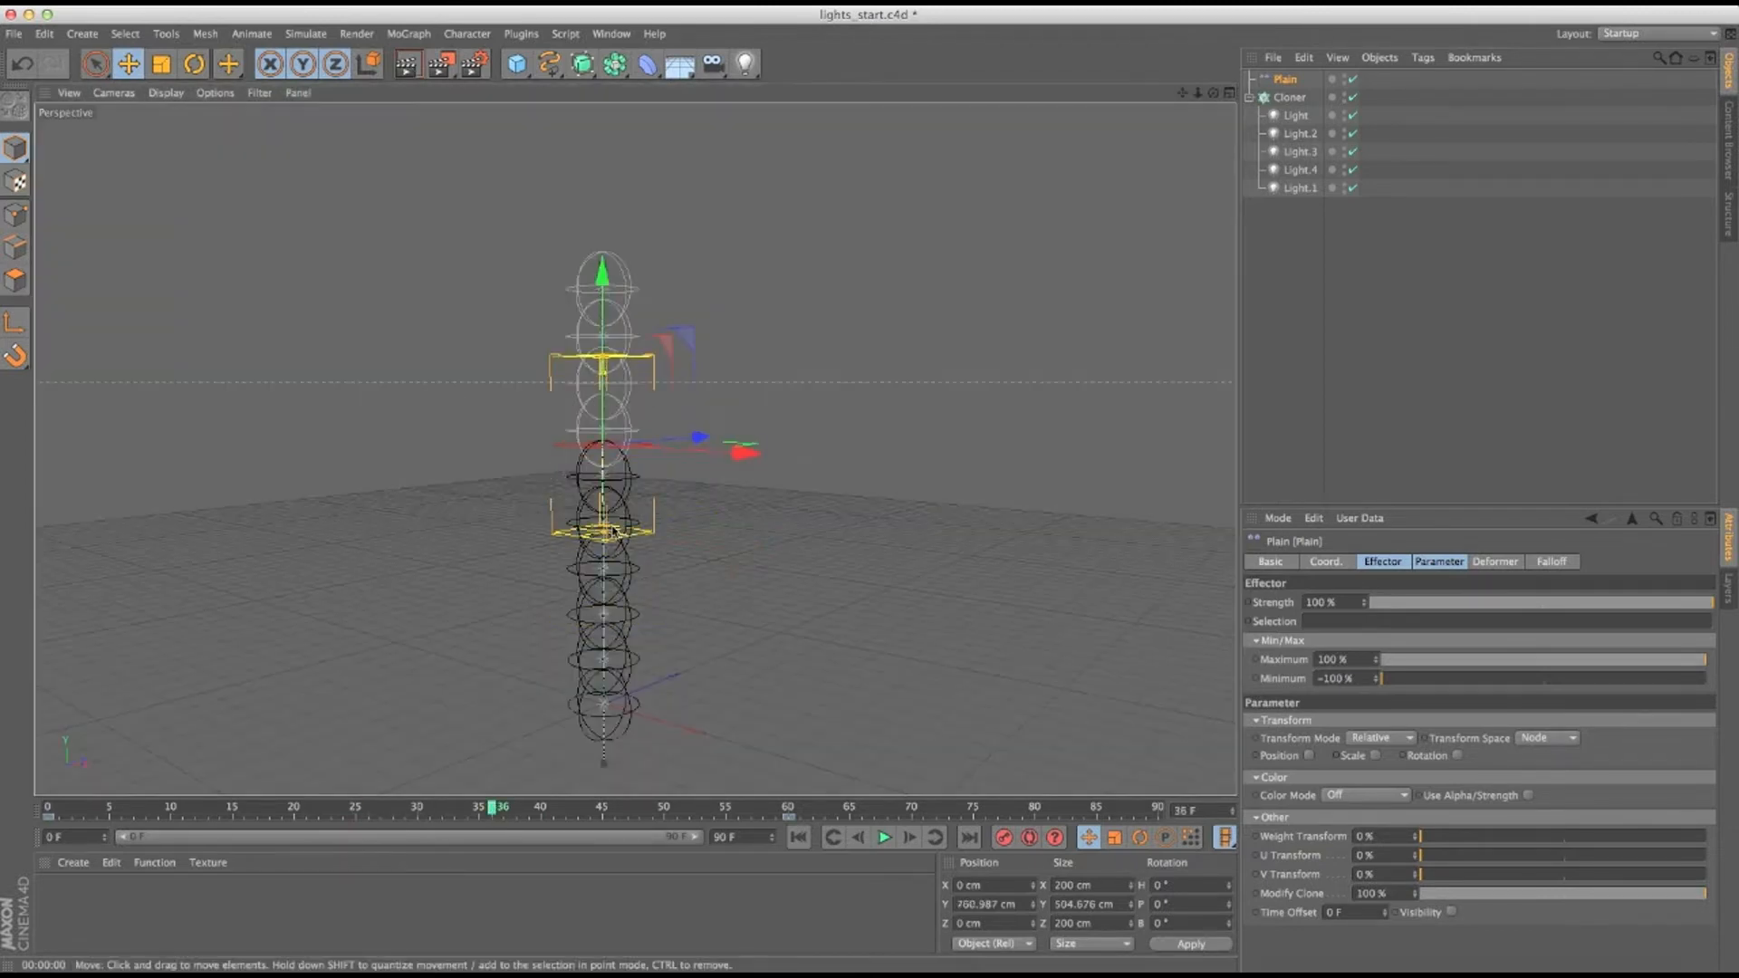
pyautogui.moveTo(602, 534); pyautogui.dragTo(603, 558)
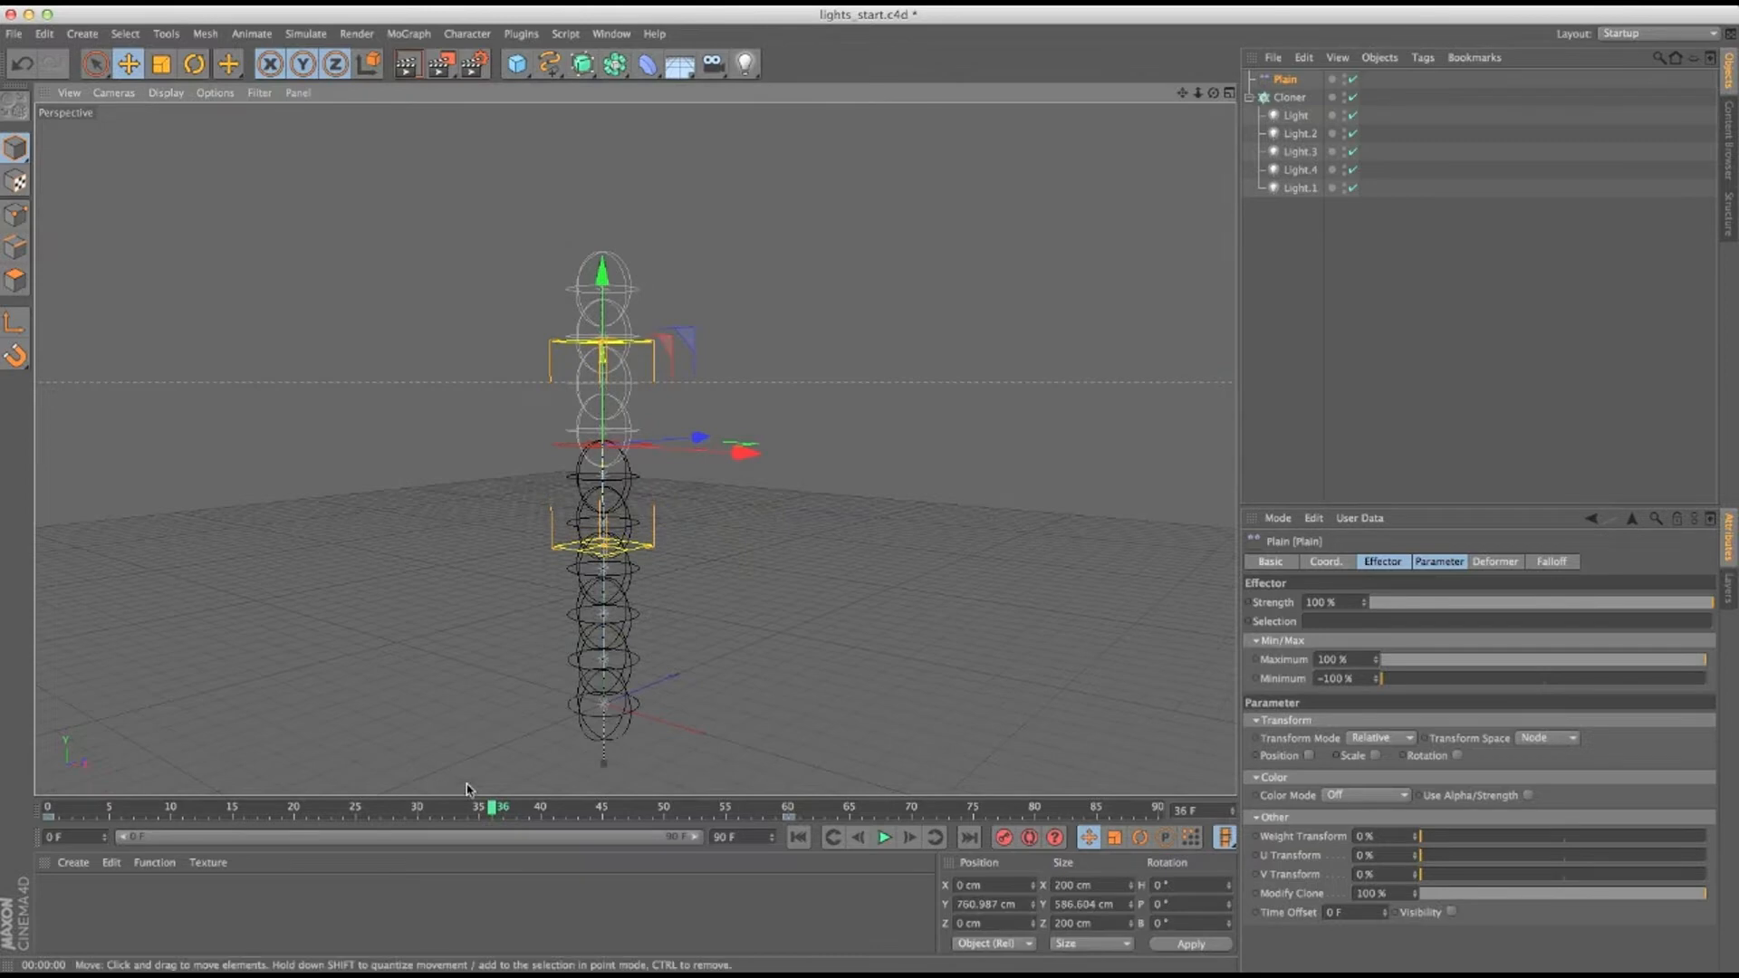
# Return to frame 0 and make a full-render animation preview of all frames.
pyautogui.click(477, 809)
pyautogui.moveTo(477, 810); pyautogui.dragTo(46, 806)
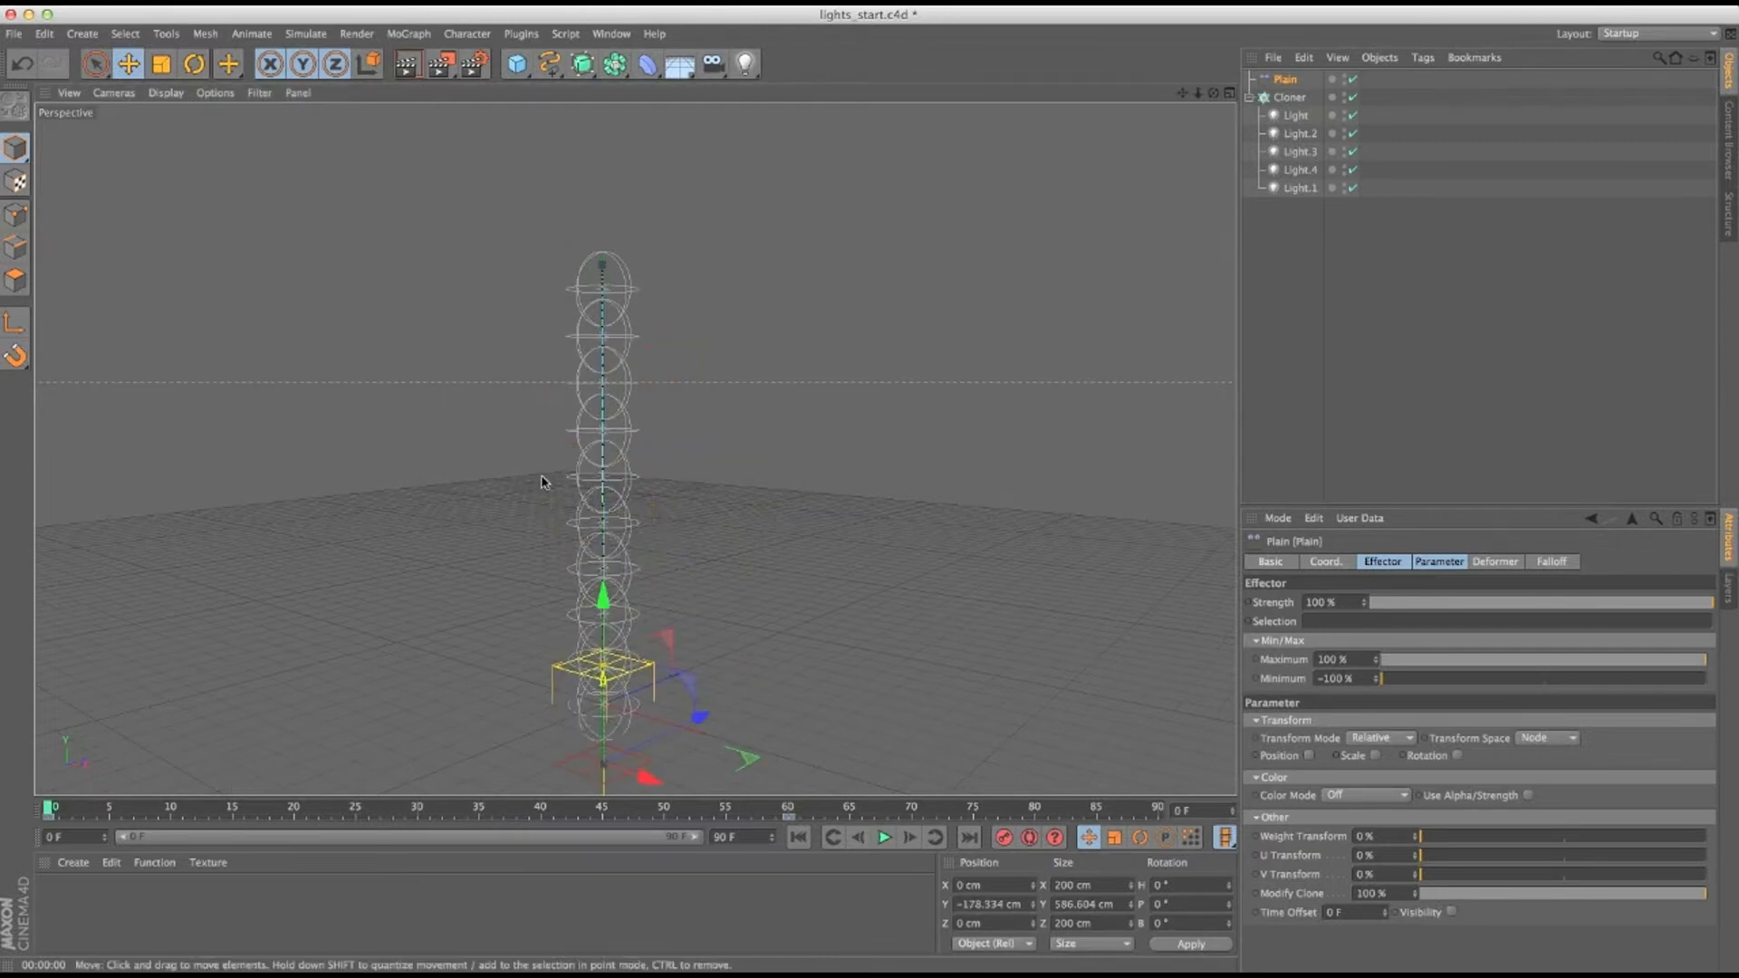
pyautogui.click(441, 63)
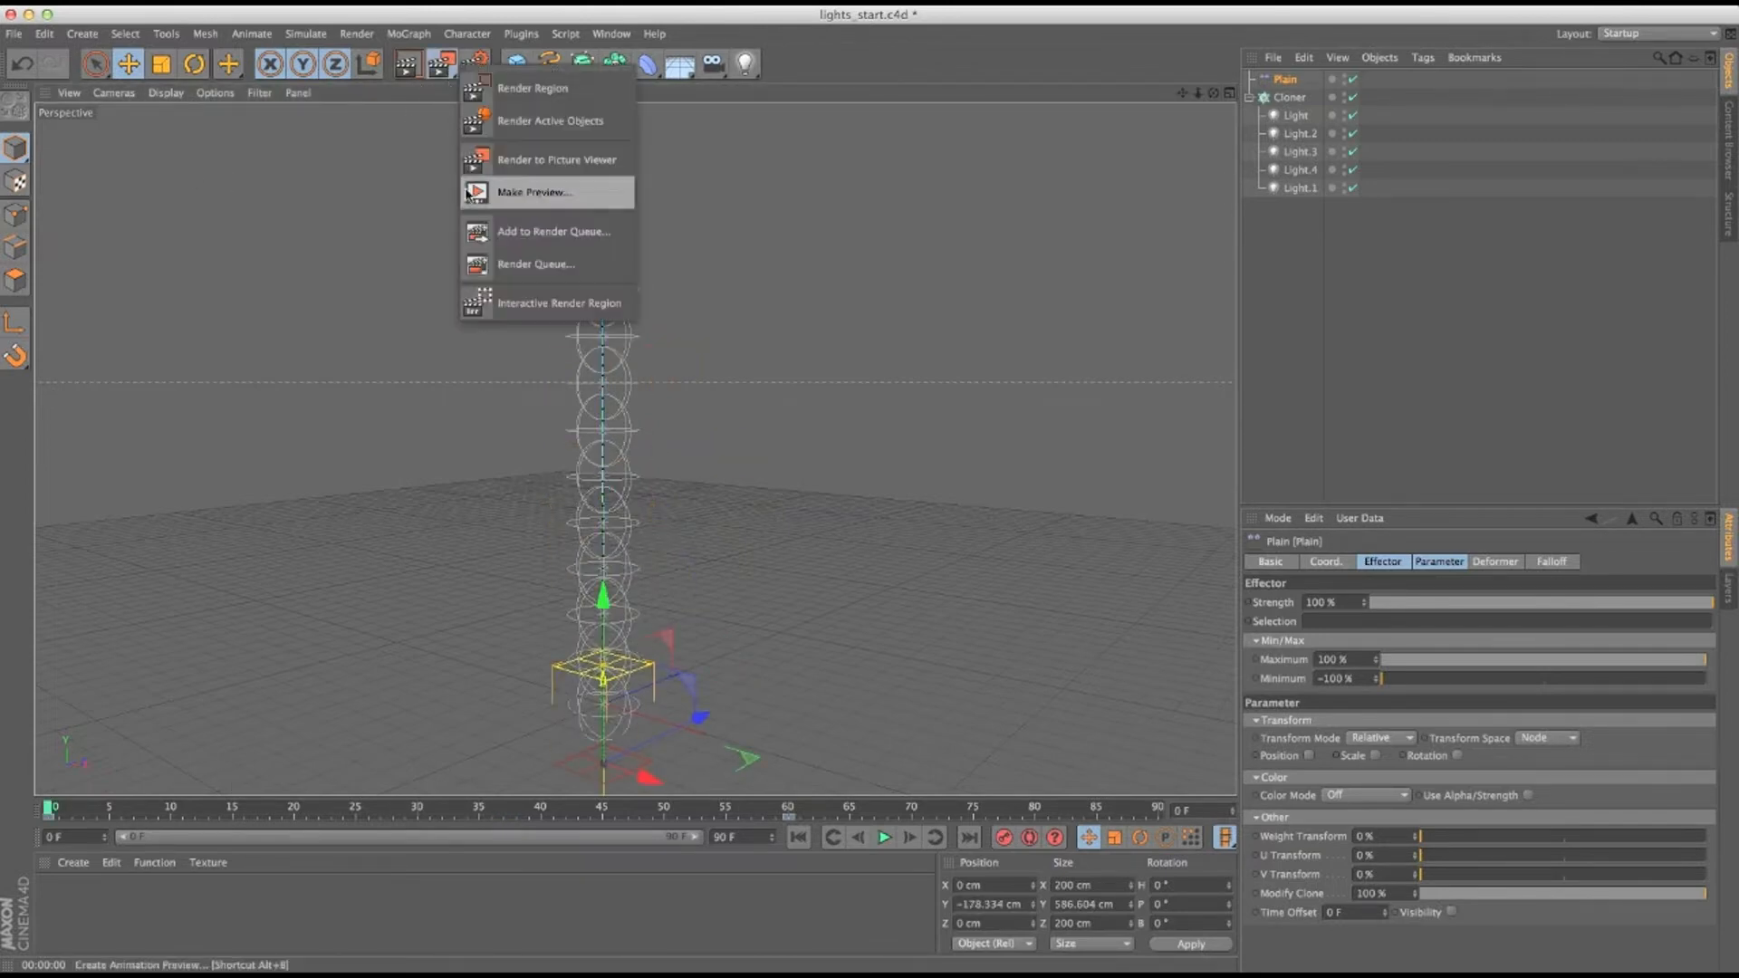
pyautogui.click(515, 193)
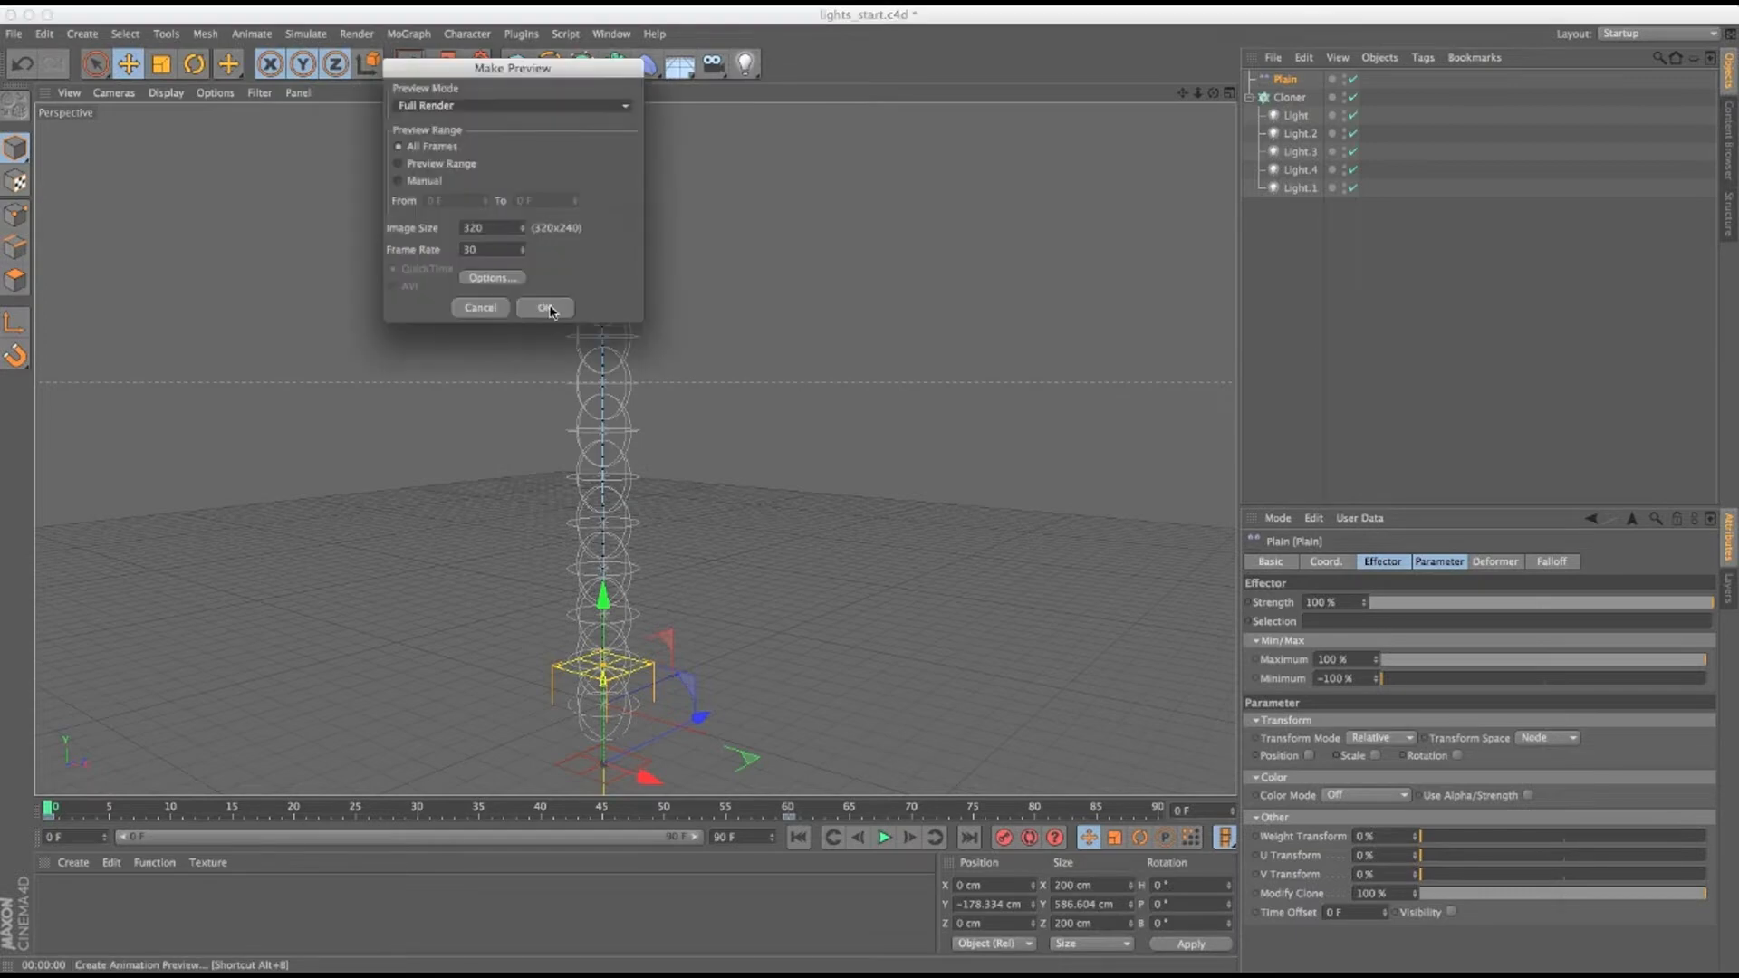
pyautogui.click(547, 308)
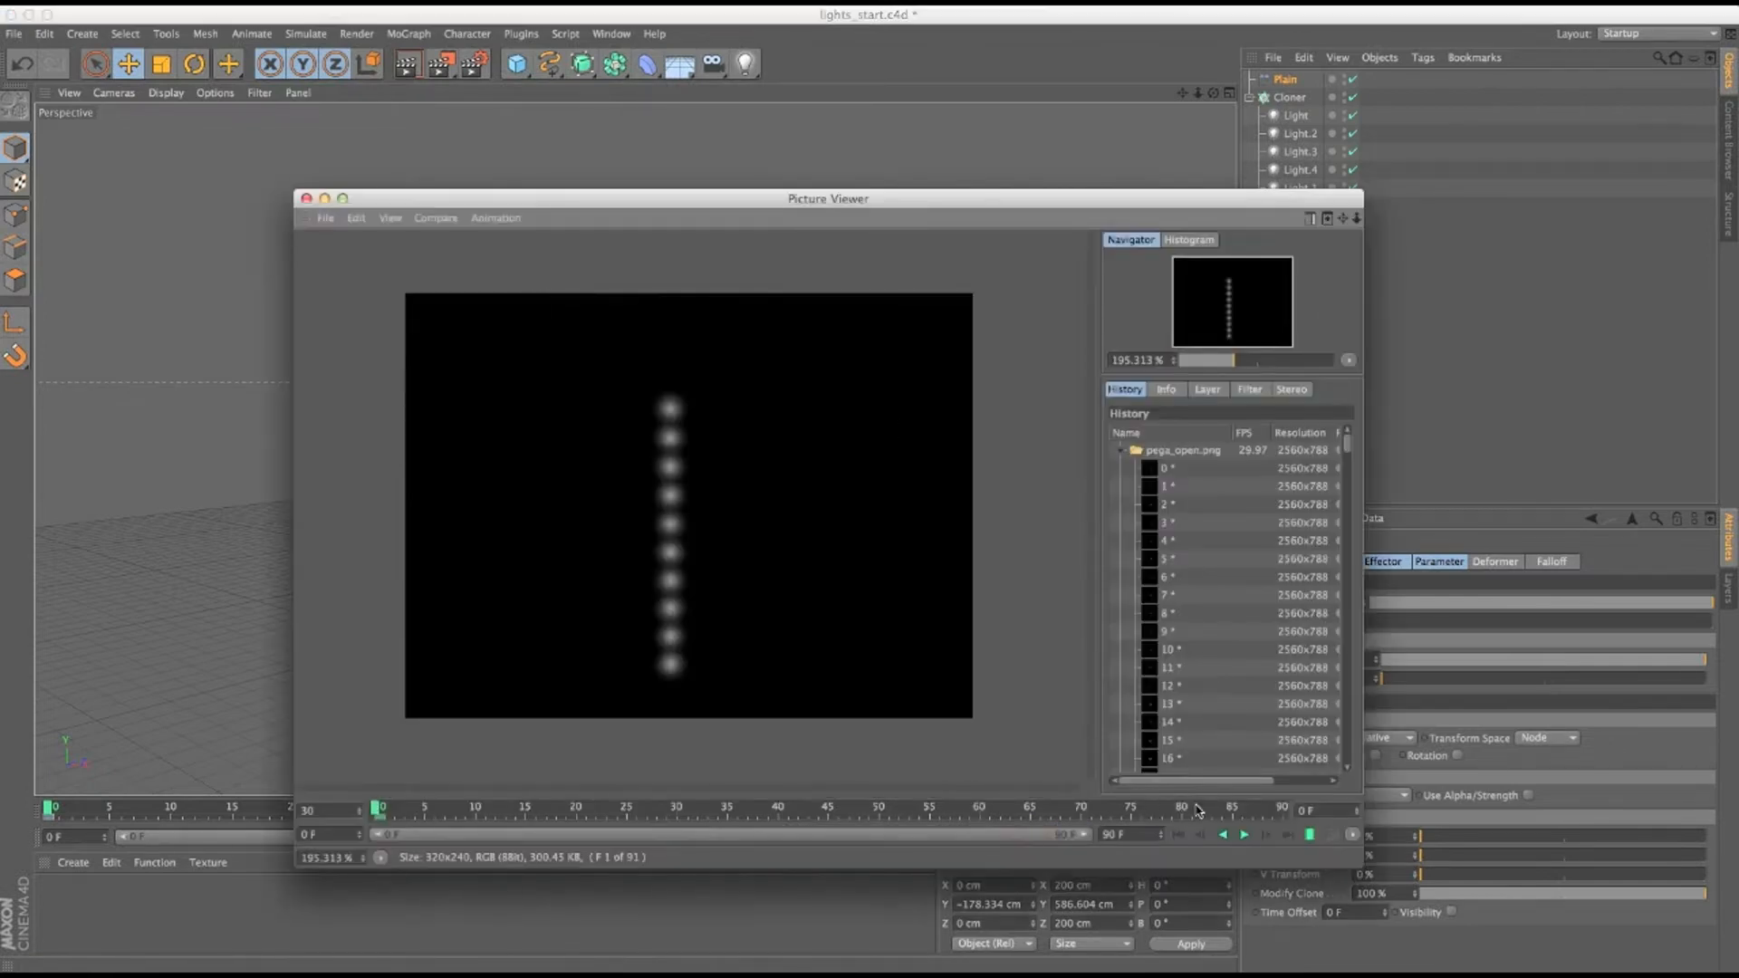
# Play the rendered preview and inspect how the lights fade, including at frame 11.
pyautogui.click(1243, 834)
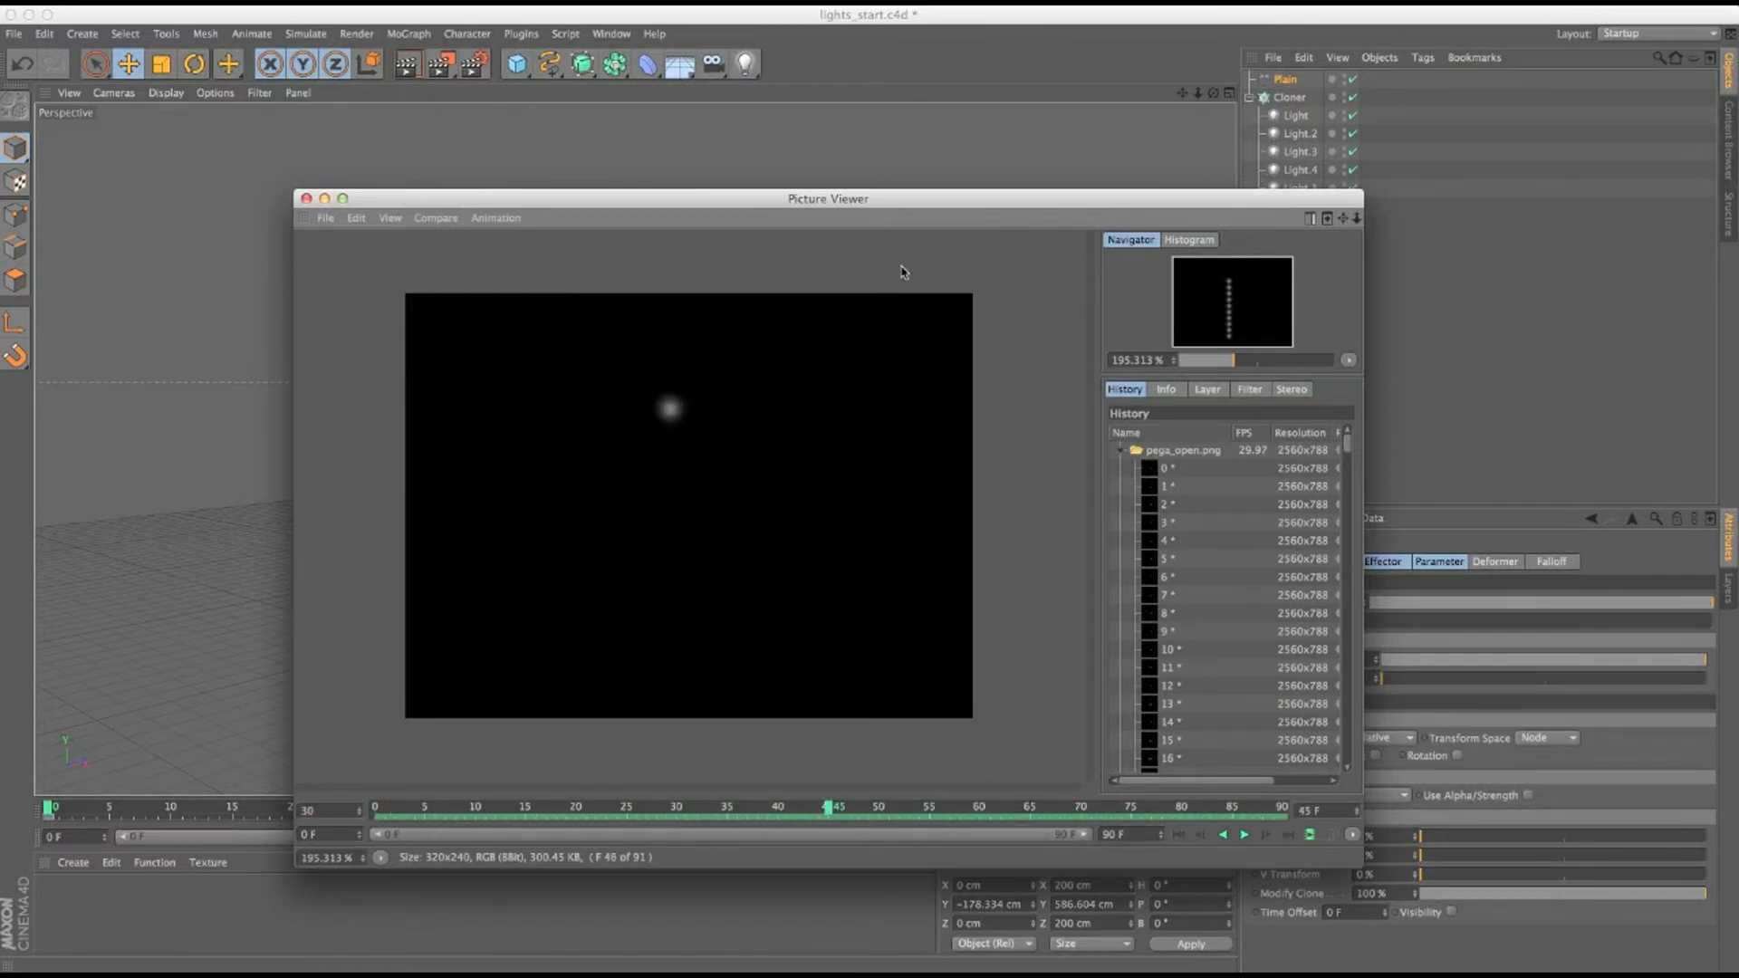
pyautogui.moveTo(896, 198); pyautogui.dragTo(610, 161)
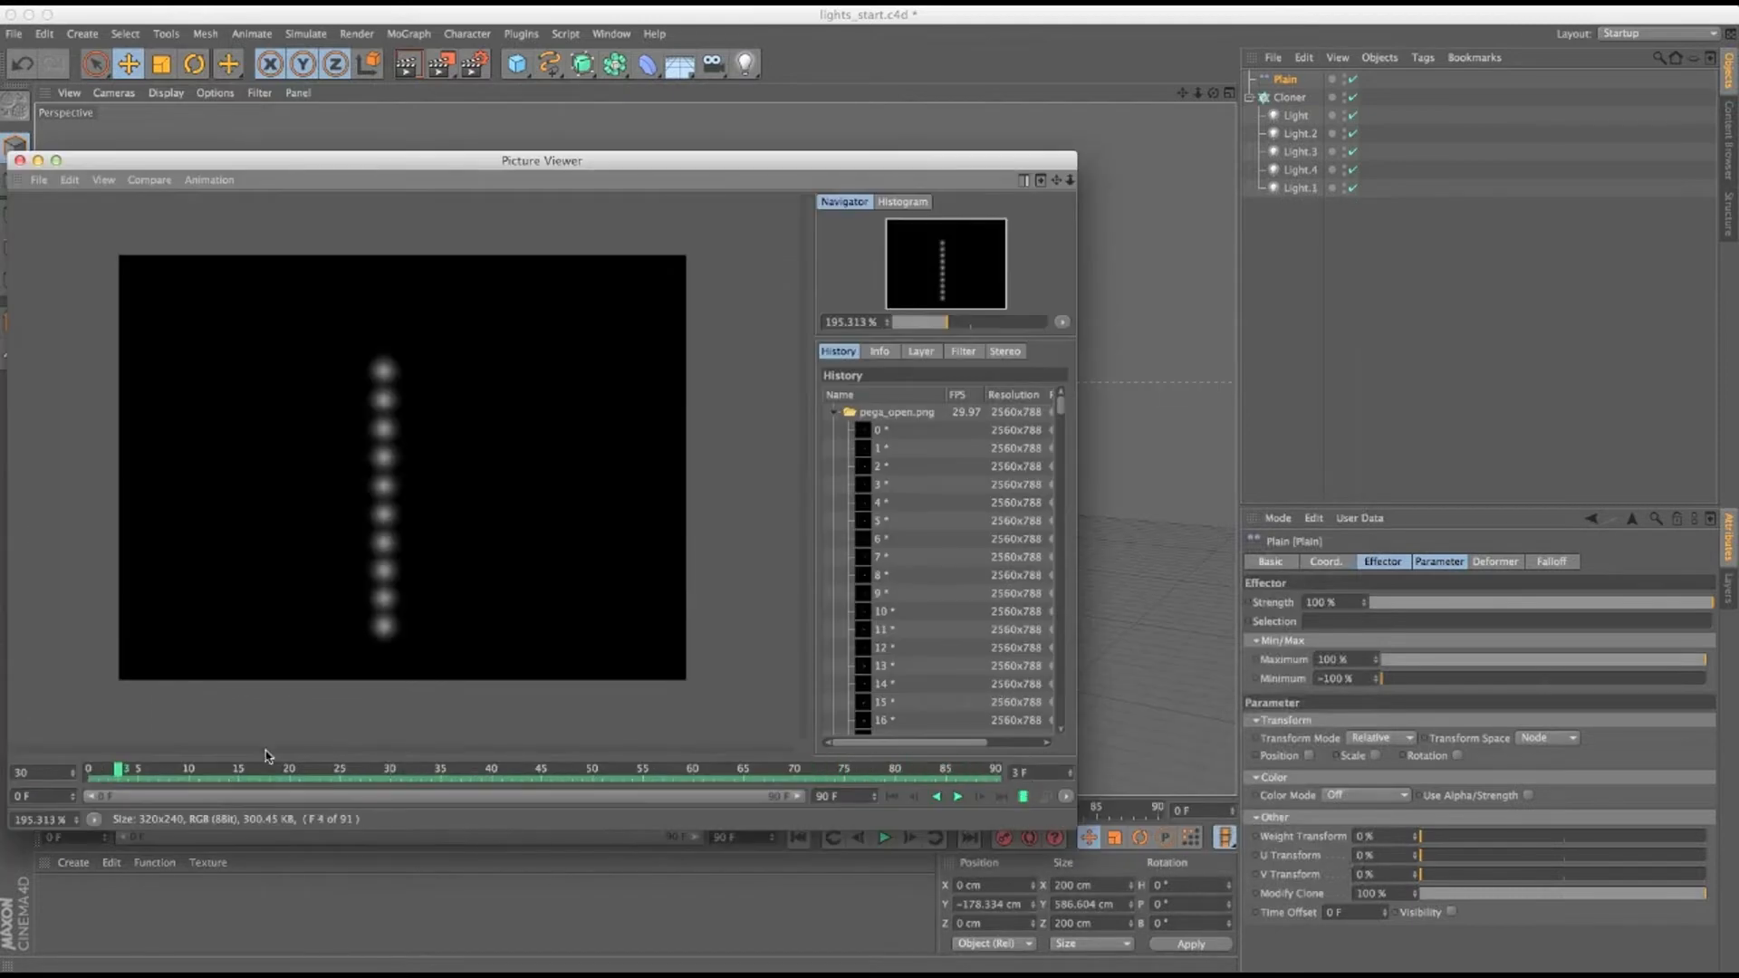
pyautogui.moveTo(137, 774)
pyautogui.mouseDown()
pyautogui.moveTo(498, 770)
pyautogui.moveTo(2, 754)
pyautogui.mouseUp()
pyautogui.click(1024, 799)
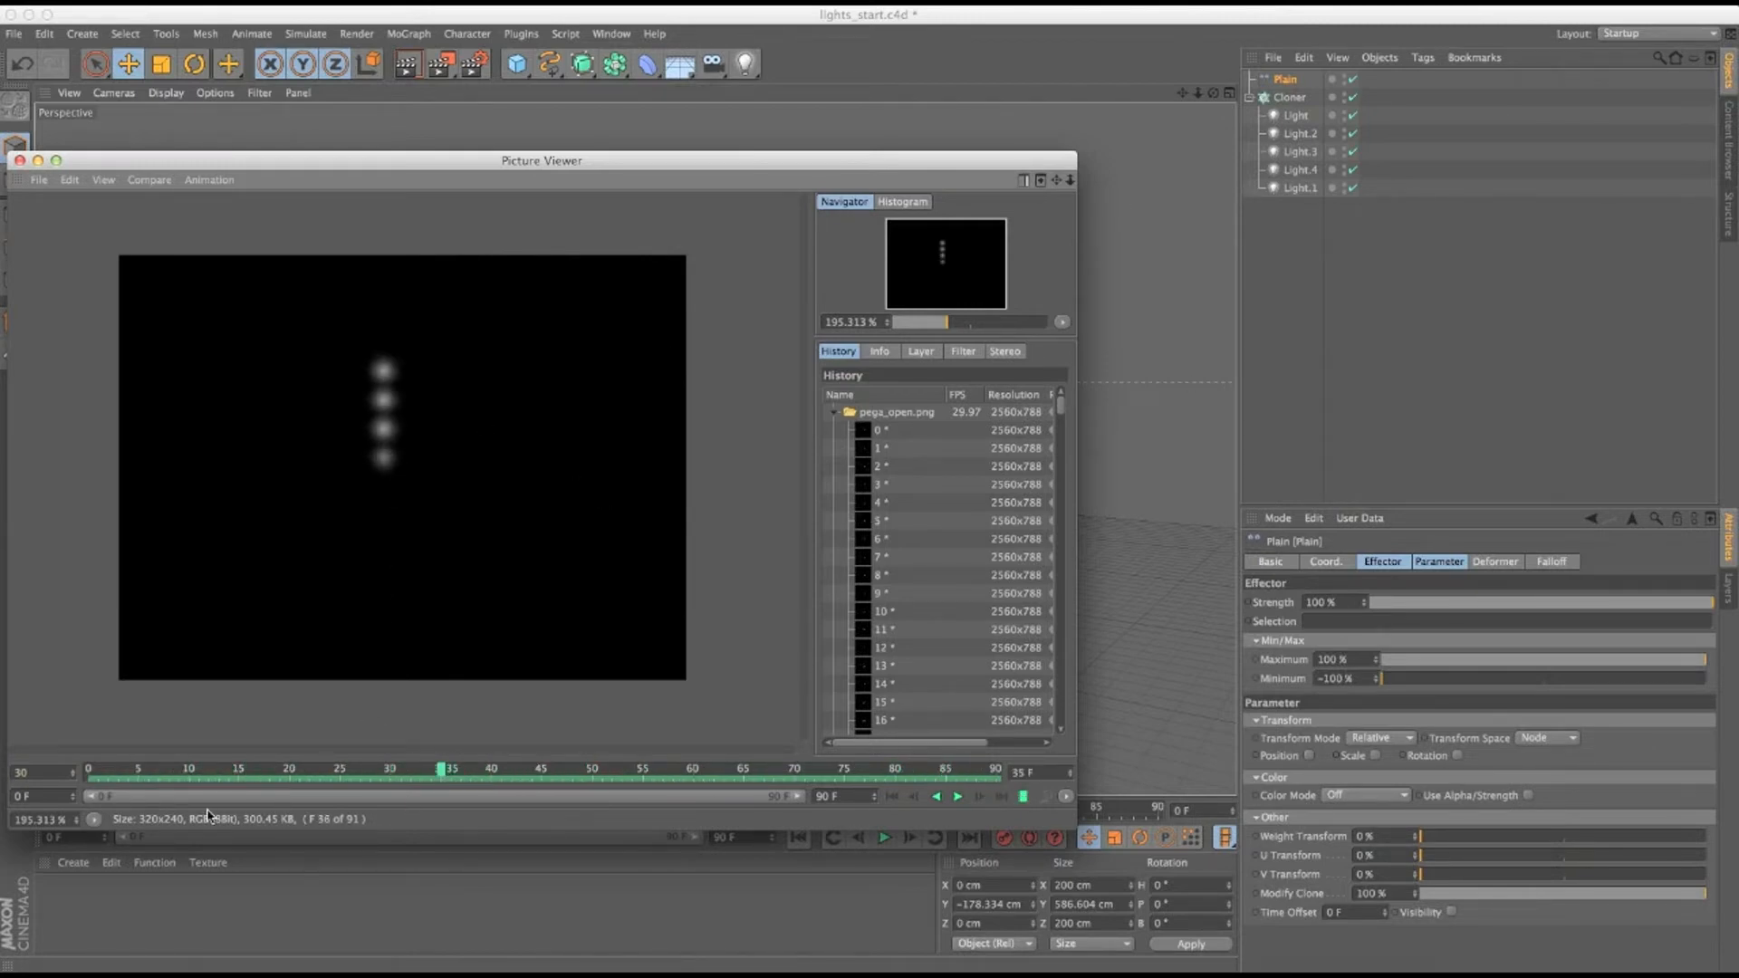
pyautogui.click(201, 776)
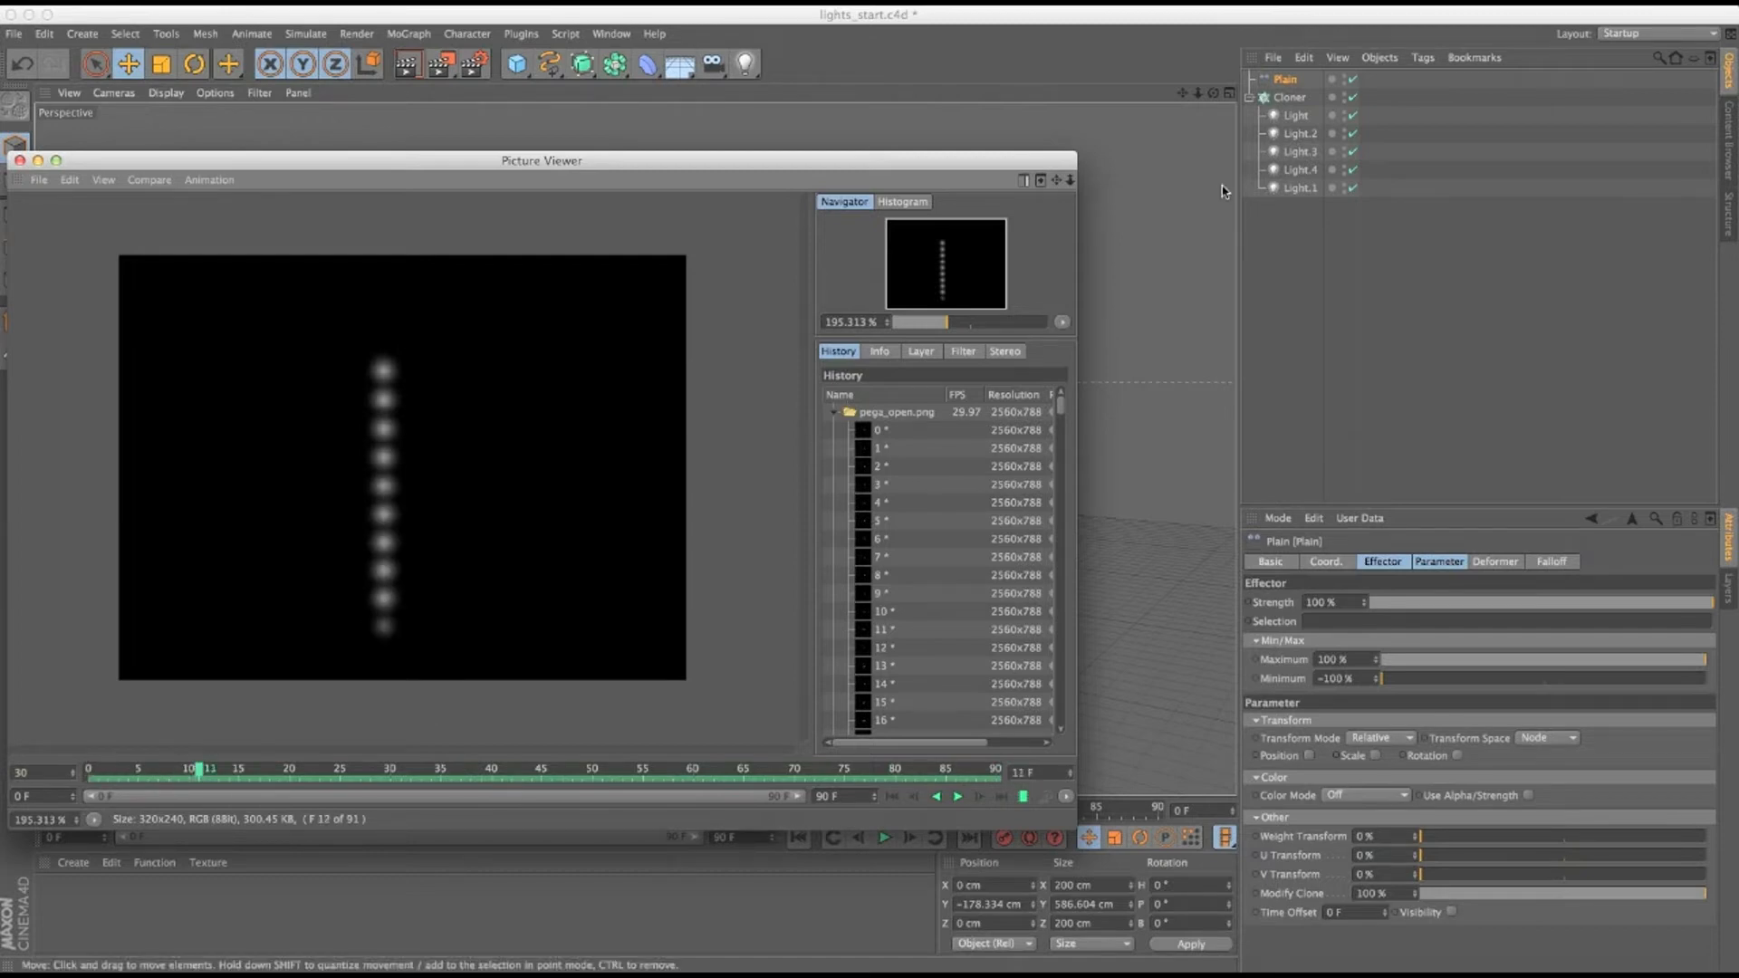
# Reverse the order of the Cloner's child lights so intensities run from 0% first to 100% last, checking each light's intensity.
pyautogui.click(1274, 116)
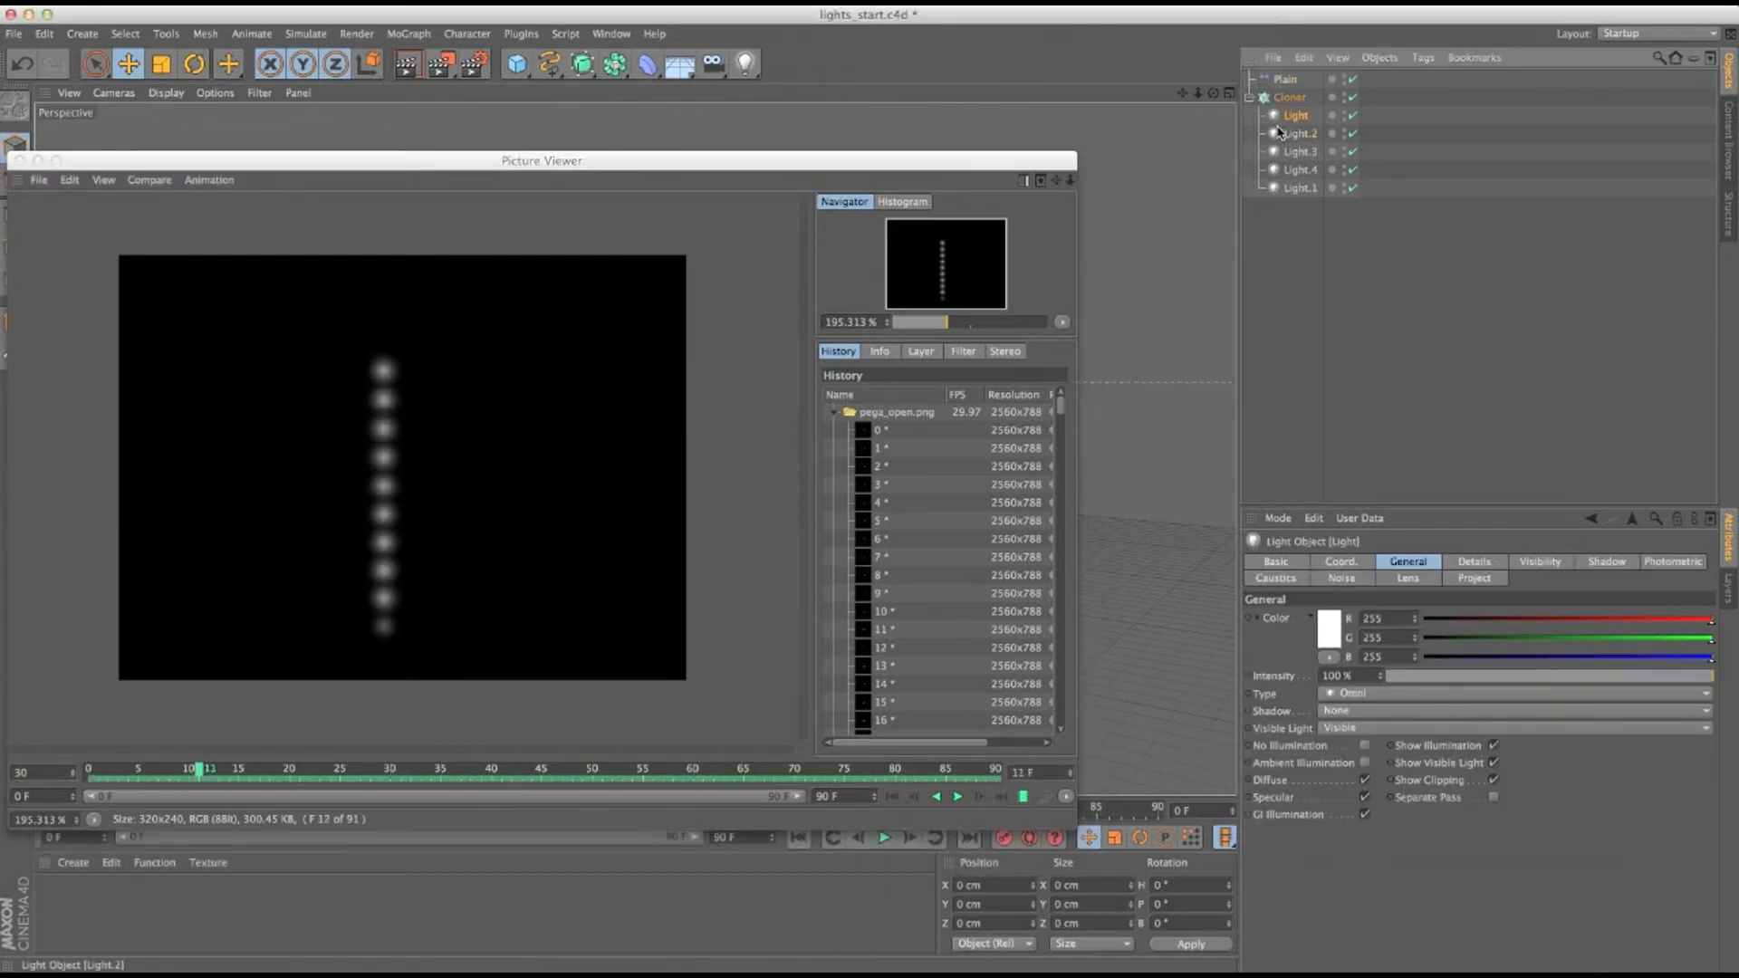
pyautogui.moveTo(1301, 190)
pyautogui.mouseDown()
pyautogui.moveTo(1298, 107)
pyautogui.moveTo(1298, 185)
pyautogui.moveTo(1304, 148)
pyautogui.moveTo(1298, 163)
pyautogui.mouseUp()
pyautogui.click(1298, 188)
pyautogui.click(1299, 169)
pyautogui.click(1302, 152)
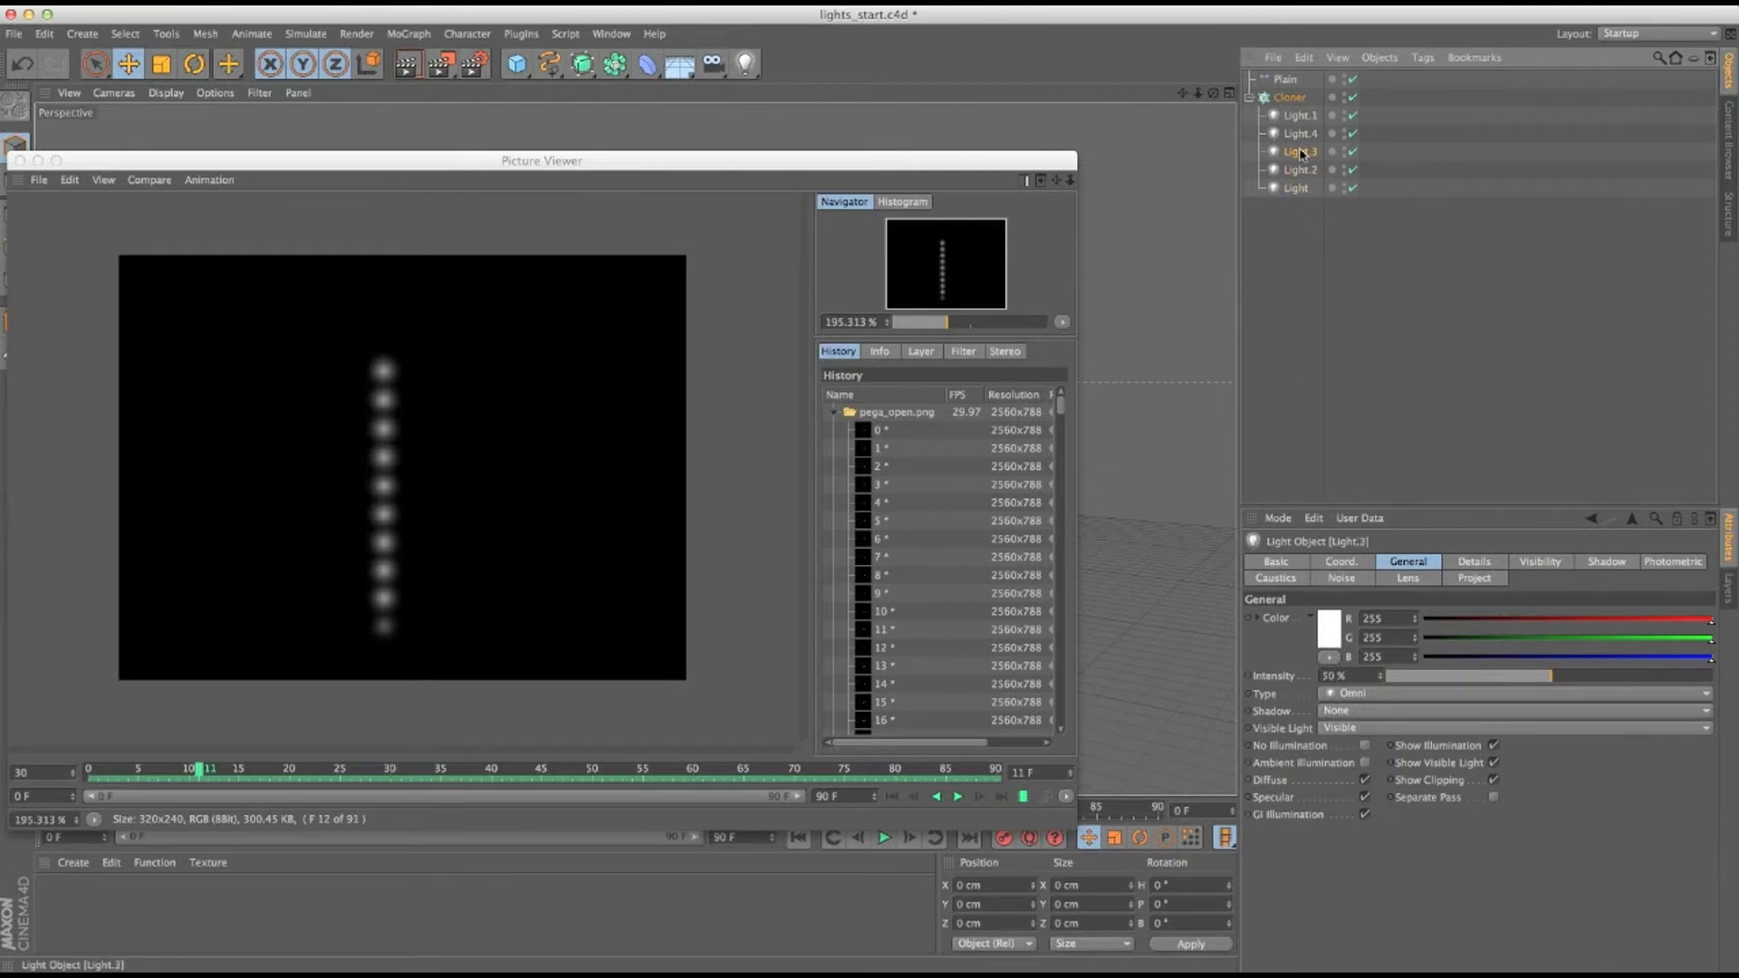
pyautogui.click(1300, 134)
pyautogui.click(1300, 116)
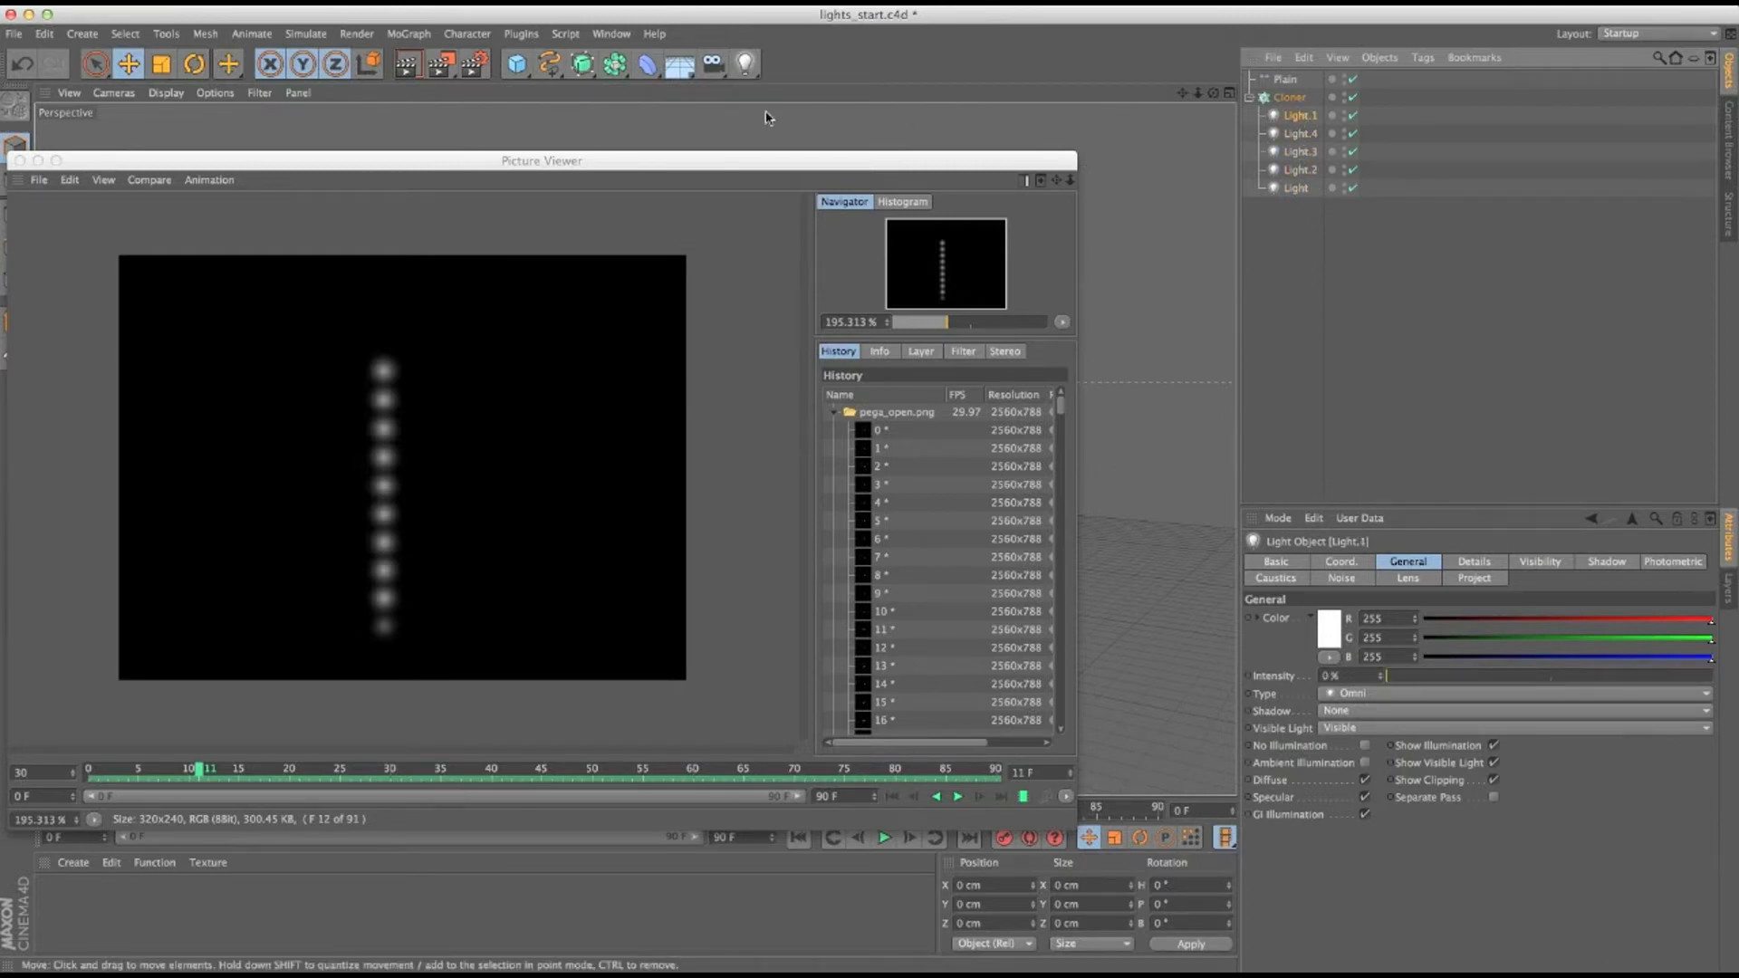
# Clear the preview away, render the view at frame 38 and check the Cloner's object and transform settings.
pyautogui.moveTo(428, 151); pyautogui.dragTo(996, 632)
pyautogui.click(585, 643)
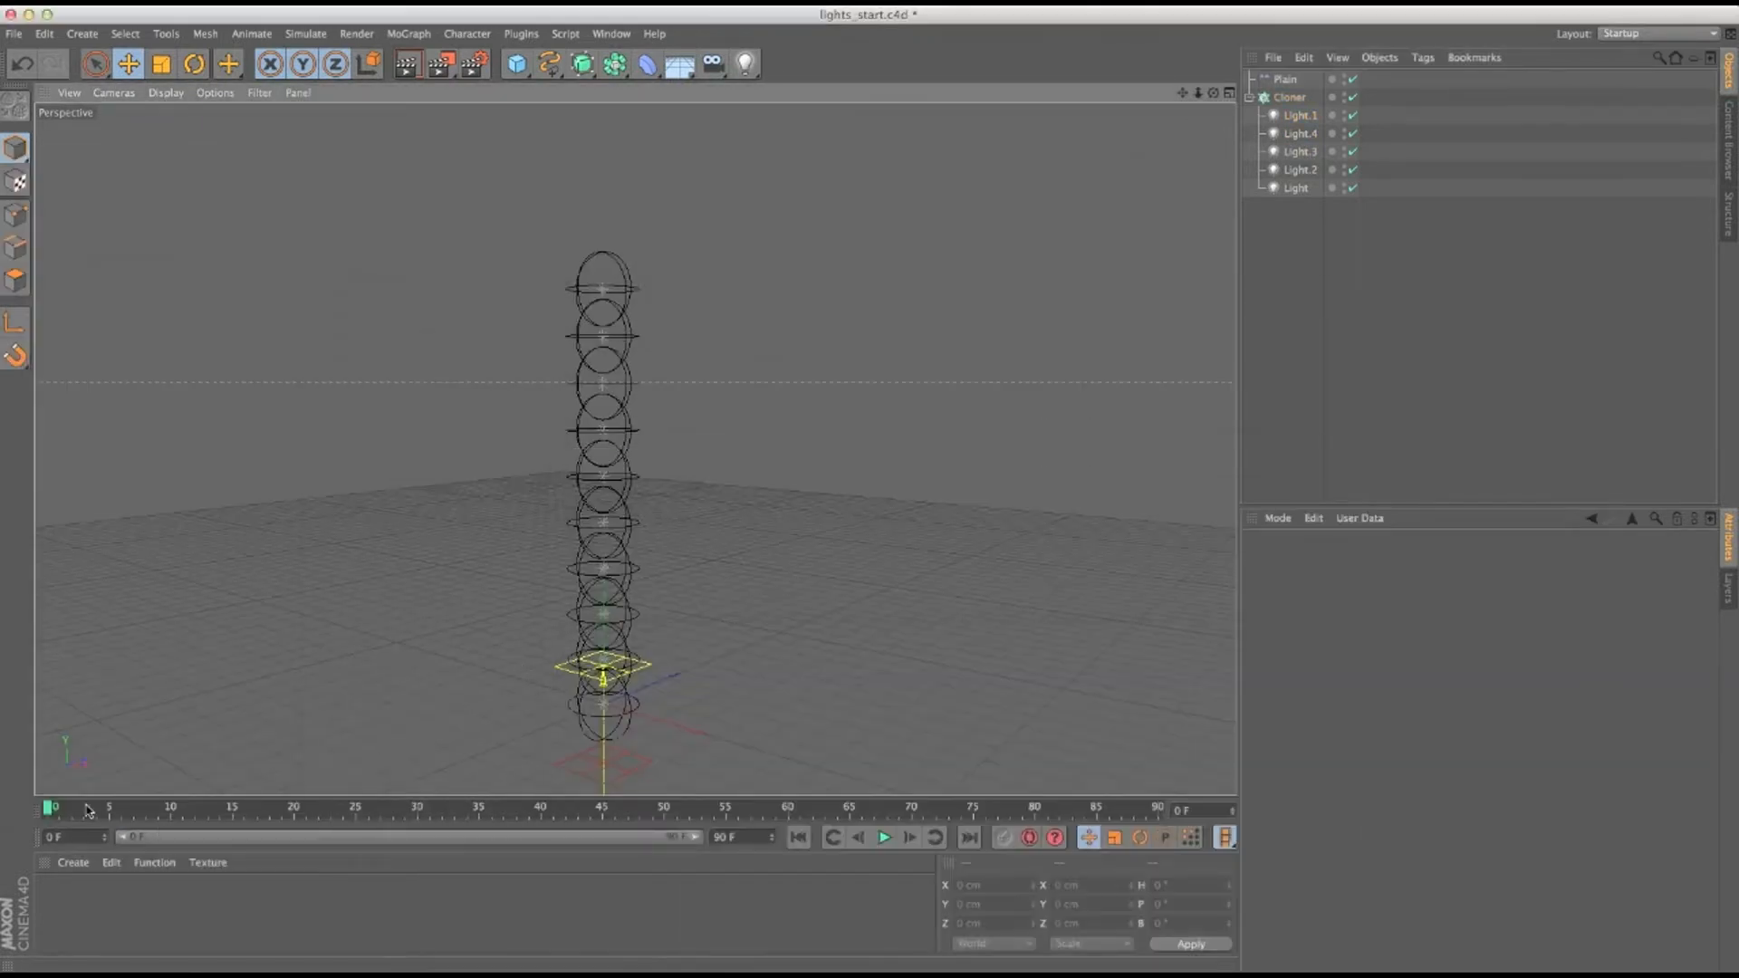
pyautogui.press('F8')
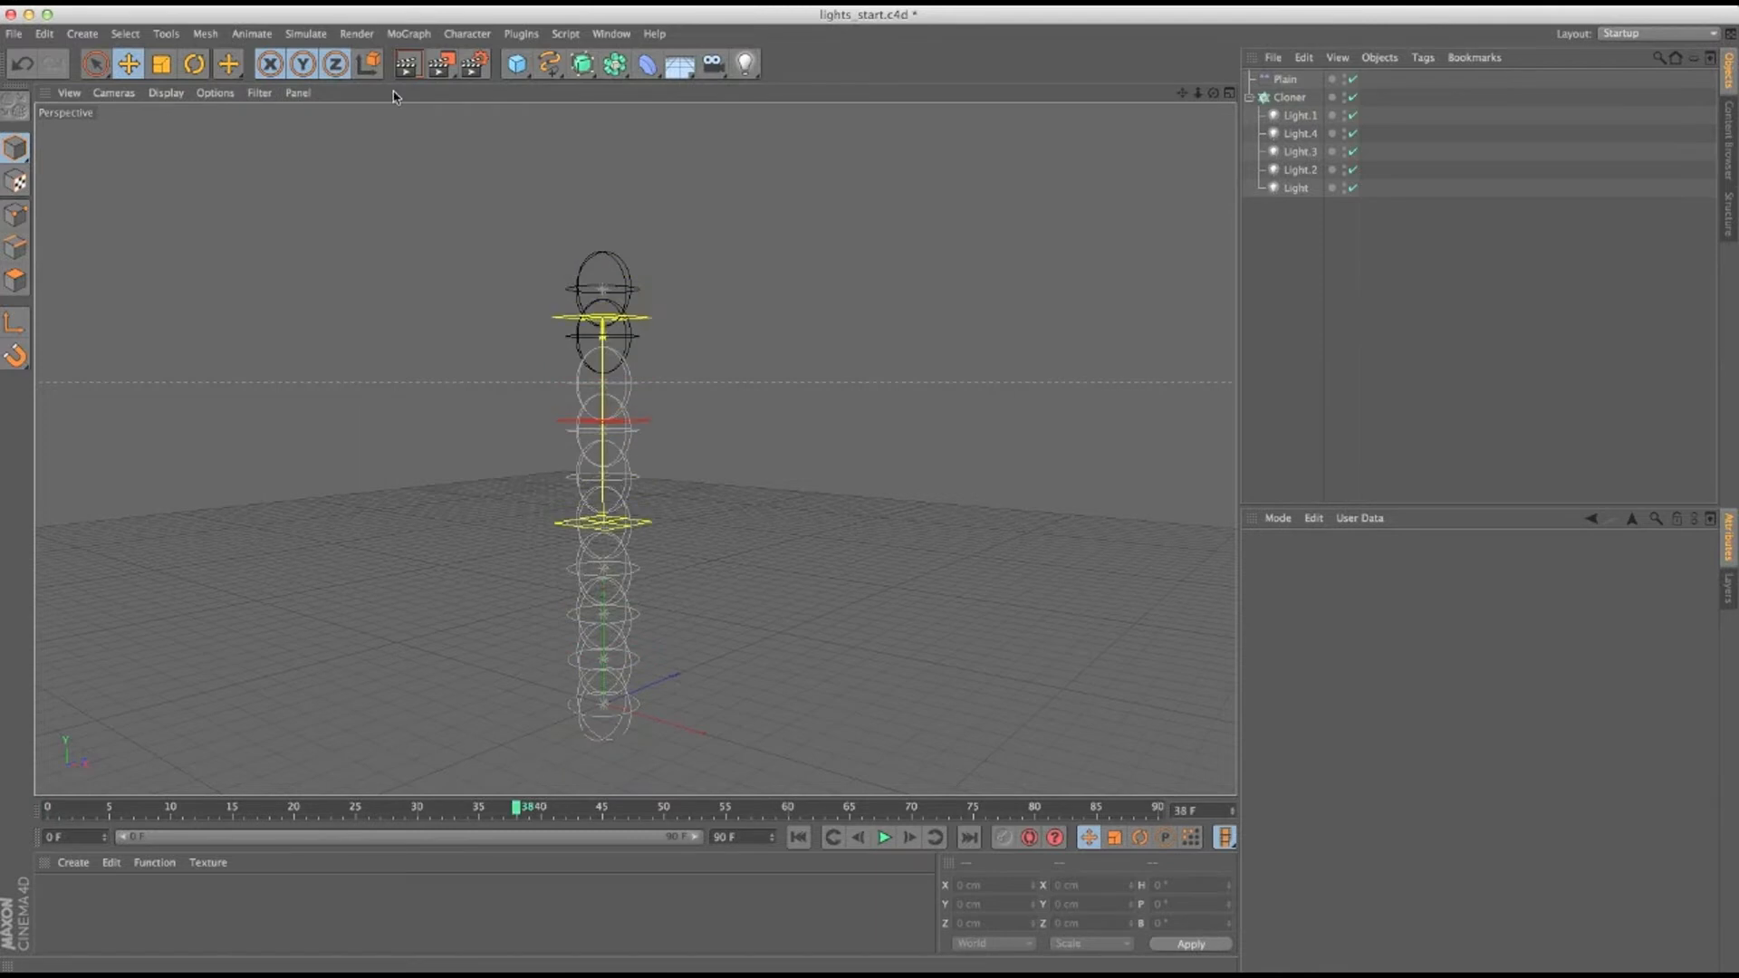
pyautogui.click(407, 63)
pyautogui.click(1289, 97)
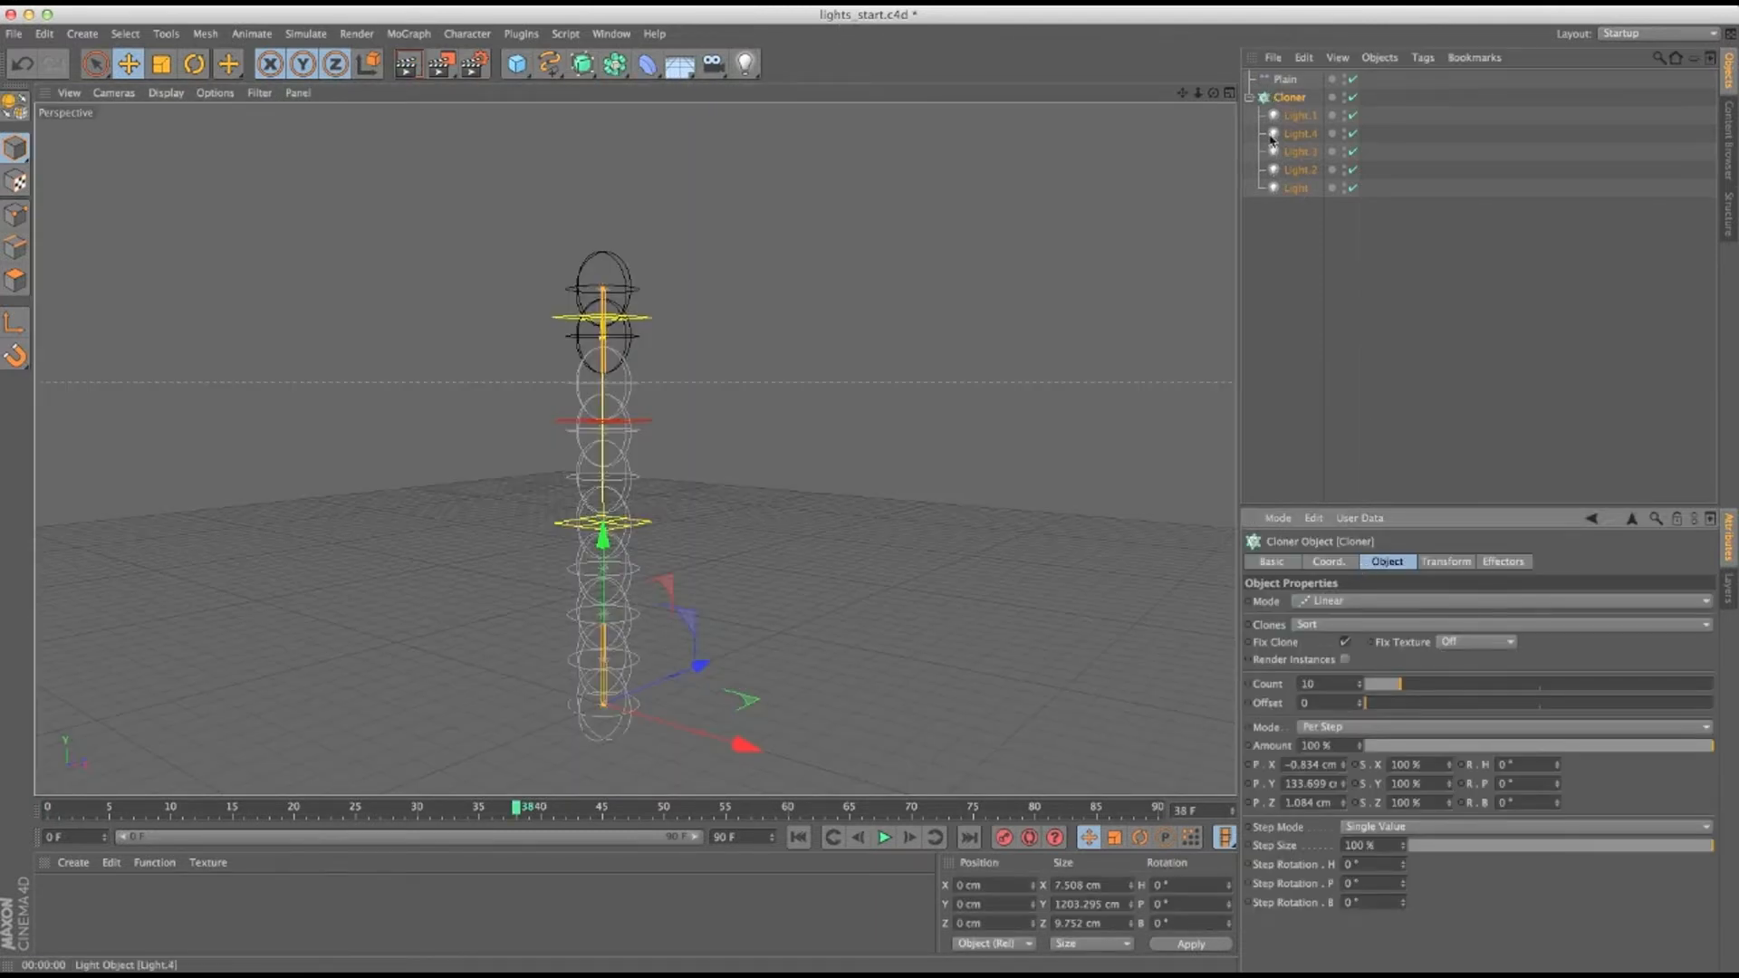
pyautogui.click(1433, 562)
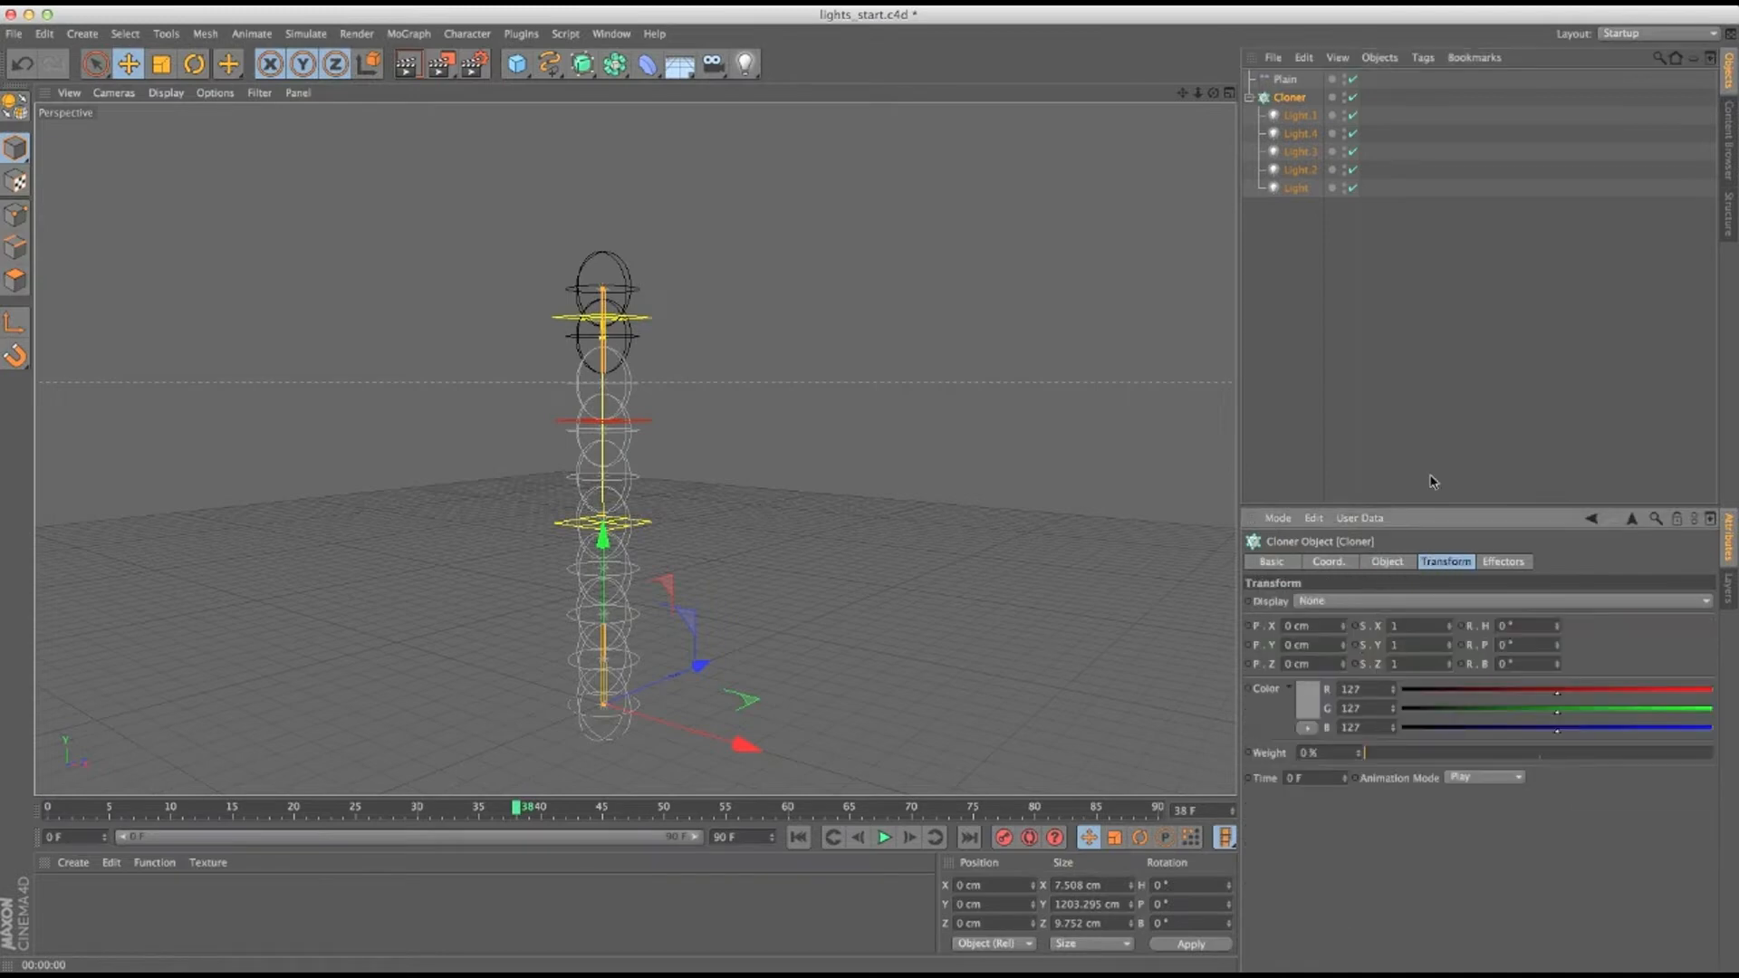
# Try the Plain effector's Minimum at 0%, and set it back to -100%.
pyautogui.click(1282, 79)
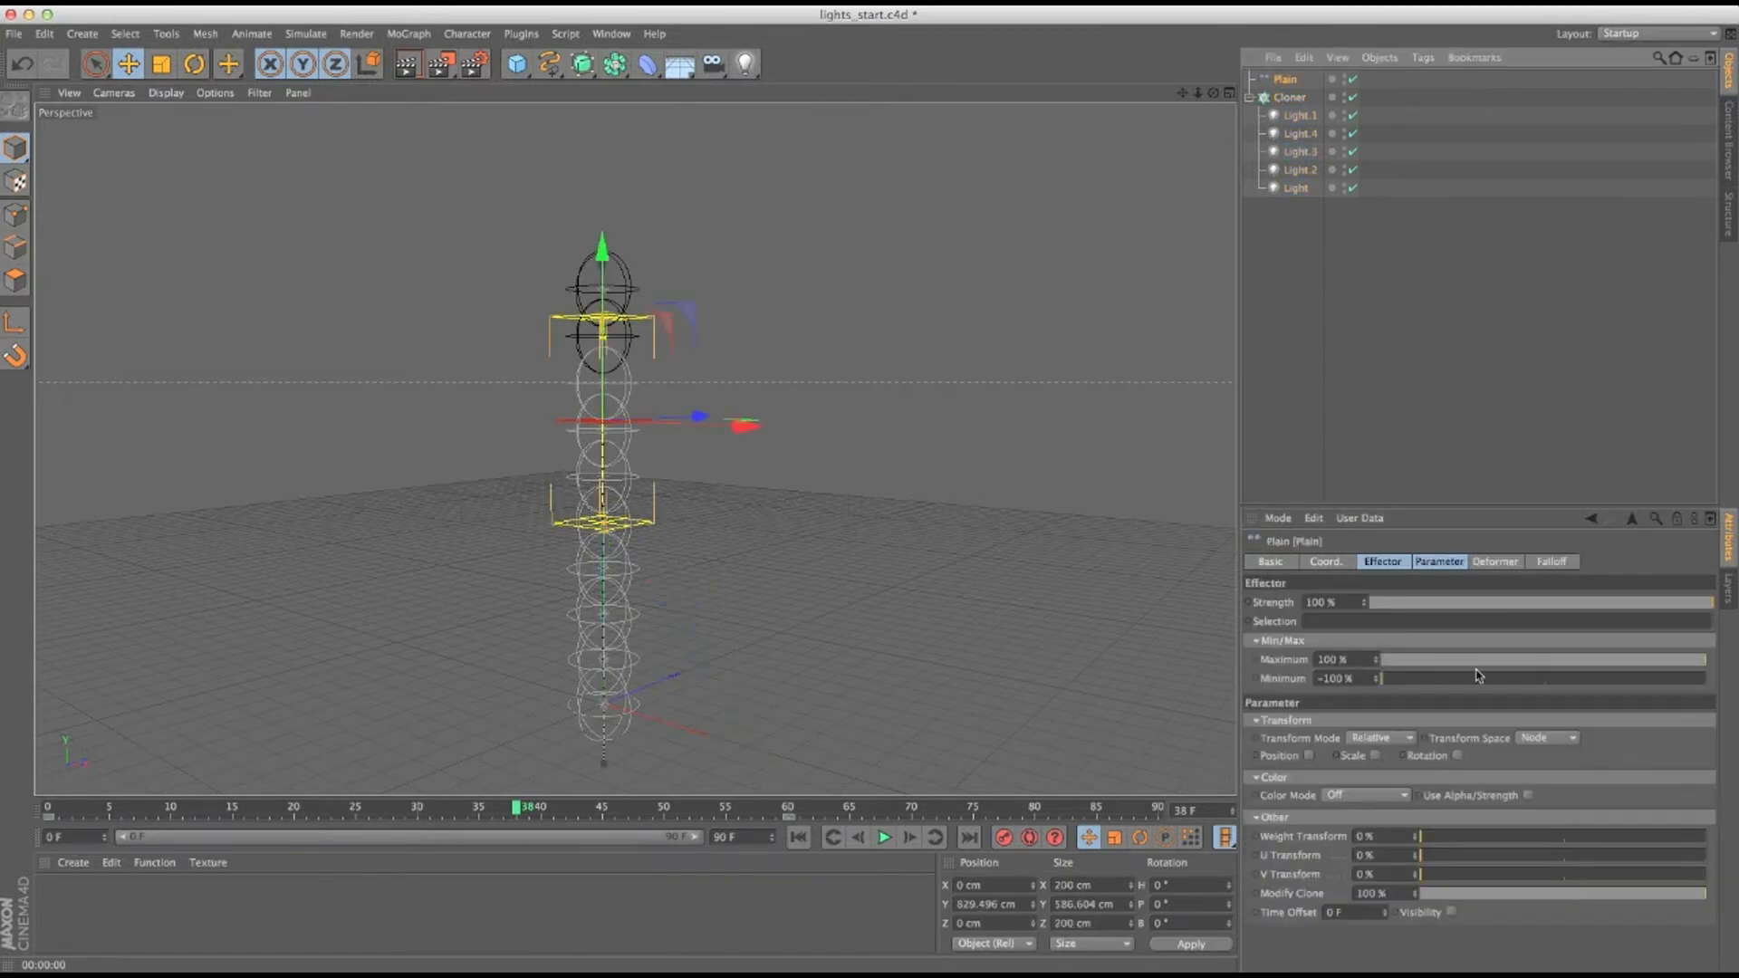
pyautogui.moveTo(1478, 676); pyautogui.dragTo(1563, 684)
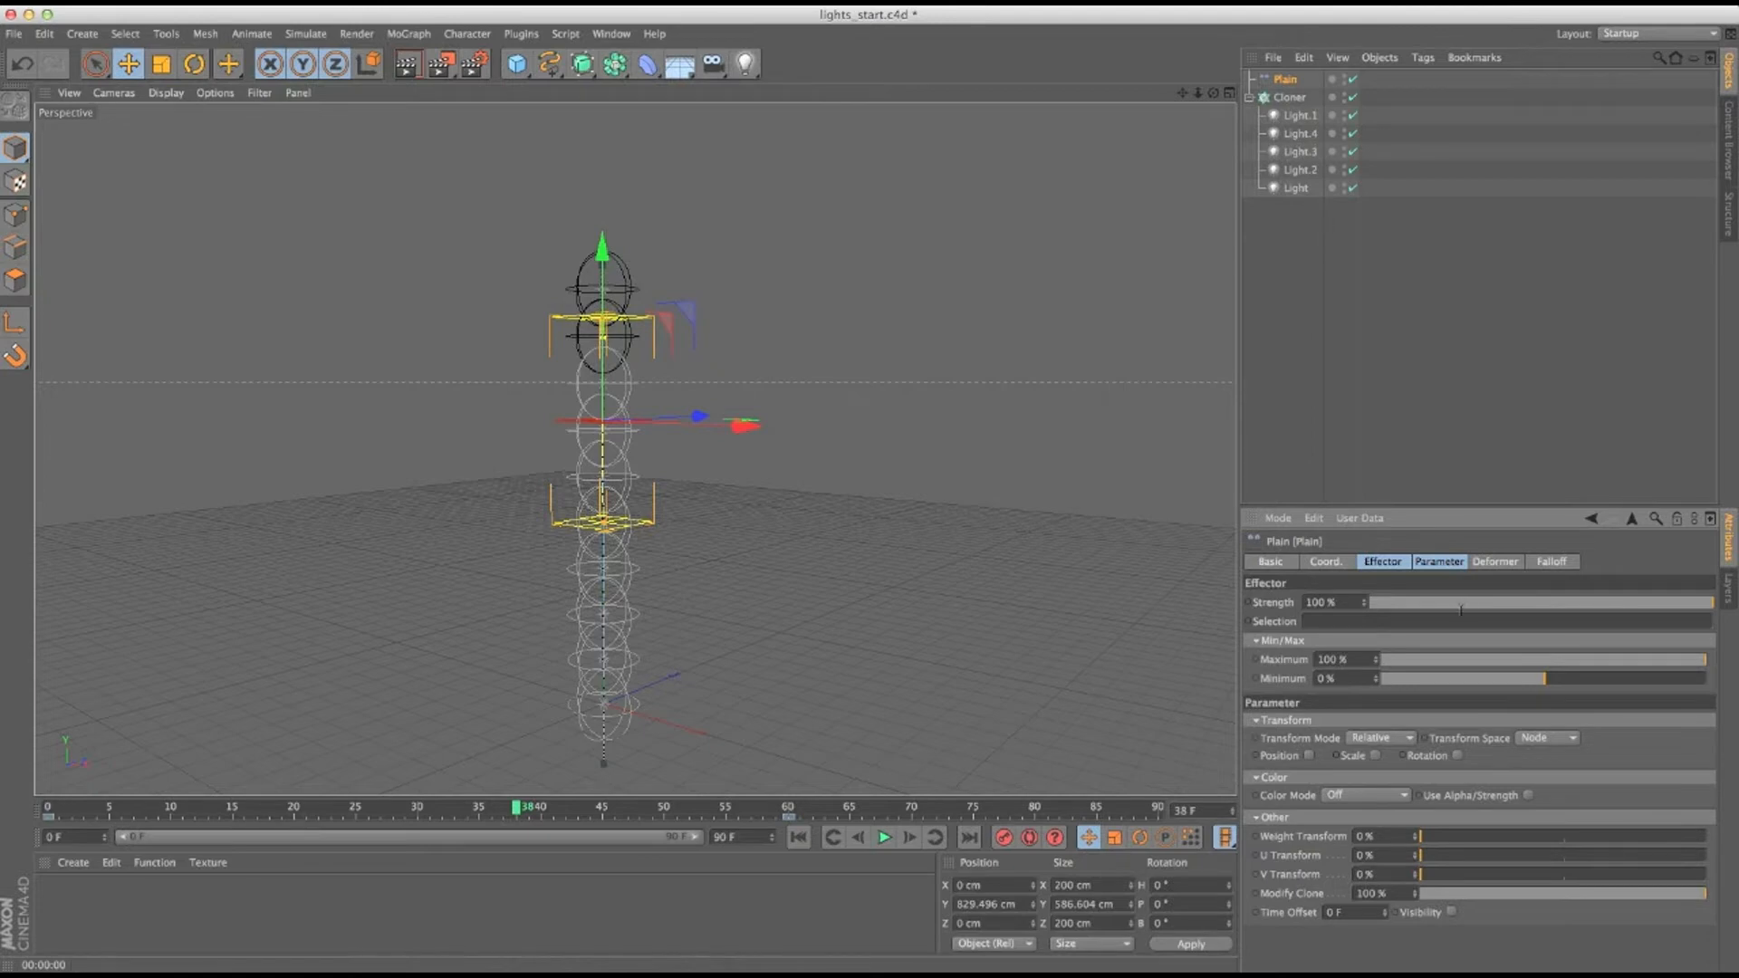
pyautogui.moveTo(1539, 686); pyautogui.dragTo(1448, 676)
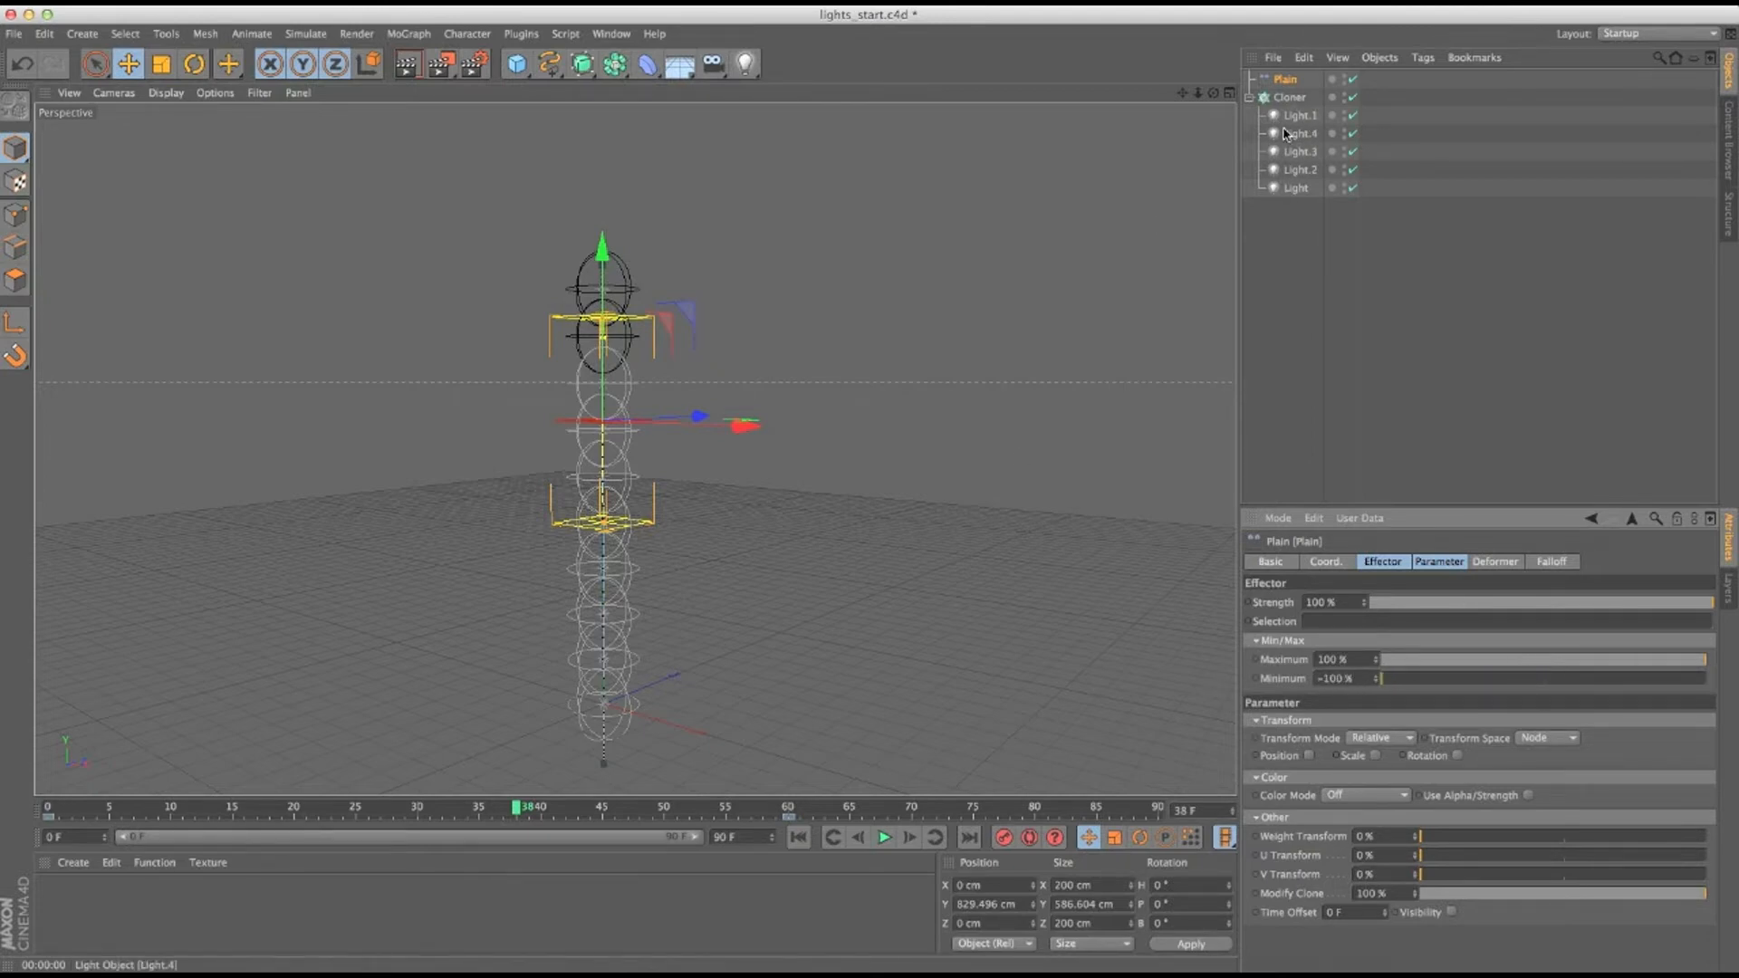
pyautogui.moveTo(1511, 688); pyautogui.dragTo(1359, 686)
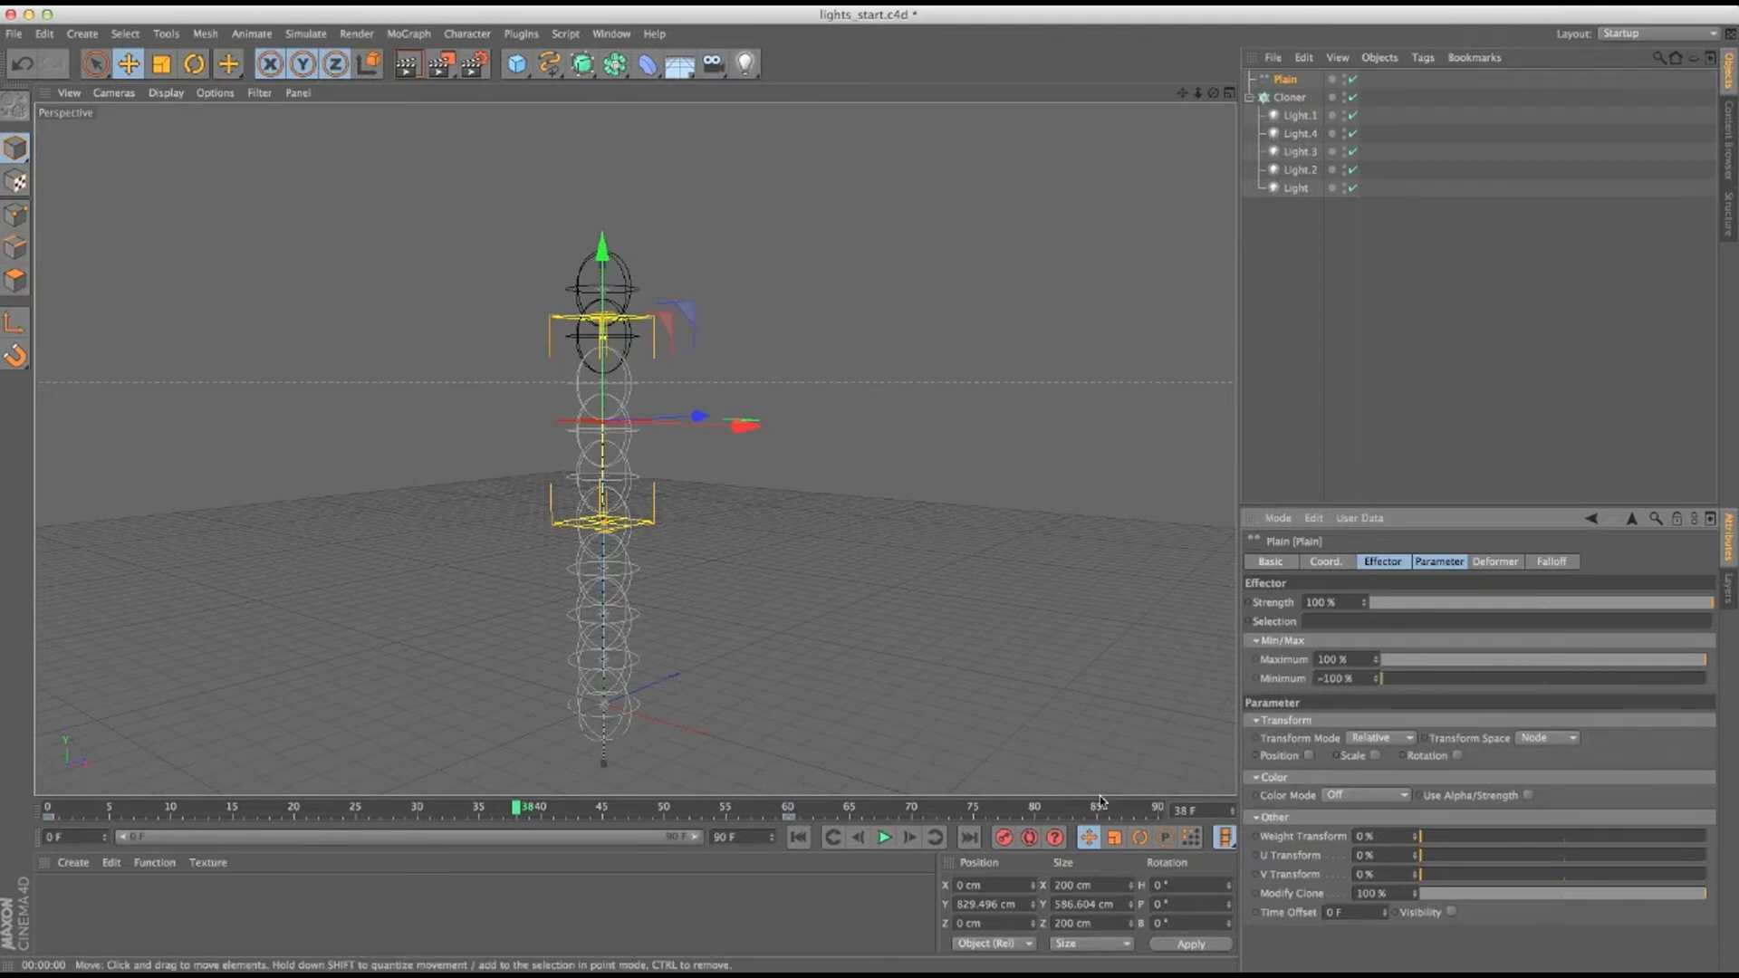
# Try rendering with the Plain effector's Modify Clone at 0%, and restore it to 100%.
pyautogui.moveTo(1438, 899)
pyautogui.mouseDown()
pyautogui.moveTo(1417, 896)
pyautogui.moveTo(1504, 893)
pyautogui.moveTo(1399, 893)
pyautogui.mouseUp()
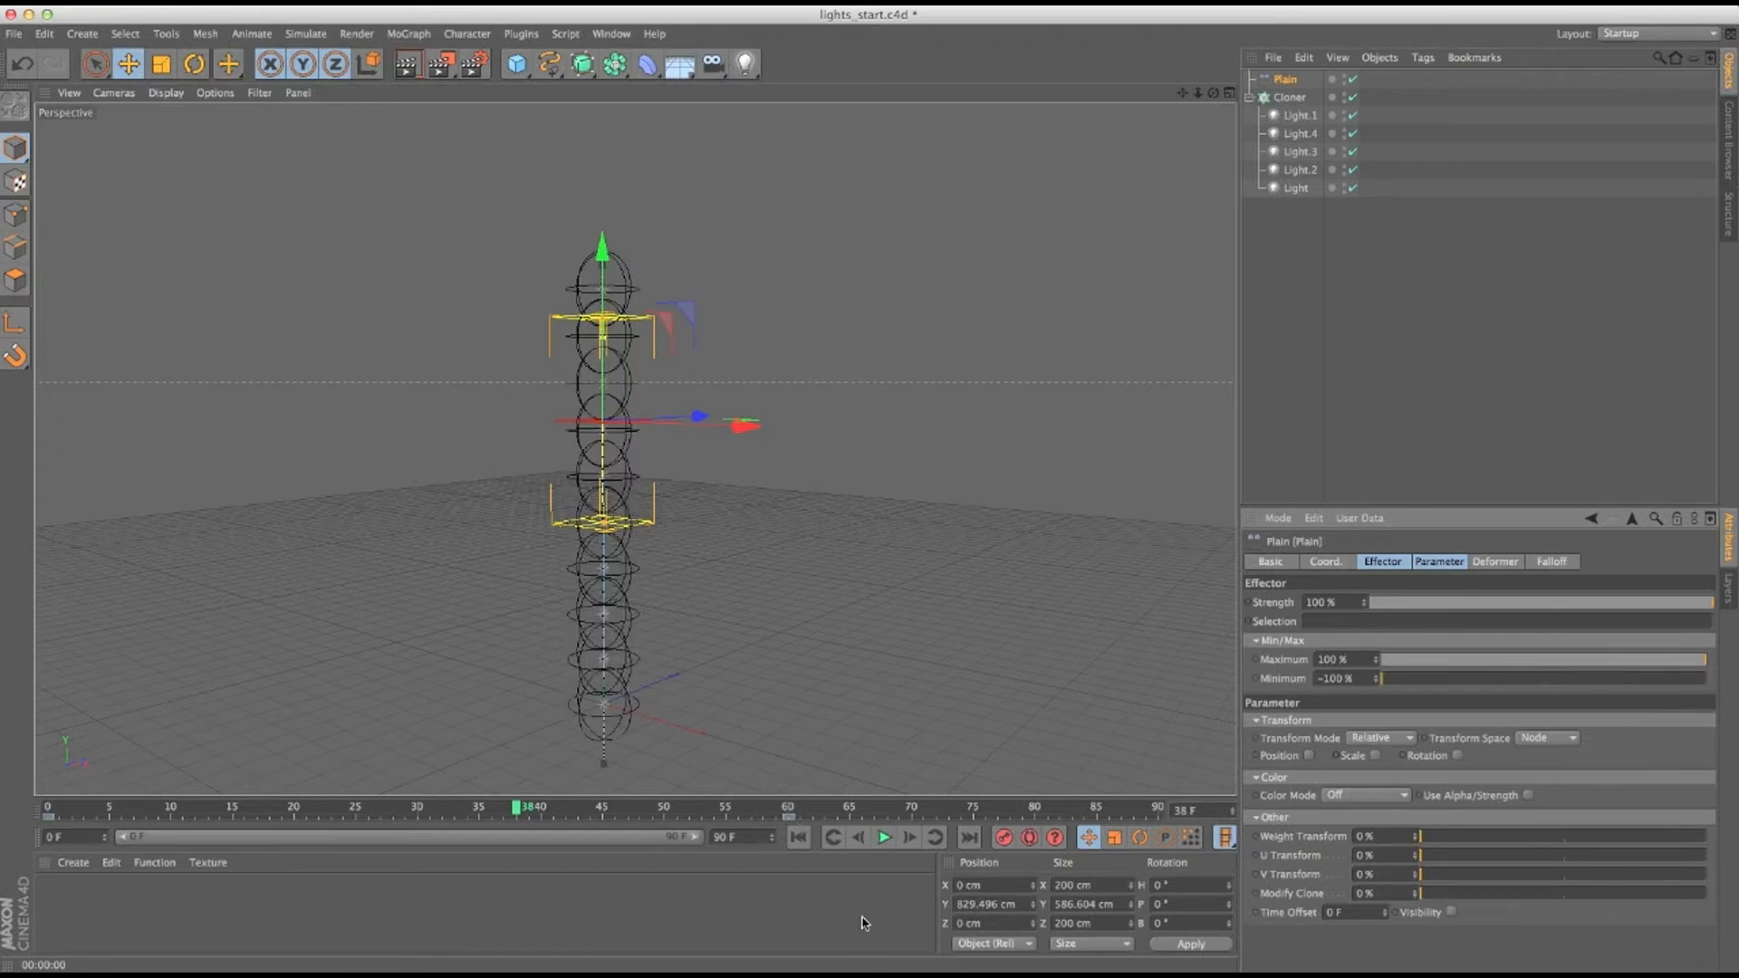
pyautogui.click(407, 72)
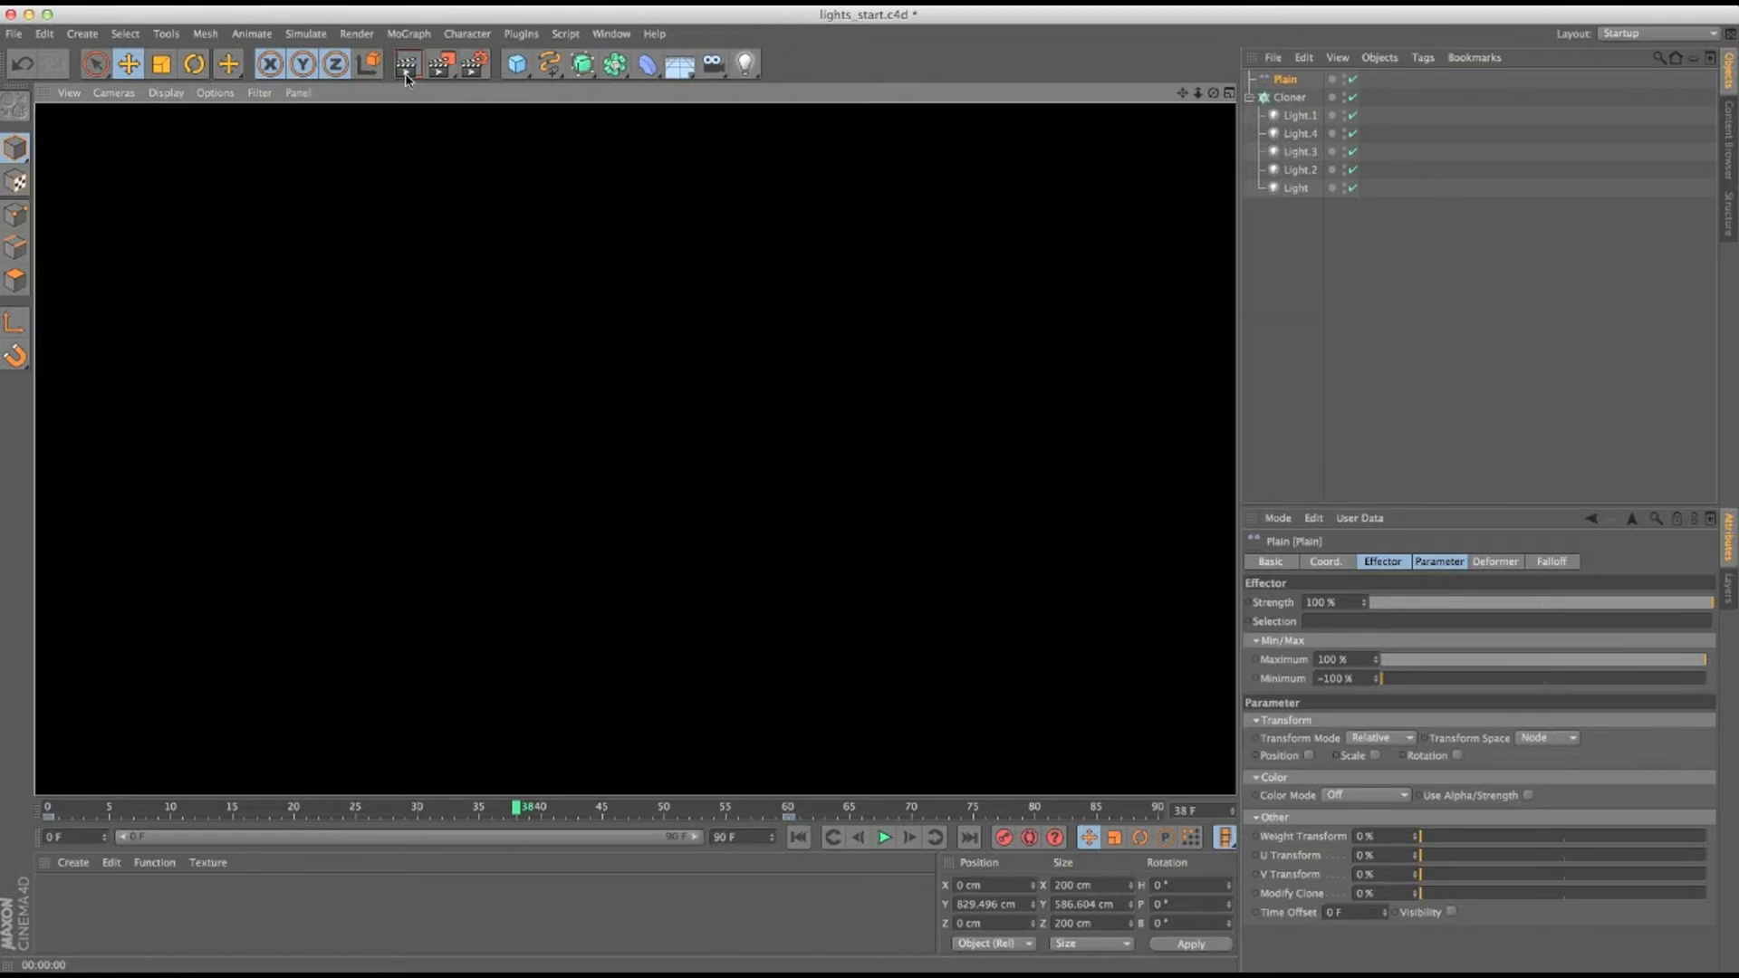
pyautogui.click(1286, 97)
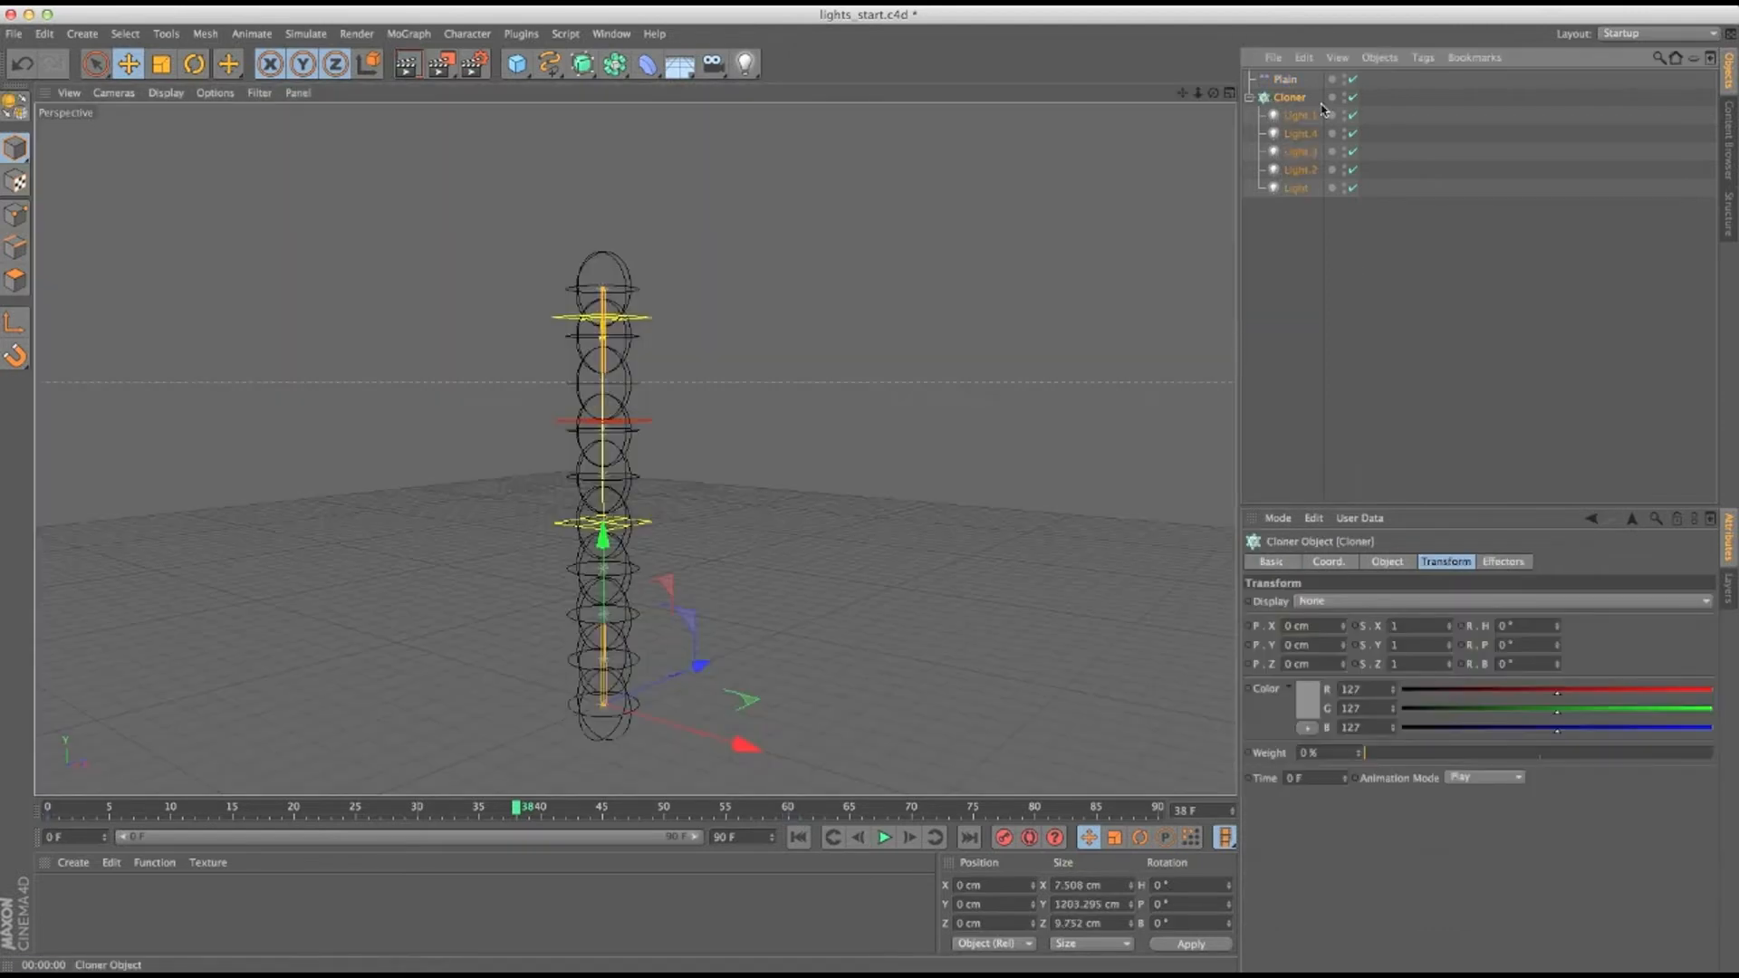
pyautogui.click(1284, 78)
pyautogui.moveTo(1443, 894); pyautogui.dragTo(1707, 894)
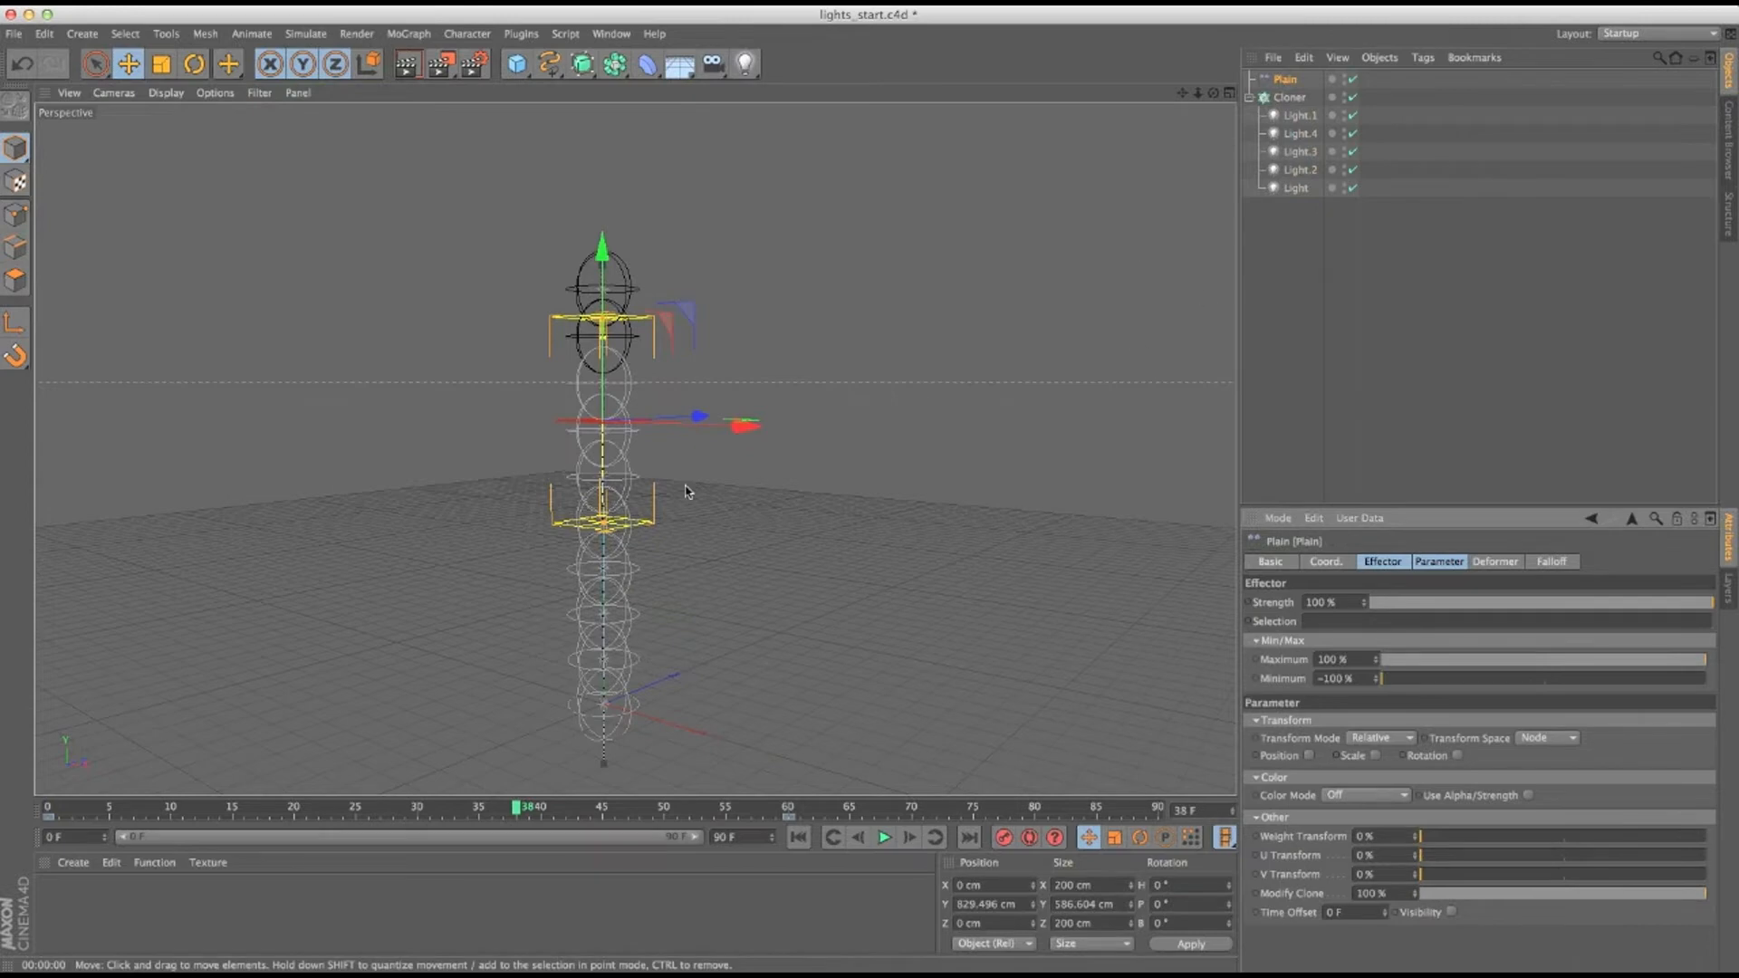
# Compare the falloff's position at frames 23 and 38, and examine the intensities of the Cloner's child lights.
pyautogui.moveTo(330, 807); pyautogui.dragTo(354, 808)
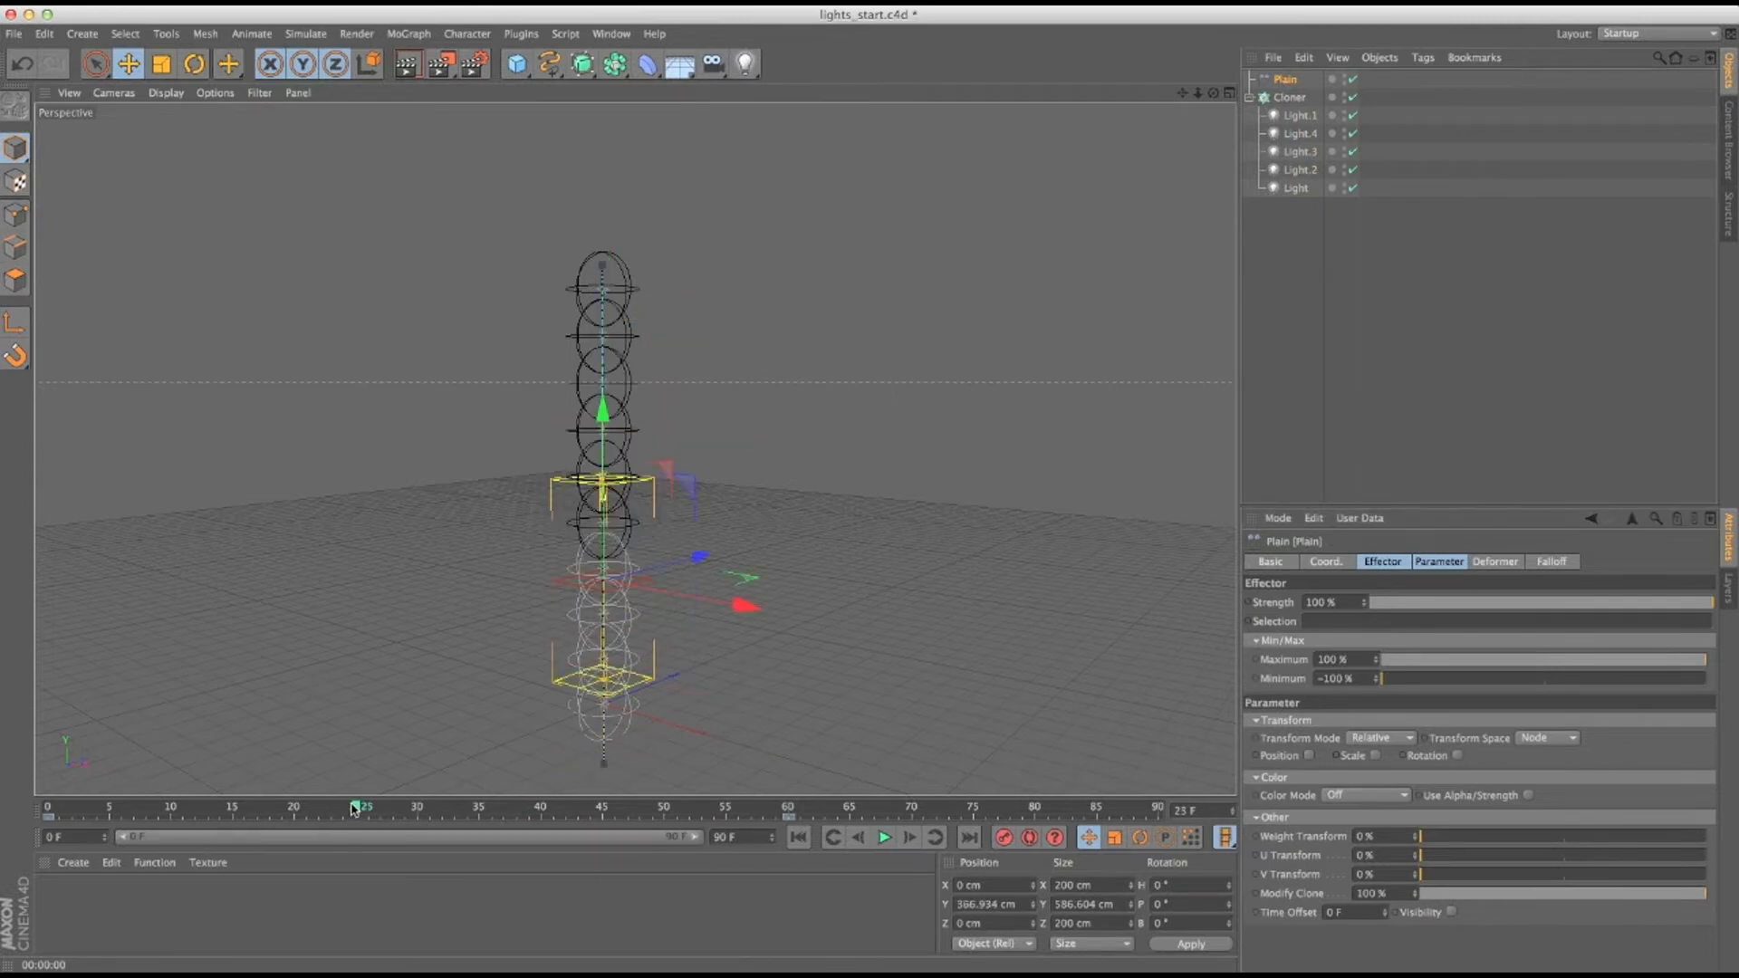
pyautogui.moveTo(354, 806); pyautogui.dragTo(517, 806)
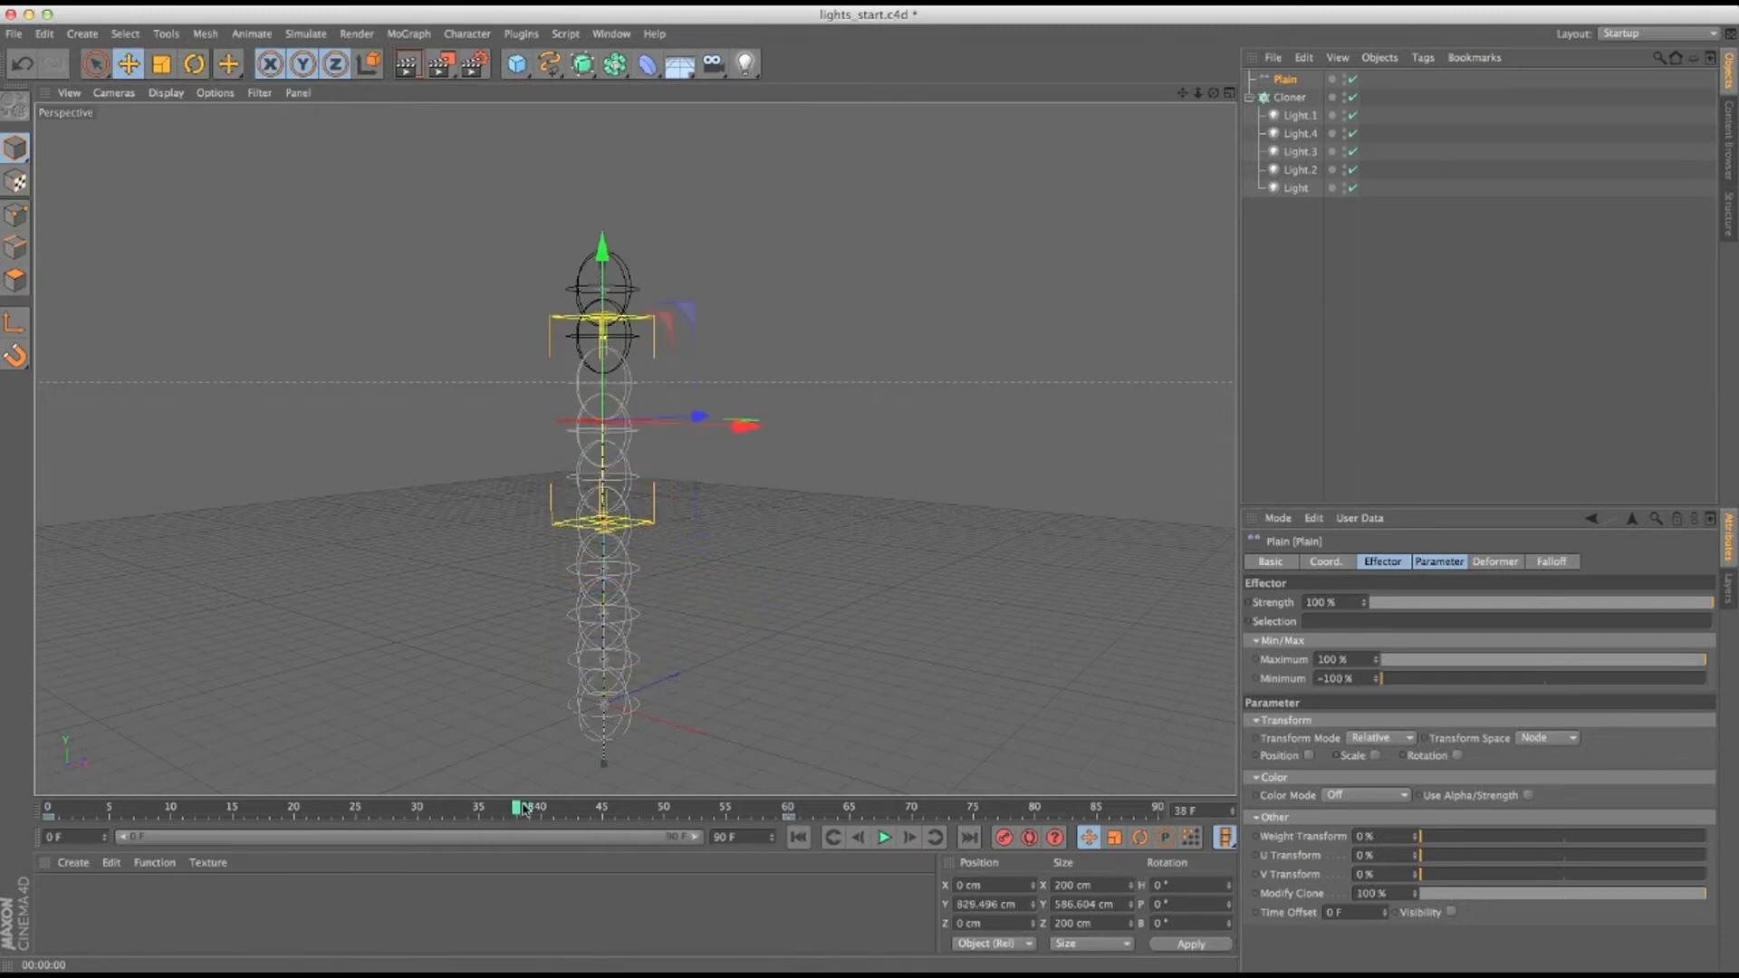
pyautogui.click(1288, 135)
pyautogui.click(1287, 152)
pyautogui.click(1285, 172)
pyautogui.click(1301, 149)
pyautogui.click(1302, 135)
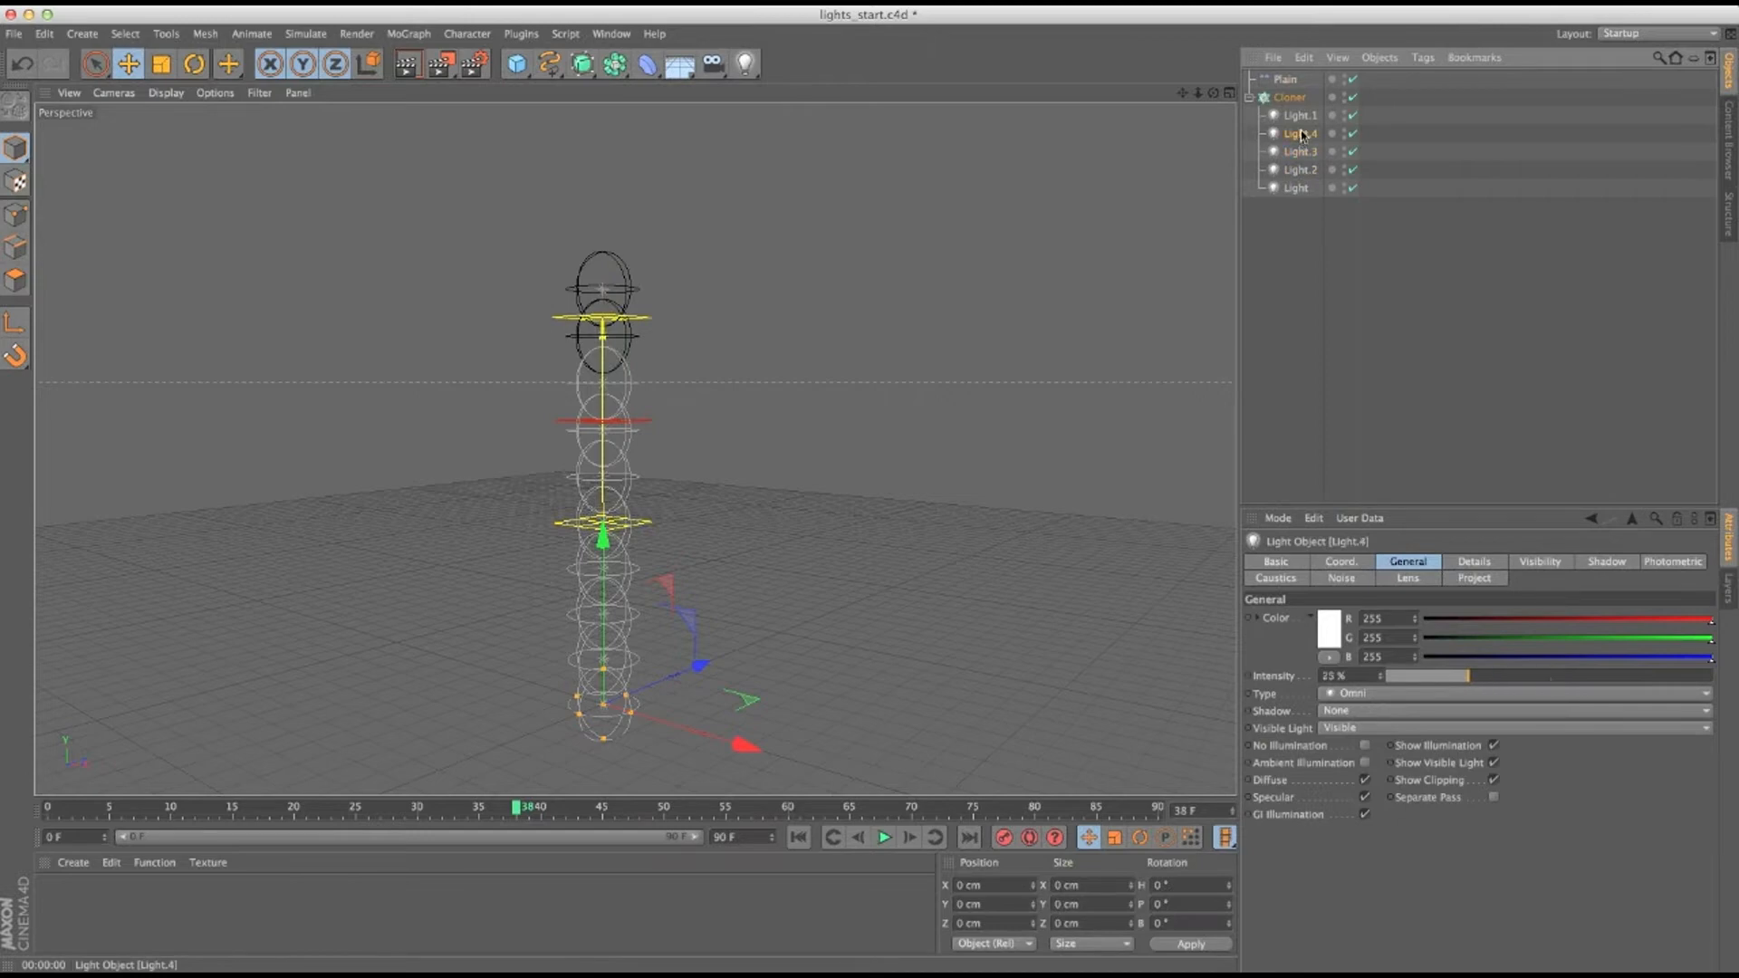
pyautogui.click(1296, 188)
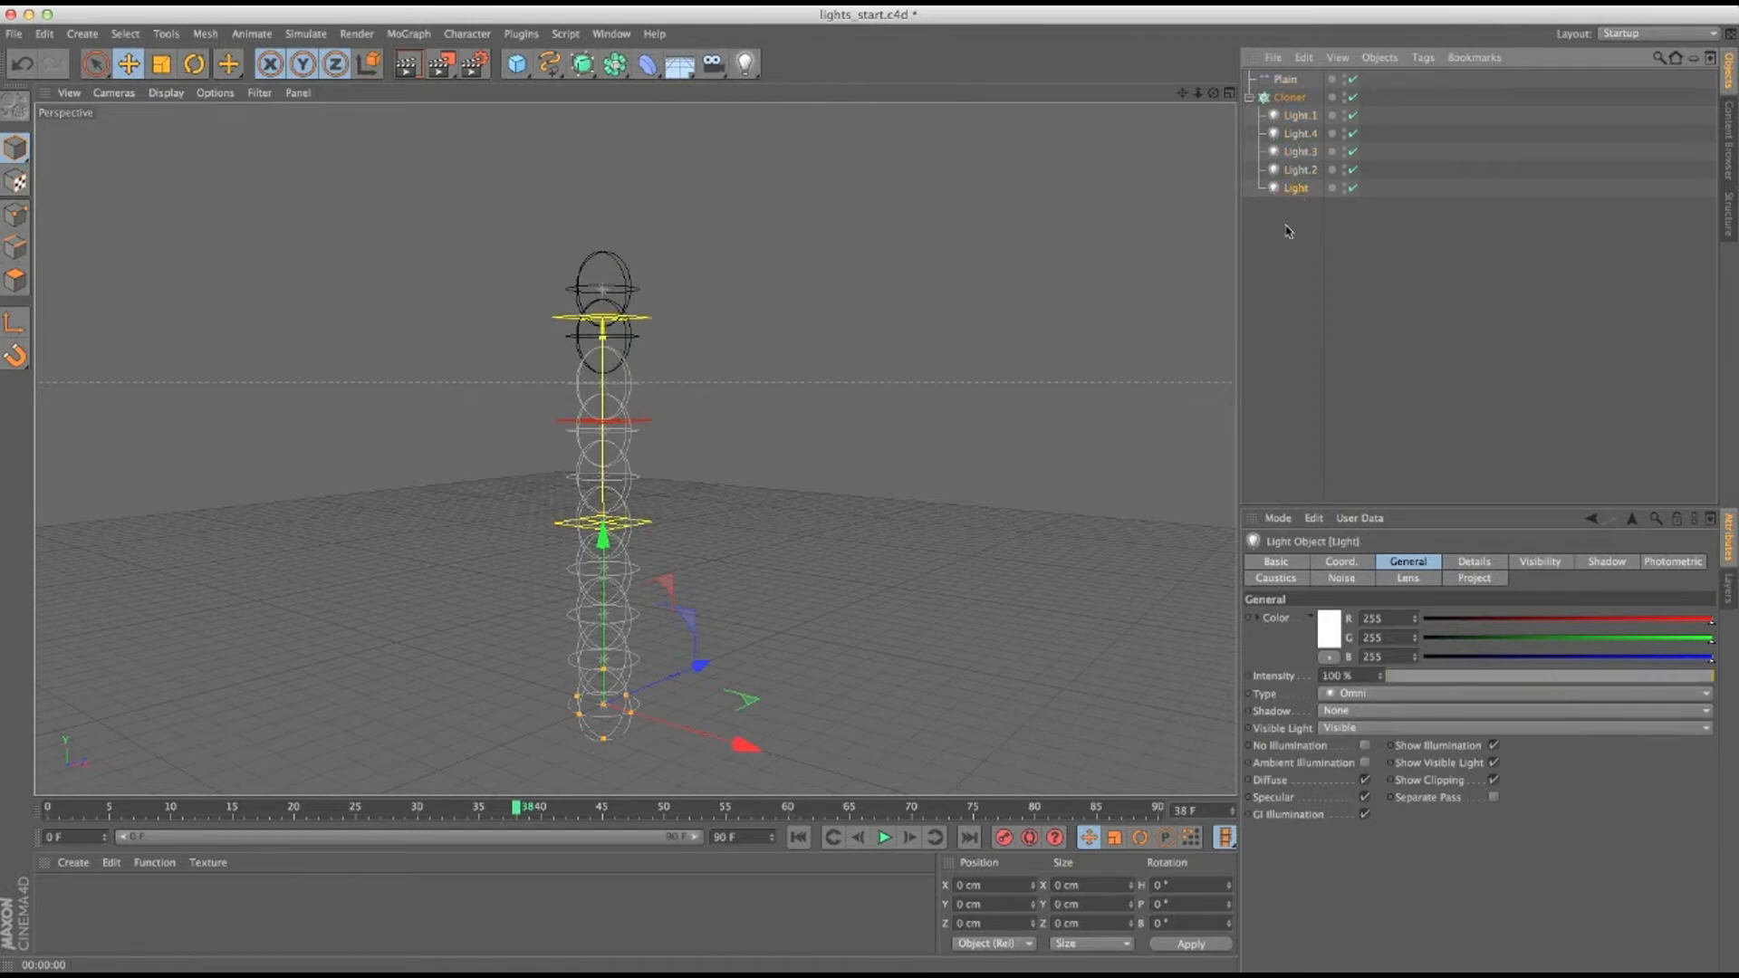
pyautogui.click(1300, 134)
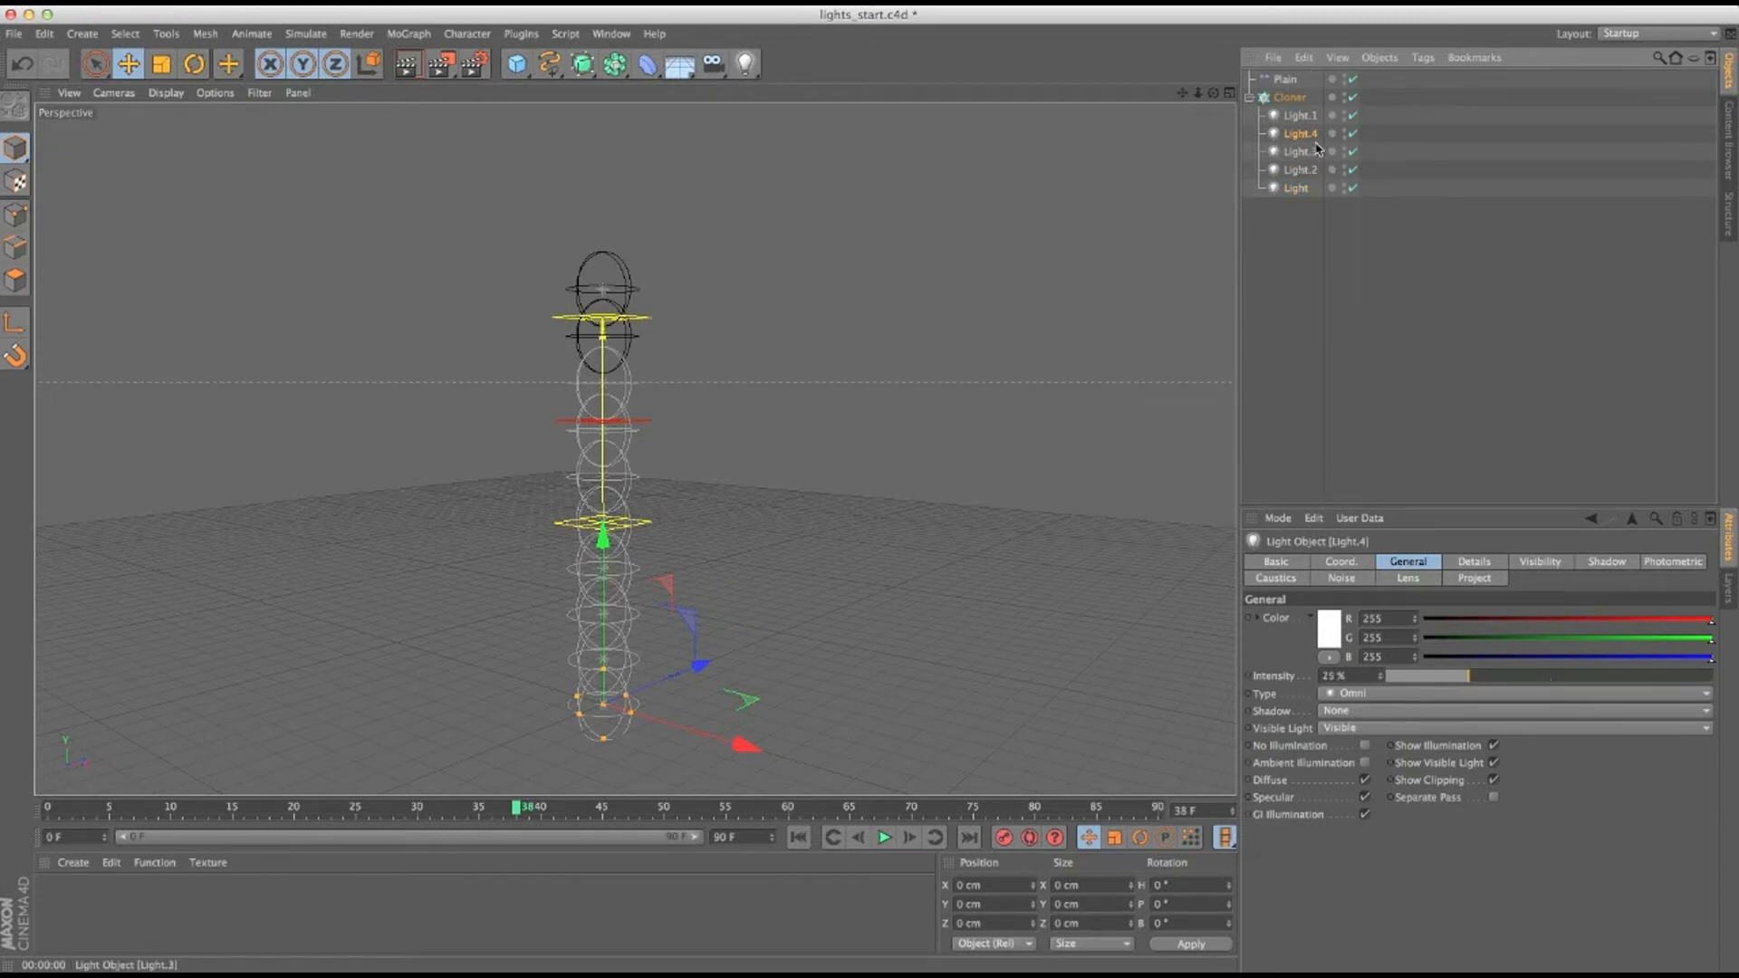
pyautogui.keyDown('ctrl'); pyautogui.click(1285, 115); pyautogui.keyUp('ctrl')
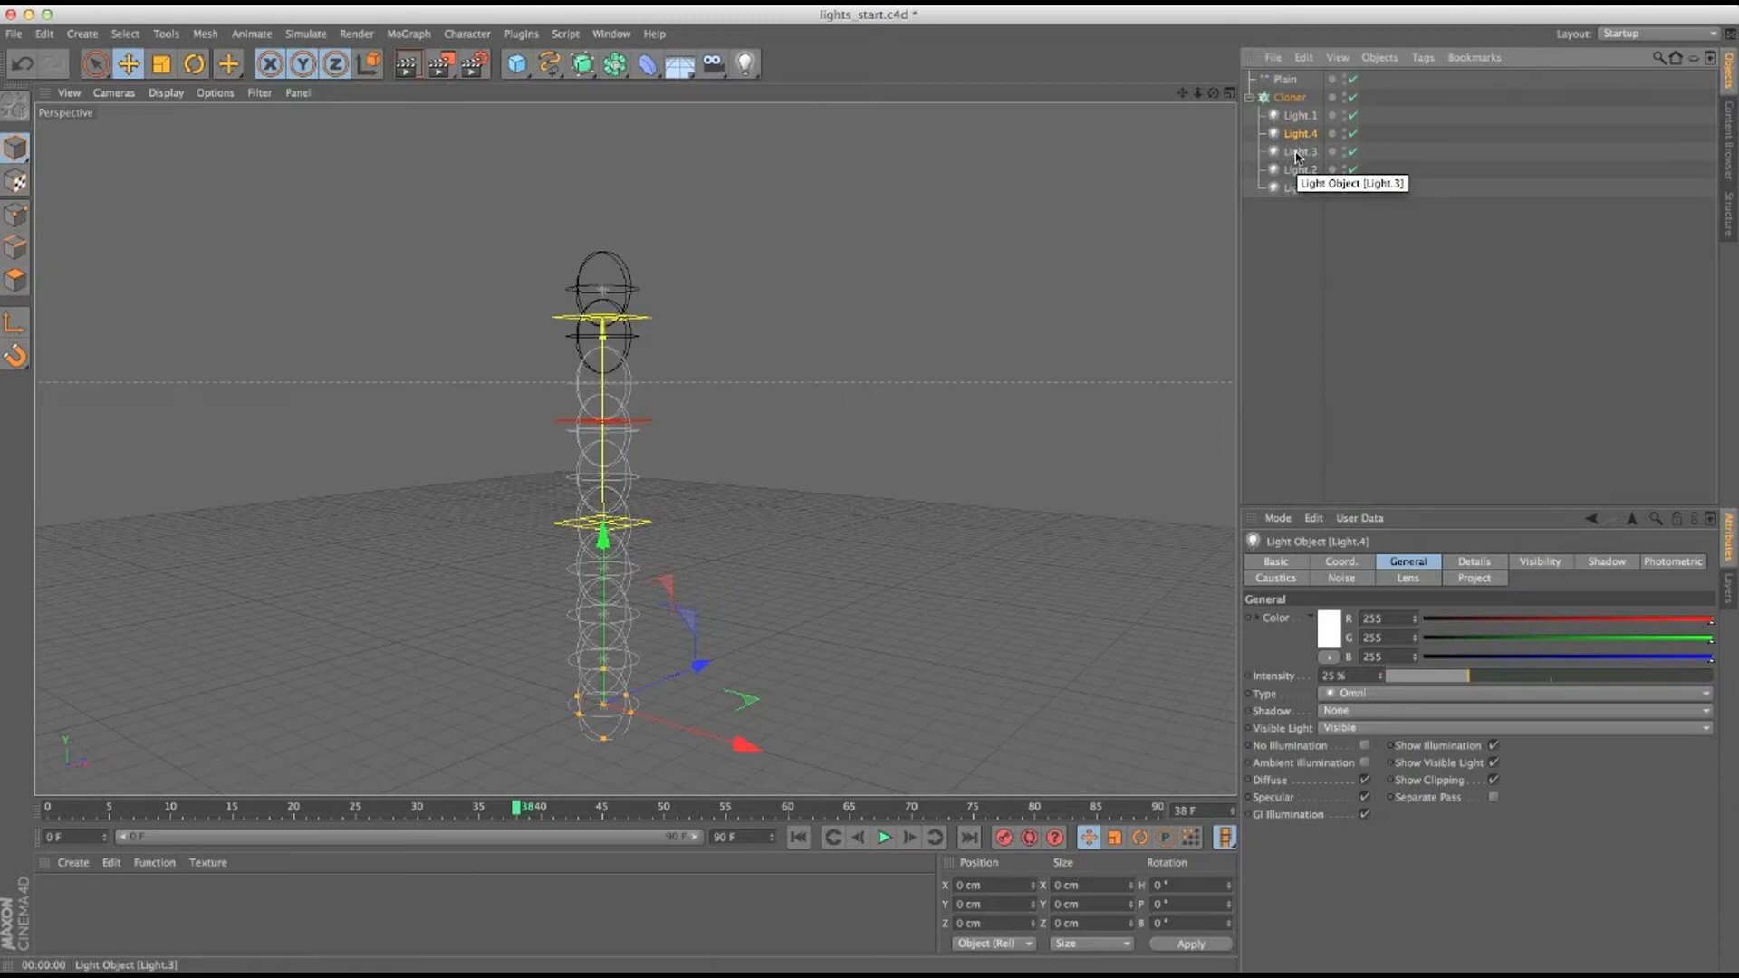
pyautogui.click(1304, 188)
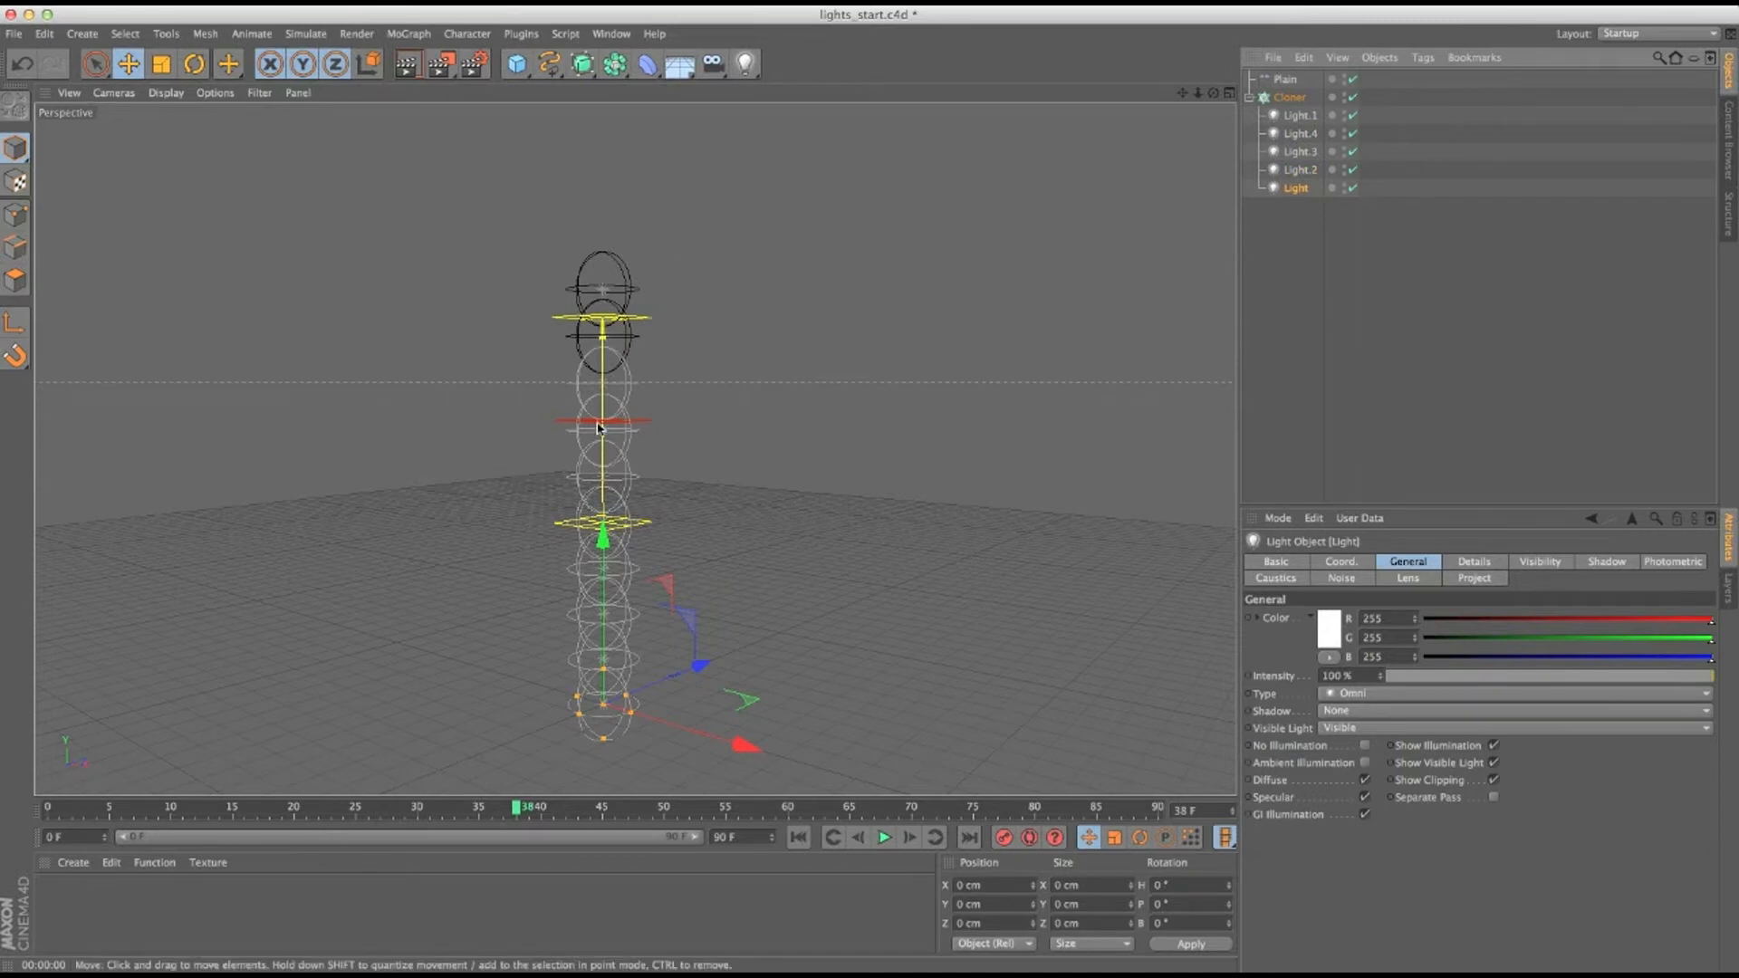
# Switch to the open soundmeter_start.c4d scene and render its view.
pyautogui.click(607, 34)
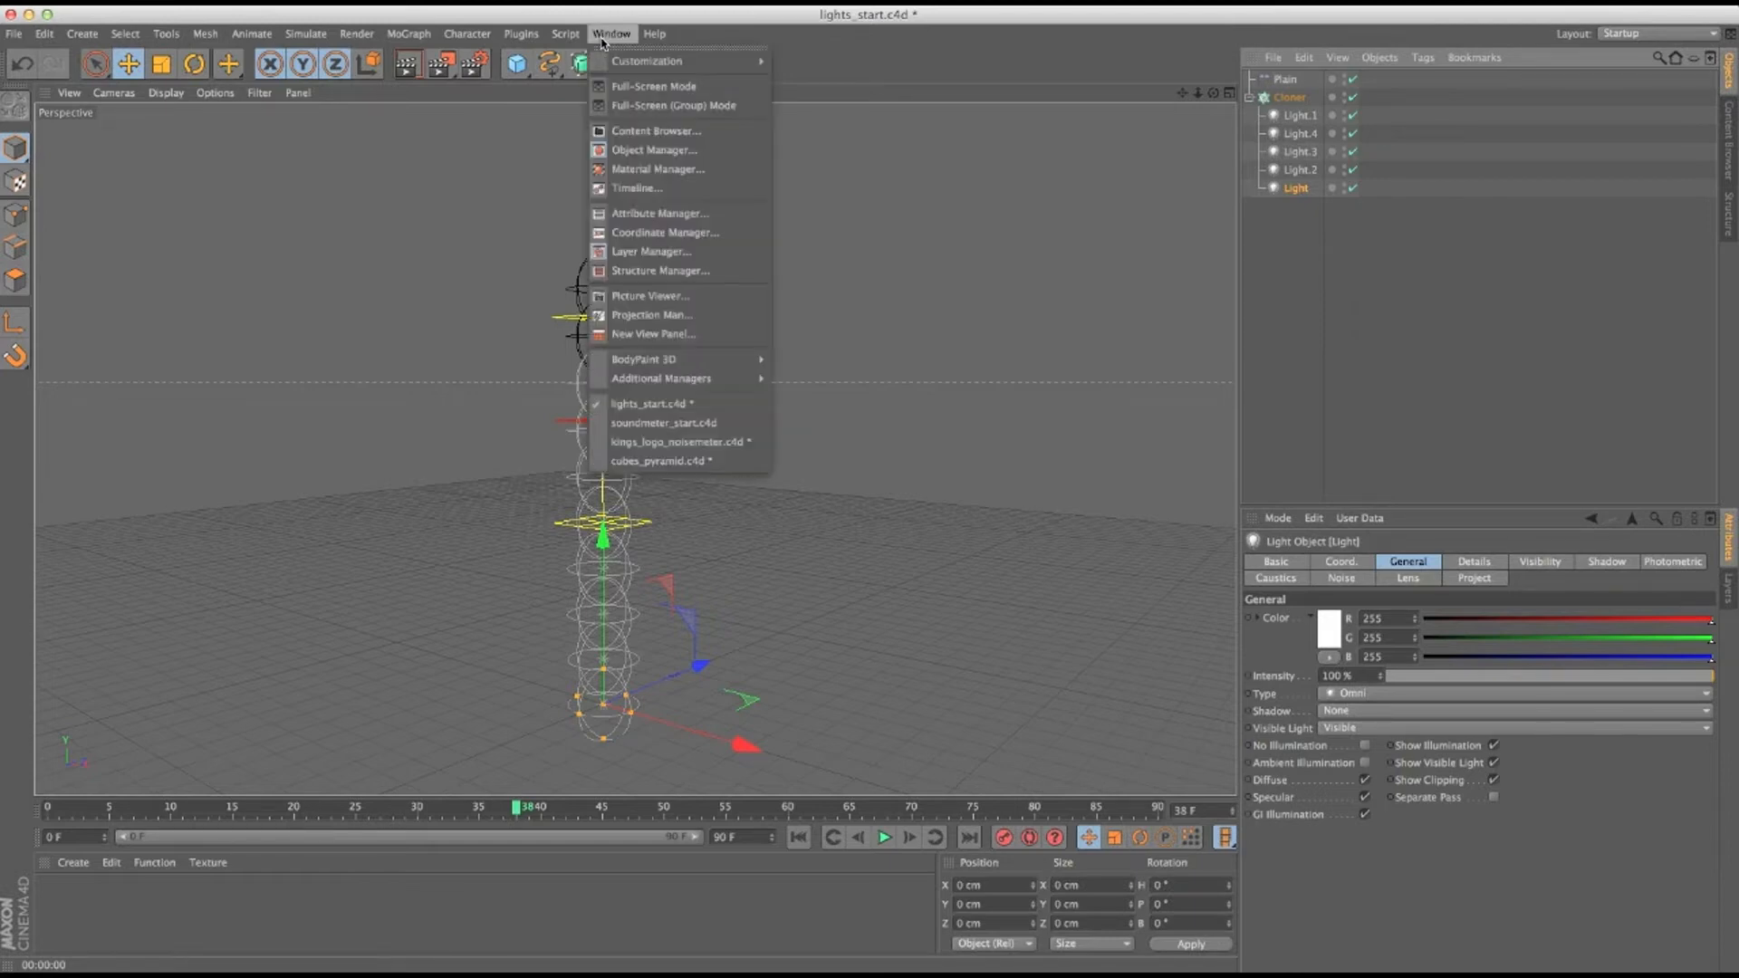
pyautogui.click(713, 425)
pyautogui.click(691, 621)
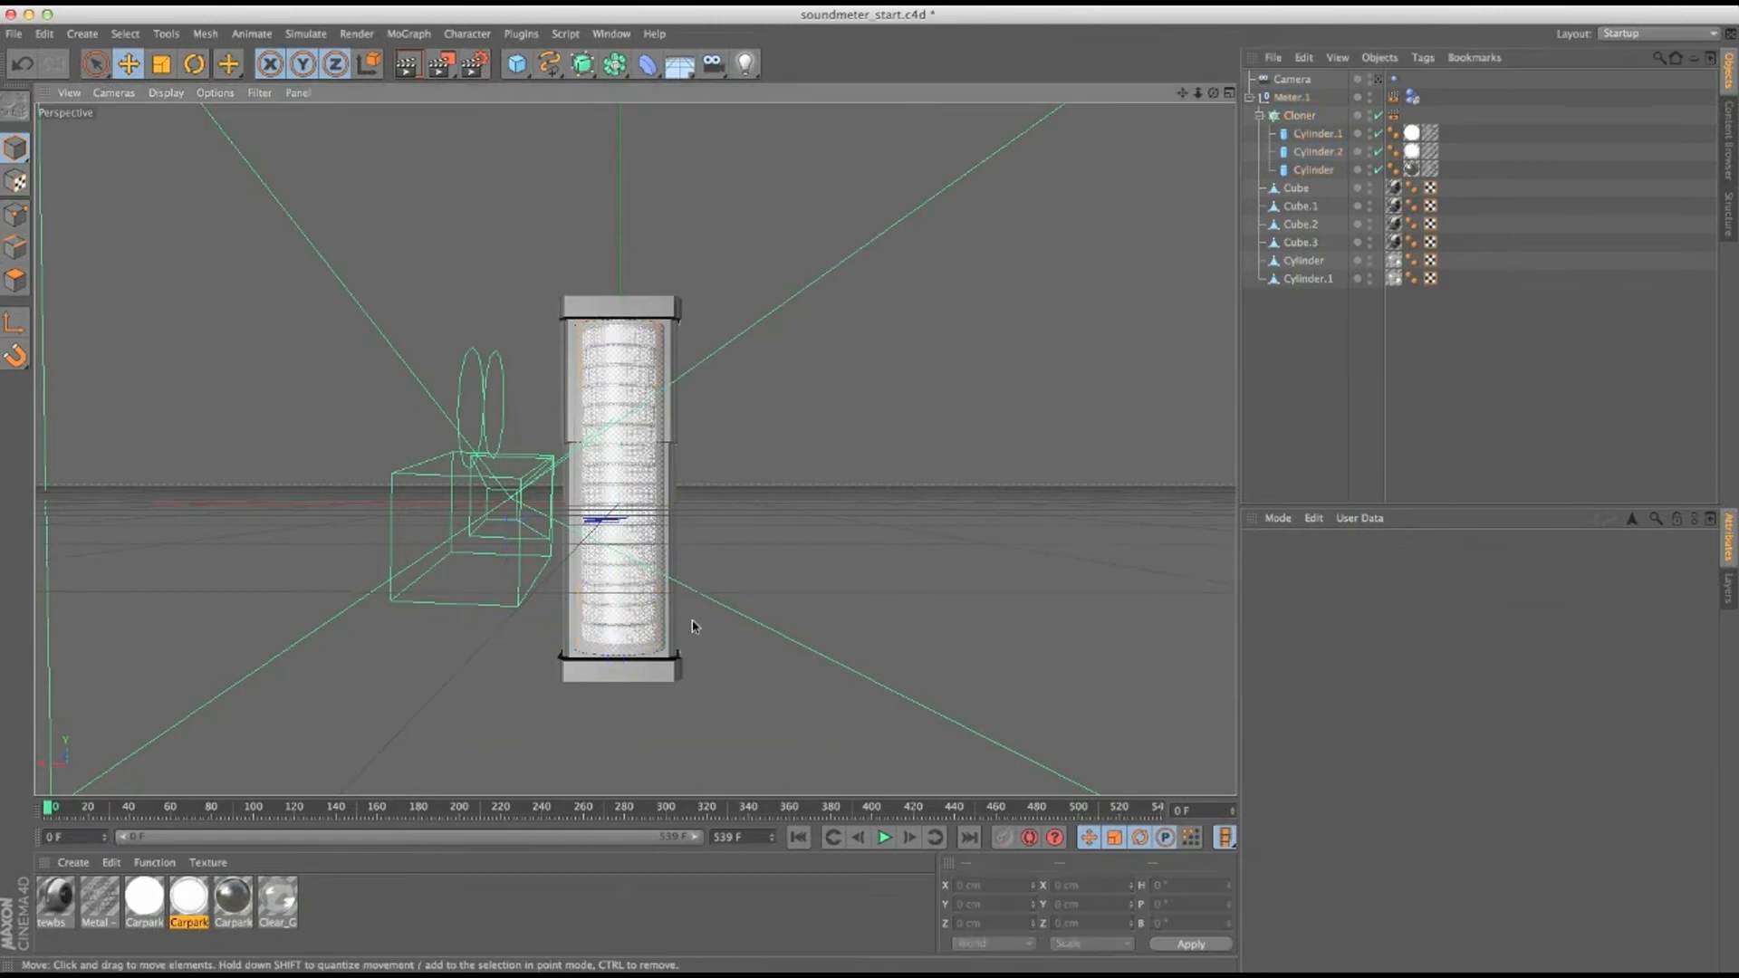
pyautogui.click(407, 64)
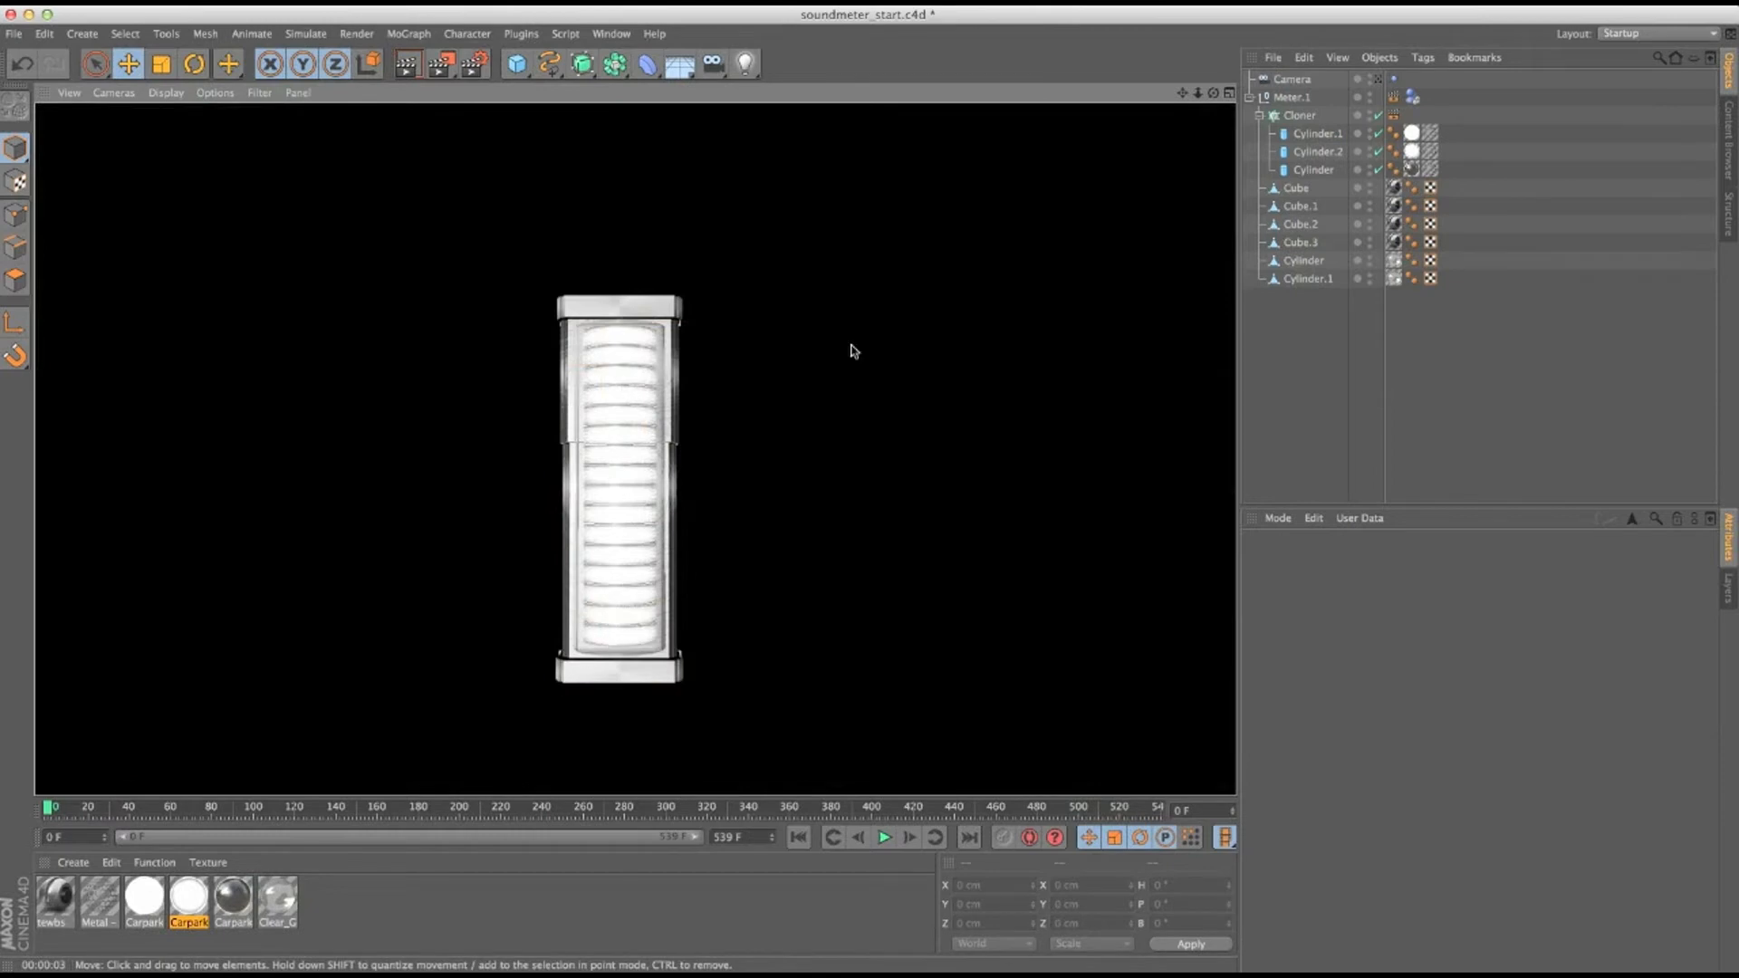
# Examine the CarparkLight texture tag on the Cloner's second cylinder and look at the meter in the top view.
pyautogui.click(1328, 134)
pyautogui.click(1412, 151)
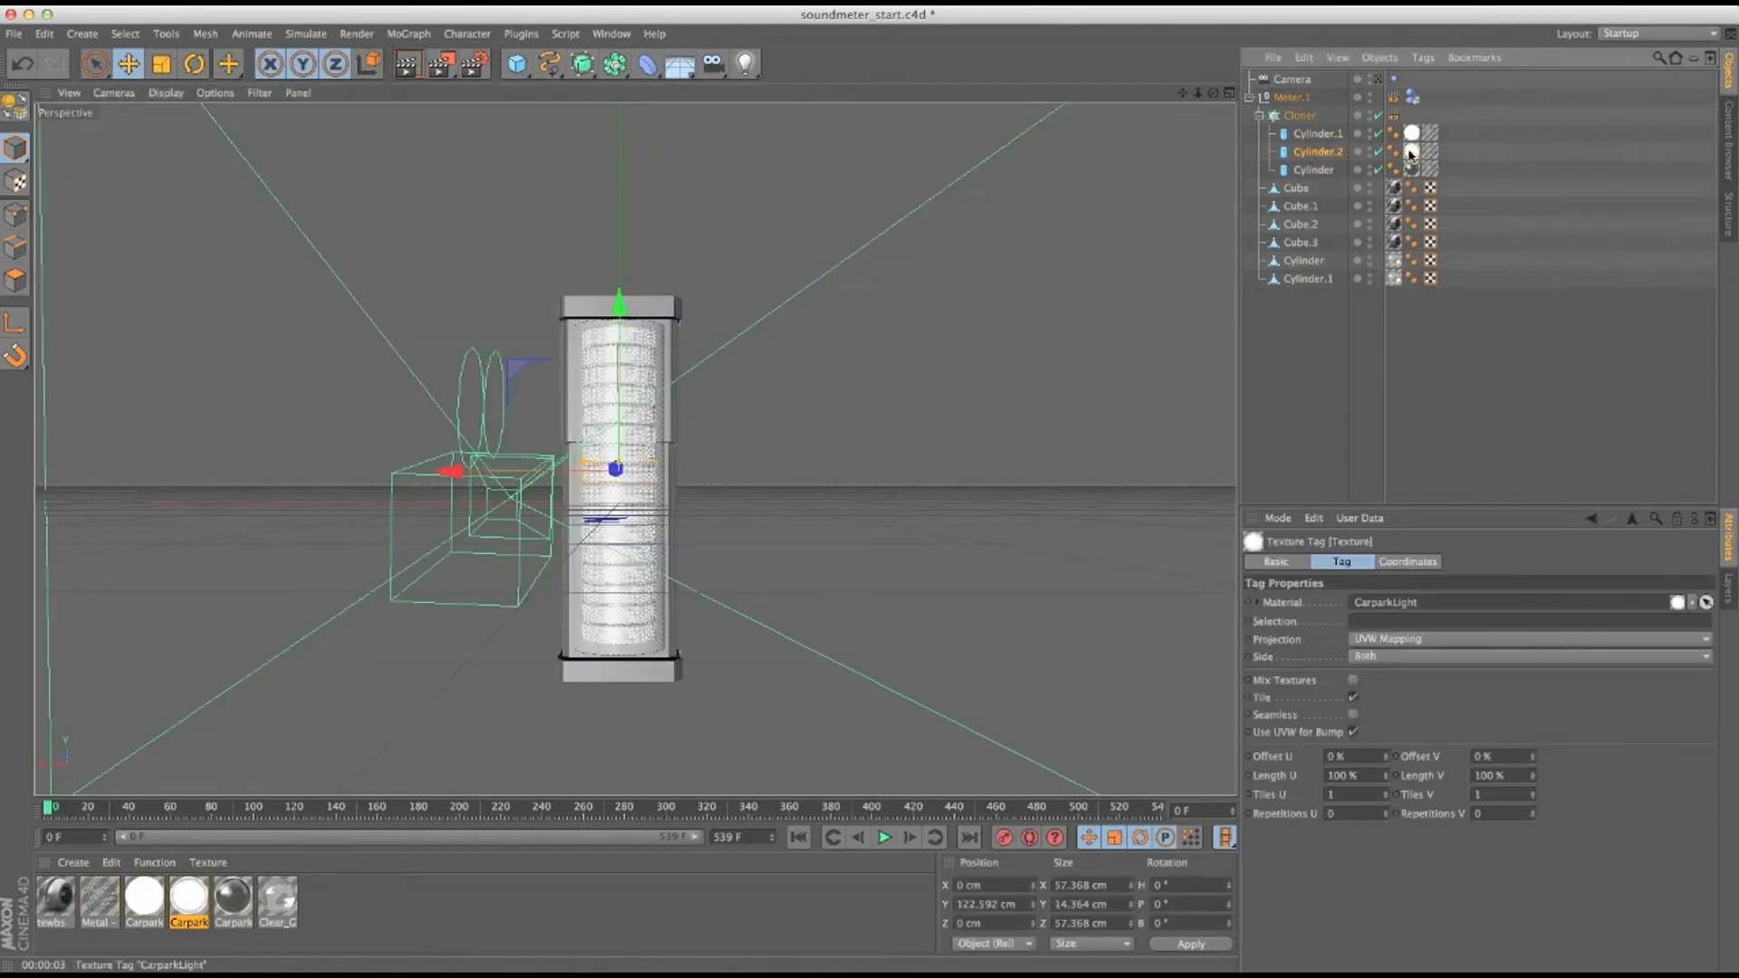
pyautogui.press('F2')
pyautogui.moveTo(634, 459); pyautogui.dragTo(658, 459)
pyautogui.press('super+z')
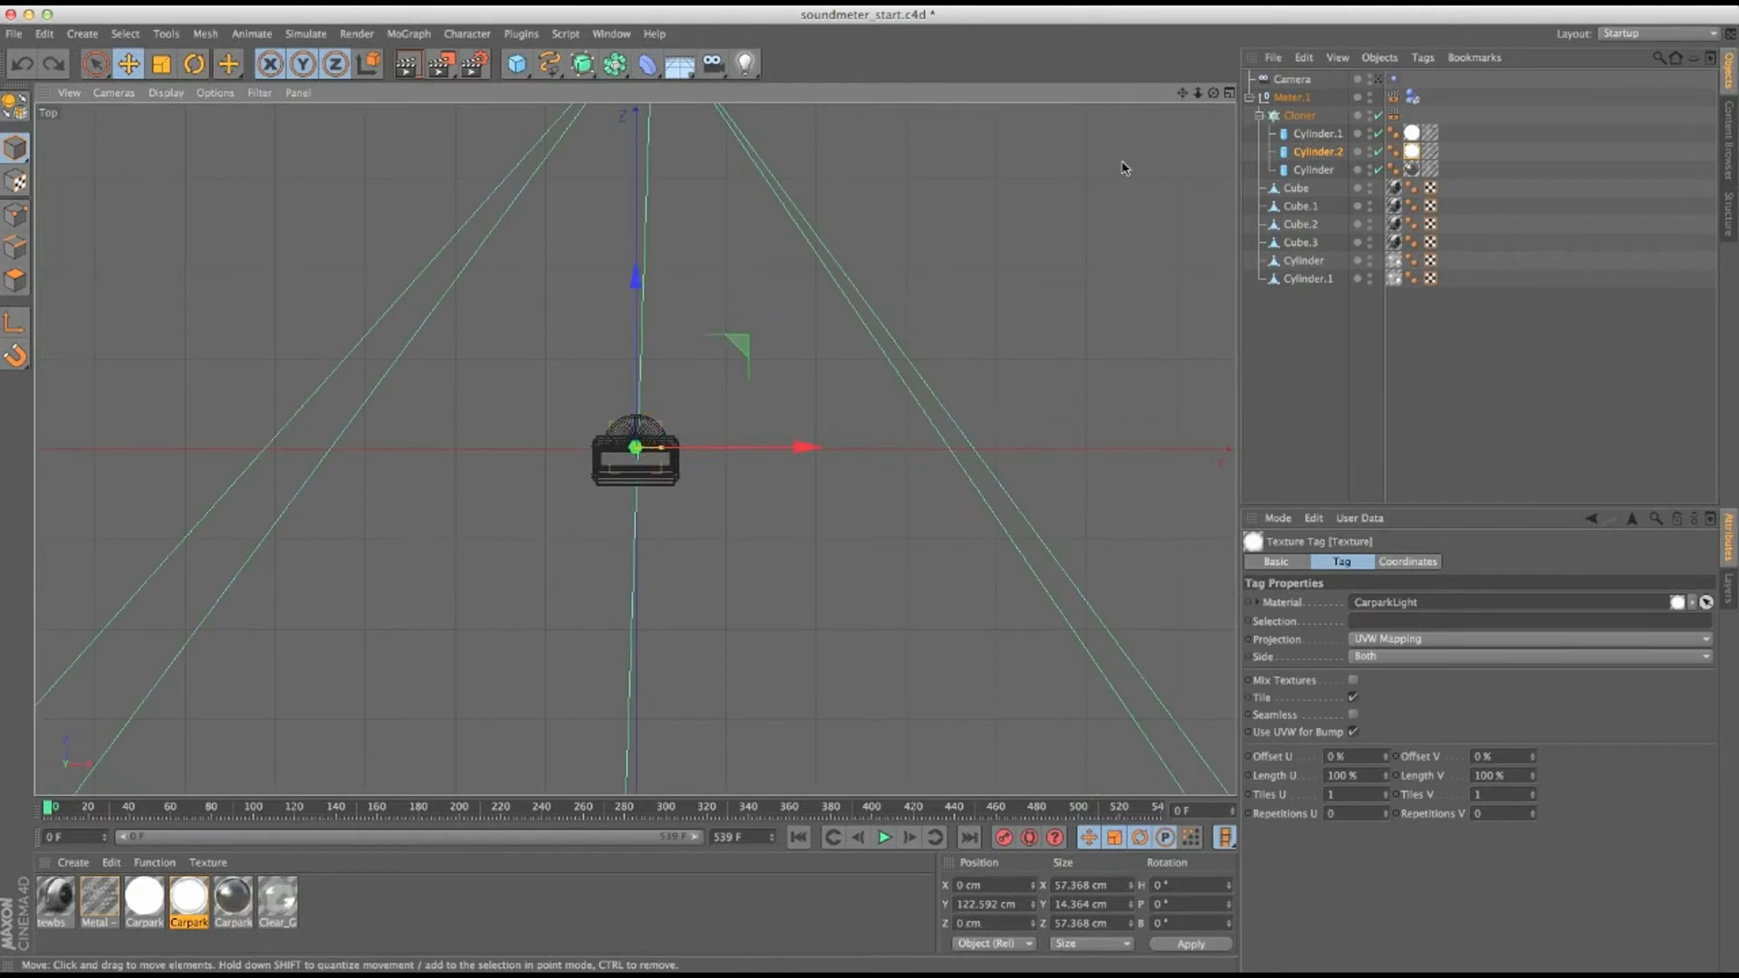
# Inspect the meter up close in the perspective view and stop its render in the Picture Viewer.
pyautogui.click(1229, 92)
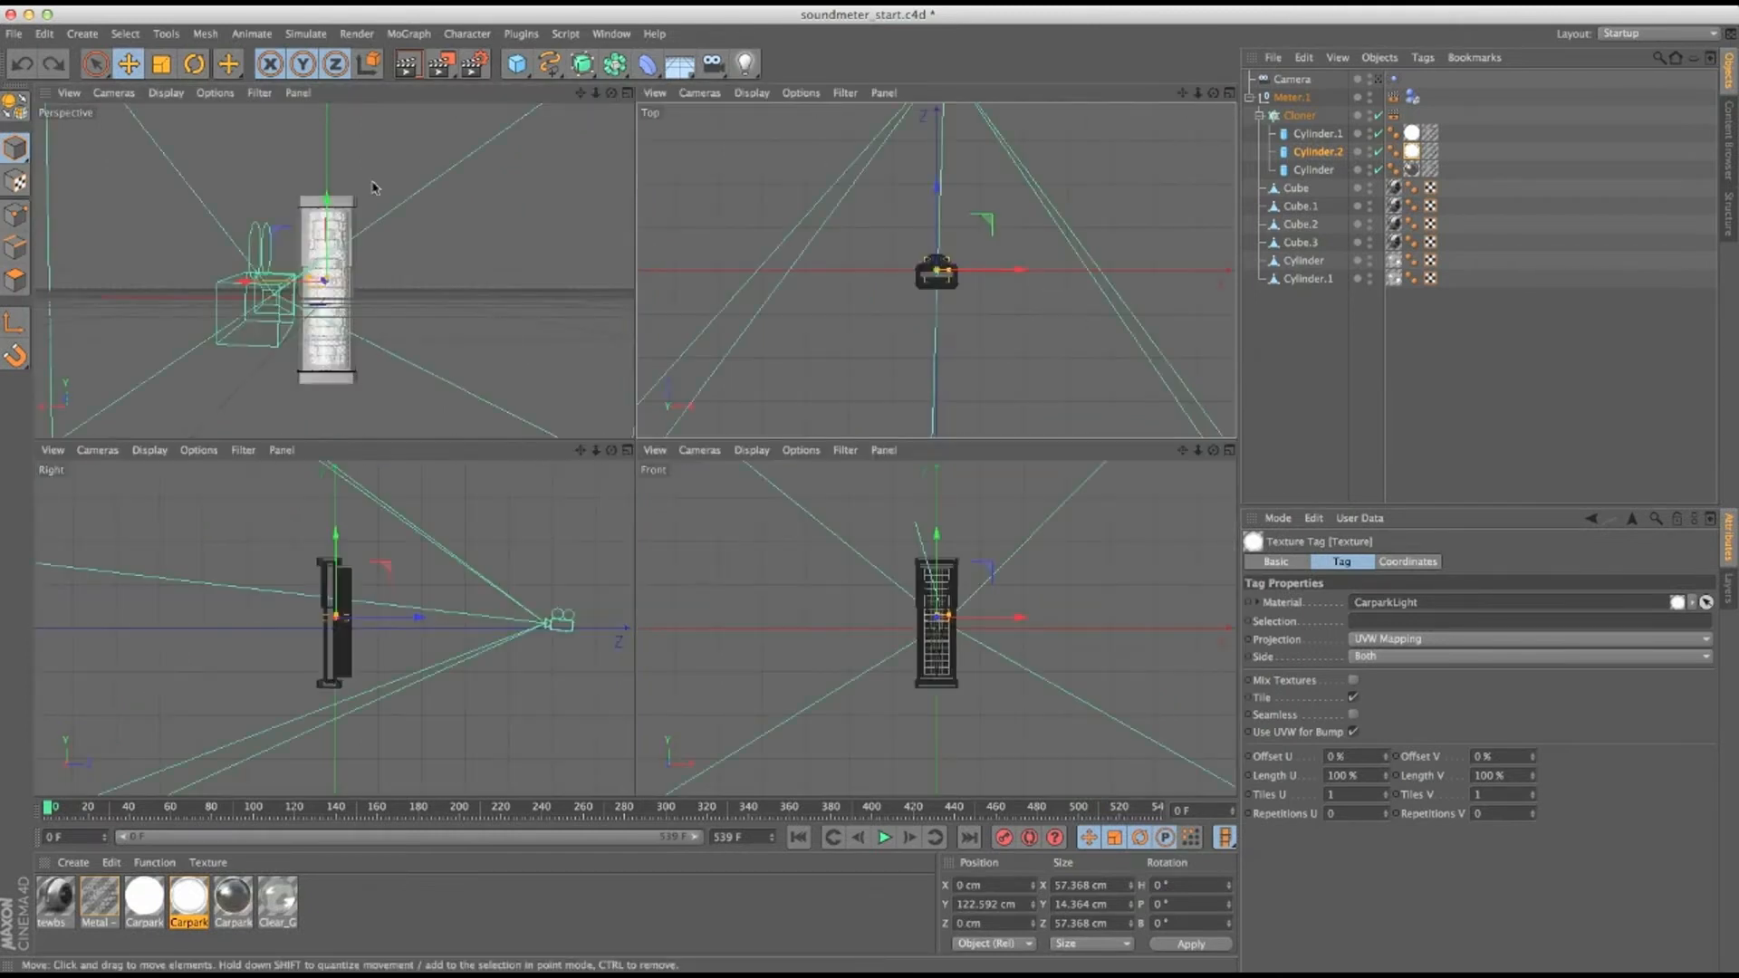
pyautogui.click(626, 92)
pyautogui.keyDown('alt'); pyautogui.moveTo(691, 466); pyautogui.dragTo(825, 437, button='right'); pyautogui.keyUp('alt')
pyautogui.hotkey('shift', 'r')
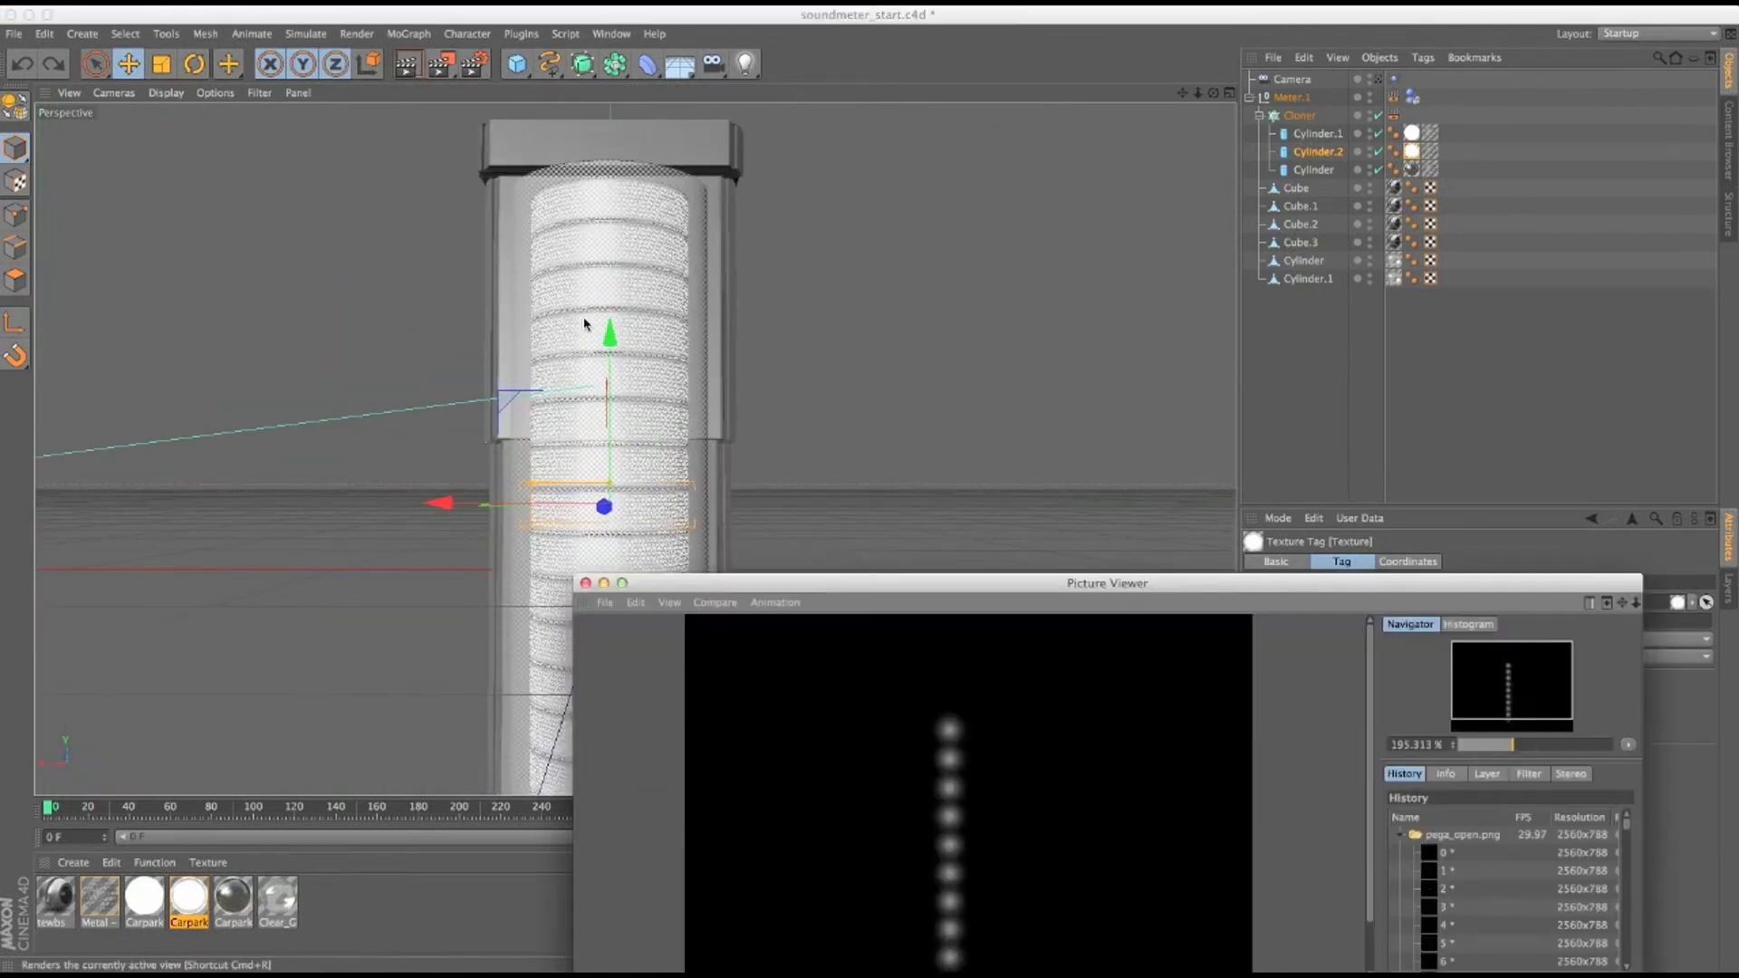
pyautogui.click(585, 583)
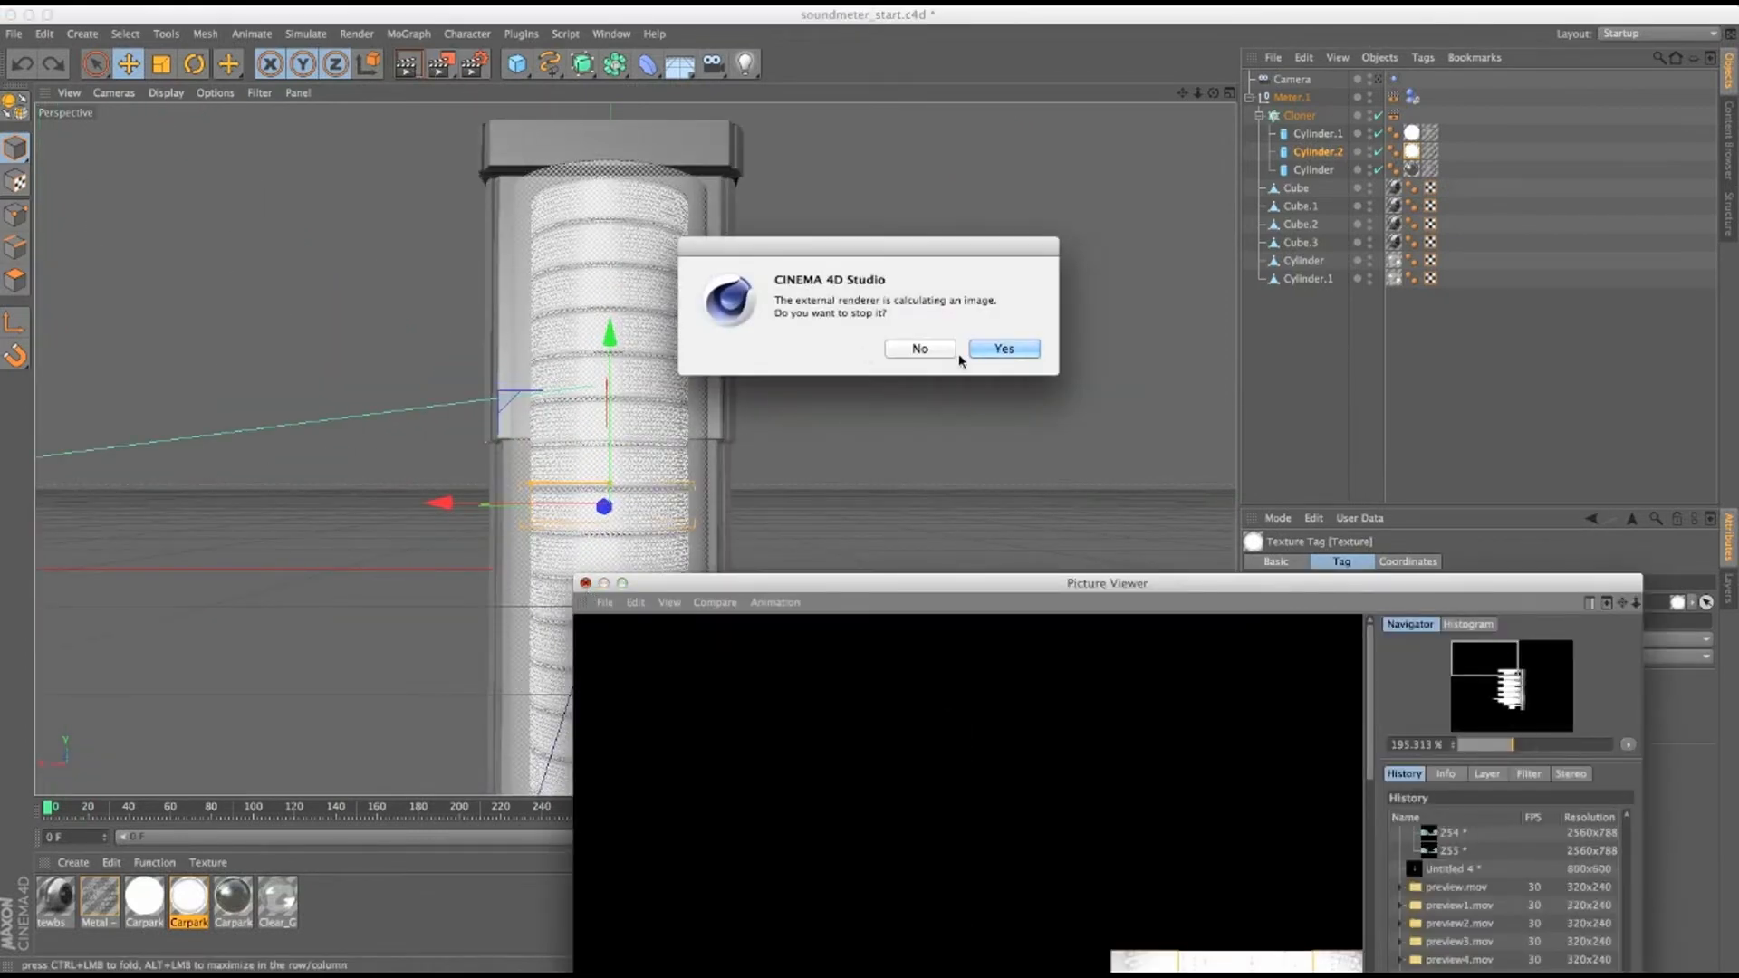
pyautogui.click(1003, 351)
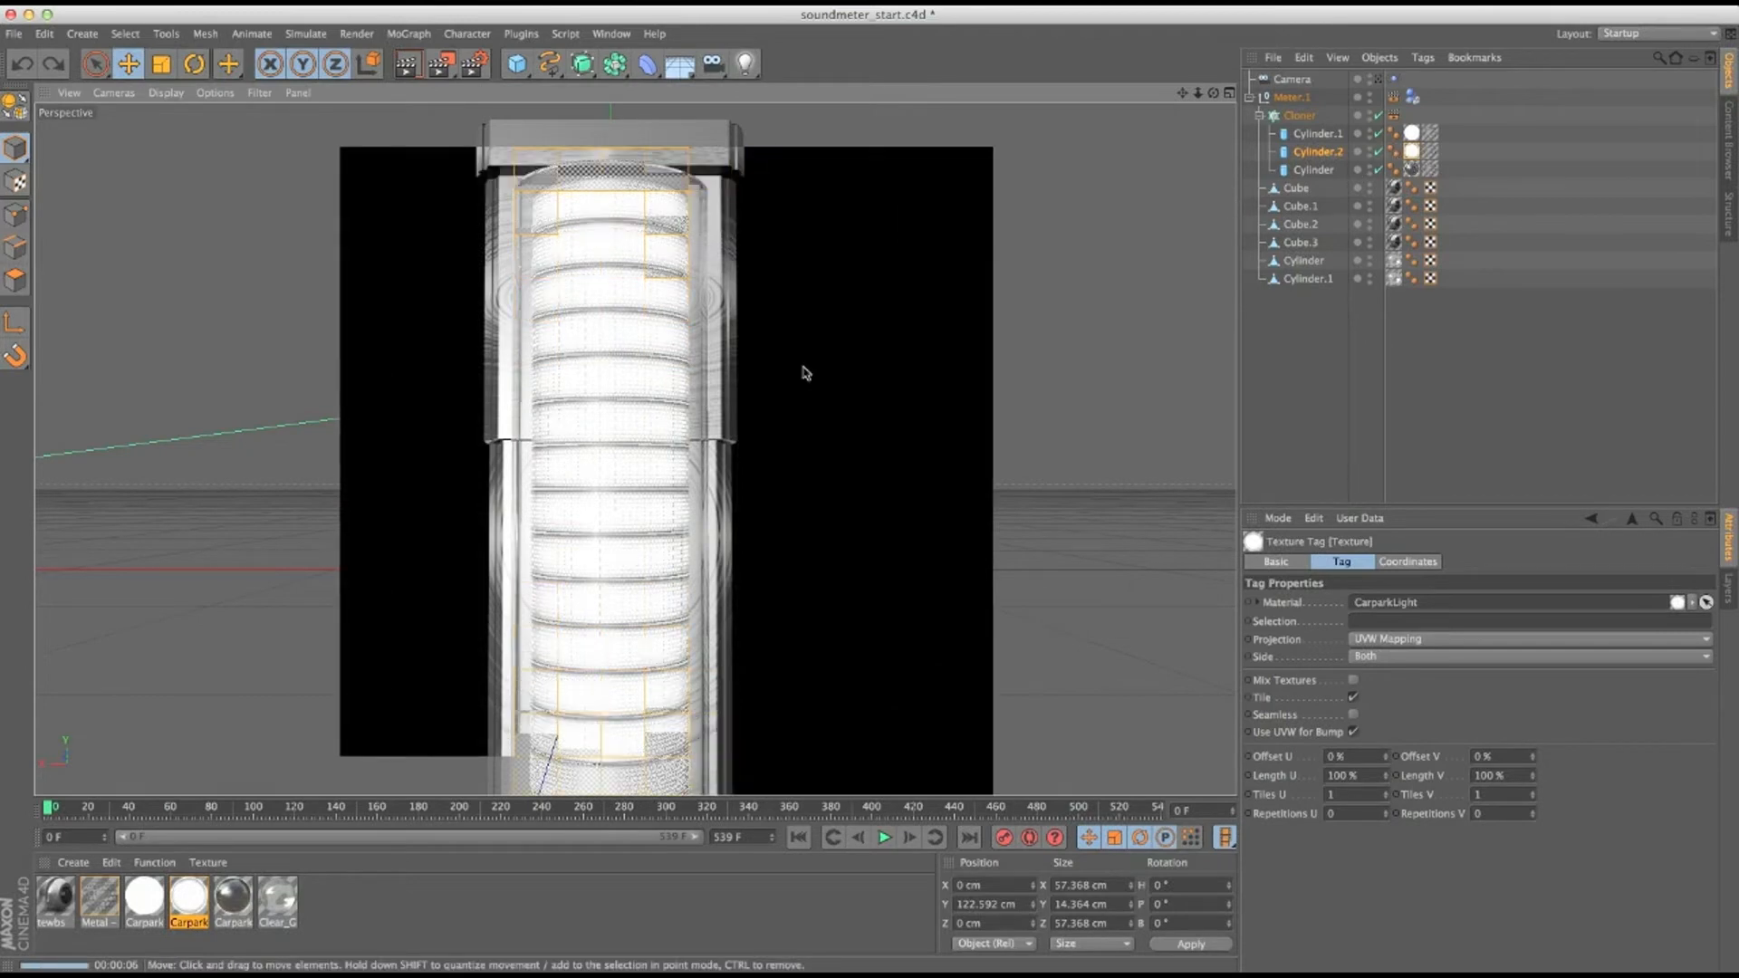
pyautogui.scroll(-4, 770, 385)
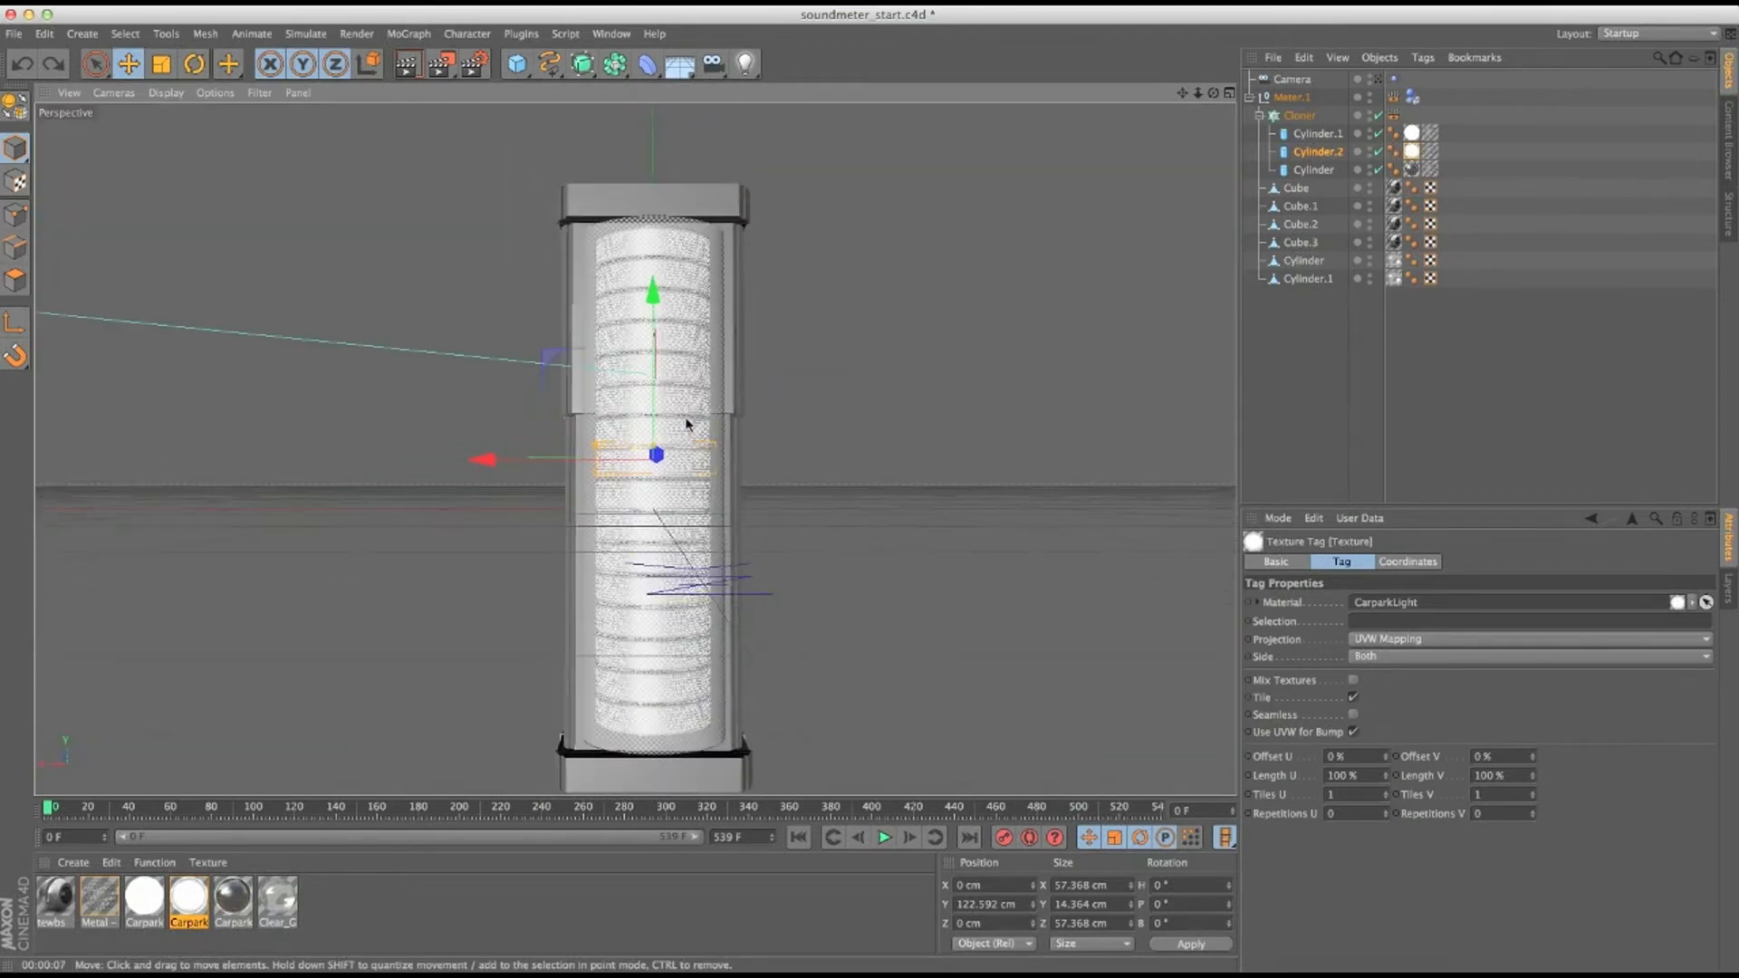
pyautogui.scroll(-3, 686, 423)
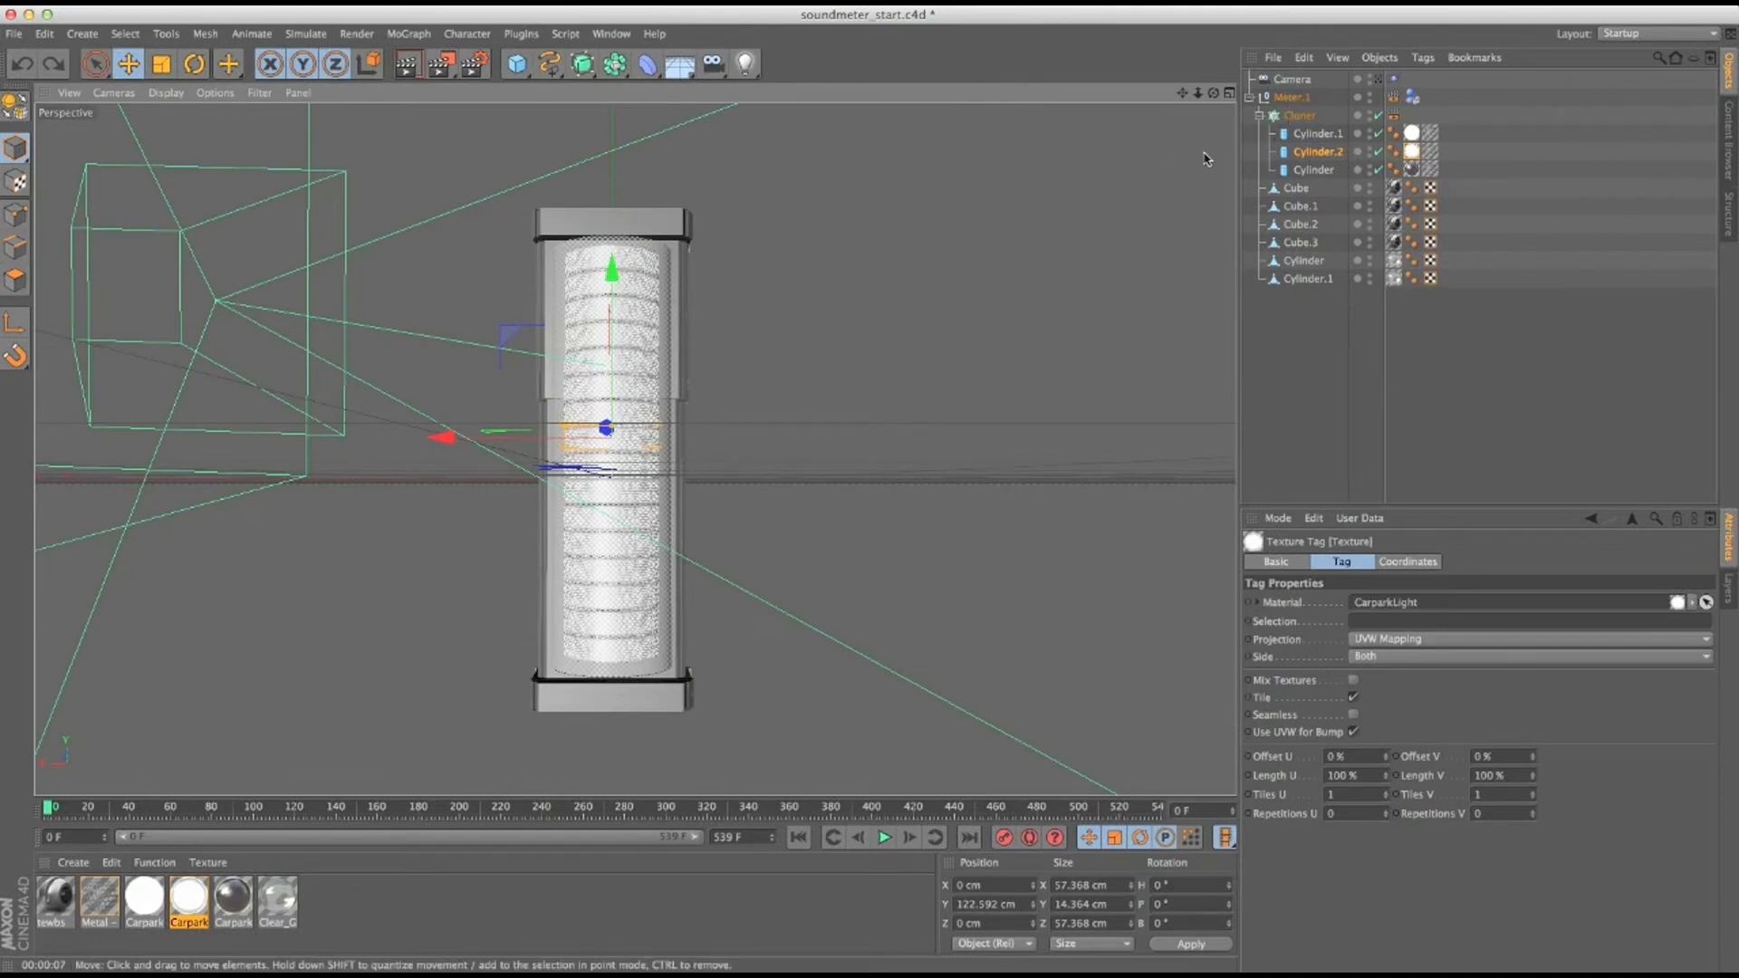
# Compare the luminance settings of the three CarparkLight materials used by the Cloner's cylinders.
pyautogui.click(1299, 115)
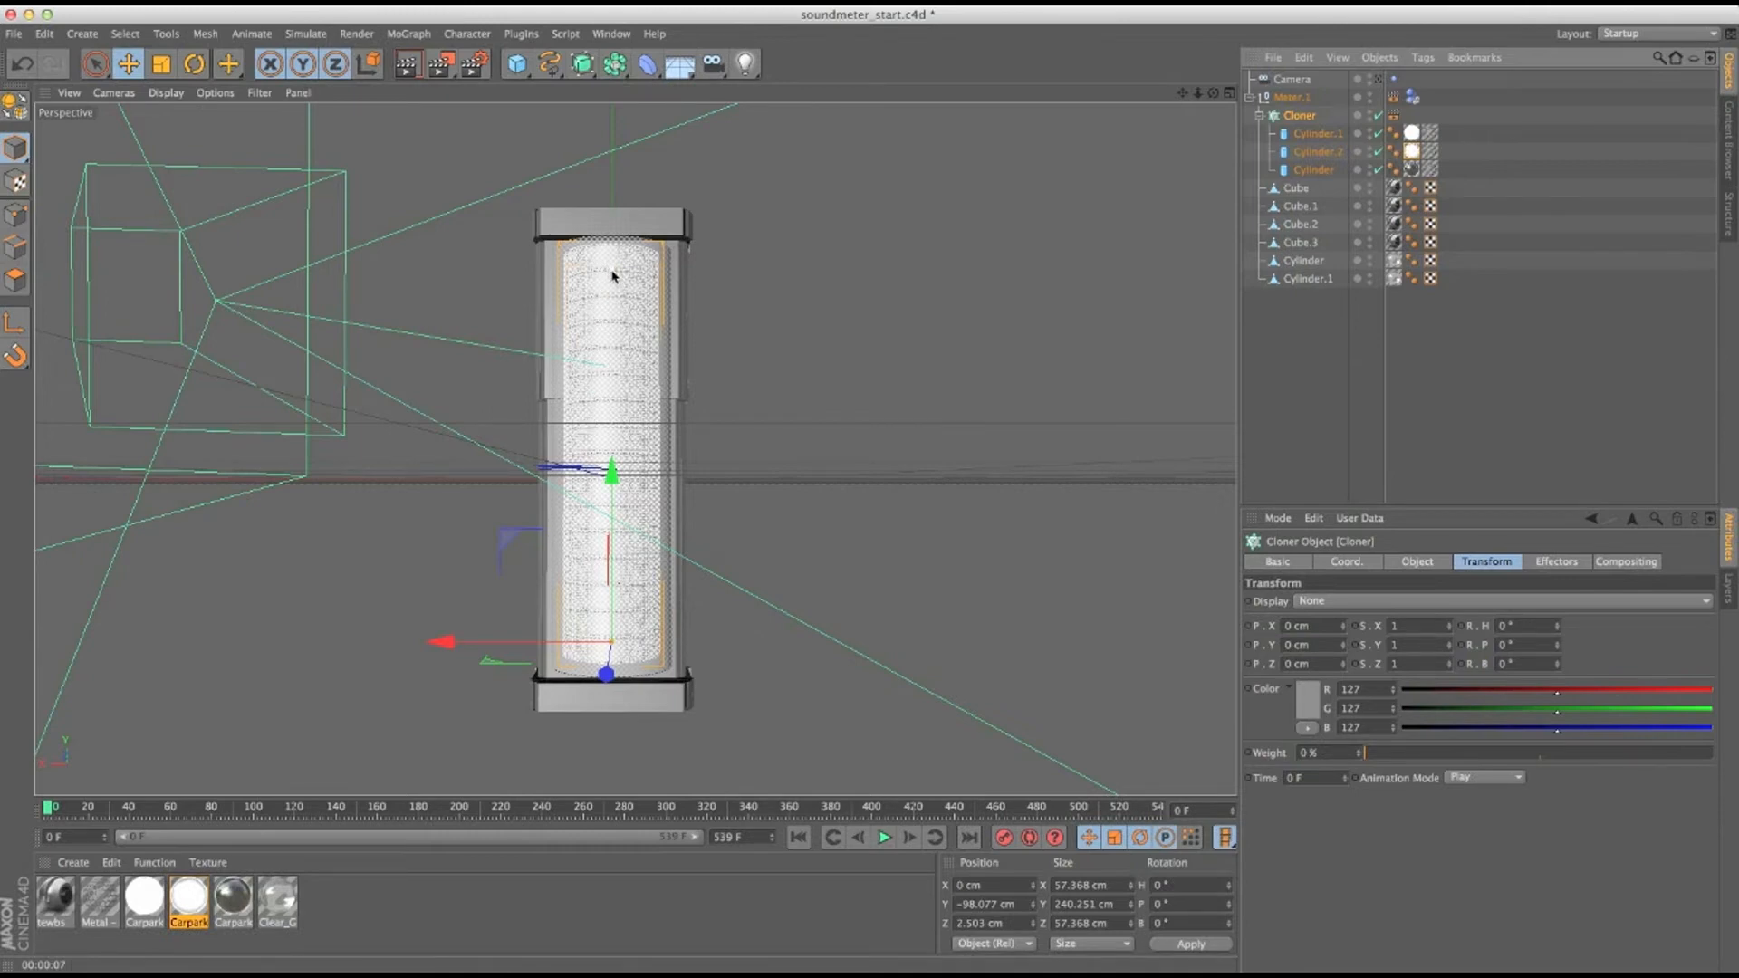
pyautogui.keyDown('alt'); pyautogui.moveTo(631, 353); pyautogui.dragTo(631, 527); pyautogui.keyUp('alt')
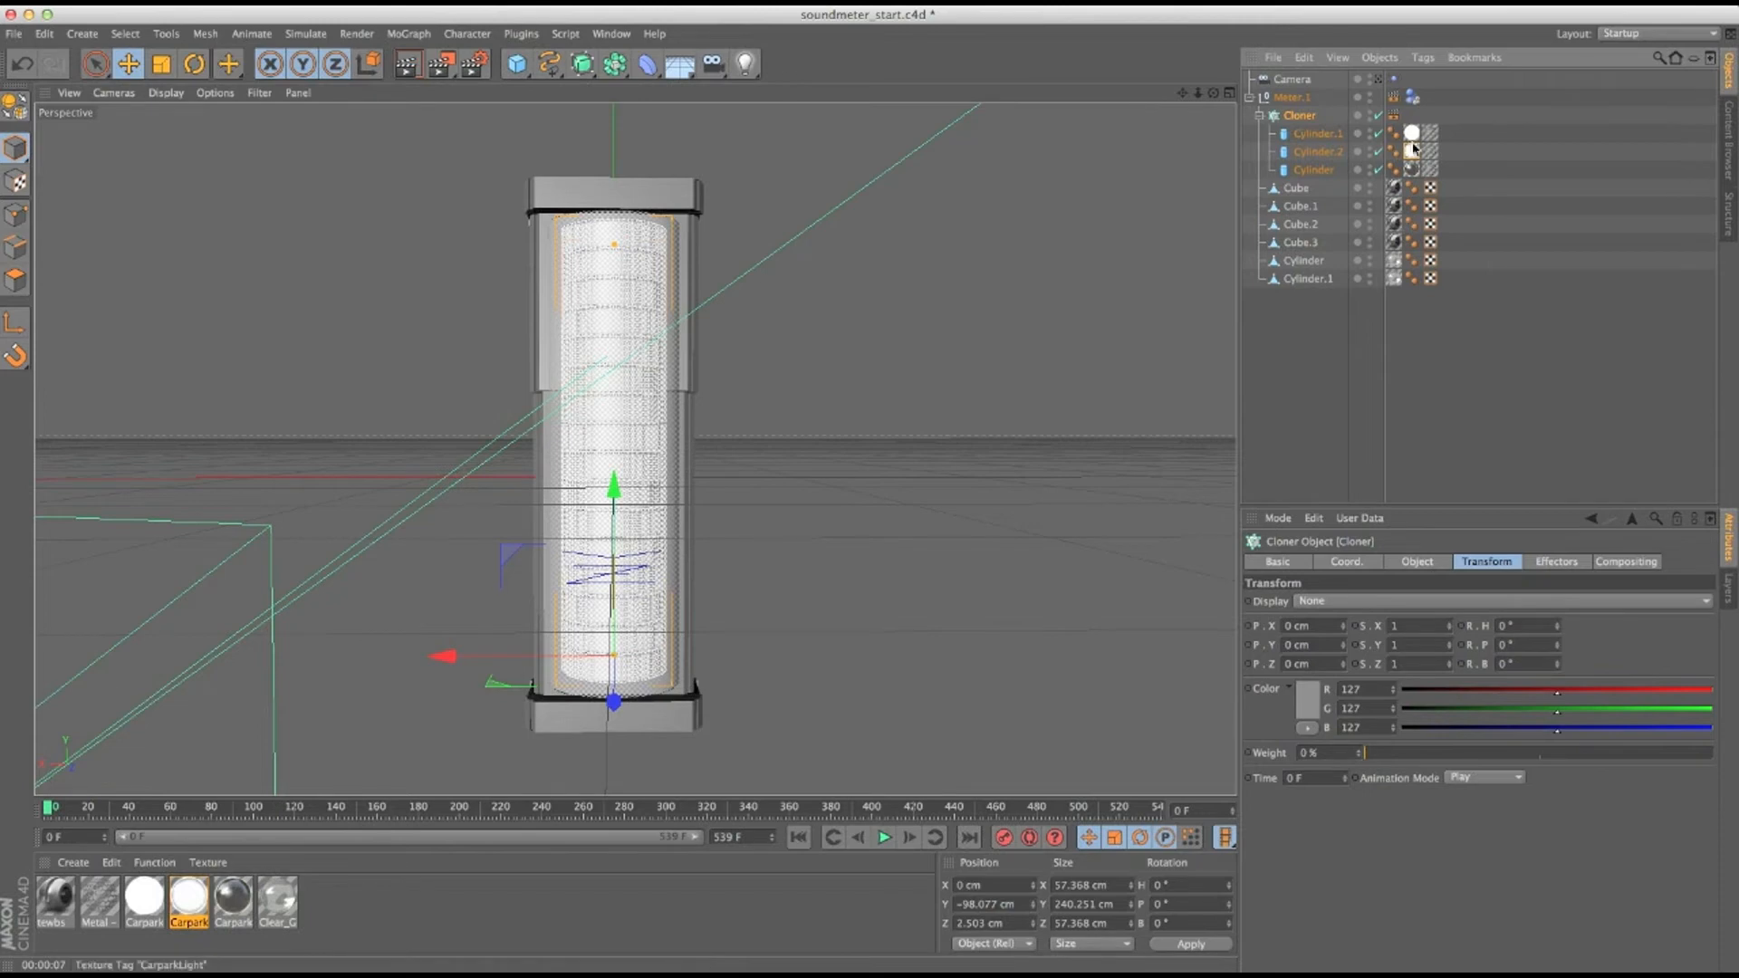
pyautogui.click(1318, 133)
pyautogui.click(1413, 134)
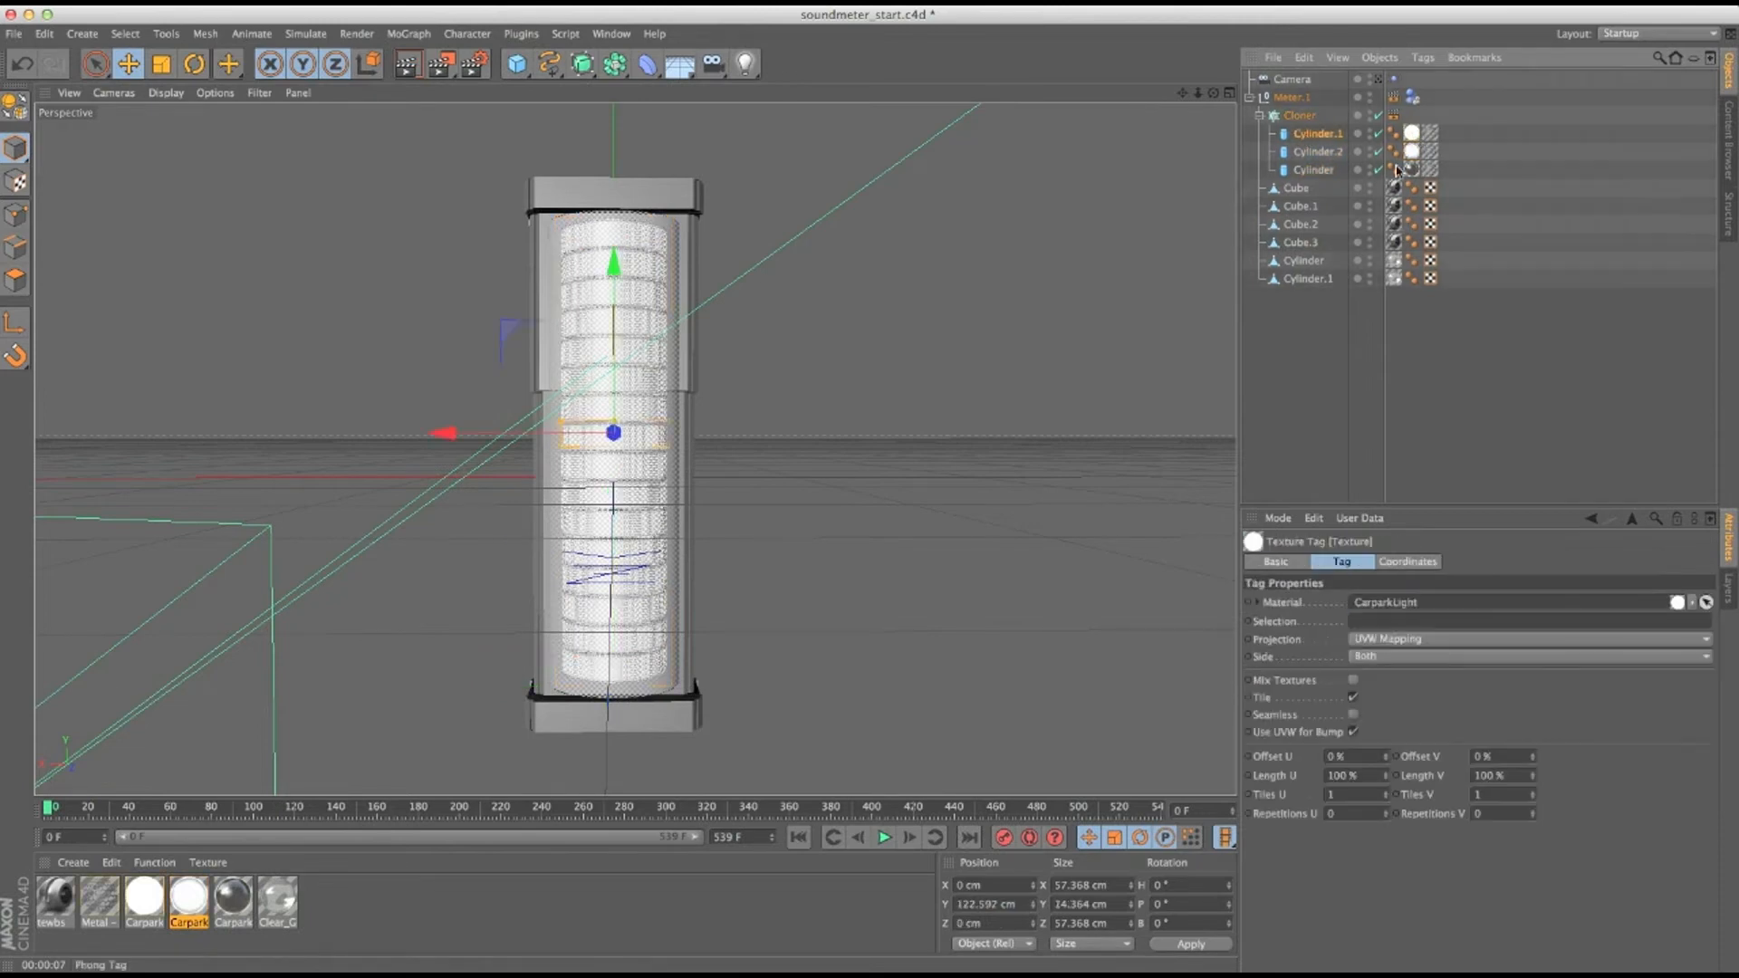
pyautogui.click(145, 906)
pyautogui.doubleClick(145, 908)
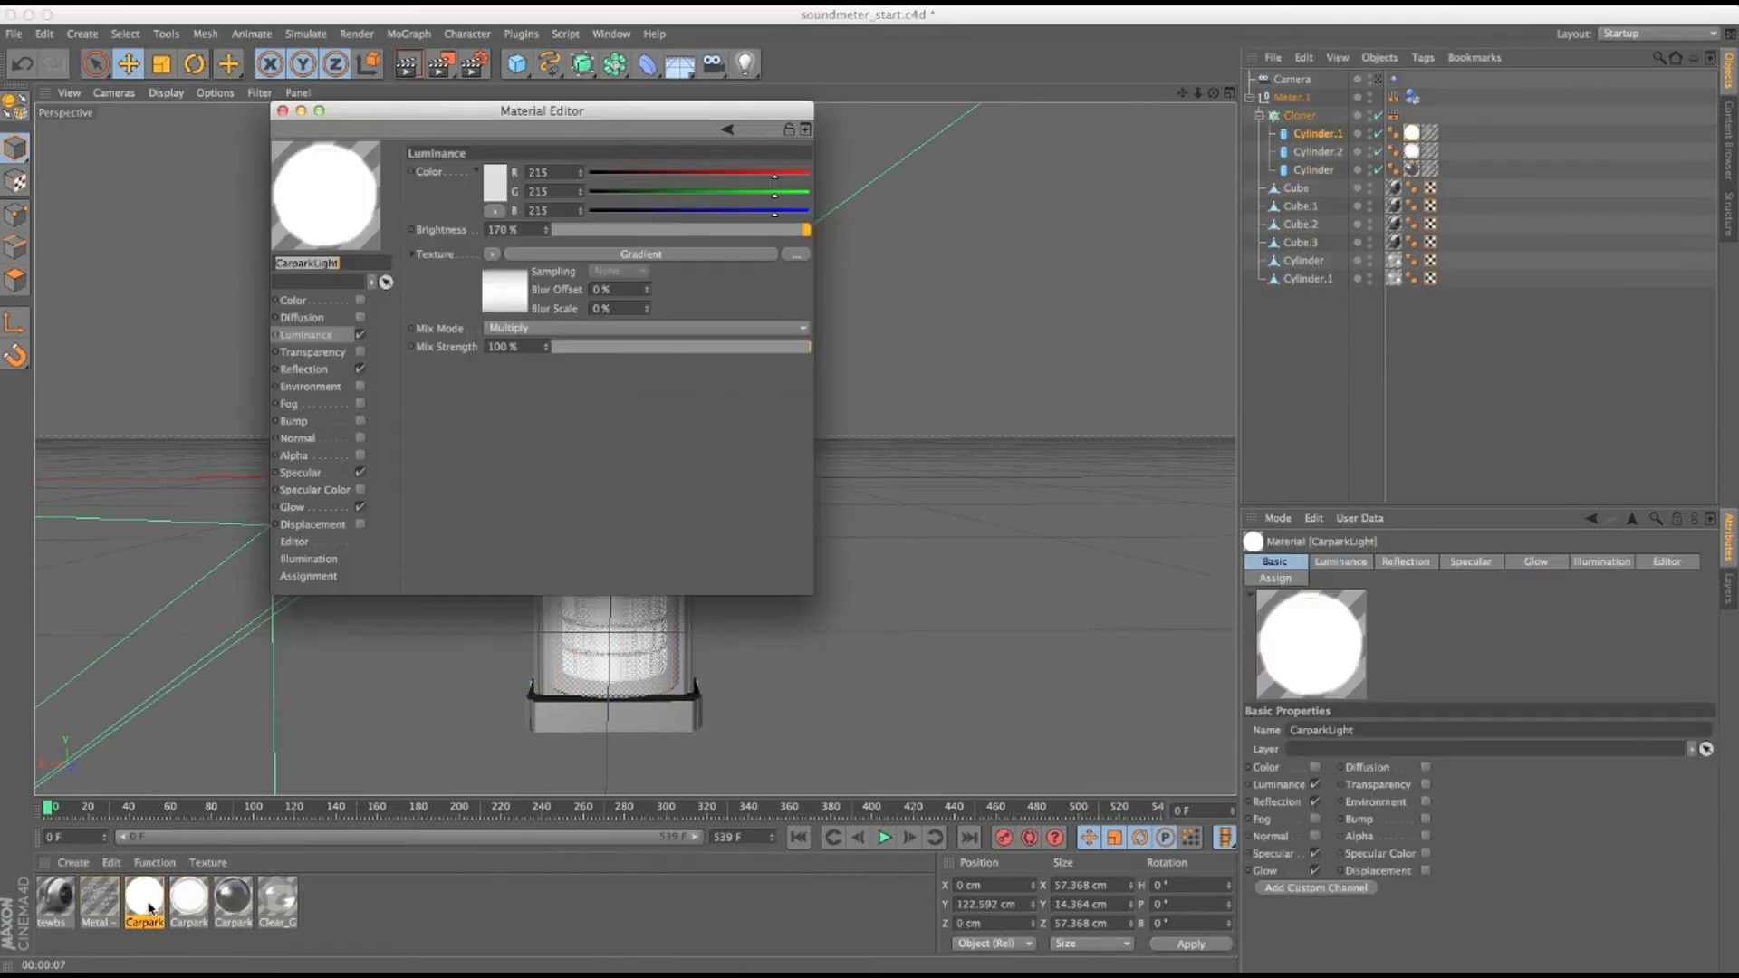
pyautogui.click(188, 898)
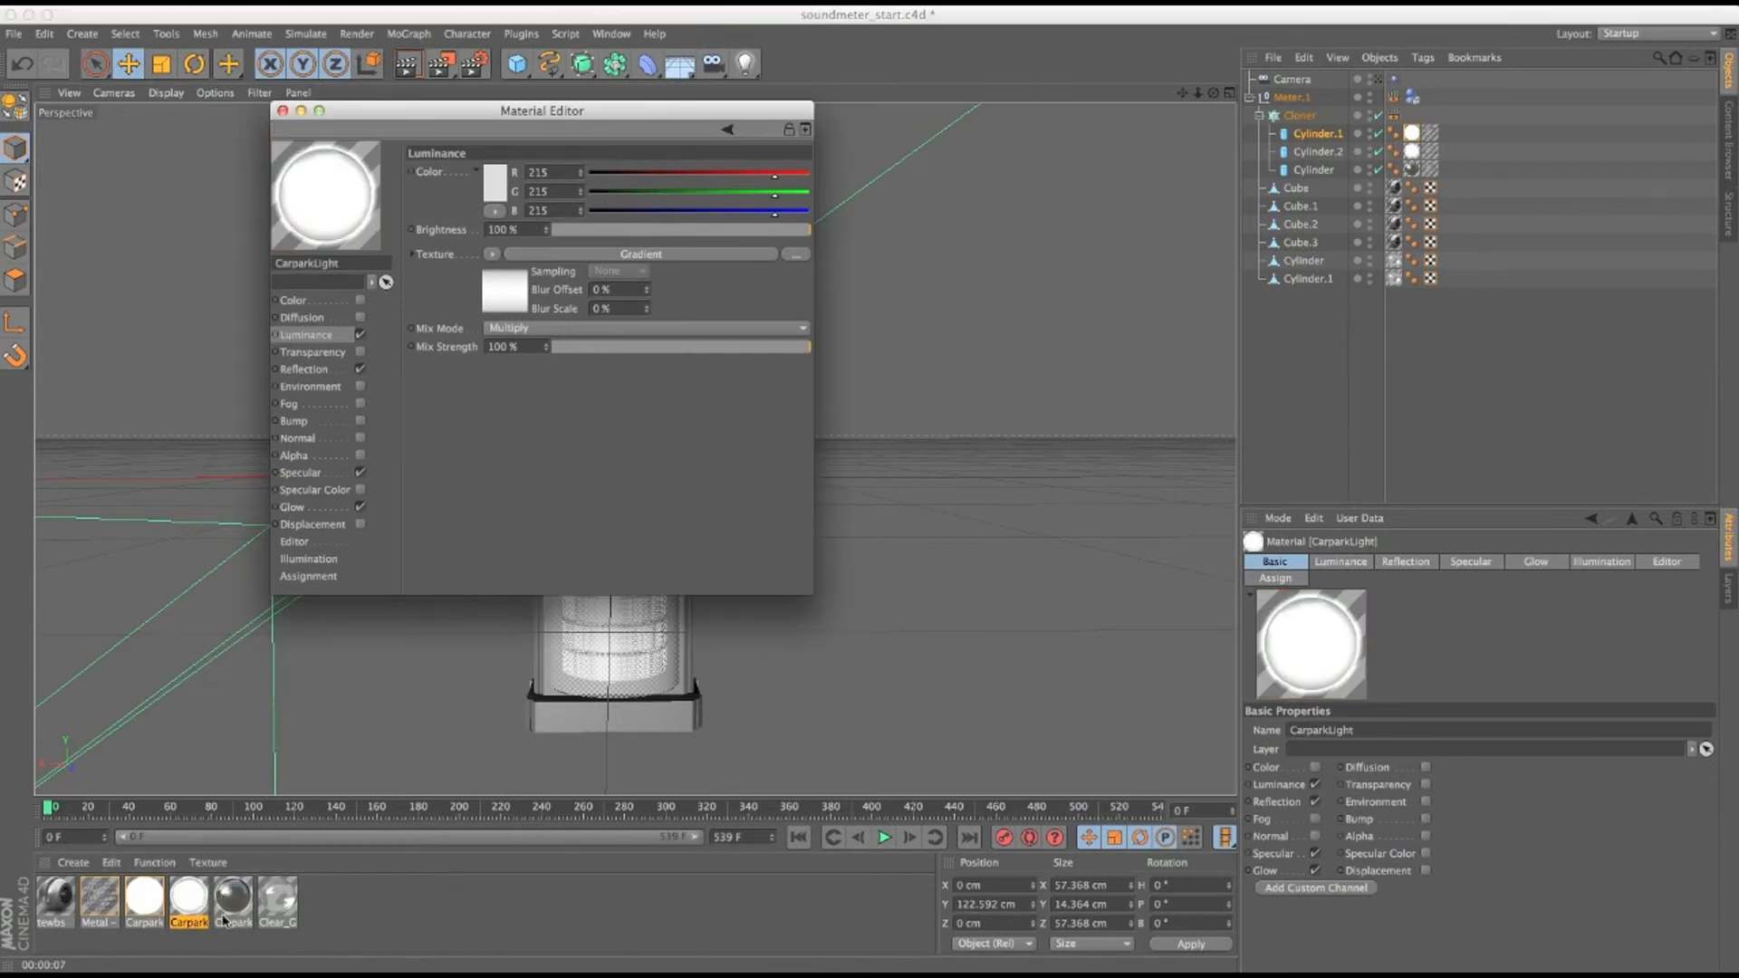
pyautogui.click(233, 901)
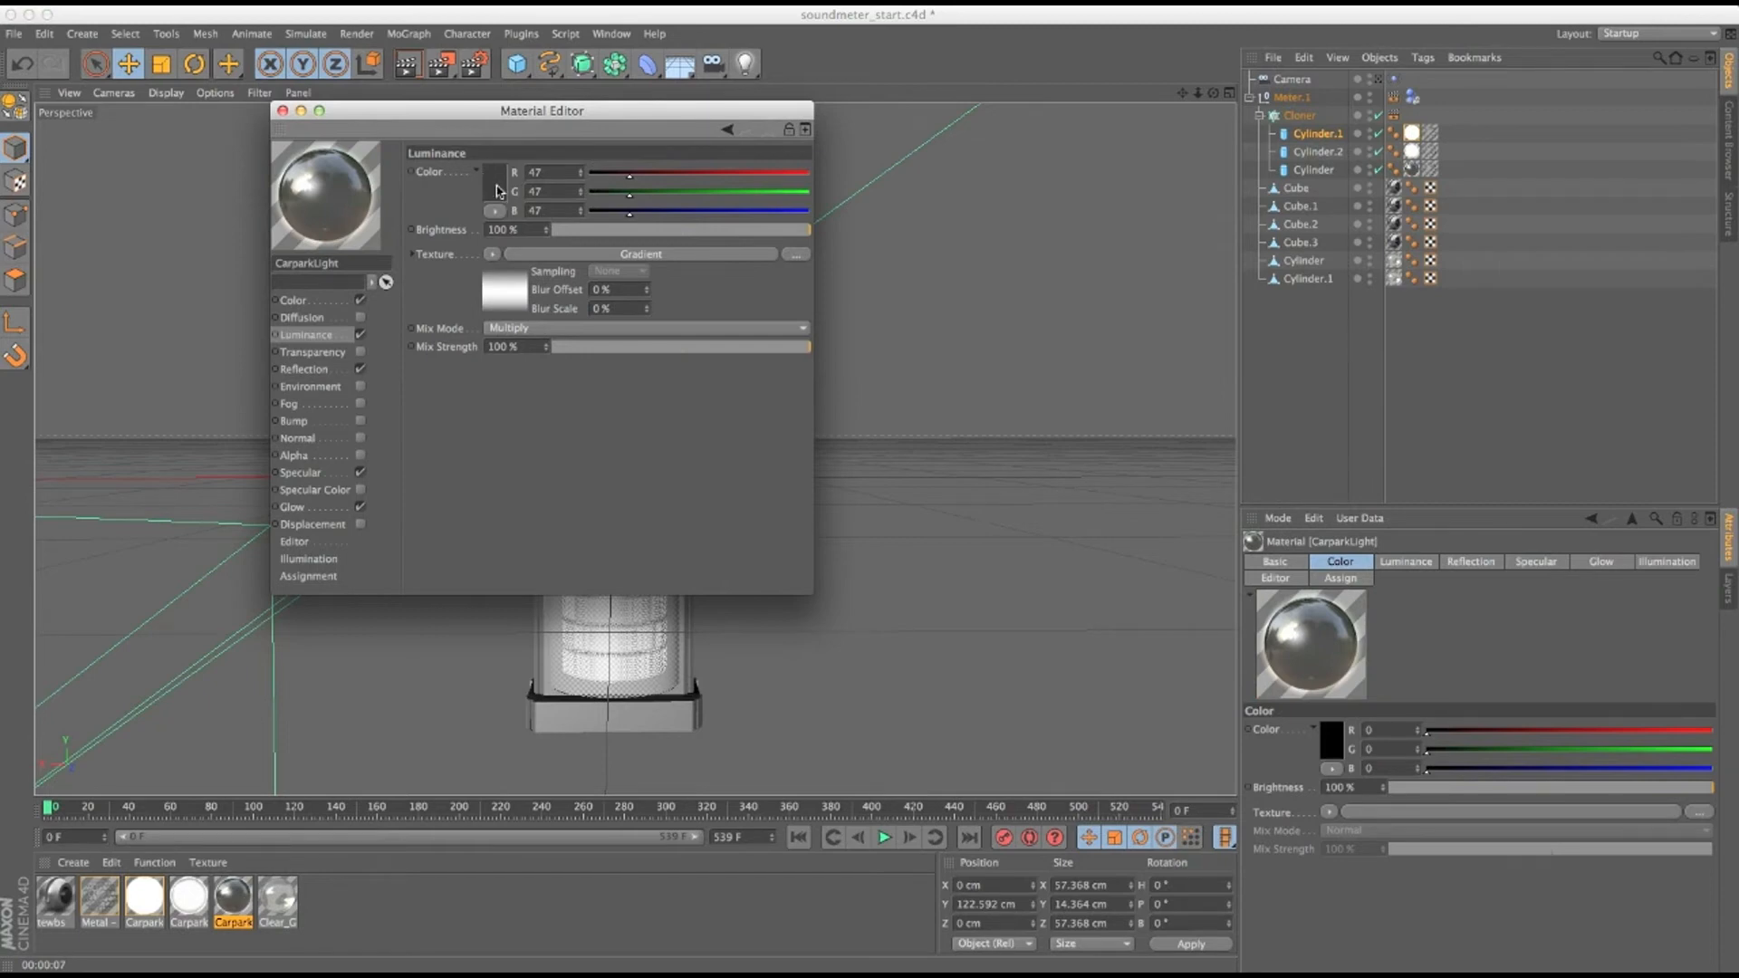
pyautogui.moveTo(485, 123); pyautogui.dragTo(1041, 287)
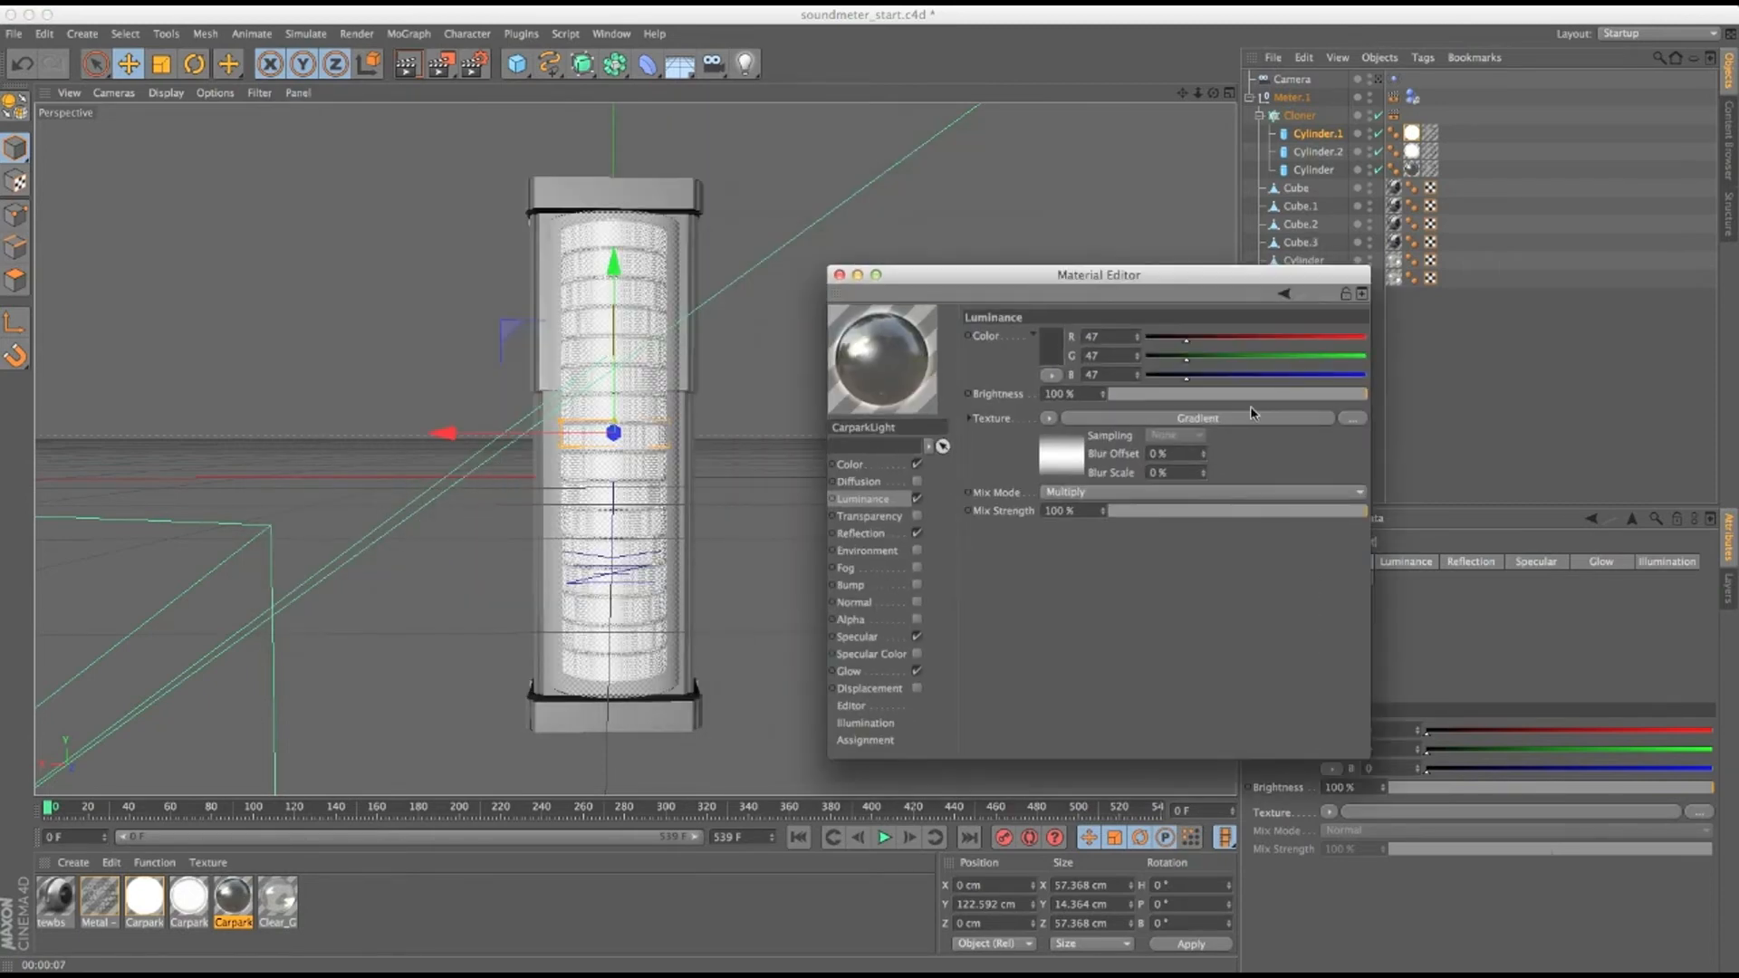
pyautogui.click(838, 275)
# Add a Plain effector to the meter's Cloner and check the Cloner's effector list.
pyautogui.click(1299, 115)
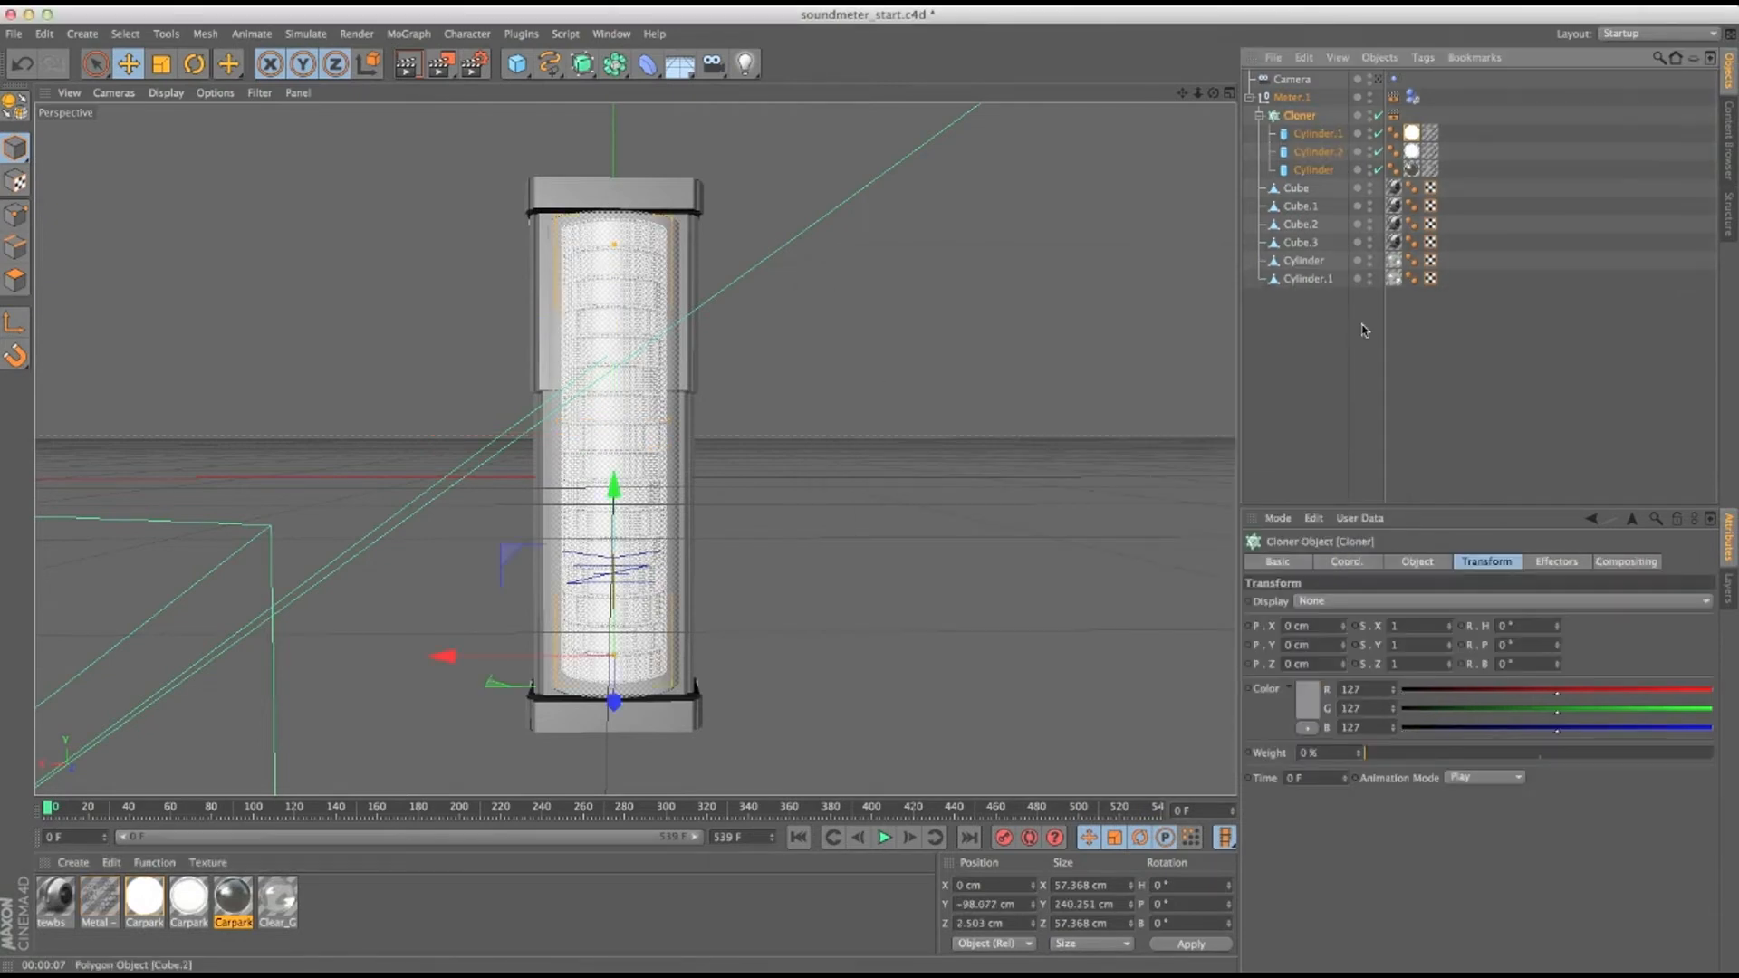
pyautogui.click(1413, 560)
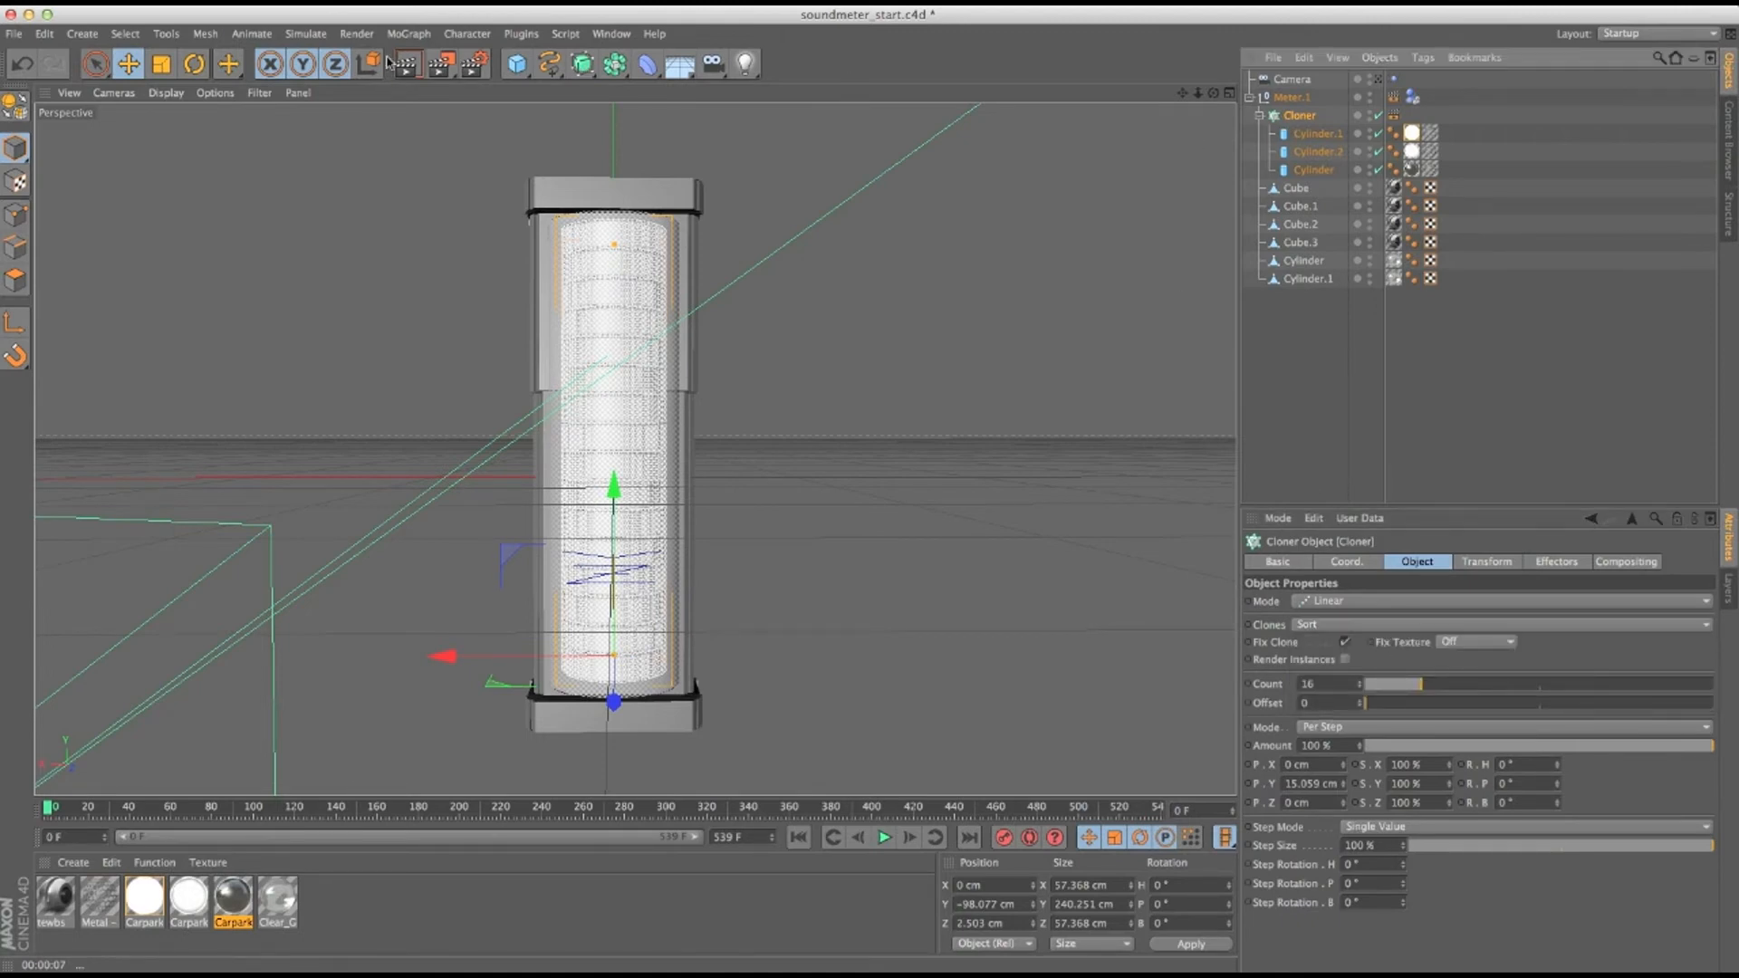
pyautogui.click(356, 33)
pyautogui.moveTo(409, 33)
pyautogui.moveTo(431, 61)
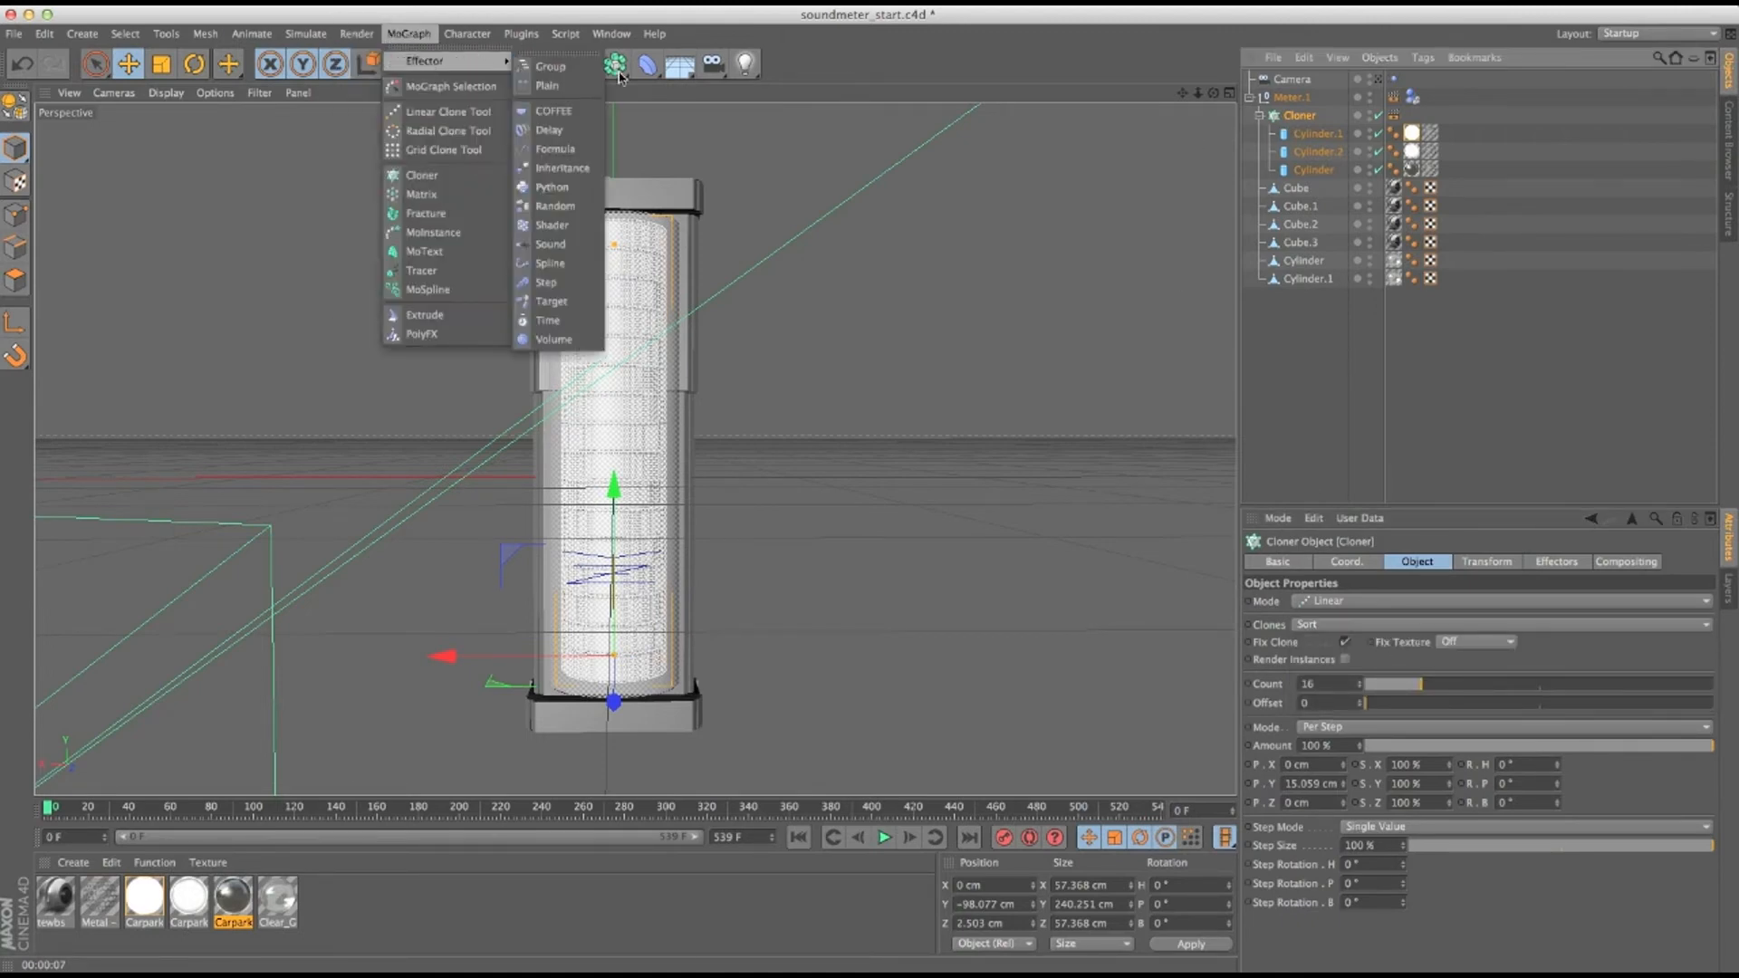
pyautogui.click(579, 86)
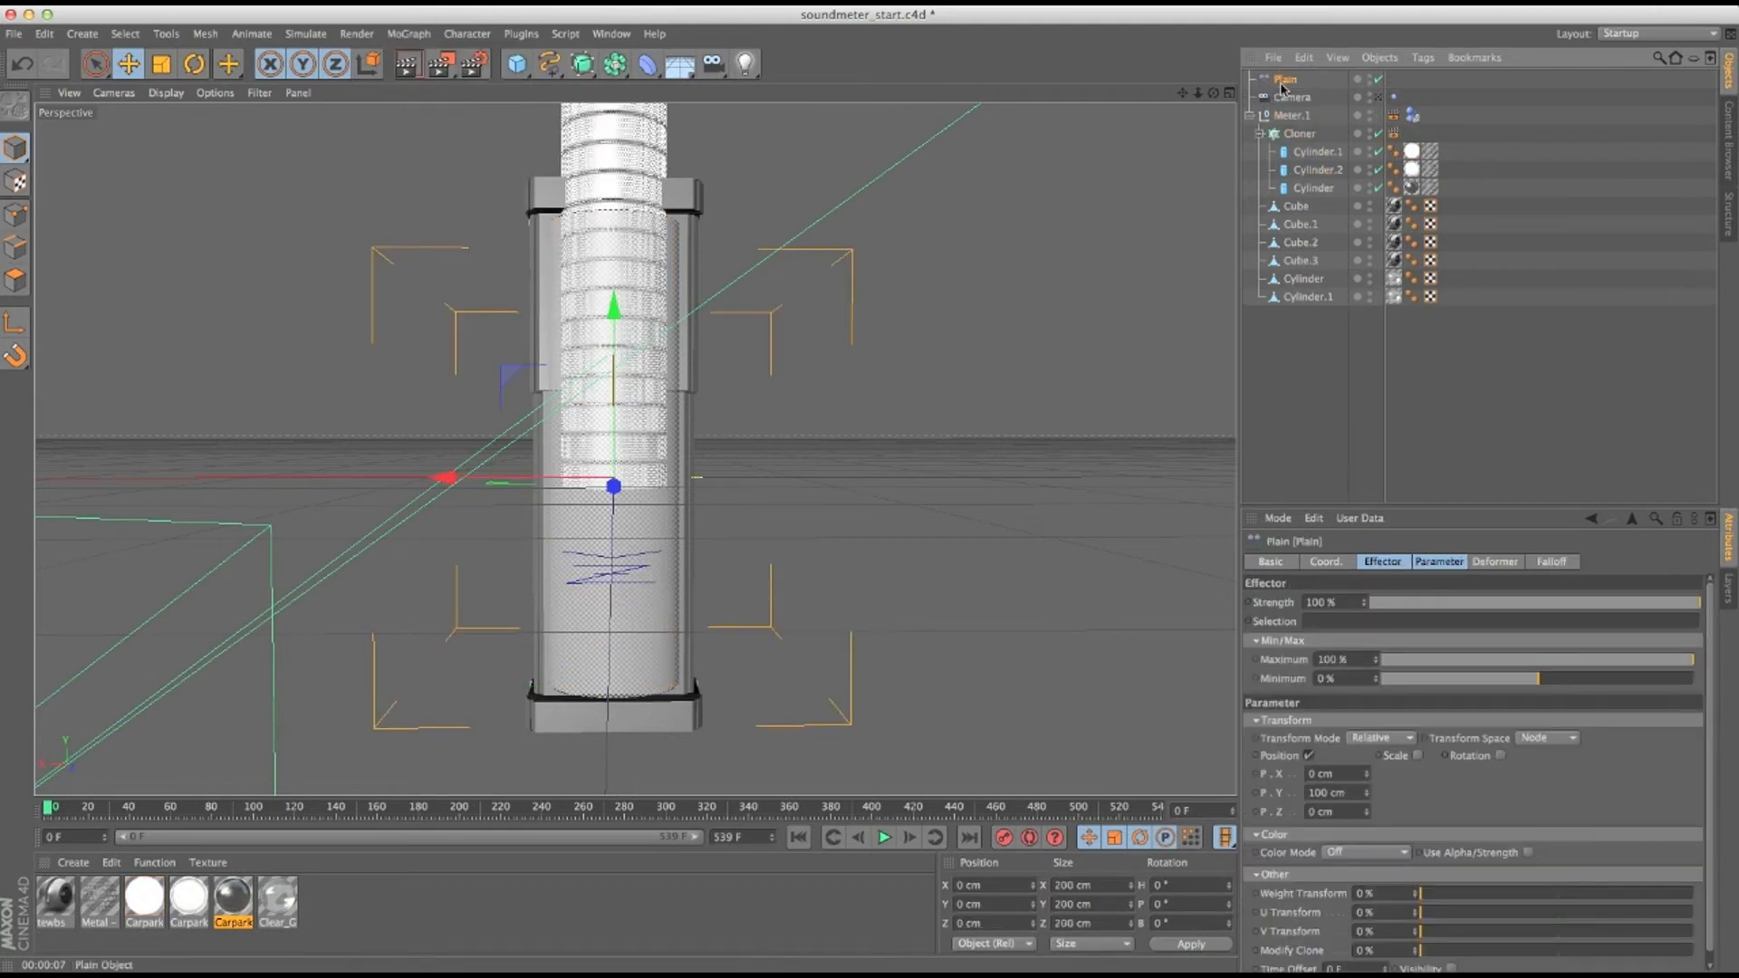
pyautogui.click(1299, 133)
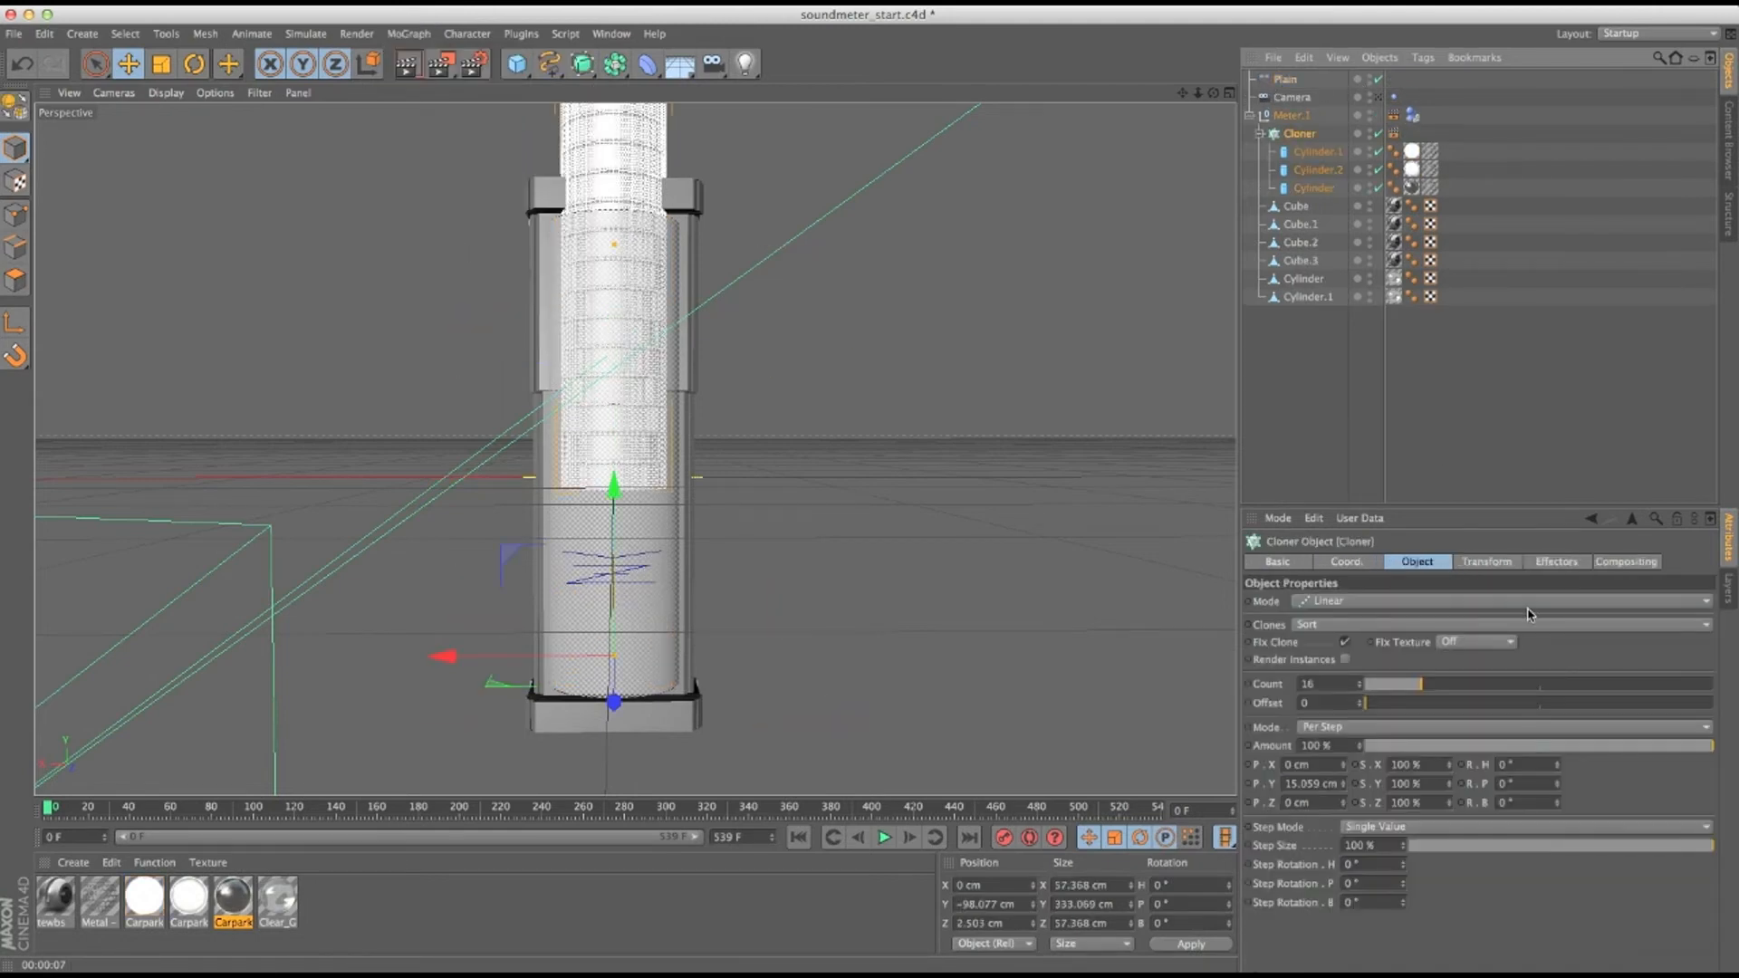
pyautogui.click(1621, 561)
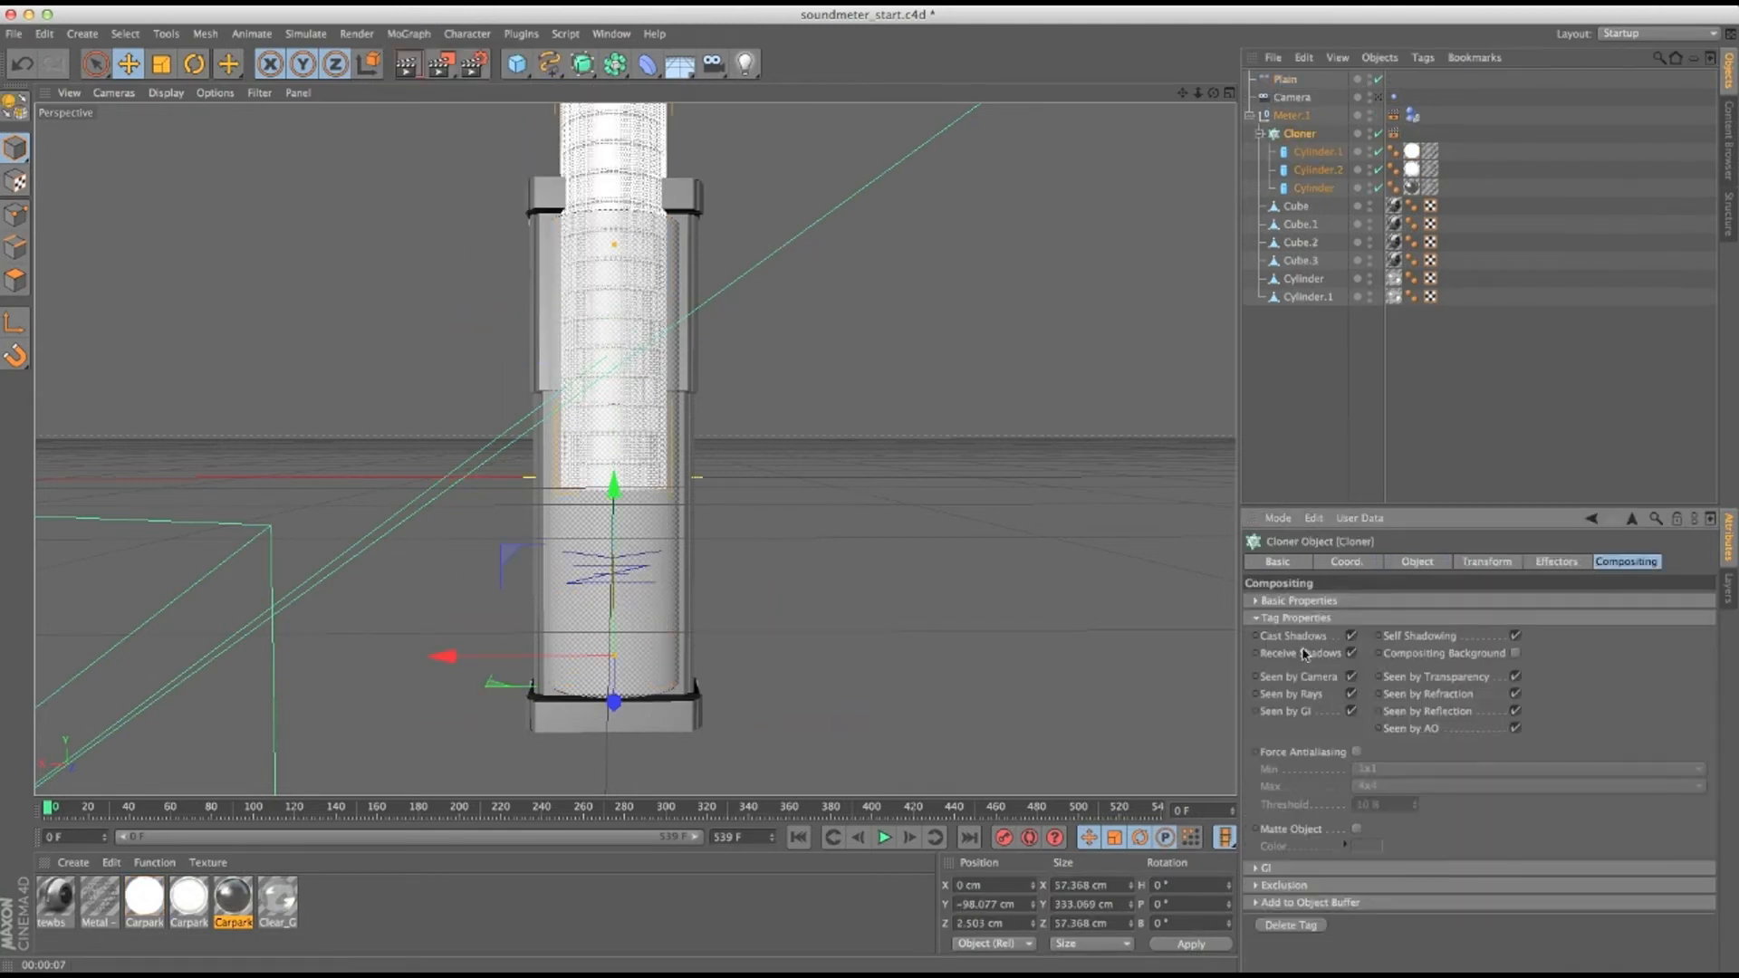
pyautogui.click(1558, 563)
# Disable the Plain effector's Position influence and set its Modify Clone to 100%.
pyautogui.click(1284, 79)
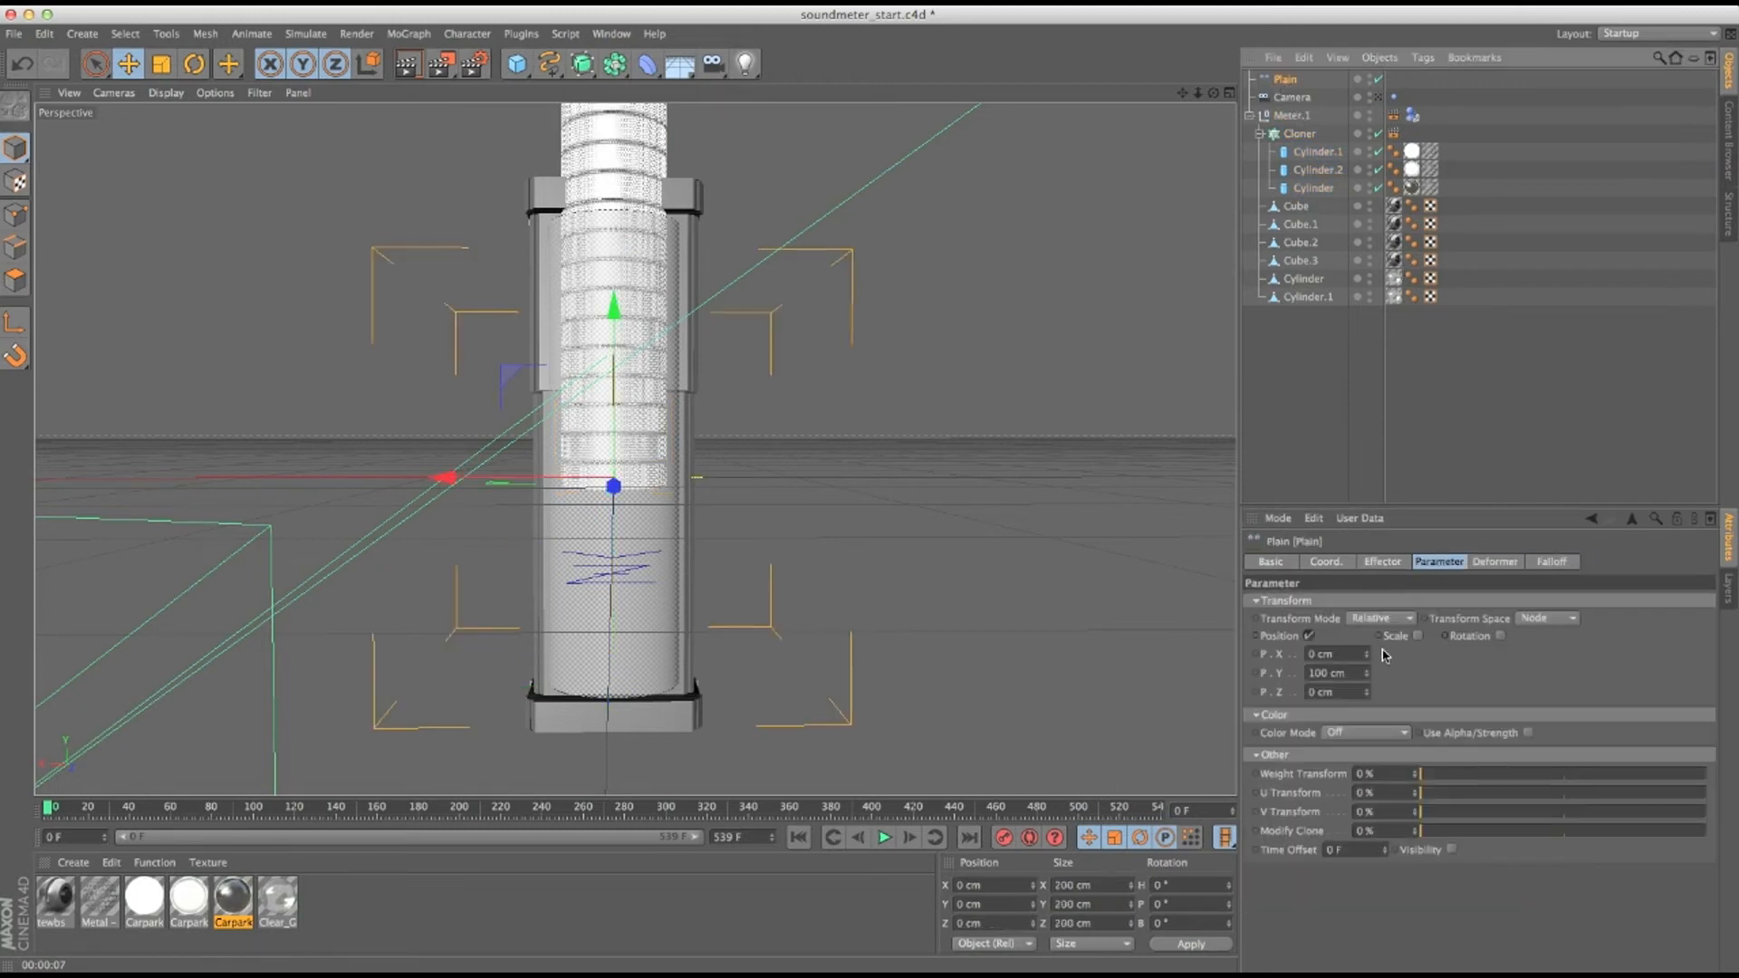
pyautogui.click(1309, 636)
pyautogui.moveTo(1434, 779); pyautogui.dragTo(1701, 775)
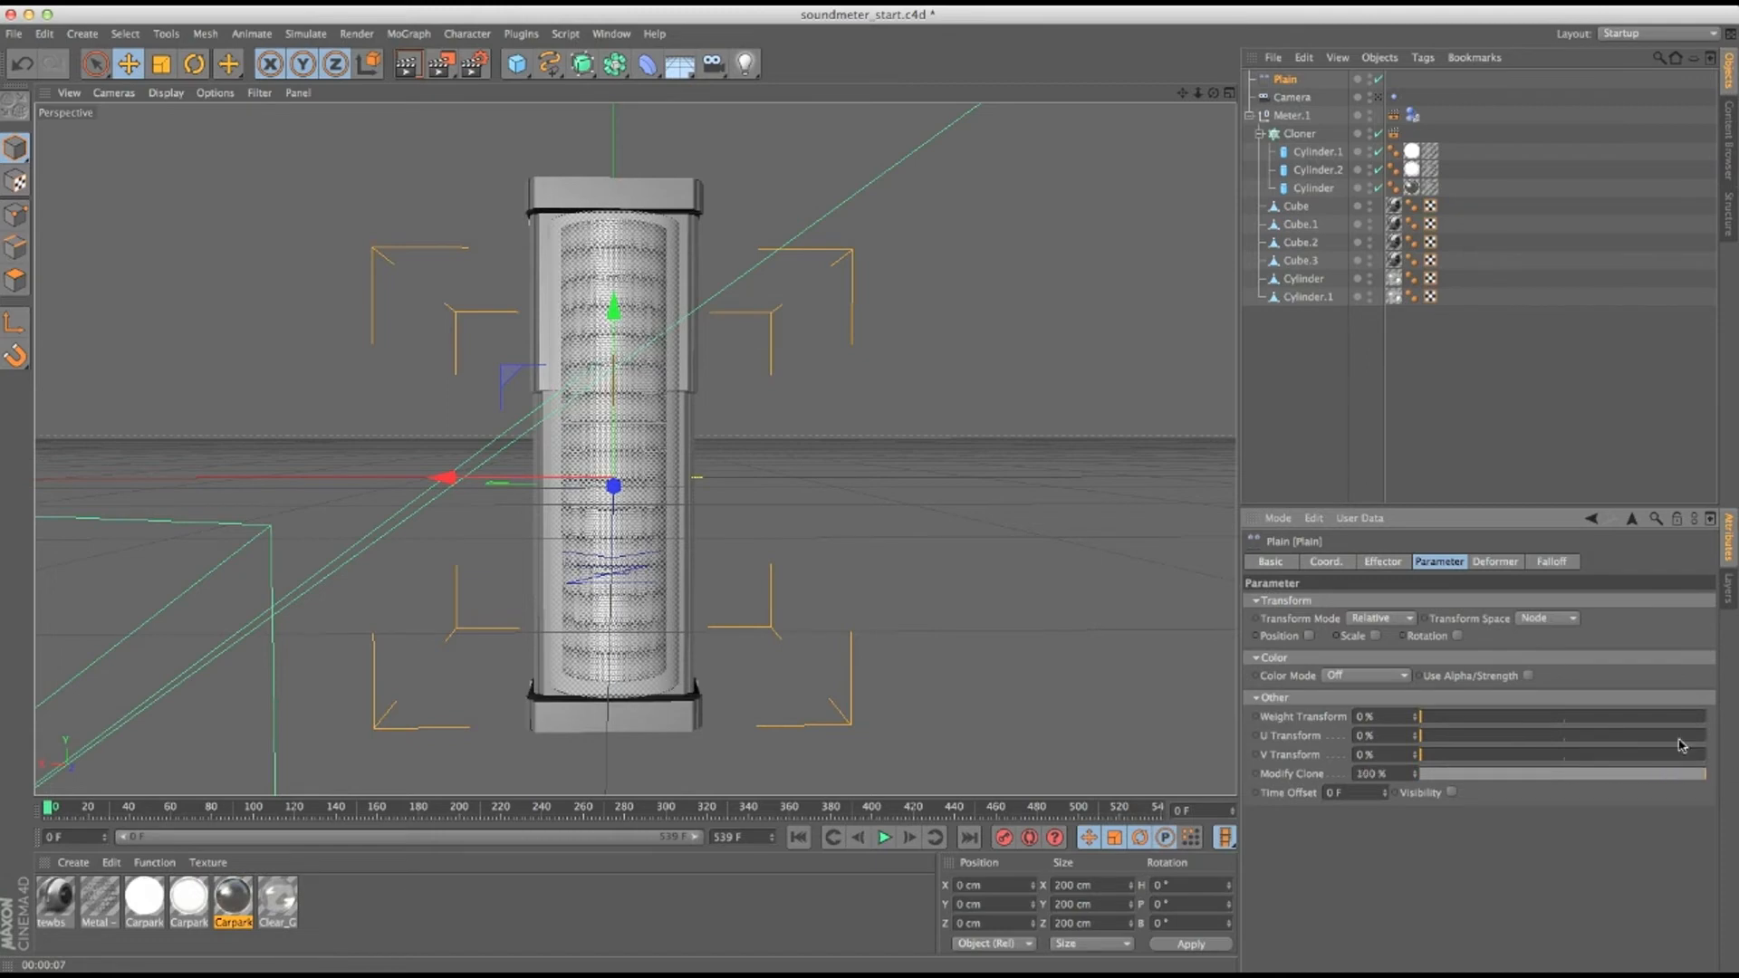
# Give the Plain effector a Linear falloff oriented +Y, lower it to about Y -12 cm, and test-render the view.
pyautogui.click(1549, 563)
pyautogui.click(1310, 603)
pyautogui.click(1307, 715)
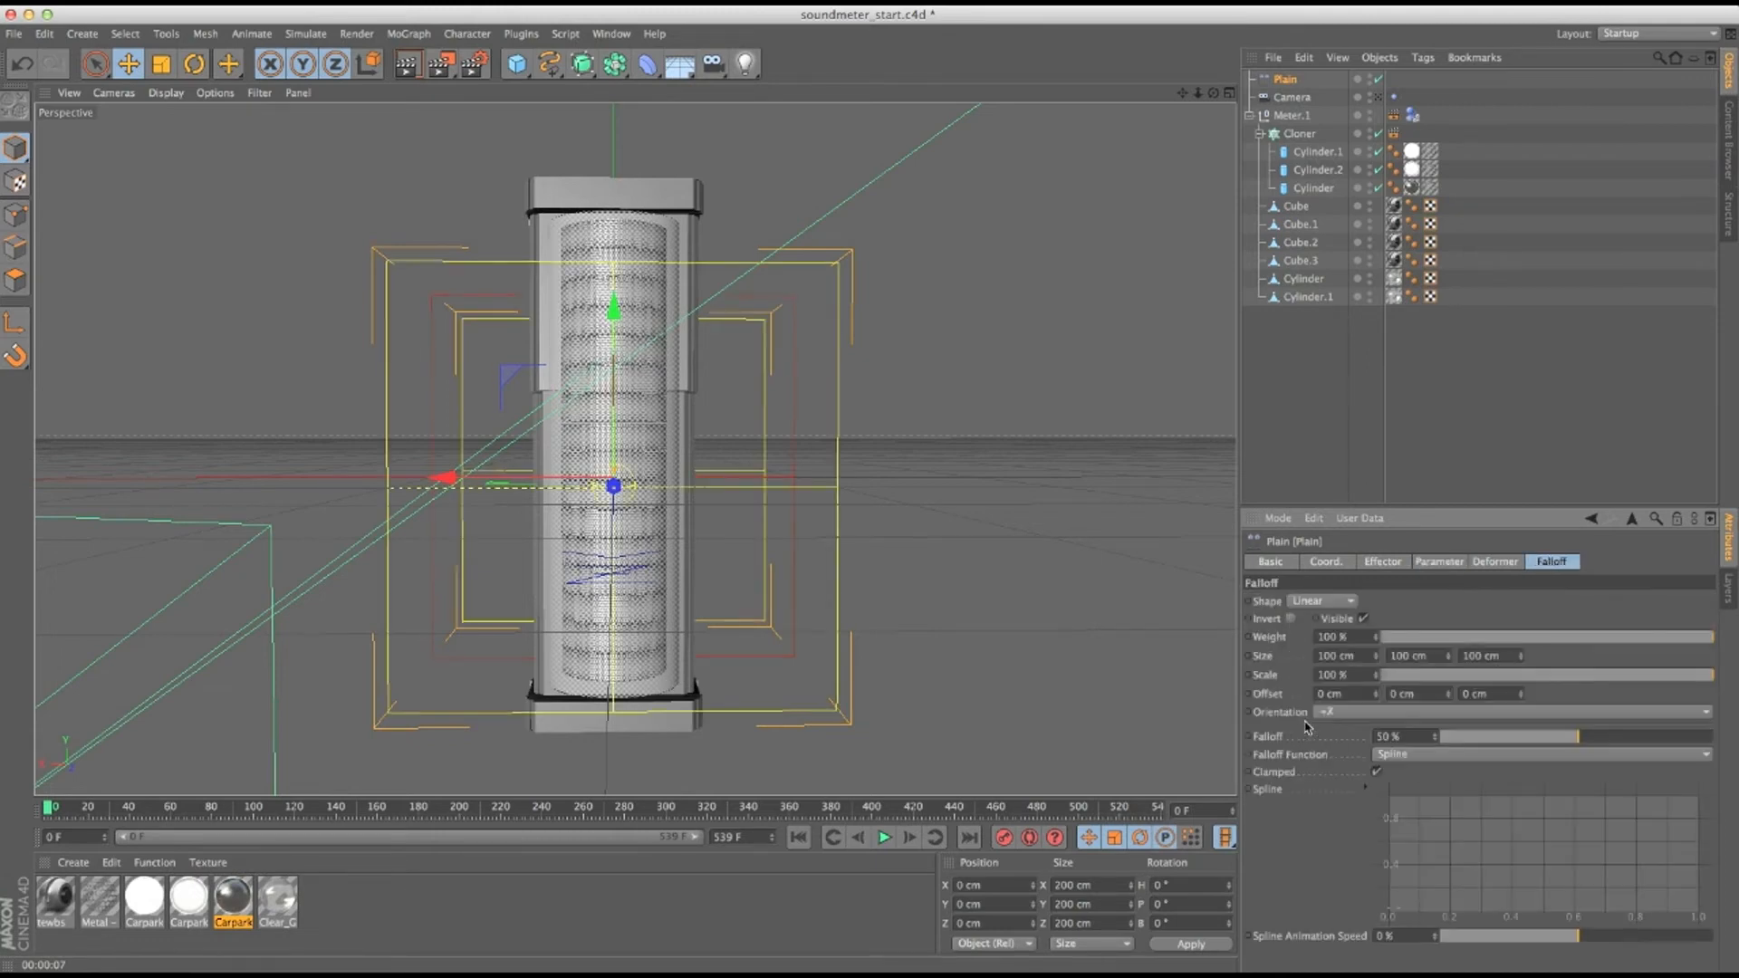
pyautogui.click(1376, 772)
pyautogui.moveTo(613, 375)
pyautogui.mouseDown()
pyautogui.moveTo(613, 398)
pyautogui.moveTo(613, 384)
pyautogui.mouseUp()
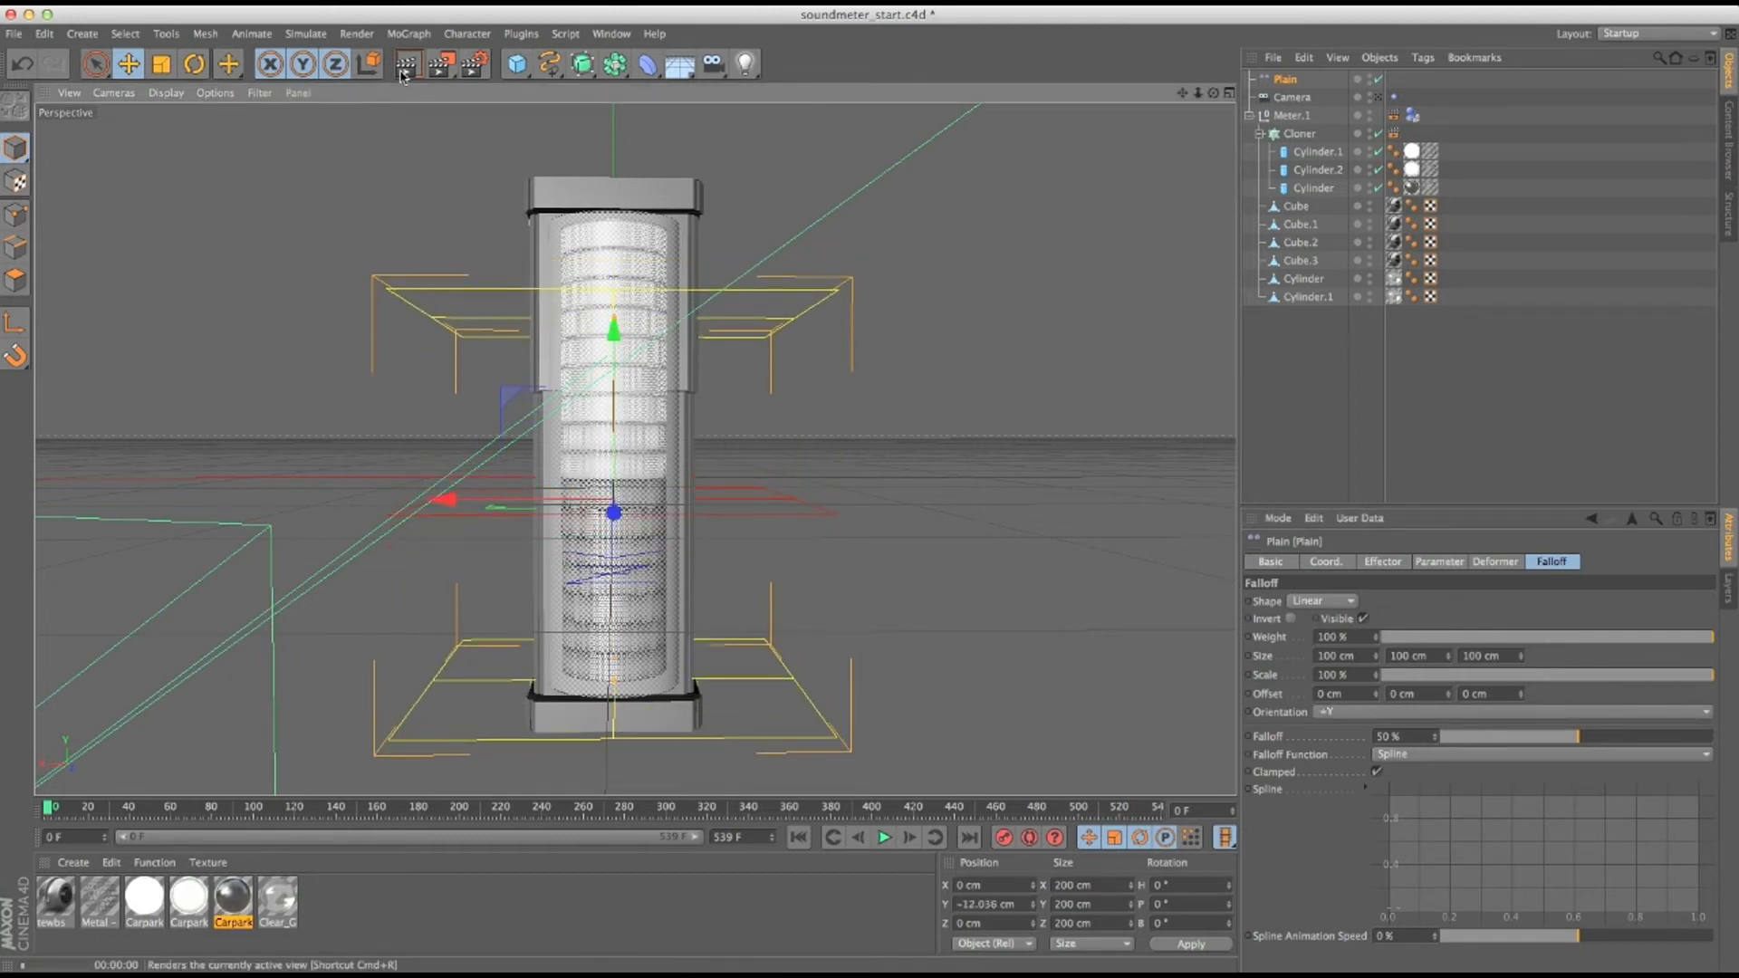
pyautogui.click(404, 65)
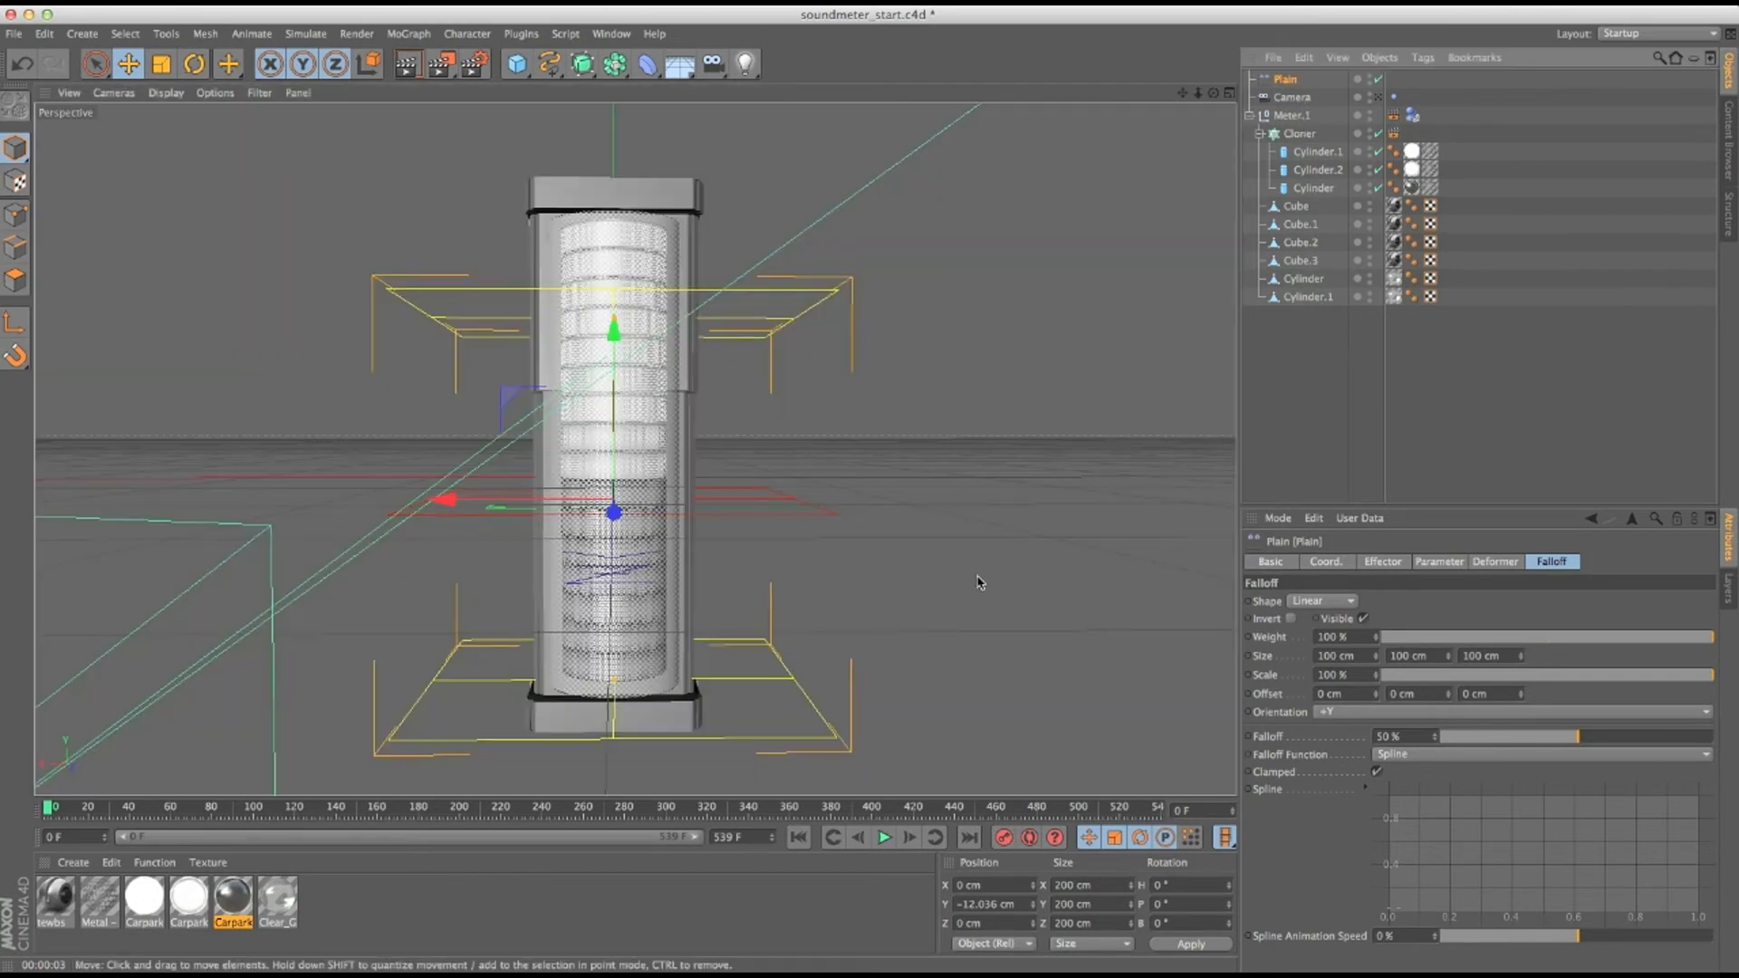
# Reorient the falloff to -Y, raise the effector to about Y 65 cm with a falloff height of about 57.8 cm, and test-render.
pyautogui.click(1329, 711)
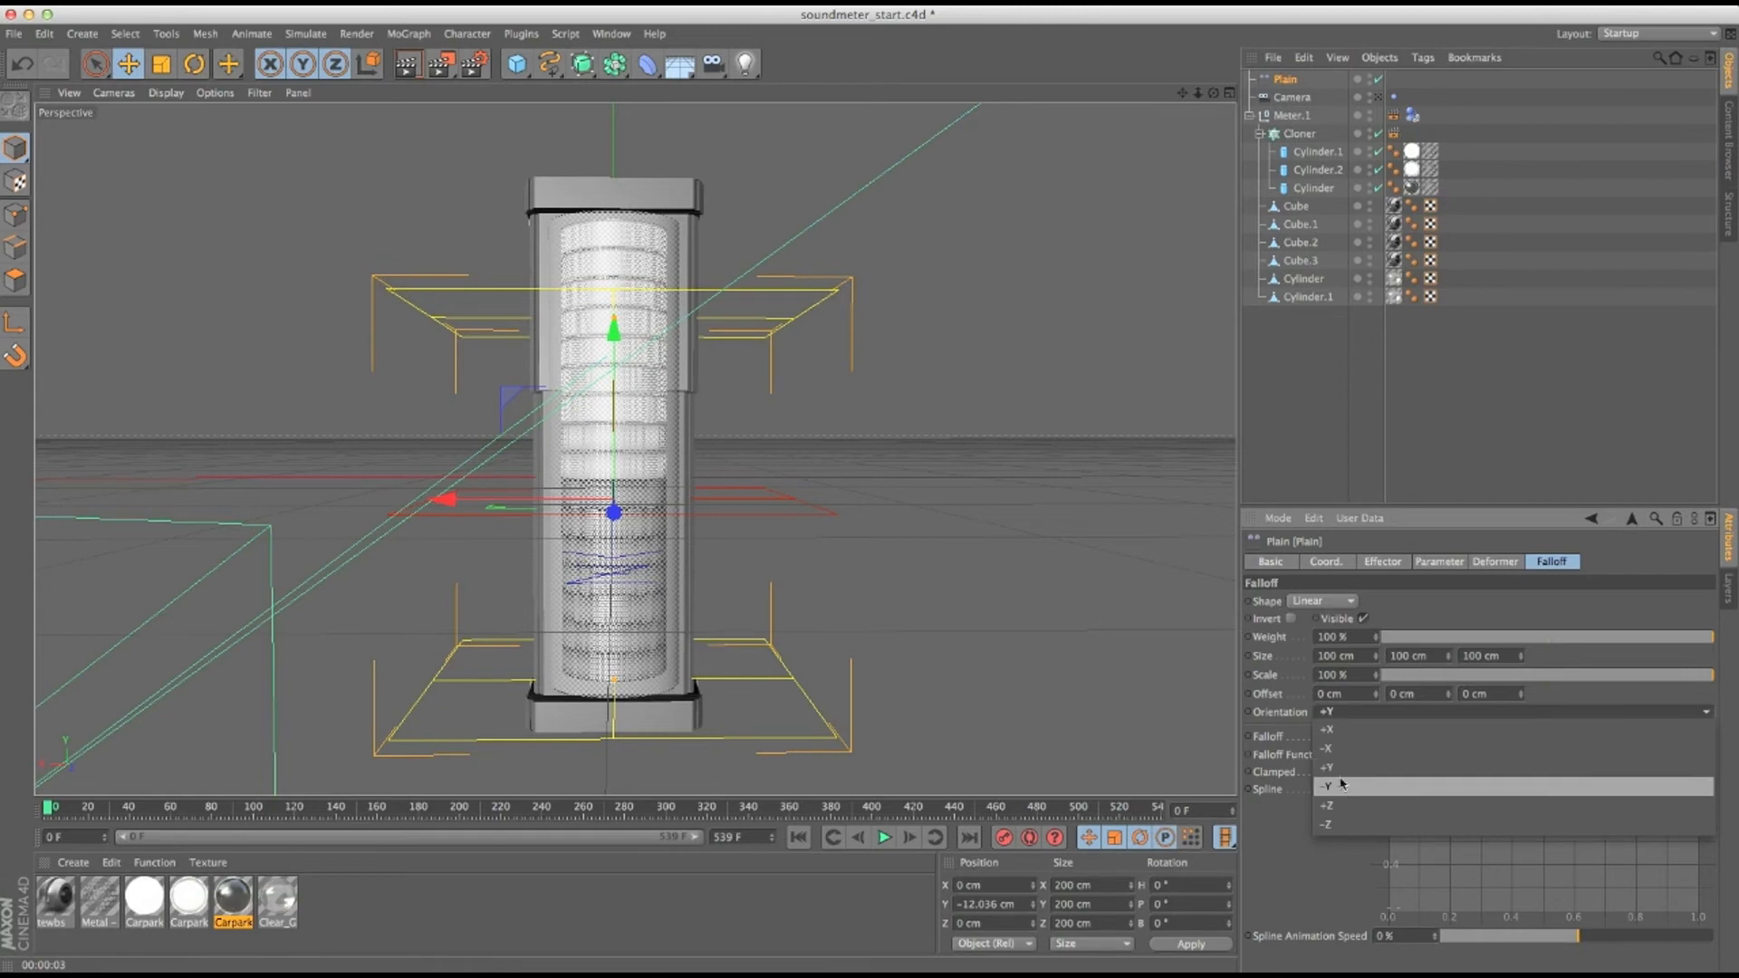
pyautogui.click(1327, 767)
pyautogui.moveTo(613, 381); pyautogui.dragTo(616, 181)
pyautogui.keyDown('alt'); pyautogui.moveTo(639, 420); pyautogui.dragTo(633, 459); pyautogui.keyUp('alt')
pyautogui.moveTo(605, 154); pyautogui.dragTo(577, 225)
pyautogui.click(406, 64)
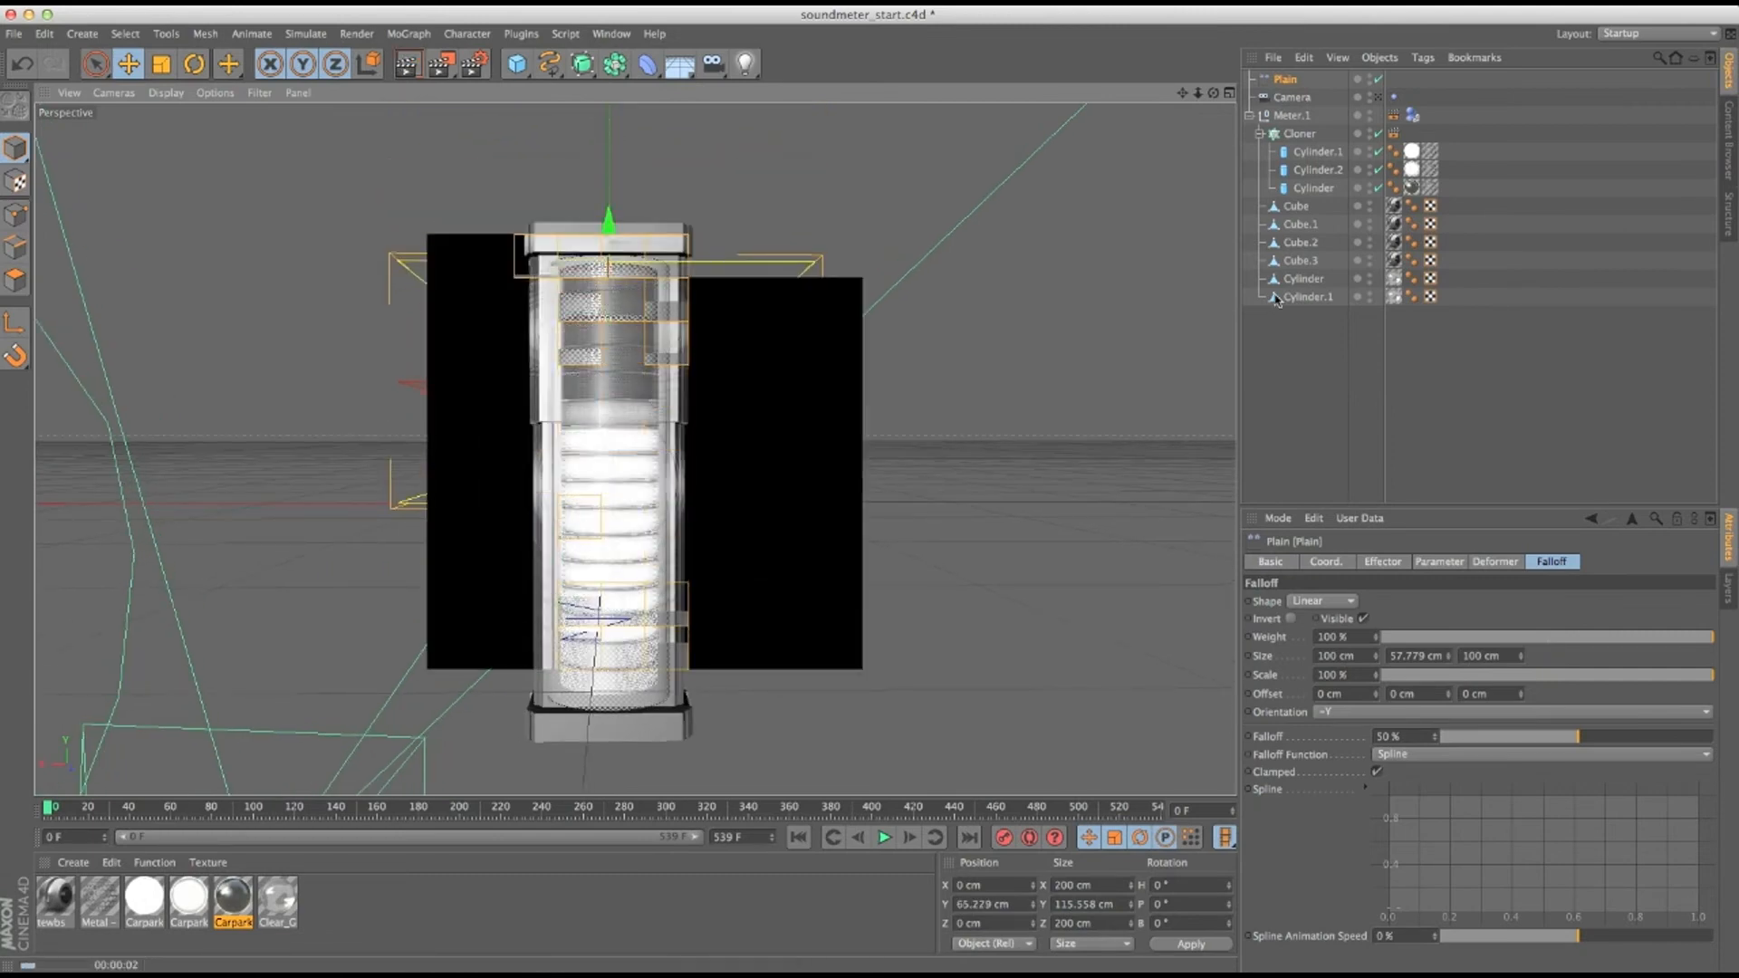
# Duplicate the Cloner's second cylinder, place the copy before the last cylinder, and select the copy's CarparkLight texture tag.
pyautogui.click(1327, 171)
pyautogui.keyDown('ctrl'); pyautogui.moveTo(1327, 177); pyautogui.dragTo(1328, 188); pyautogui.keyUp('ctrl')
pyautogui.click(1412, 188)
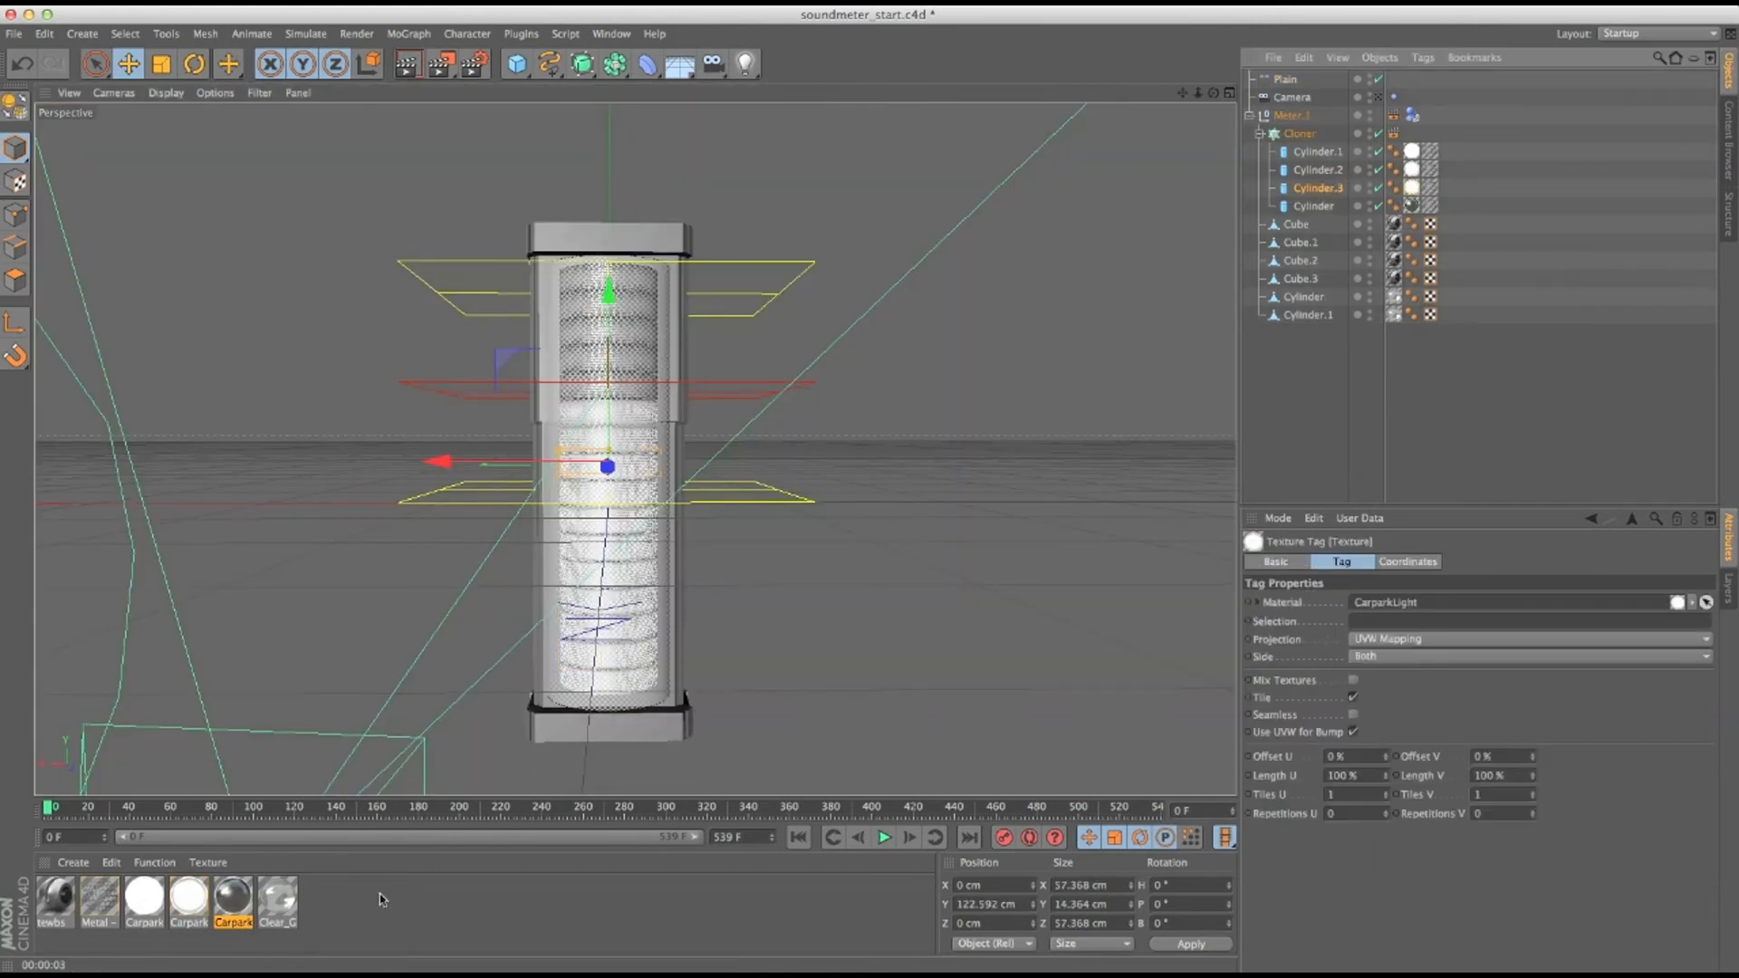
# Duplicate the second CarparkLight material for the copied cylinder, set its luminance brightness to 60%, and test-render the meter.
pyautogui.keyDown('ctrl'); pyautogui.moveTo(189, 911); pyautogui.dragTo(223, 906); pyautogui.keyUp('ctrl')
pyautogui.doubleClick(230, 904)
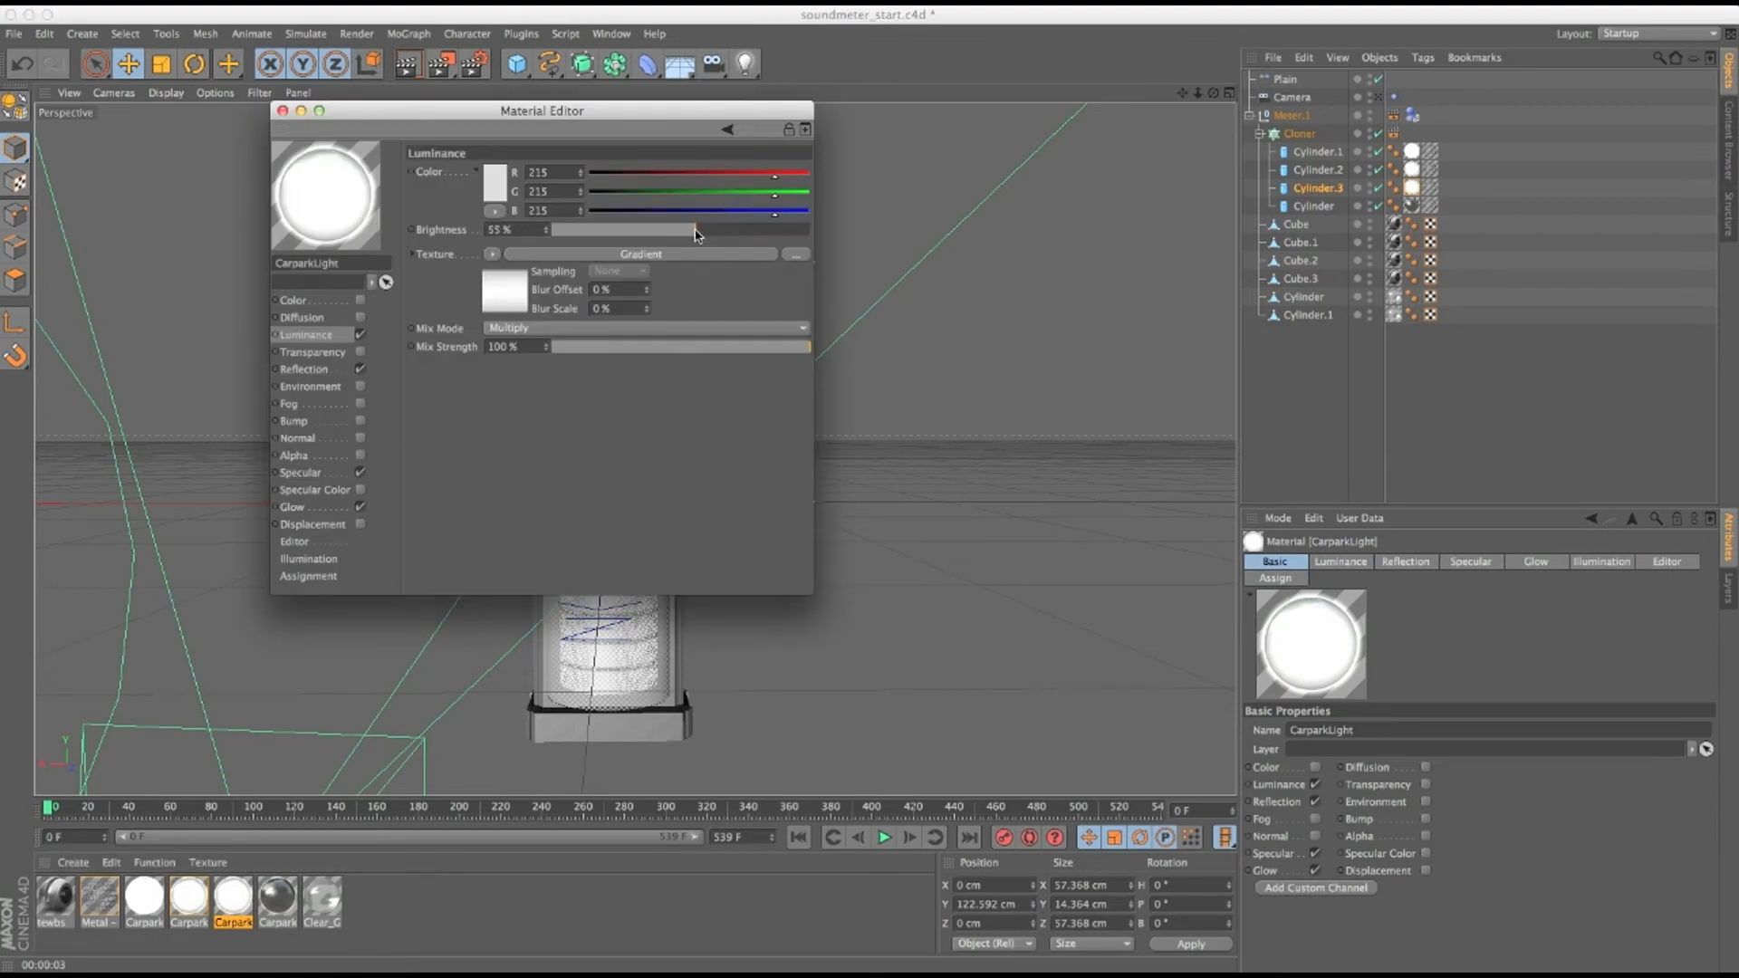
pyautogui.moveTo(708, 234); pyautogui.dragTo(709, 235)
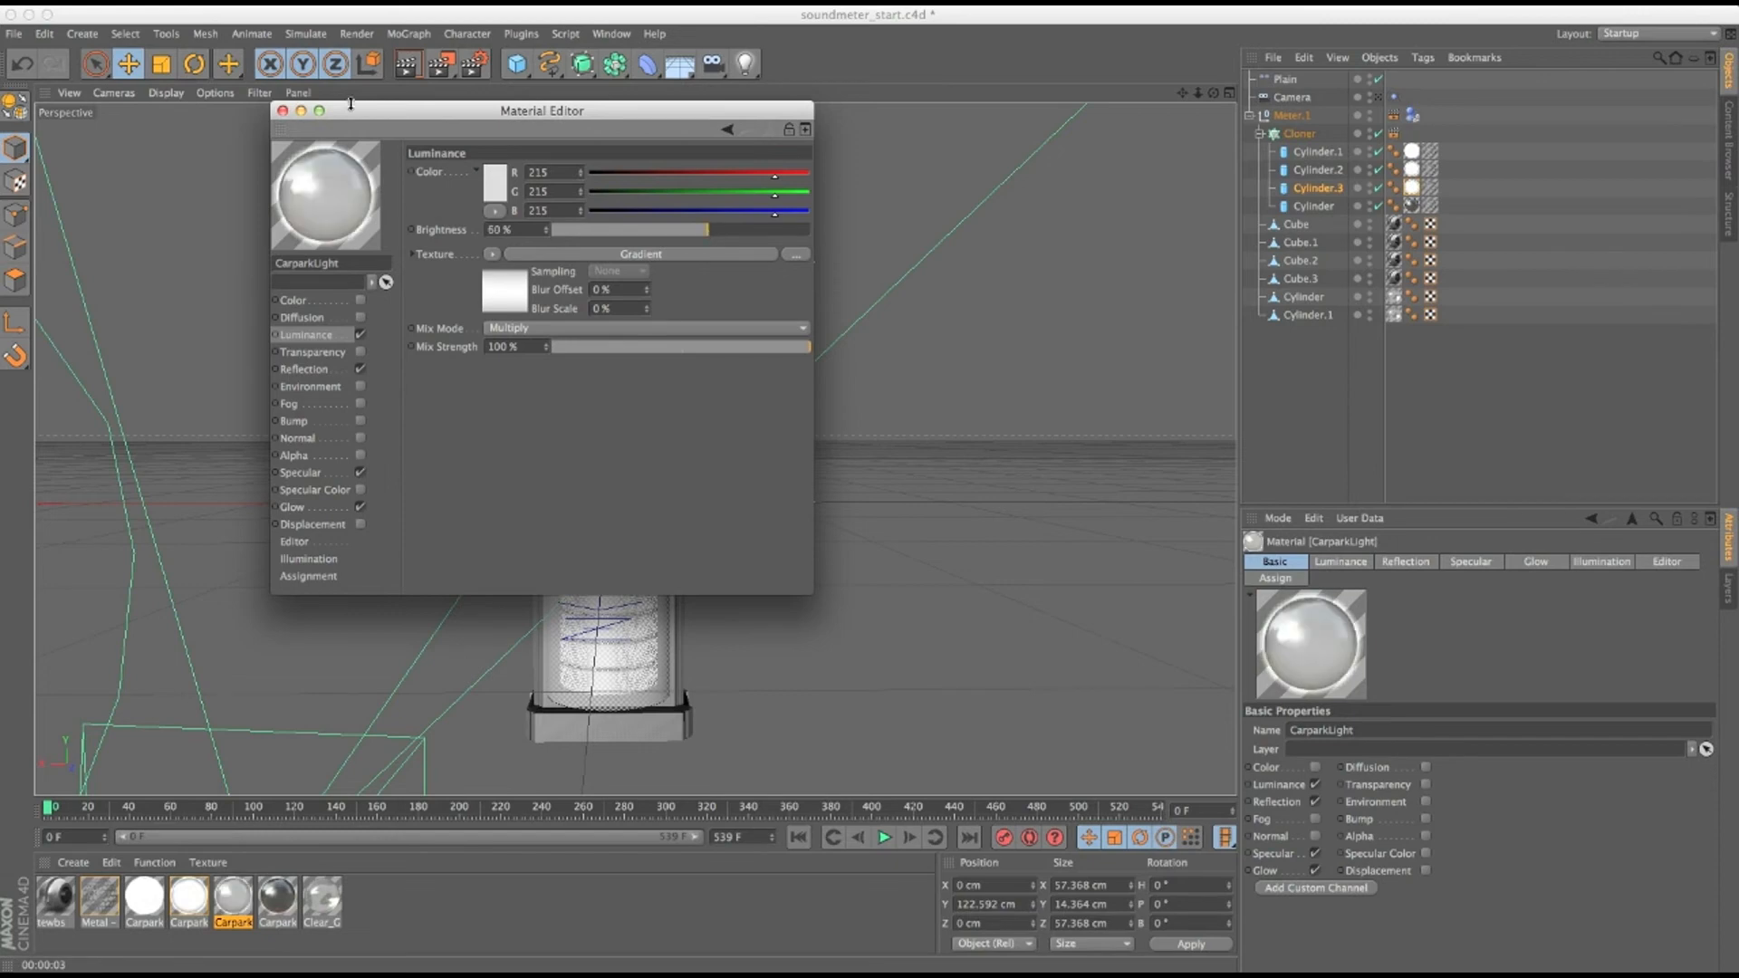
pyautogui.click(299, 110)
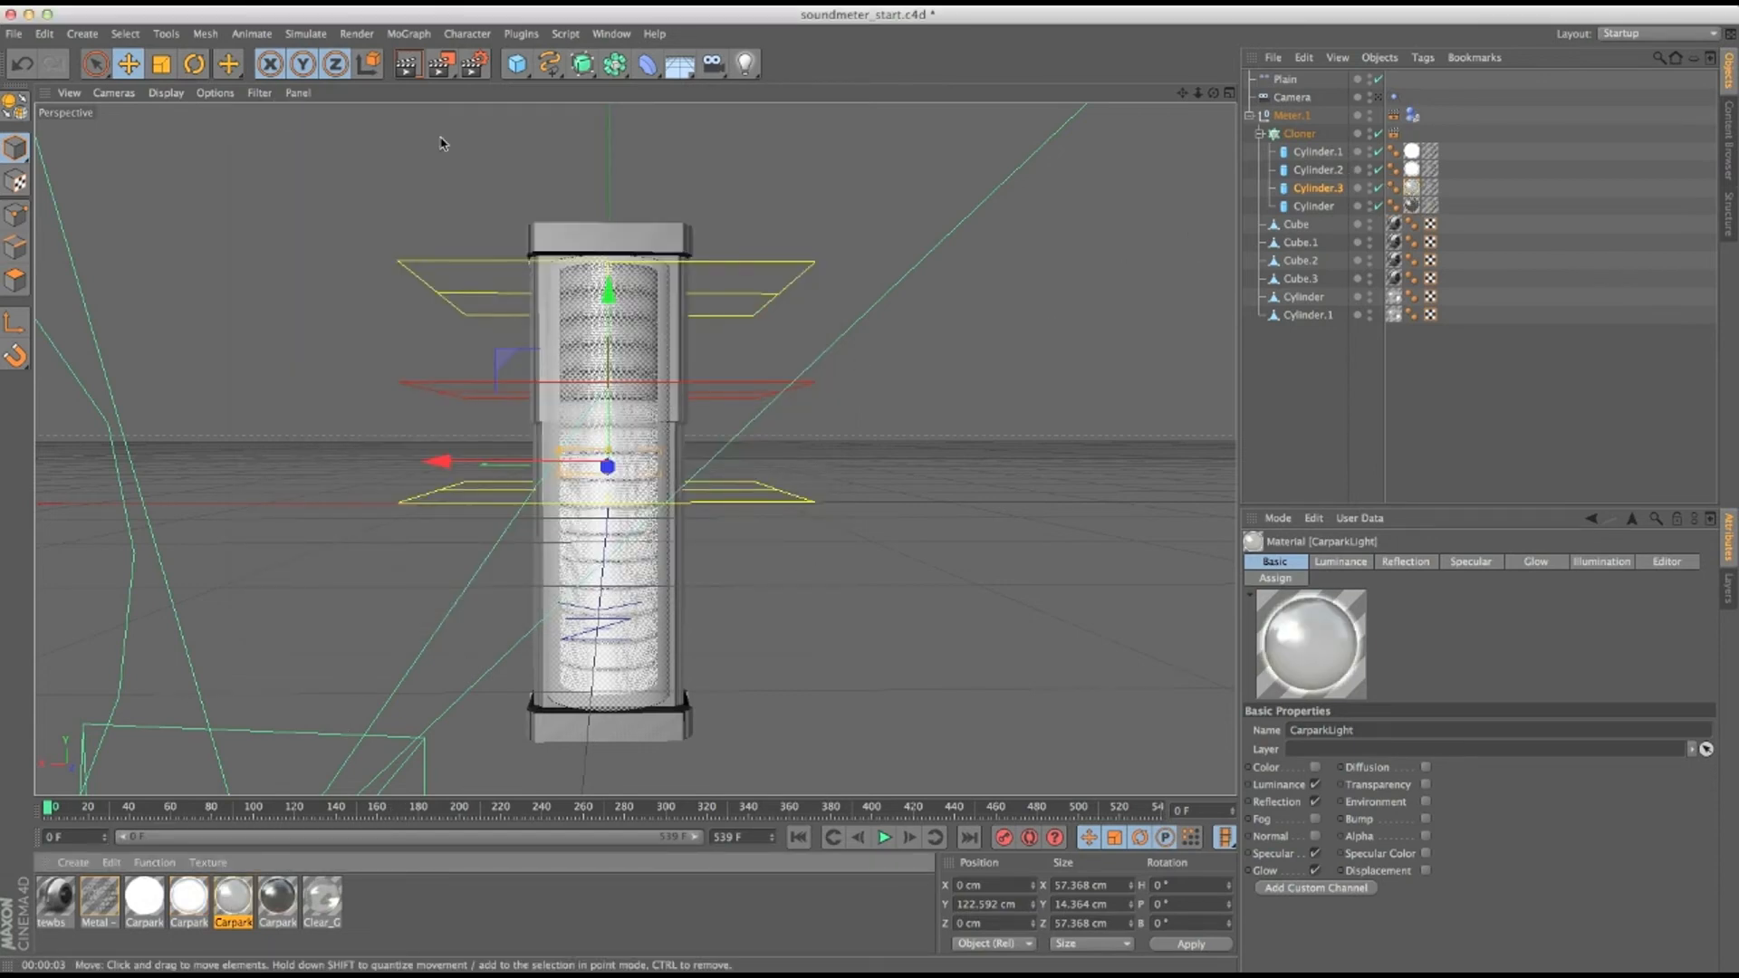
pyautogui.click(408, 65)
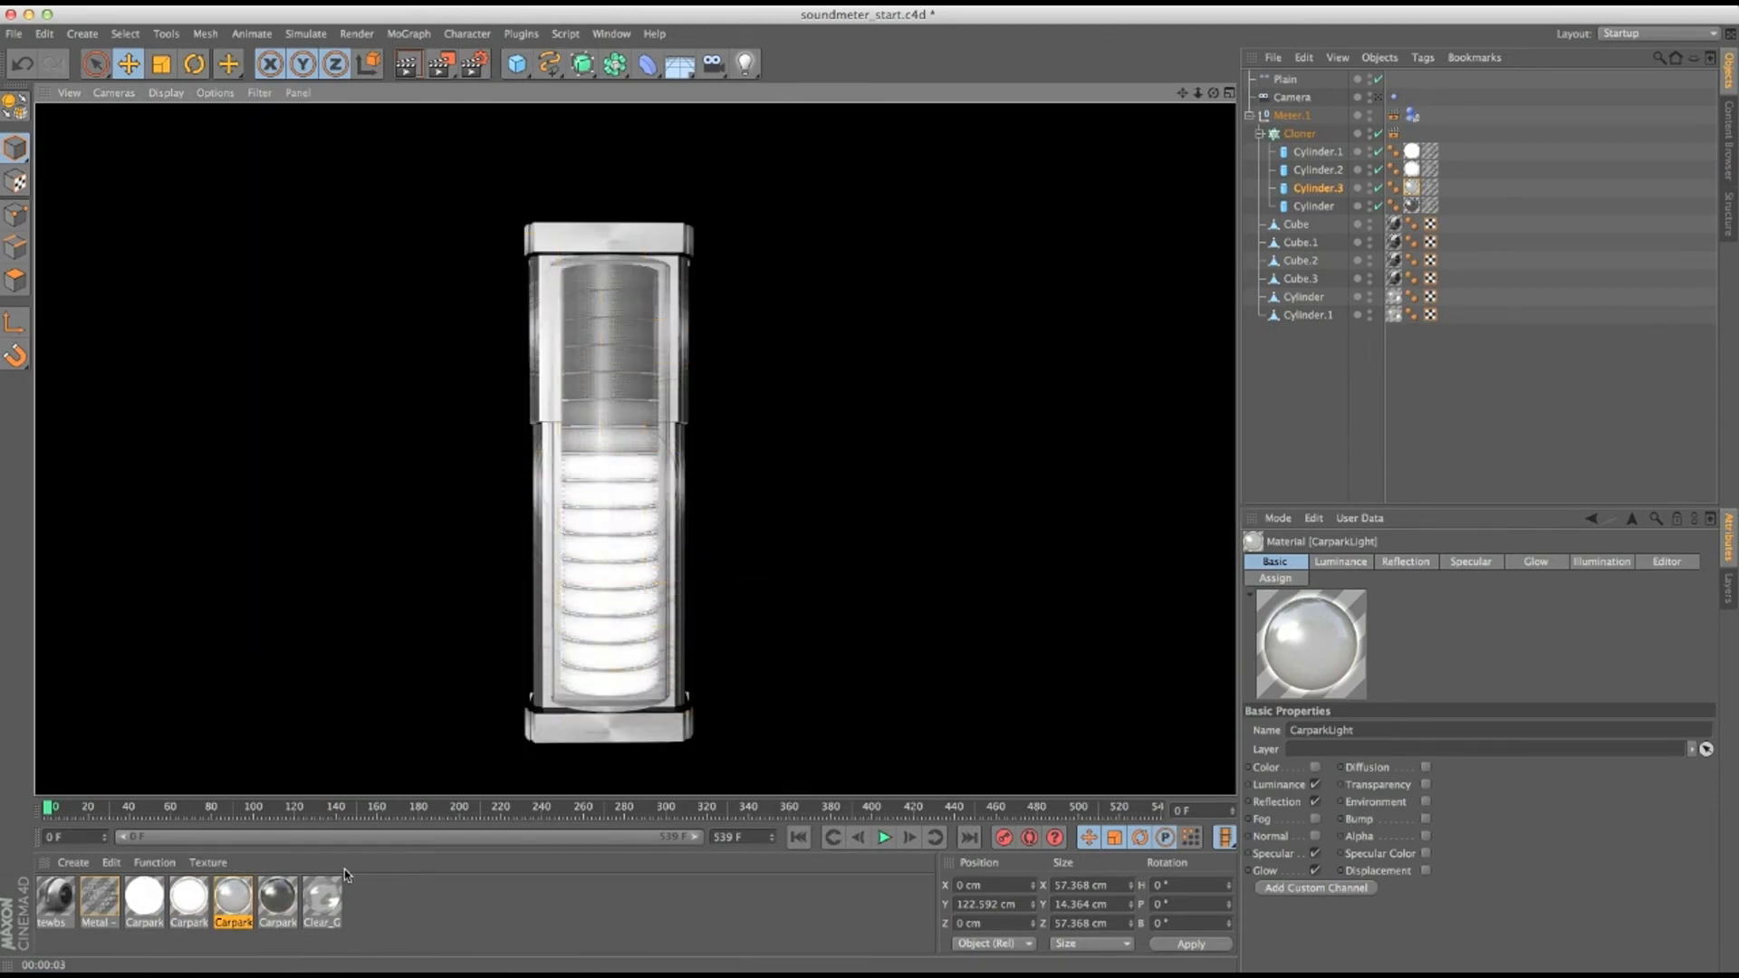
# Darken the unlit CarparkLight material's luminance color to RGB 24, 24, 24 and render the meter again.
pyautogui.doubleClick(277, 896)
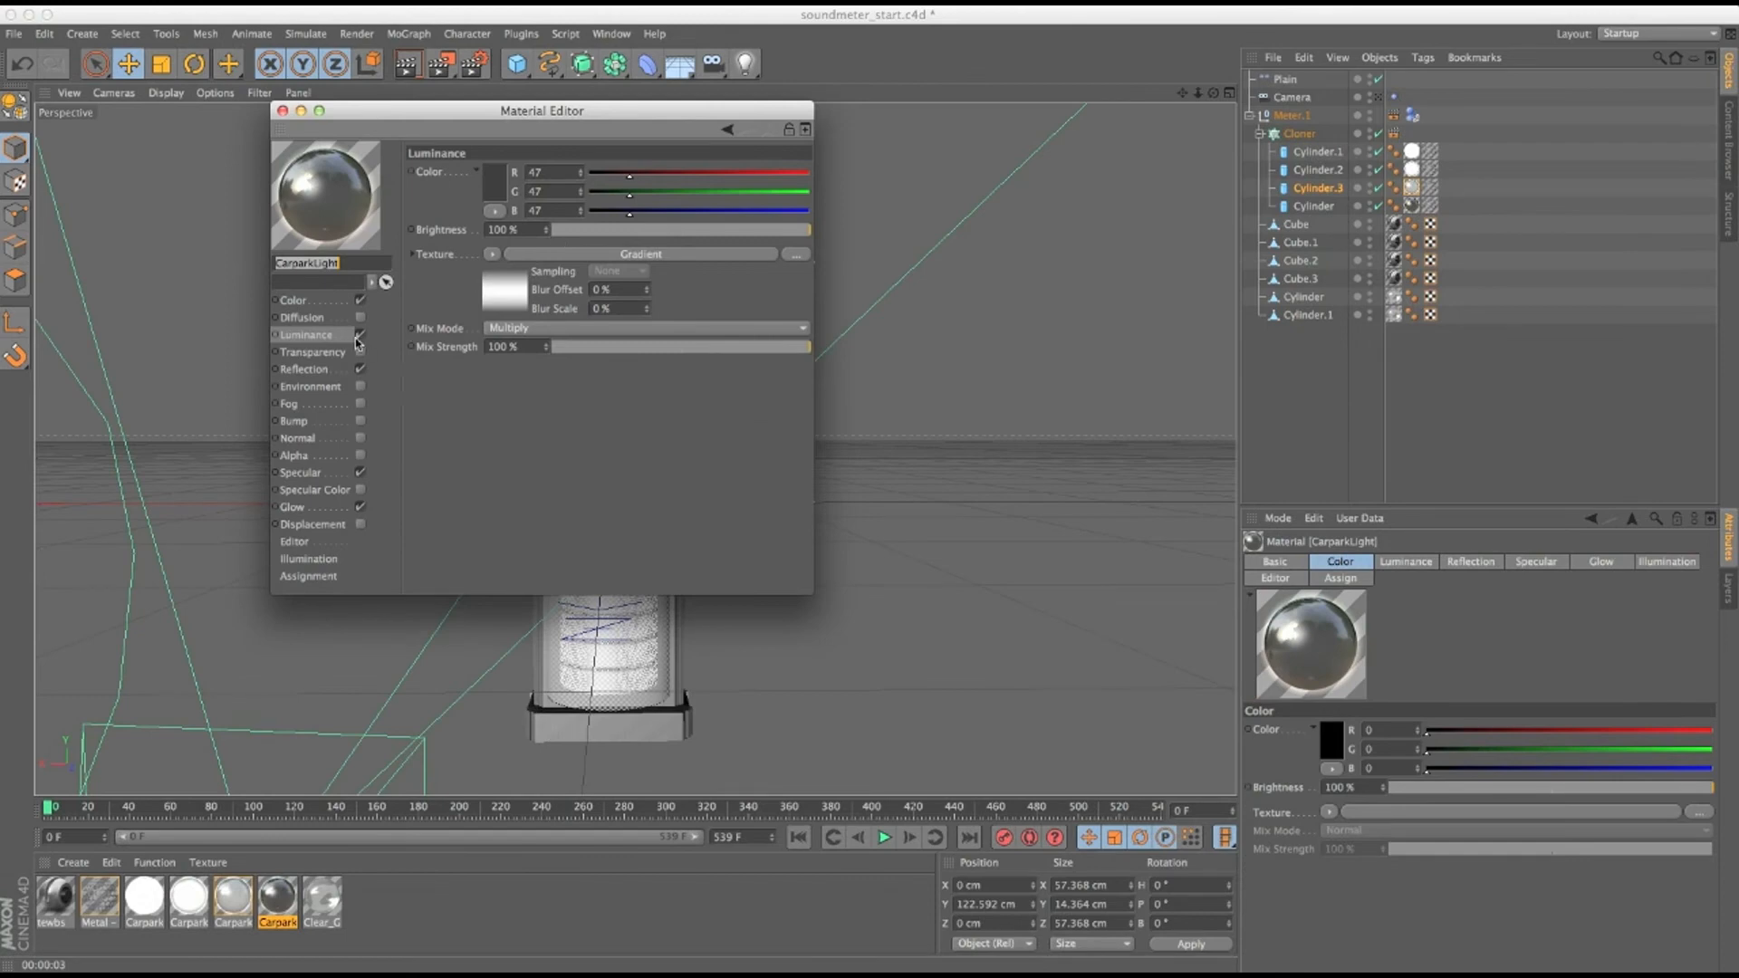
pyautogui.click(496, 208)
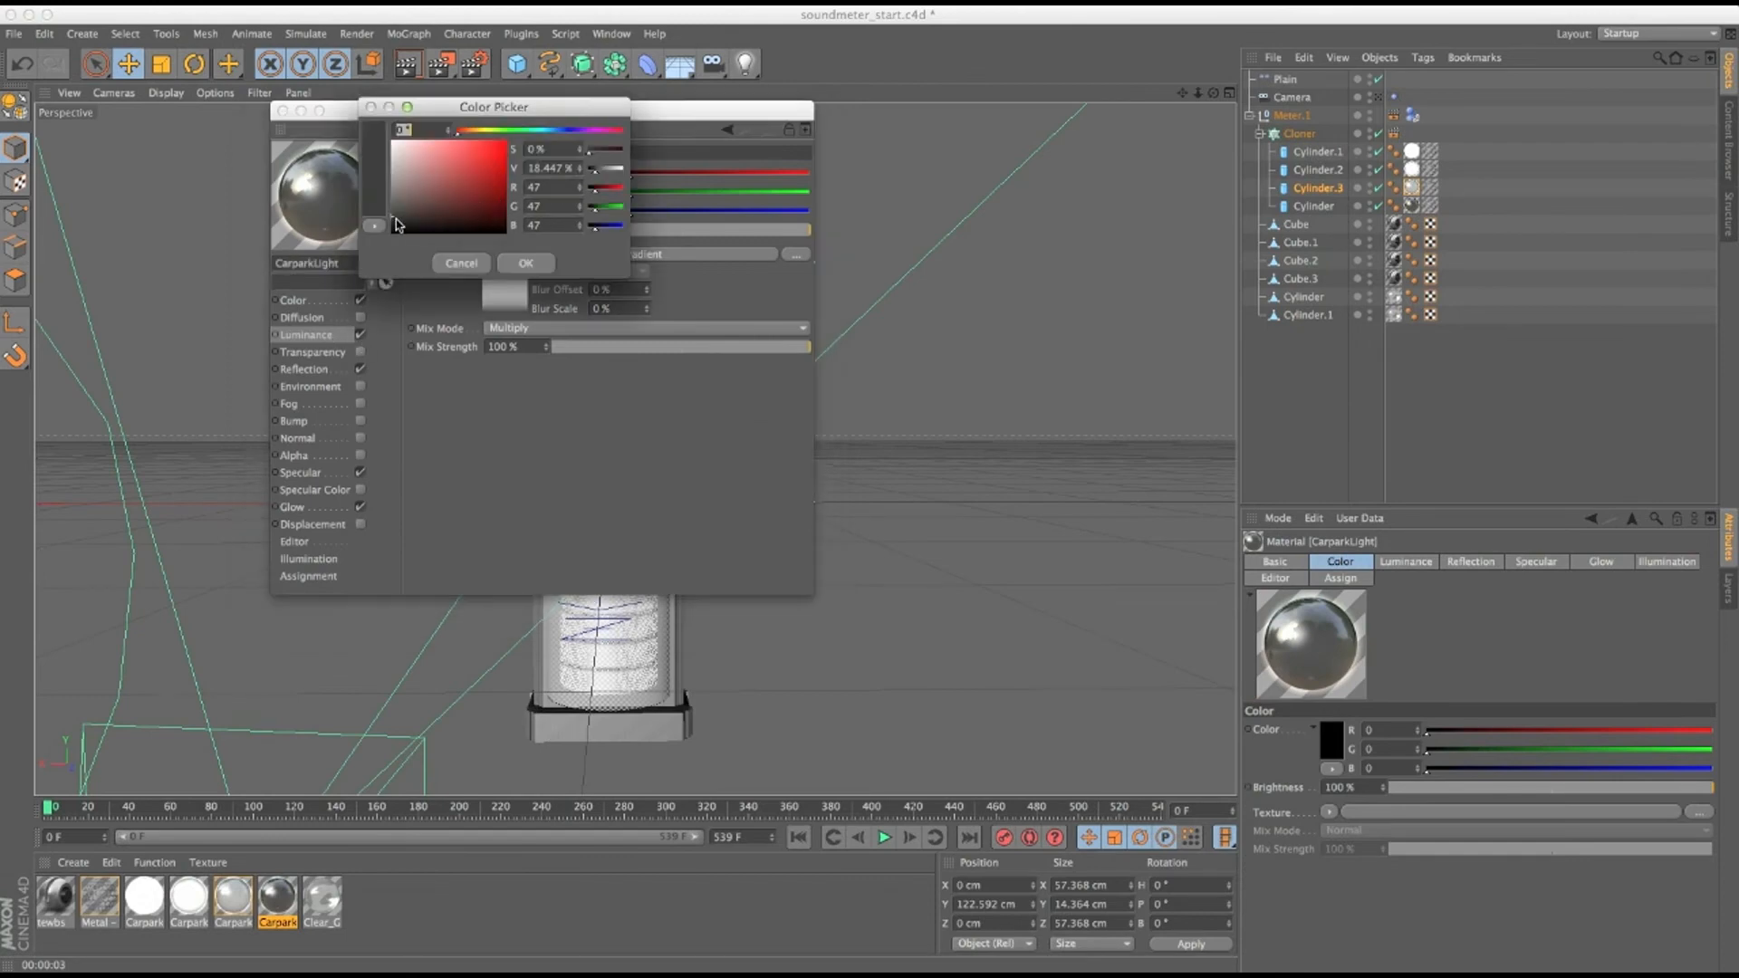
pyautogui.moveTo(396, 224); pyautogui.dragTo(392, 228)
pyautogui.click(523, 262)
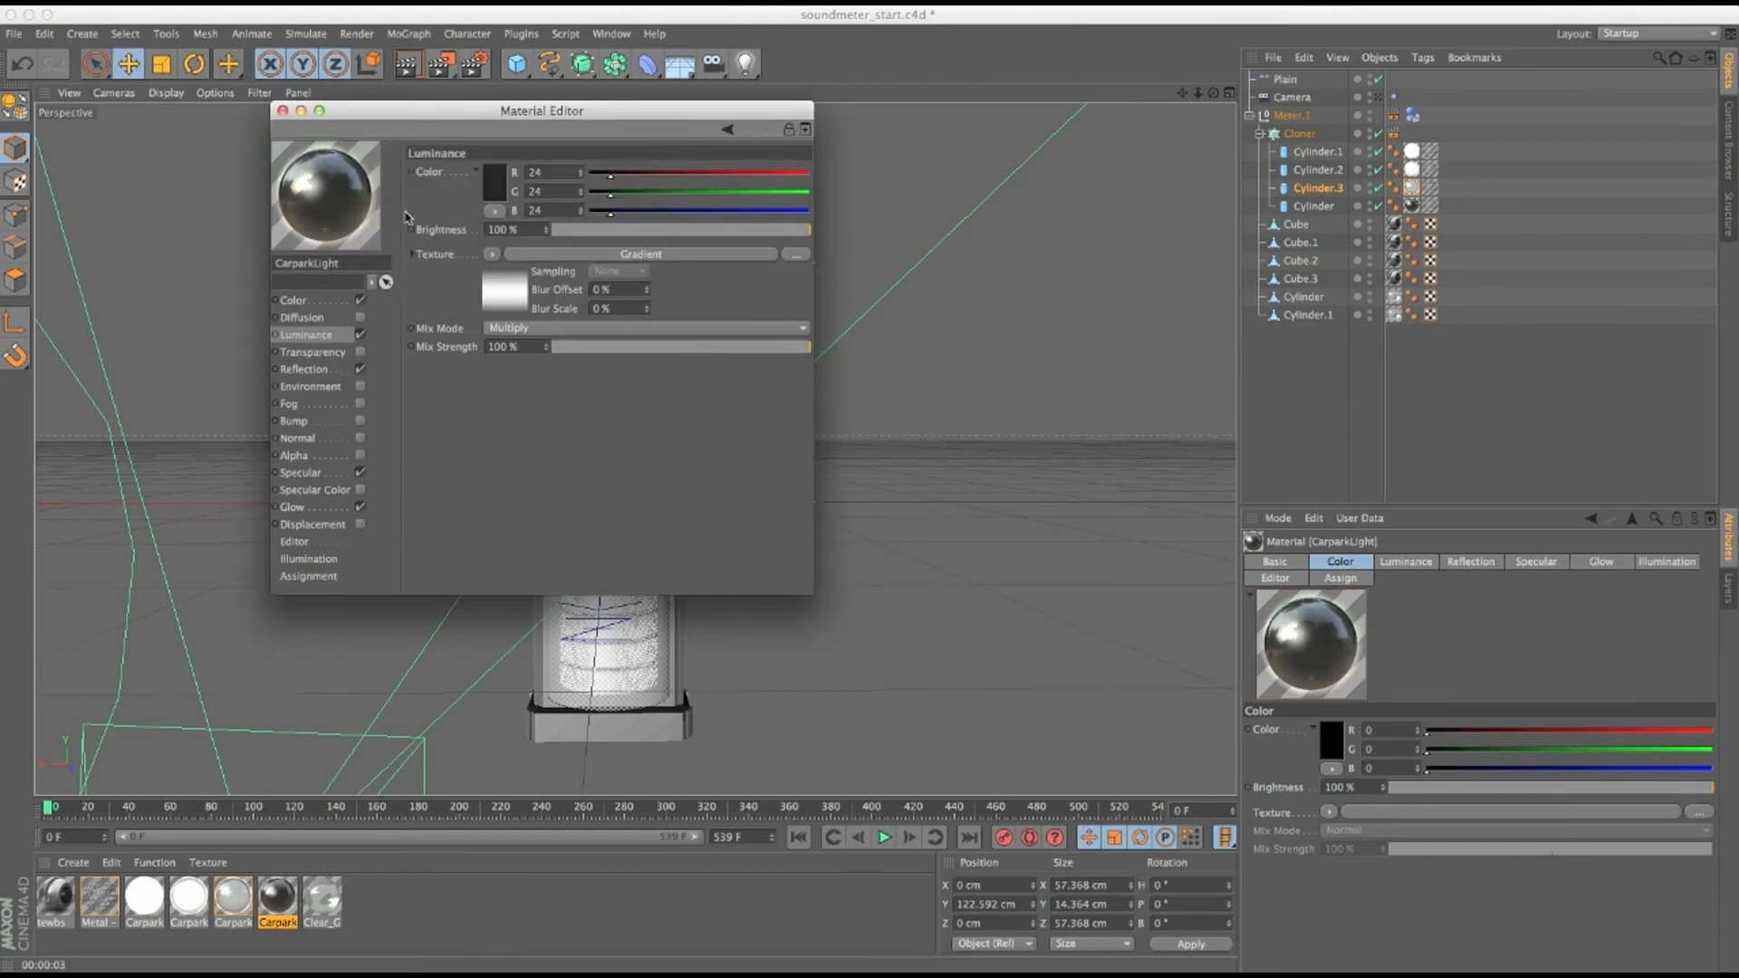
pyautogui.click(282, 111)
pyautogui.click(405, 65)
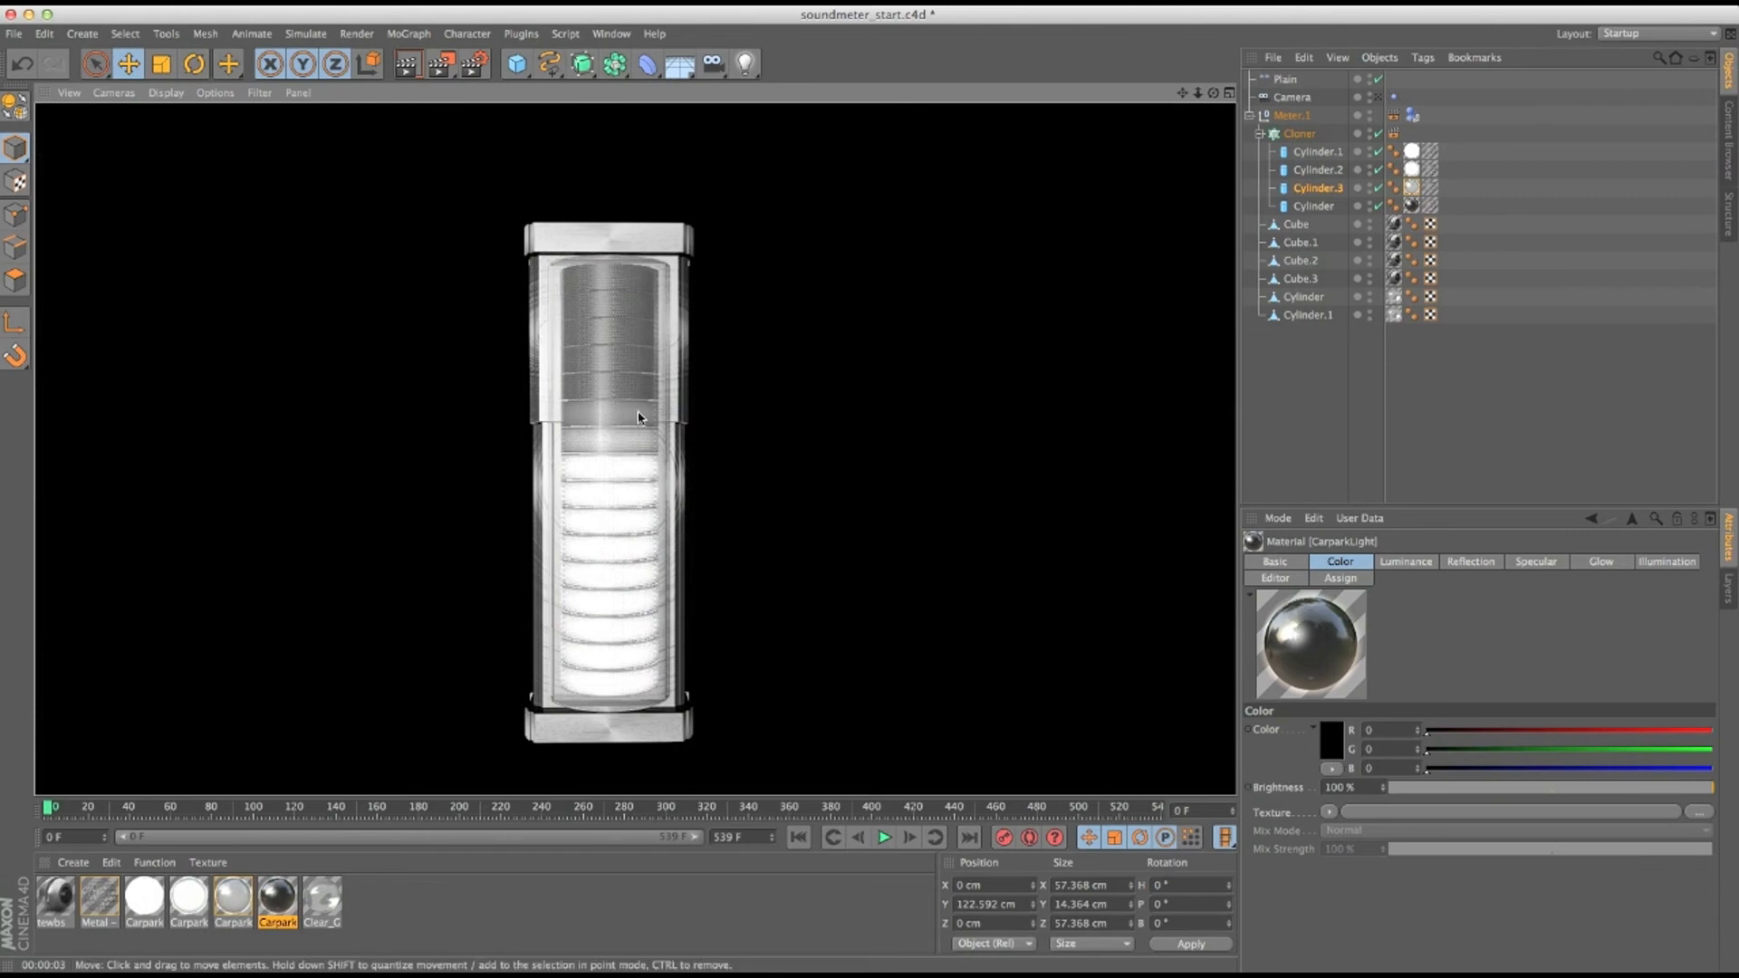
# Select the Plain effector and lower it beneath the meter to about Y -122 cm.
pyautogui.click(1284, 79)
pyautogui.moveTo(608, 234); pyautogui.dragTo(612, 462)
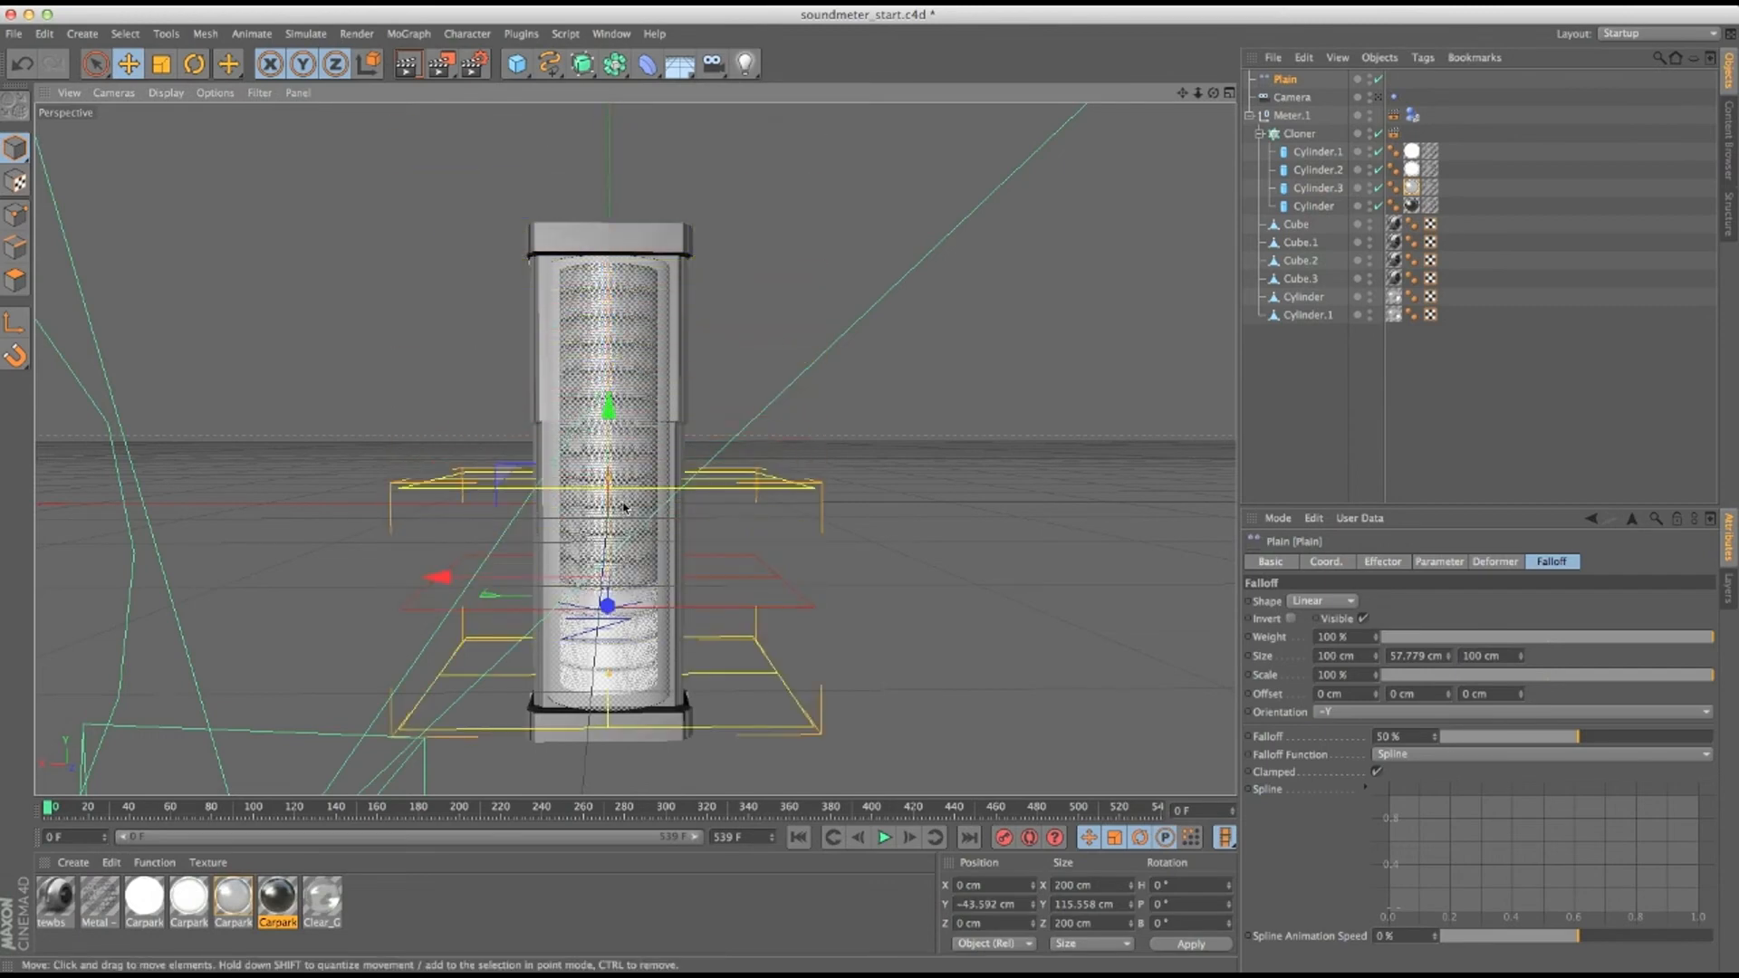
pyautogui.keyDown('alt'); pyautogui.moveTo(690, 538); pyautogui.dragTo(659, 568, button='right'); pyautogui.keyUp('alt')
pyautogui.keyDown('alt'); pyautogui.moveTo(659, 568); pyautogui.dragTo(645, 543); pyautogui.keyUp('alt')
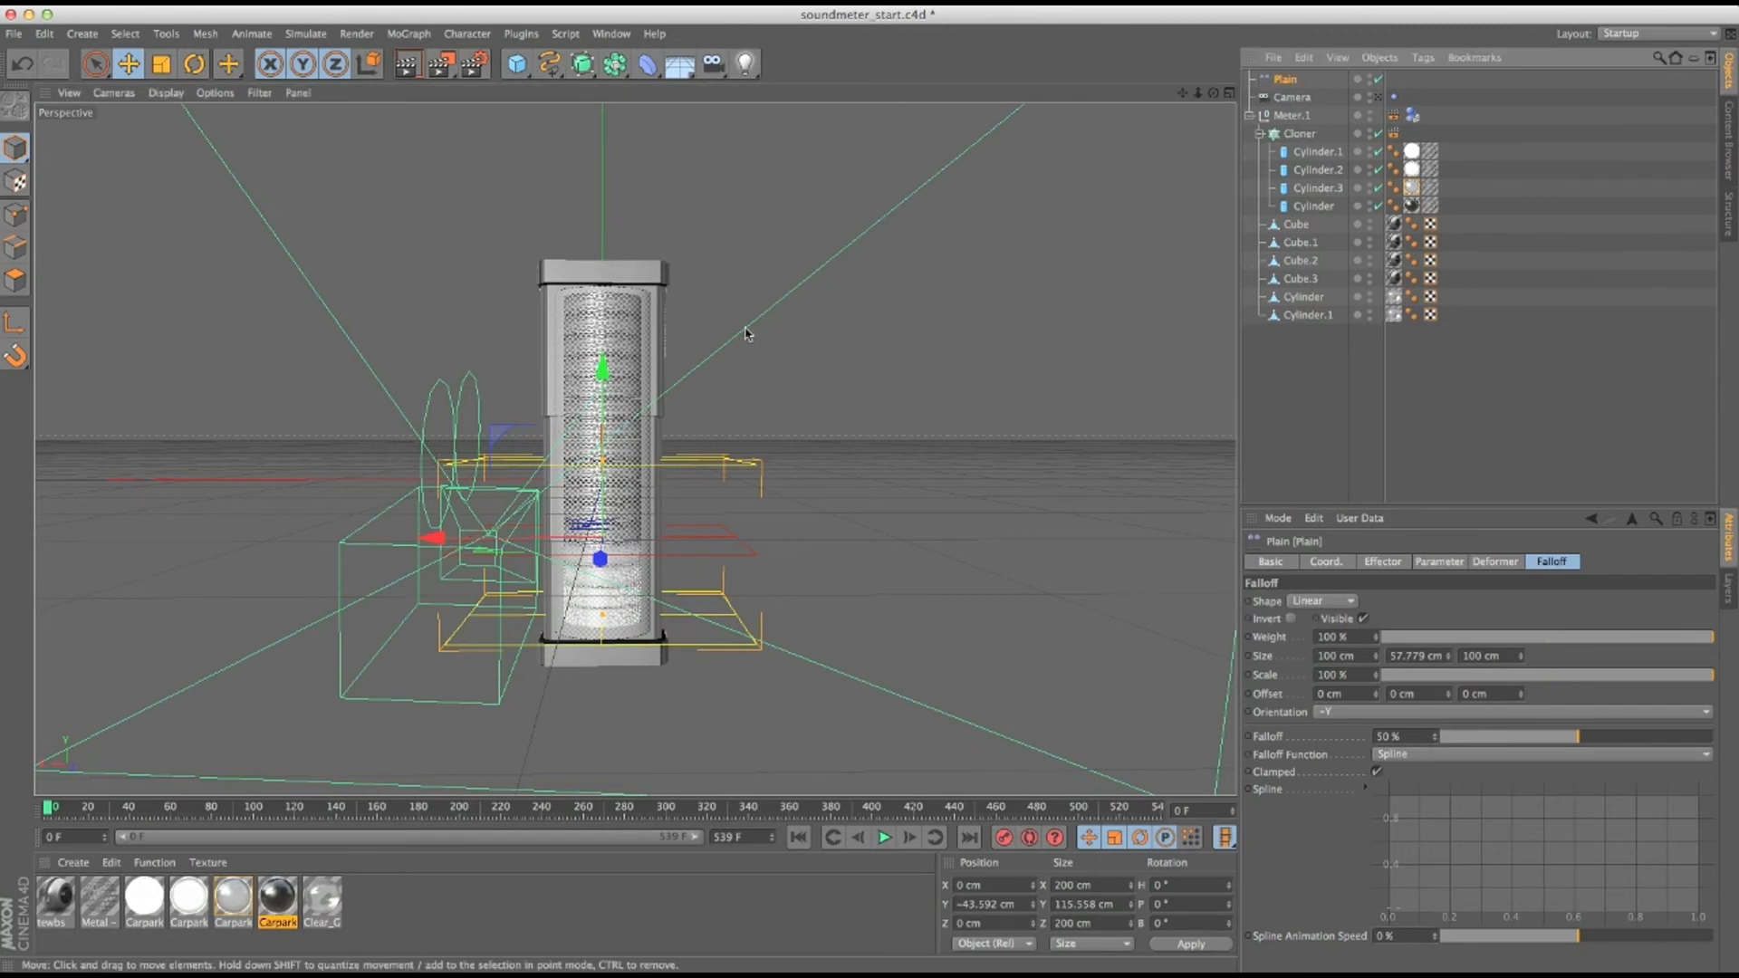
pyautogui.moveTo(602, 406); pyautogui.dragTo(590, 518)
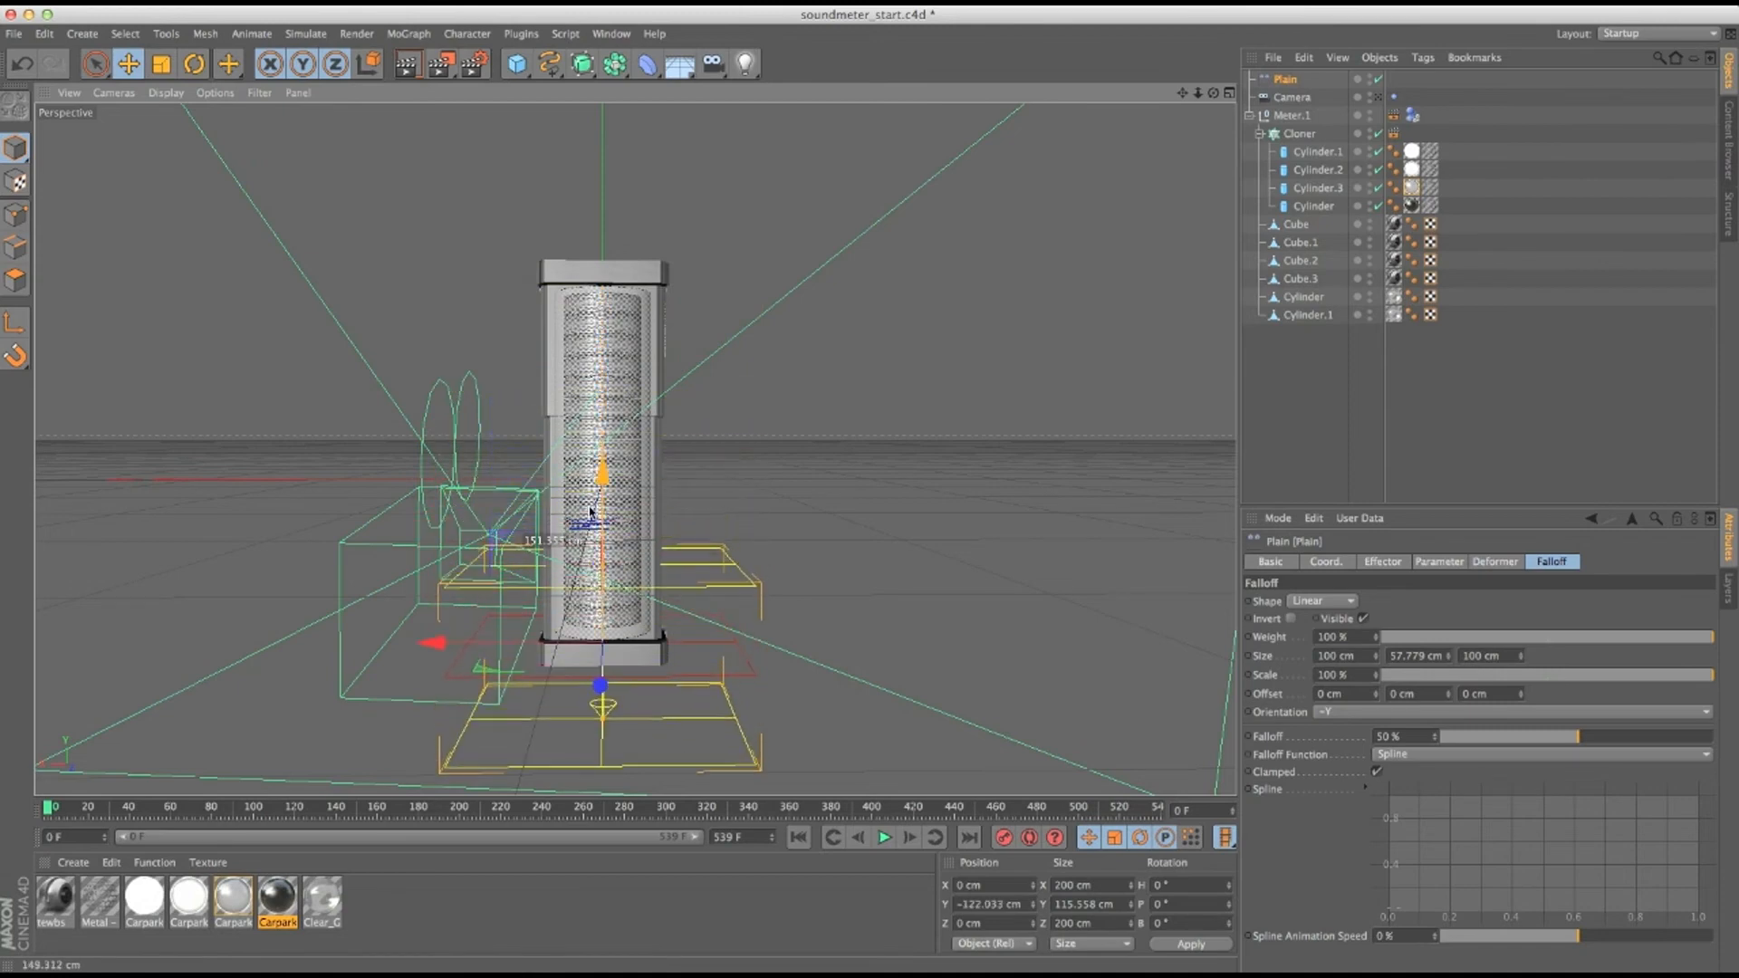
# View the scene through the Camera object, preview its animation, adjust the framing and return to frame 0.
pyautogui.click(1378, 98)
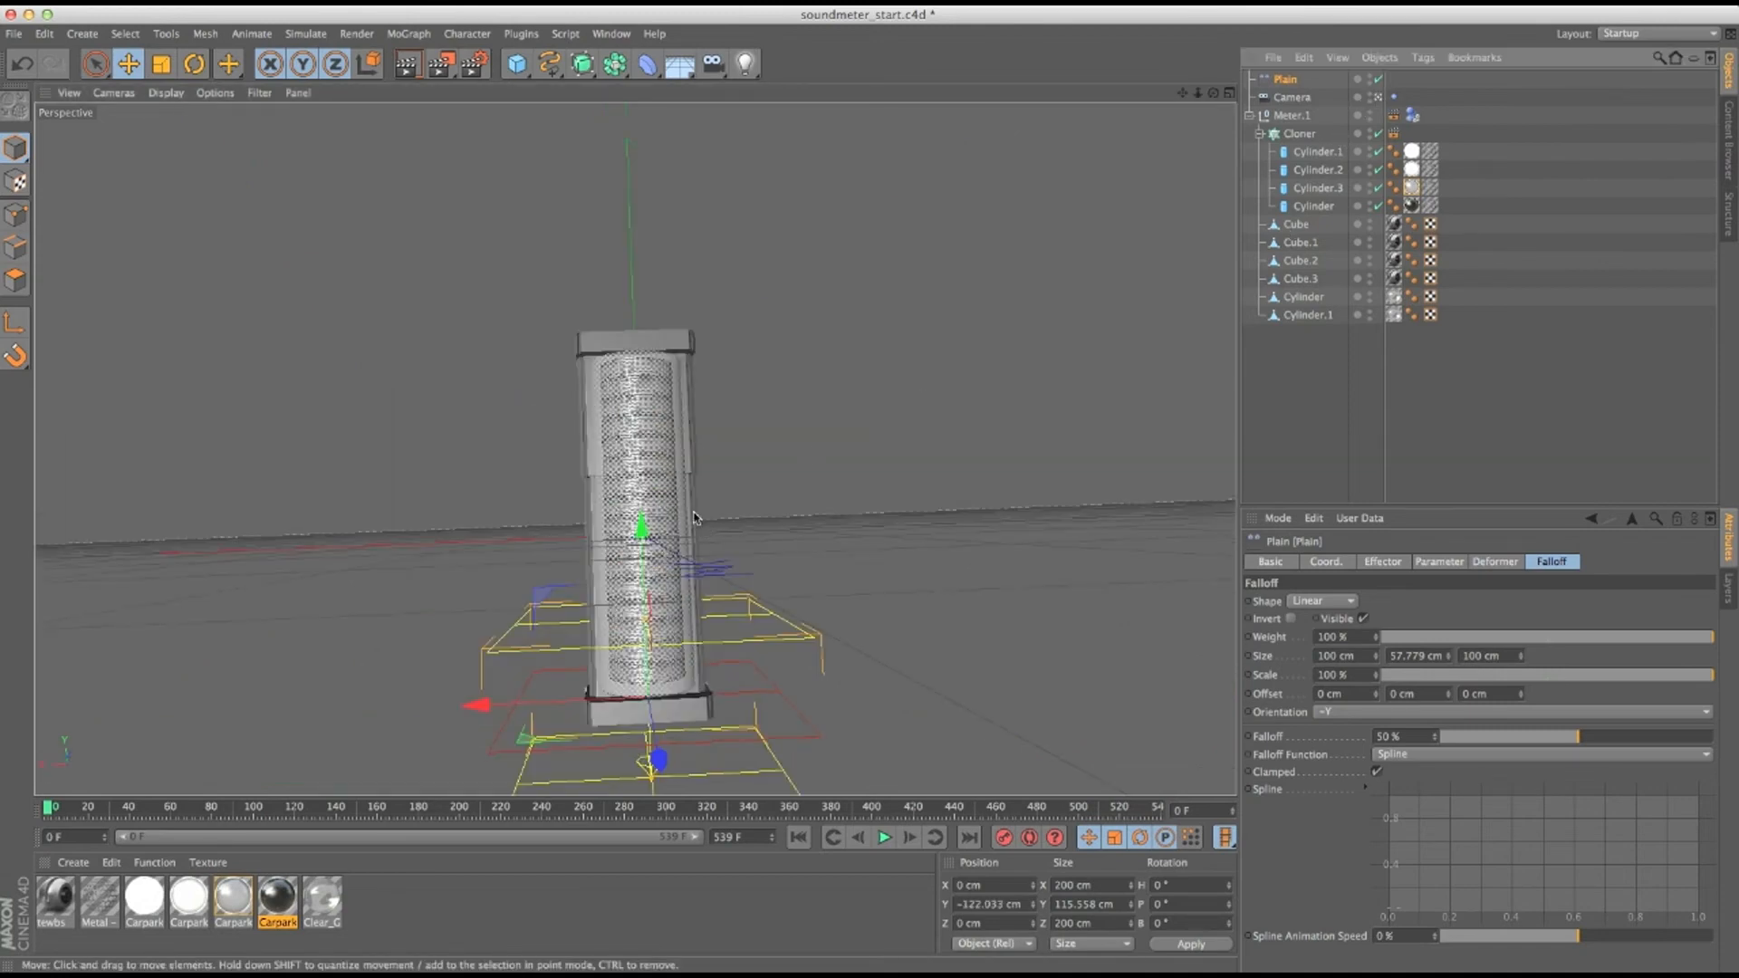
pyautogui.click(886, 839)
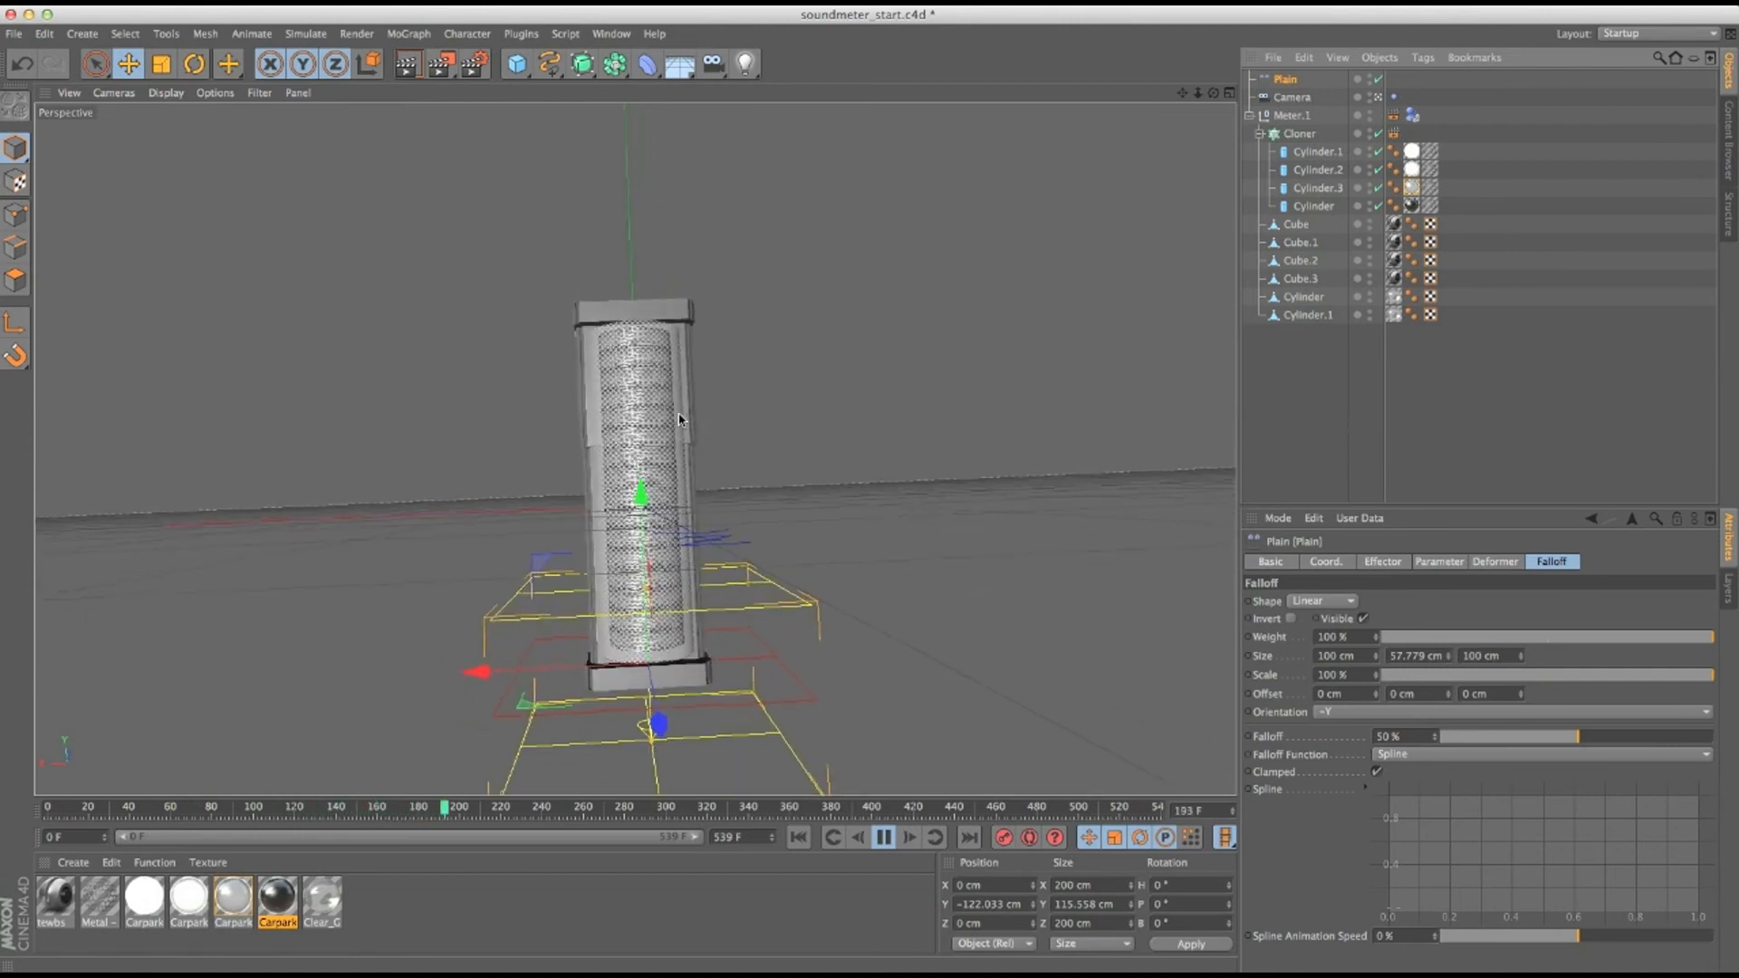
pyautogui.click(883, 837)
pyautogui.click(831, 839)
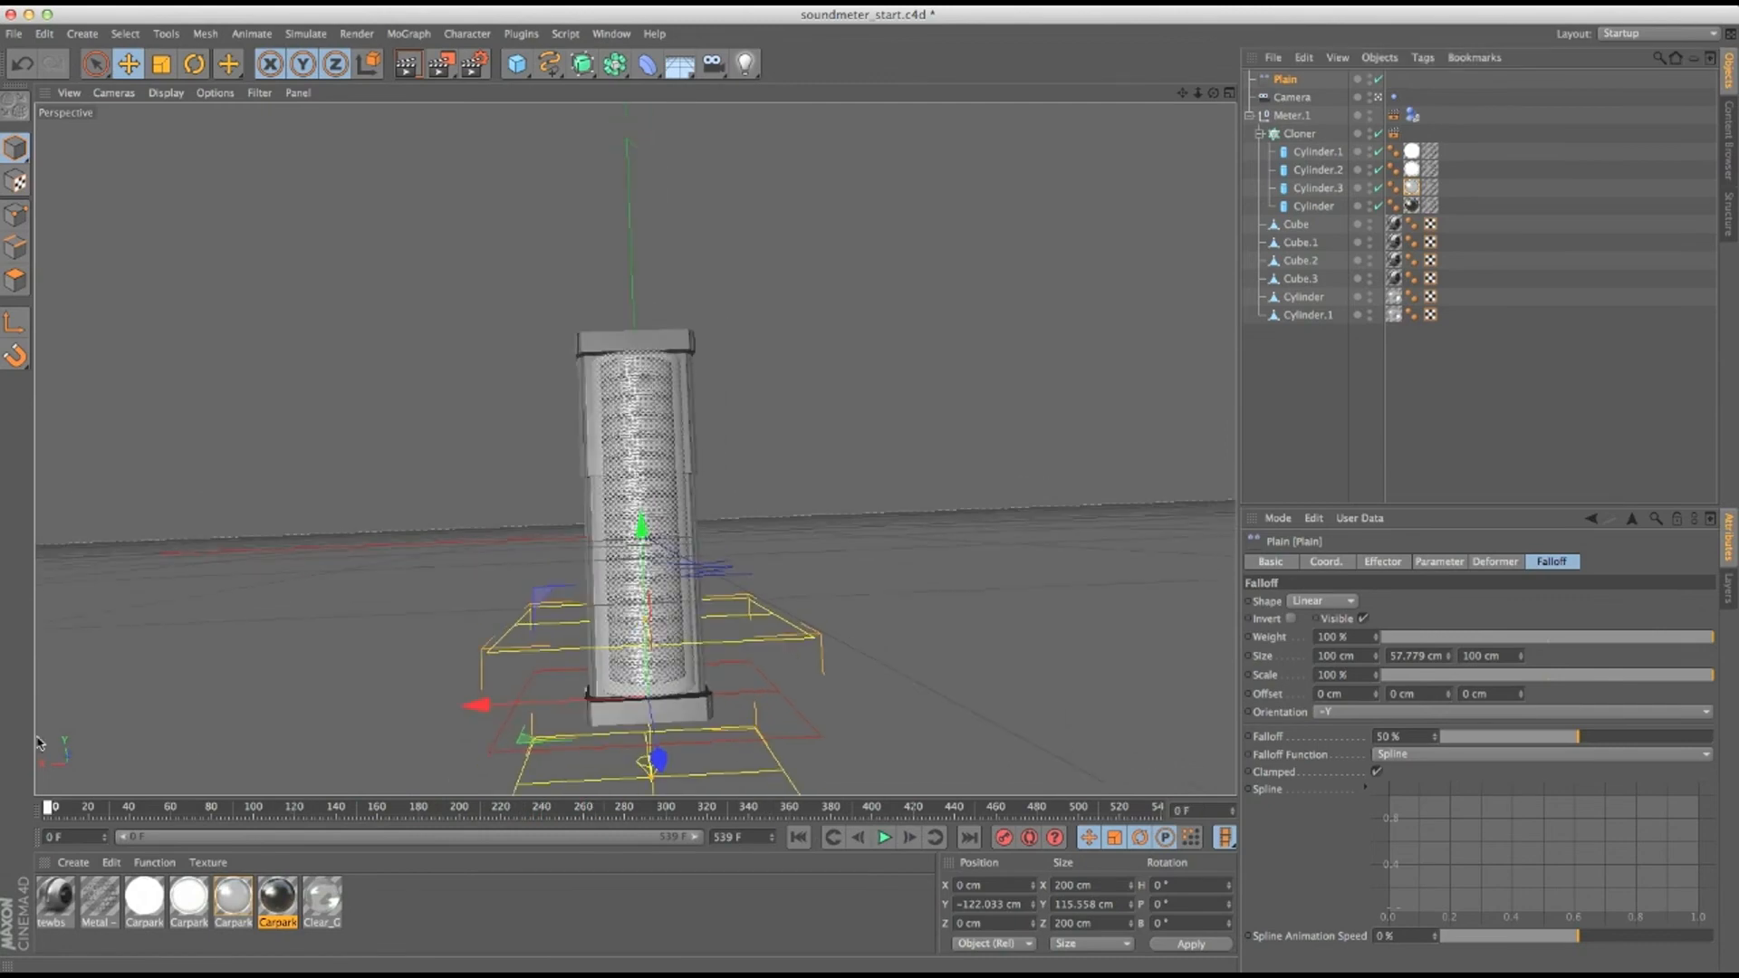
pyautogui.keyDown('alt'); pyautogui.moveTo(763, 440); pyautogui.dragTo(786, 356, button='middle'); pyautogui.keyUp('alt')
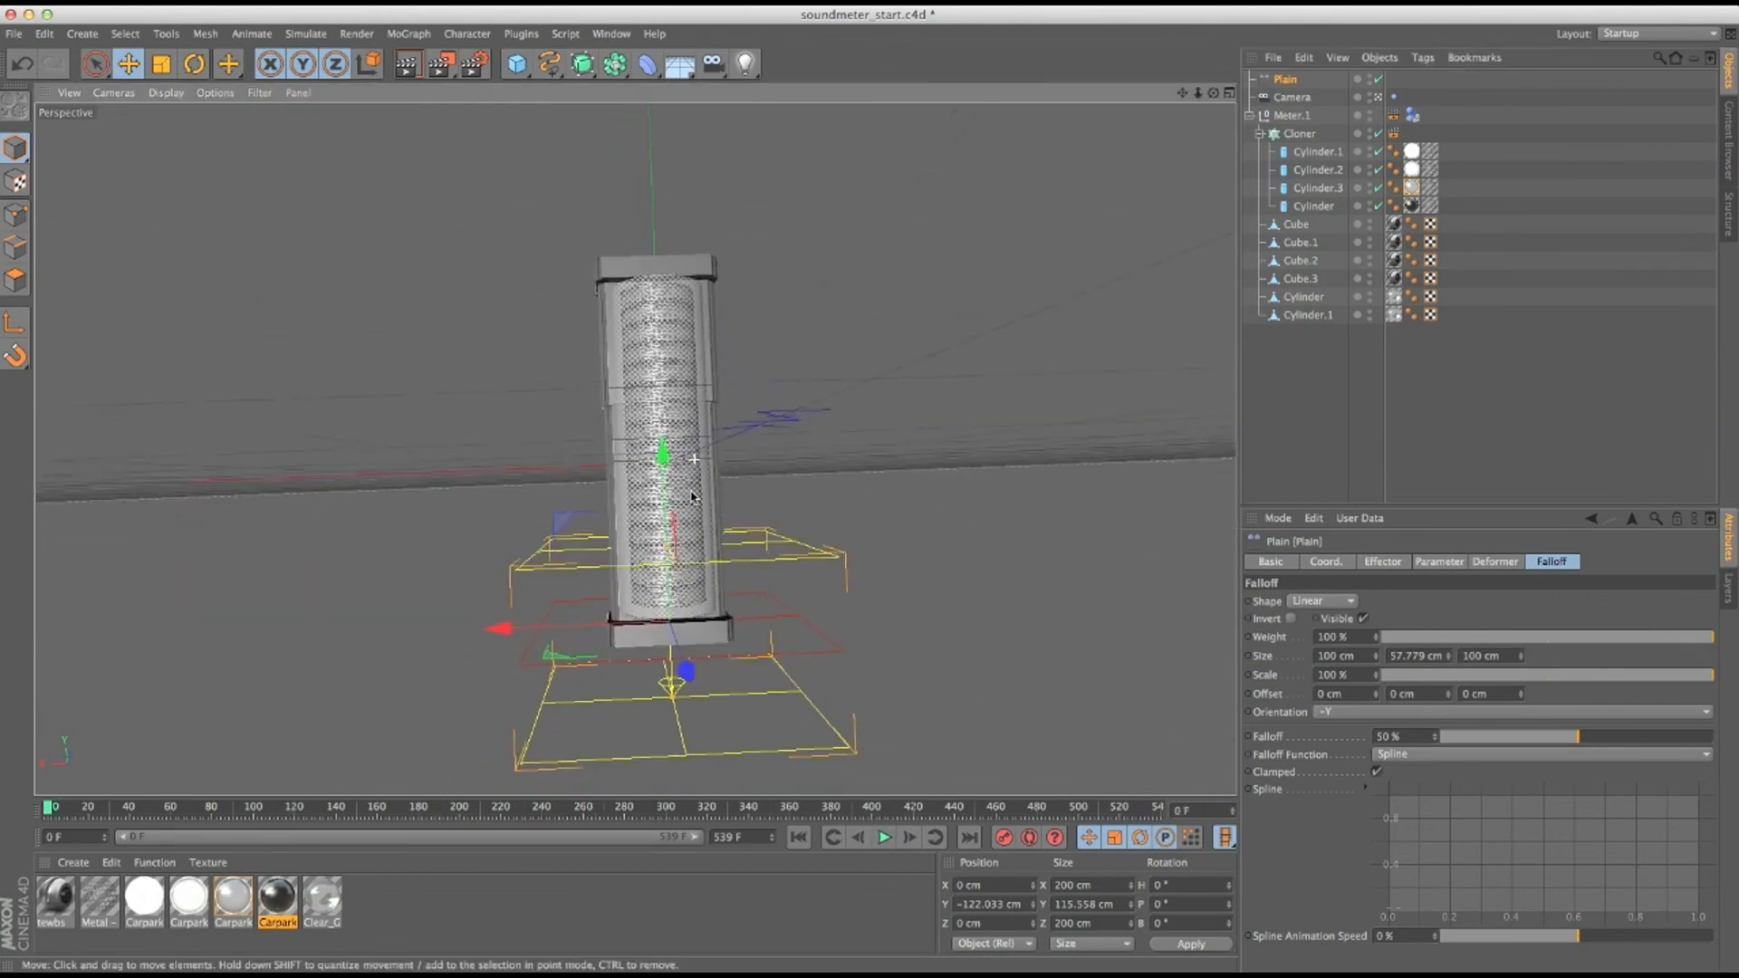
pyautogui.keyDown('alt'); pyautogui.moveTo(693, 497); pyautogui.dragTo(681, 647); pyautogui.keyUp('alt')
pyautogui.click(883, 835)
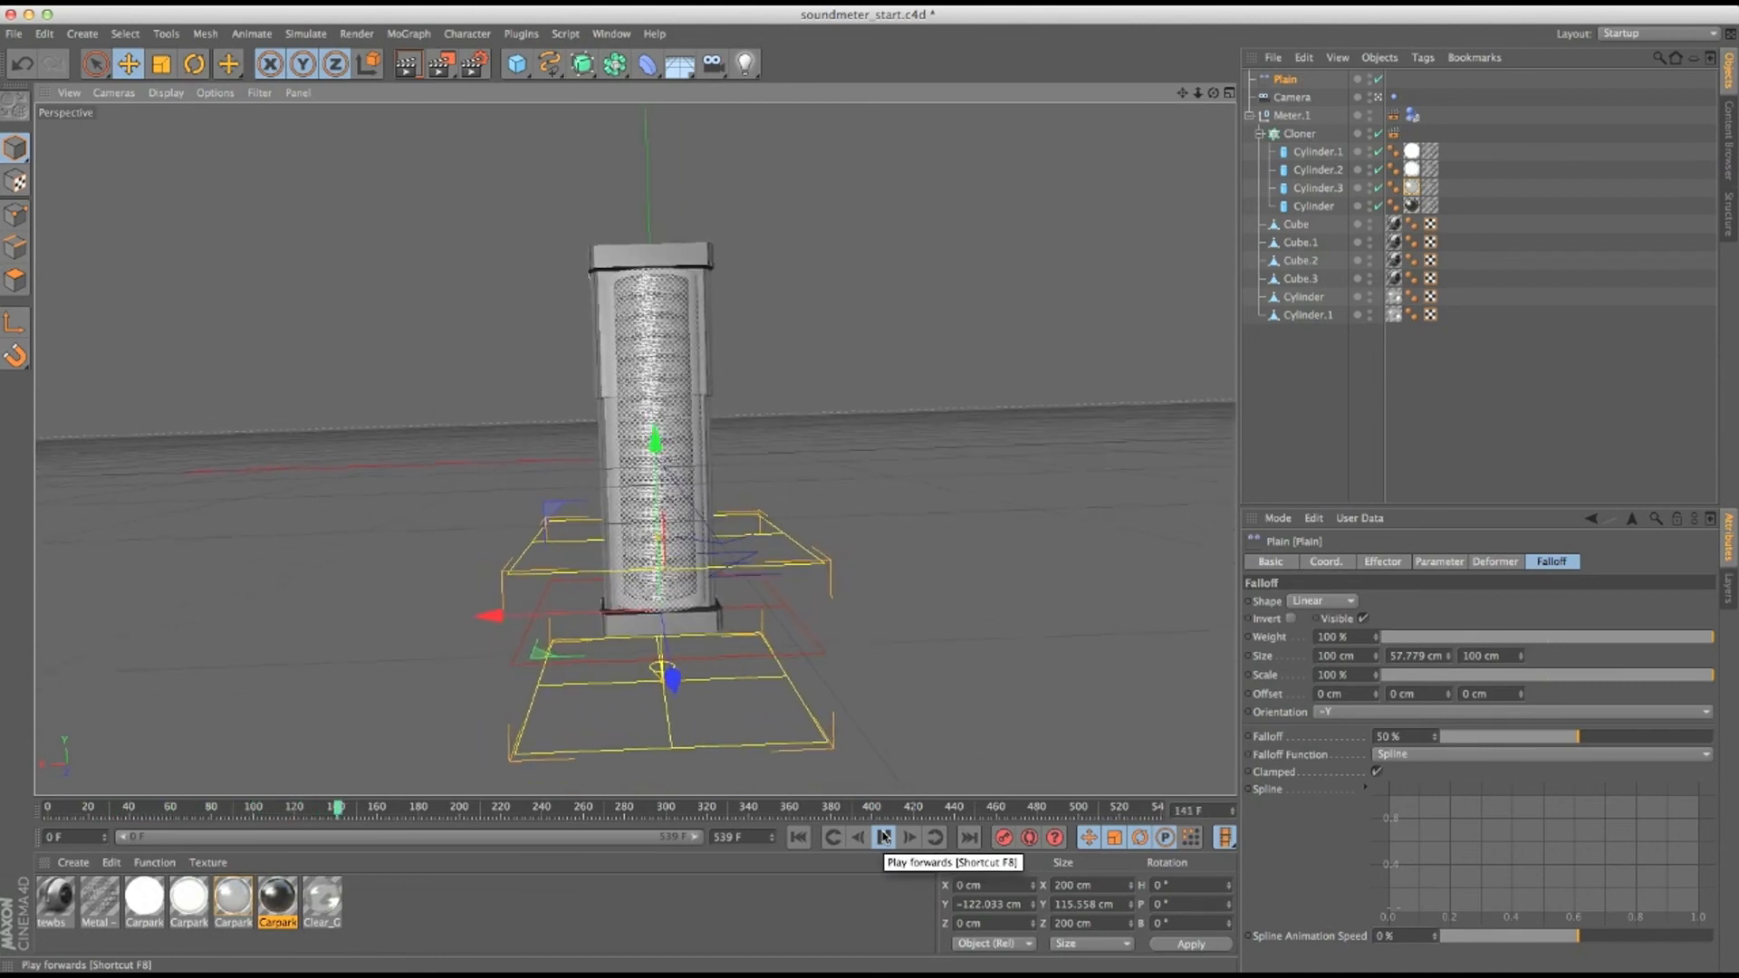
pyautogui.click(883, 835)
pyautogui.click(796, 839)
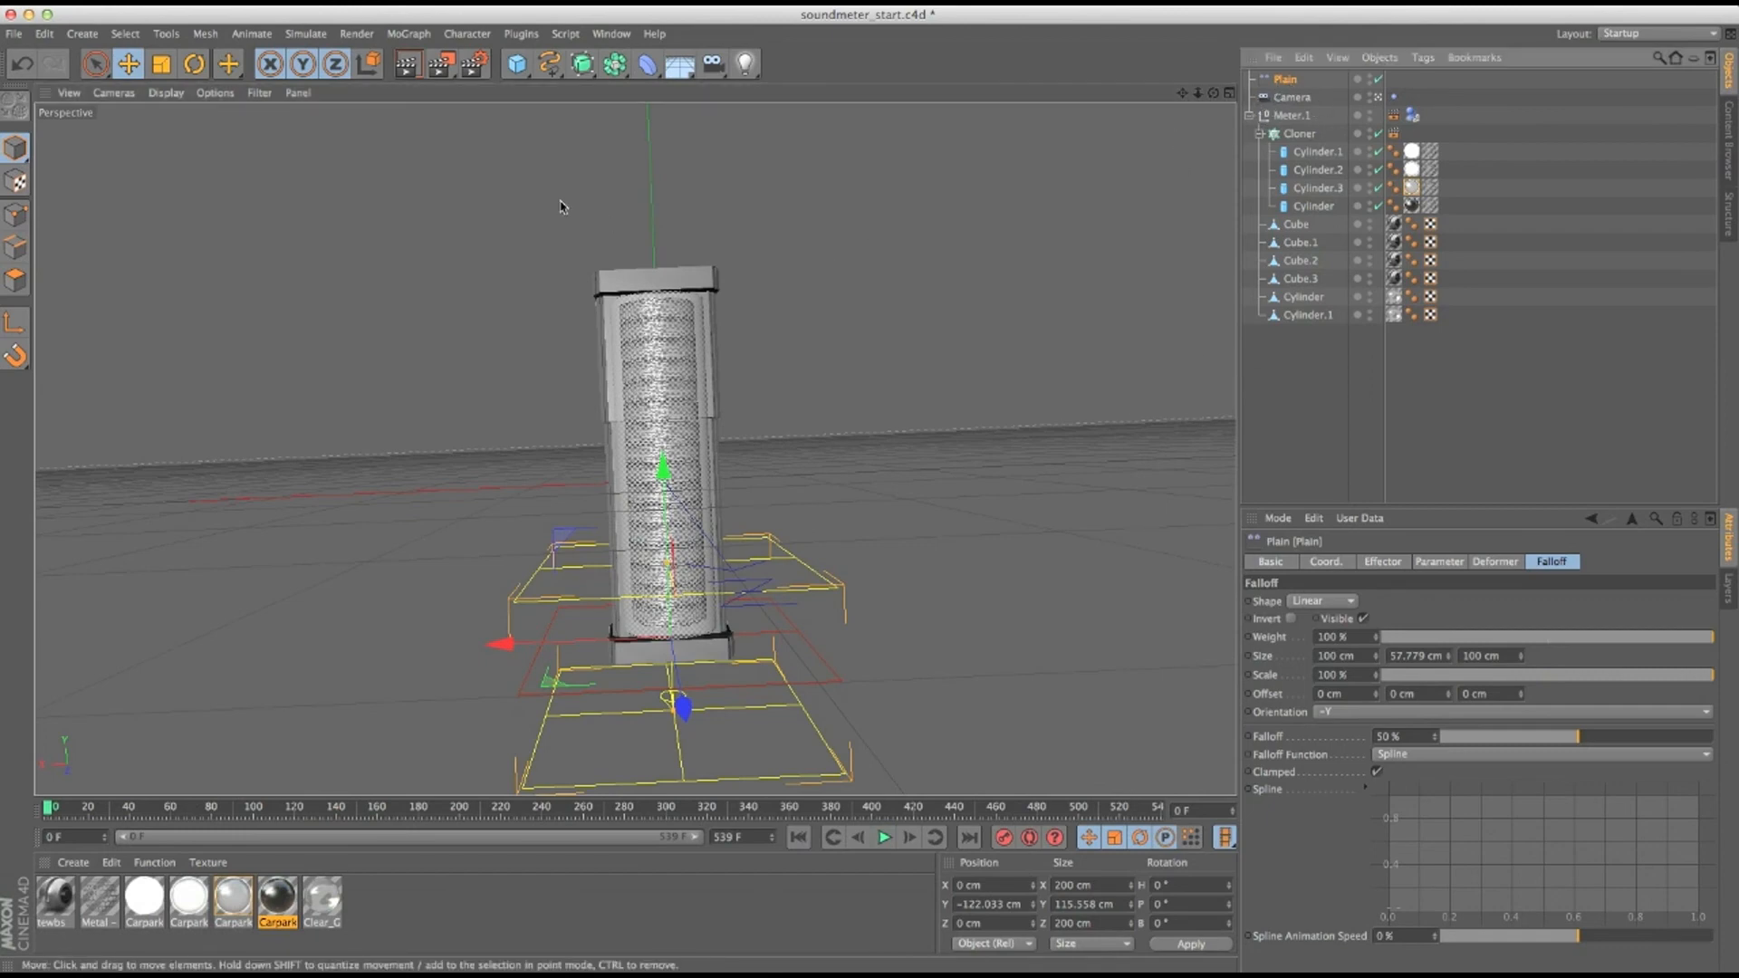
# Open the Cappucino motion recorder and place its window clear of the meter.
pyautogui.click(362, 33)
pyautogui.moveTo(472, 27)
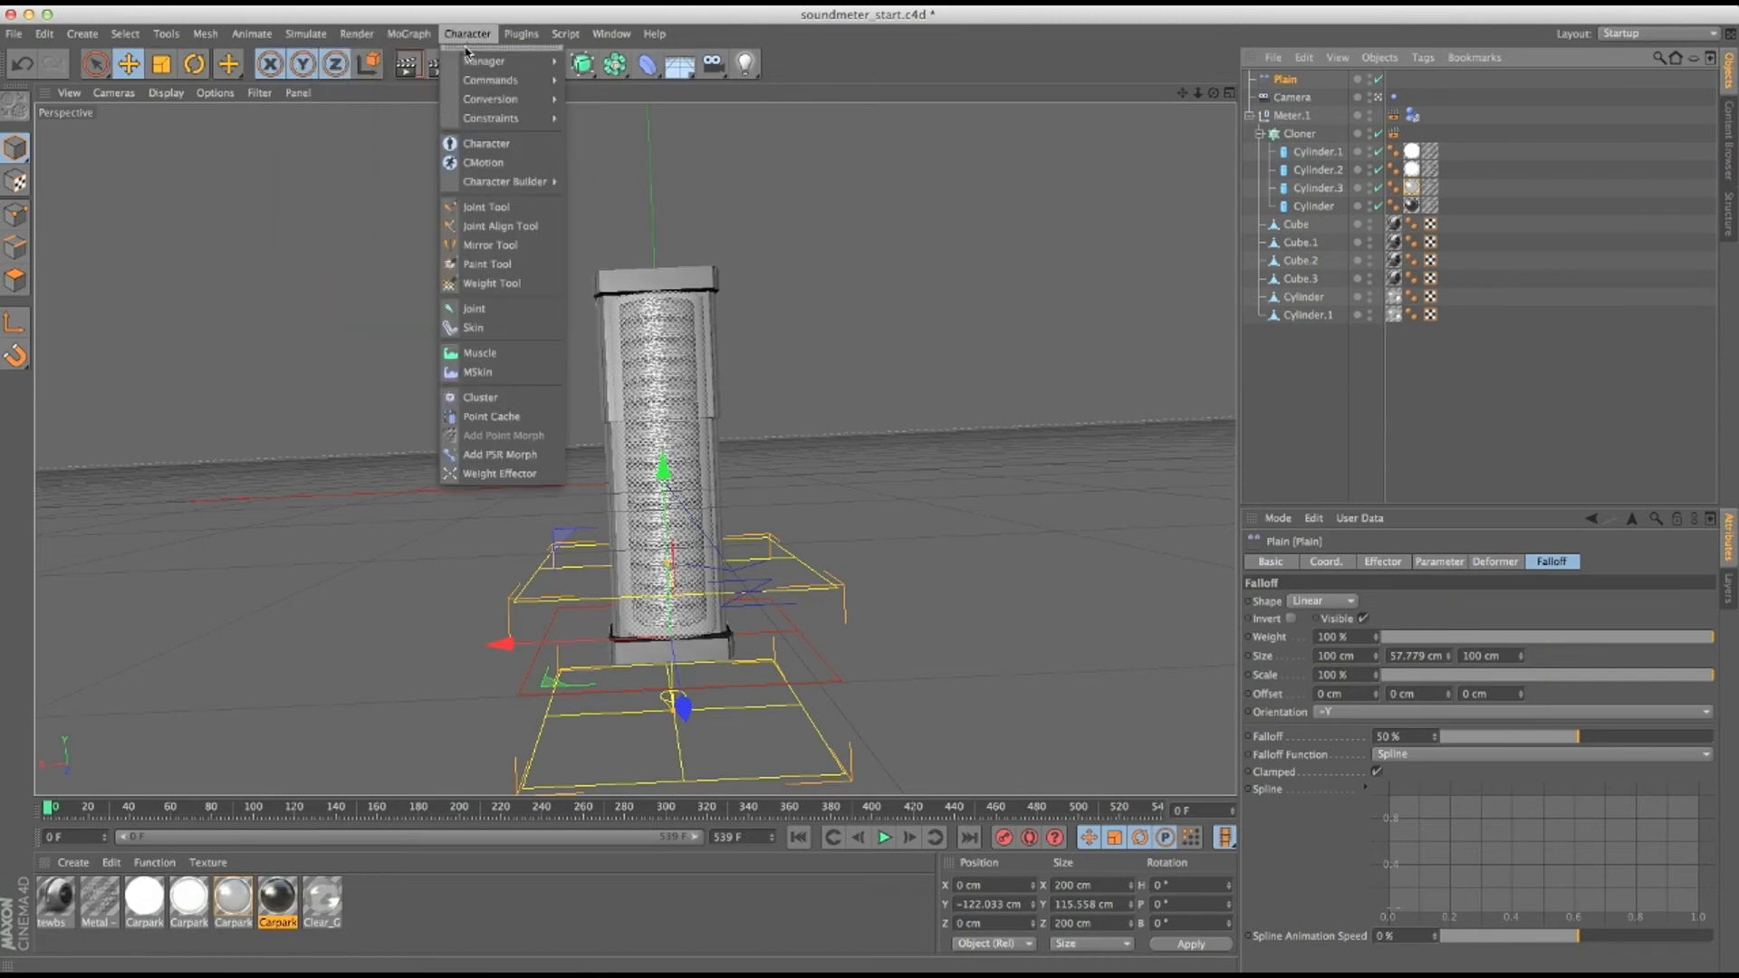
pyautogui.click(616, 125)
pyautogui.moveTo(1021, 176); pyautogui.dragTo(1074, 190)
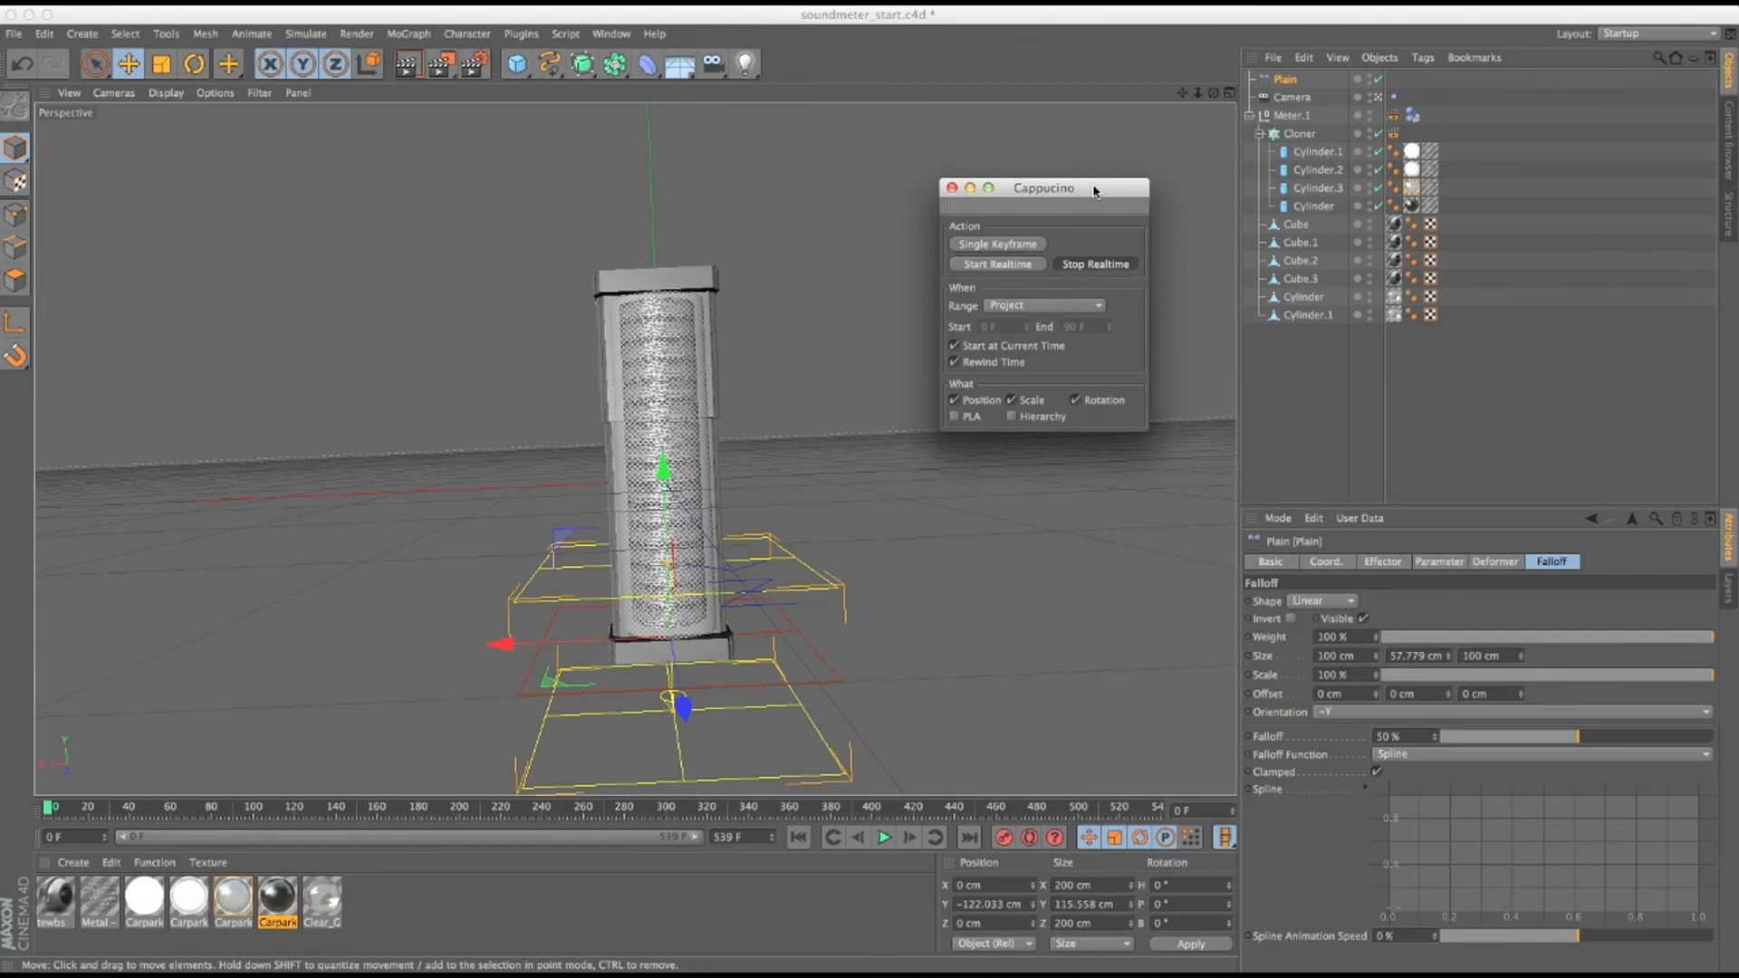
pyautogui.moveTo(1094, 192); pyautogui.dragTo(1089, 200)
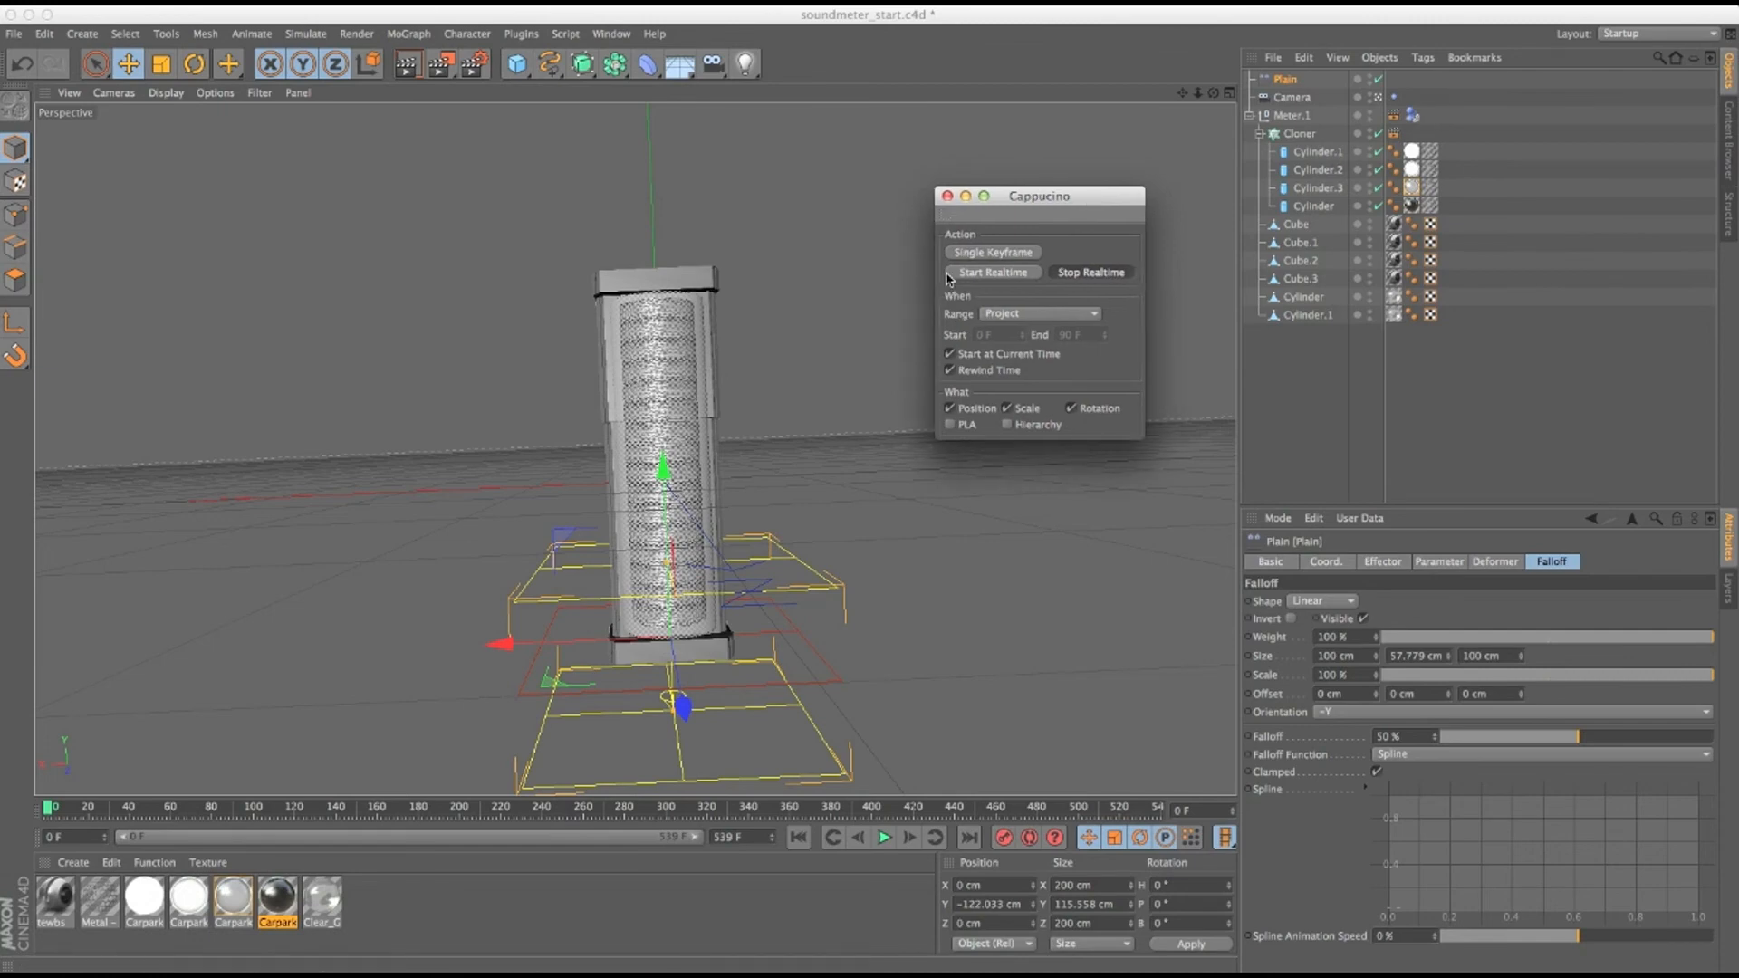
pyautogui.moveTo(1014, 196); pyautogui.dragTo(1016, 201)
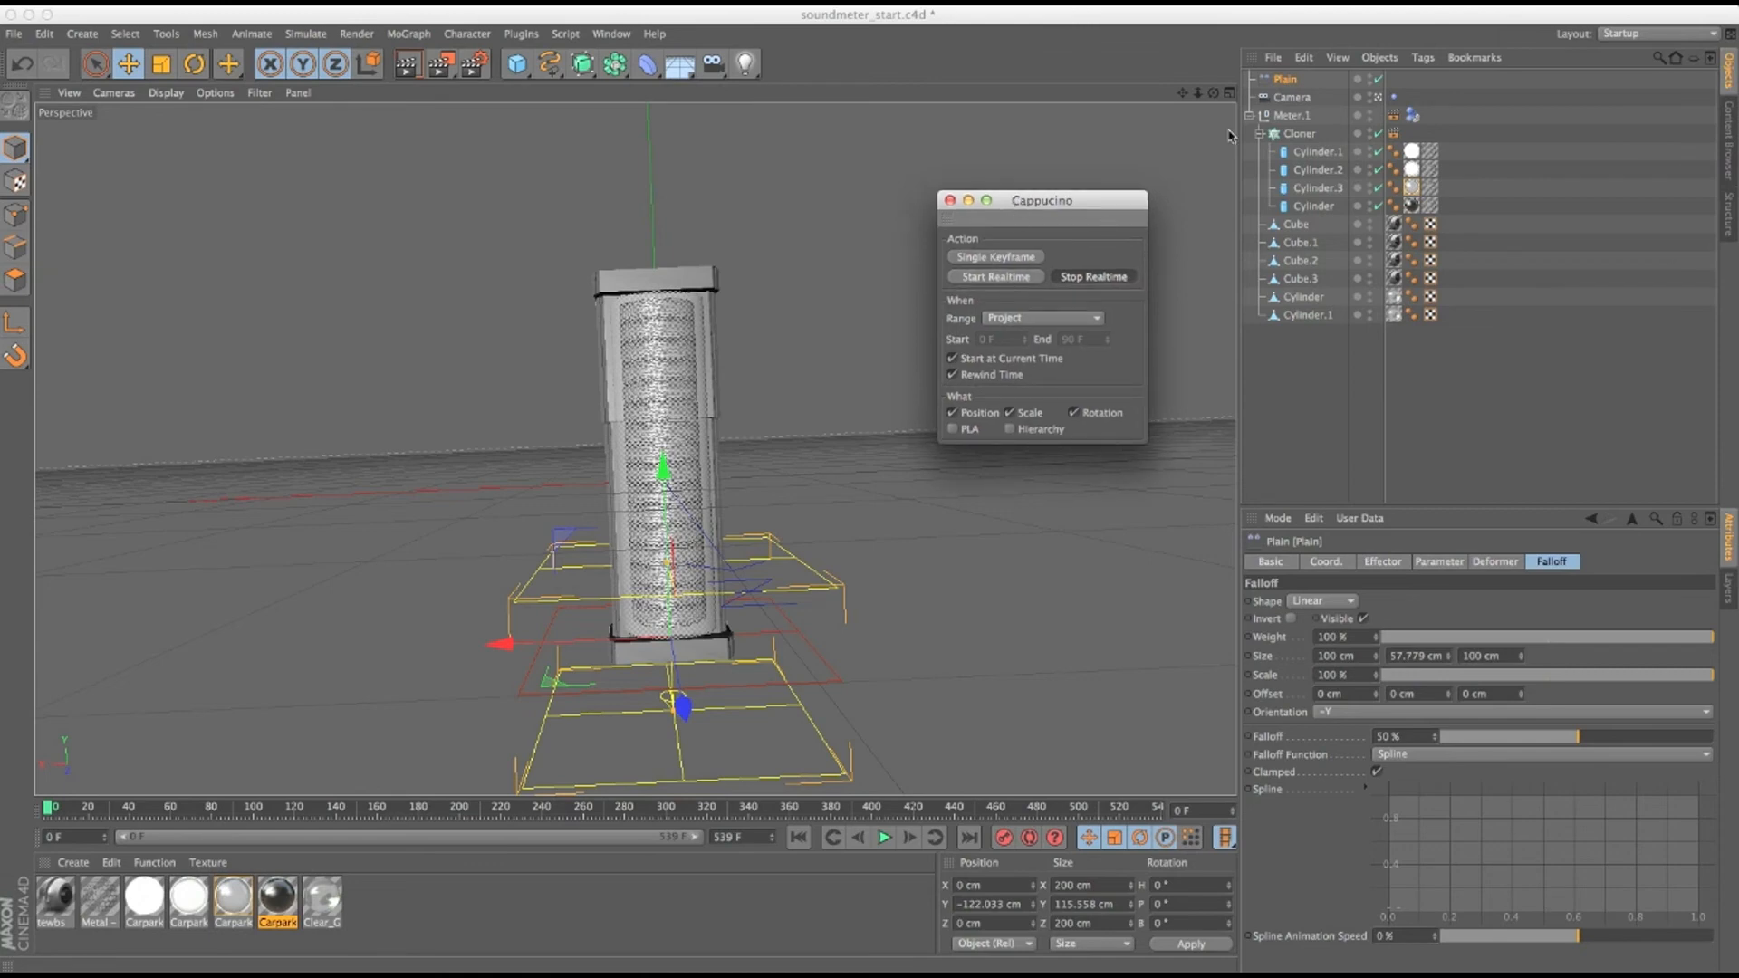
# Rehearse sliding the Plain effector up through the meter and back down below it.
pyautogui.moveTo(666, 470); pyautogui.dragTo(688, 232)
pyautogui.keyDown('alt'); pyautogui.moveTo(692, 324); pyautogui.dragTo(671, 365, button='middle'); pyautogui.keyUp('alt')
pyautogui.keyDown('alt'); pyautogui.moveTo(670, 365); pyautogui.dragTo(654, 375, button='right'); pyautogui.keyUp('alt')
pyautogui.keyDown('alt'); pyautogui.moveTo(654, 375); pyautogui.dragTo(647, 354, button='middle'); pyautogui.keyUp('alt')
pyautogui.moveTo(635, 288); pyautogui.dragTo(641, 509)
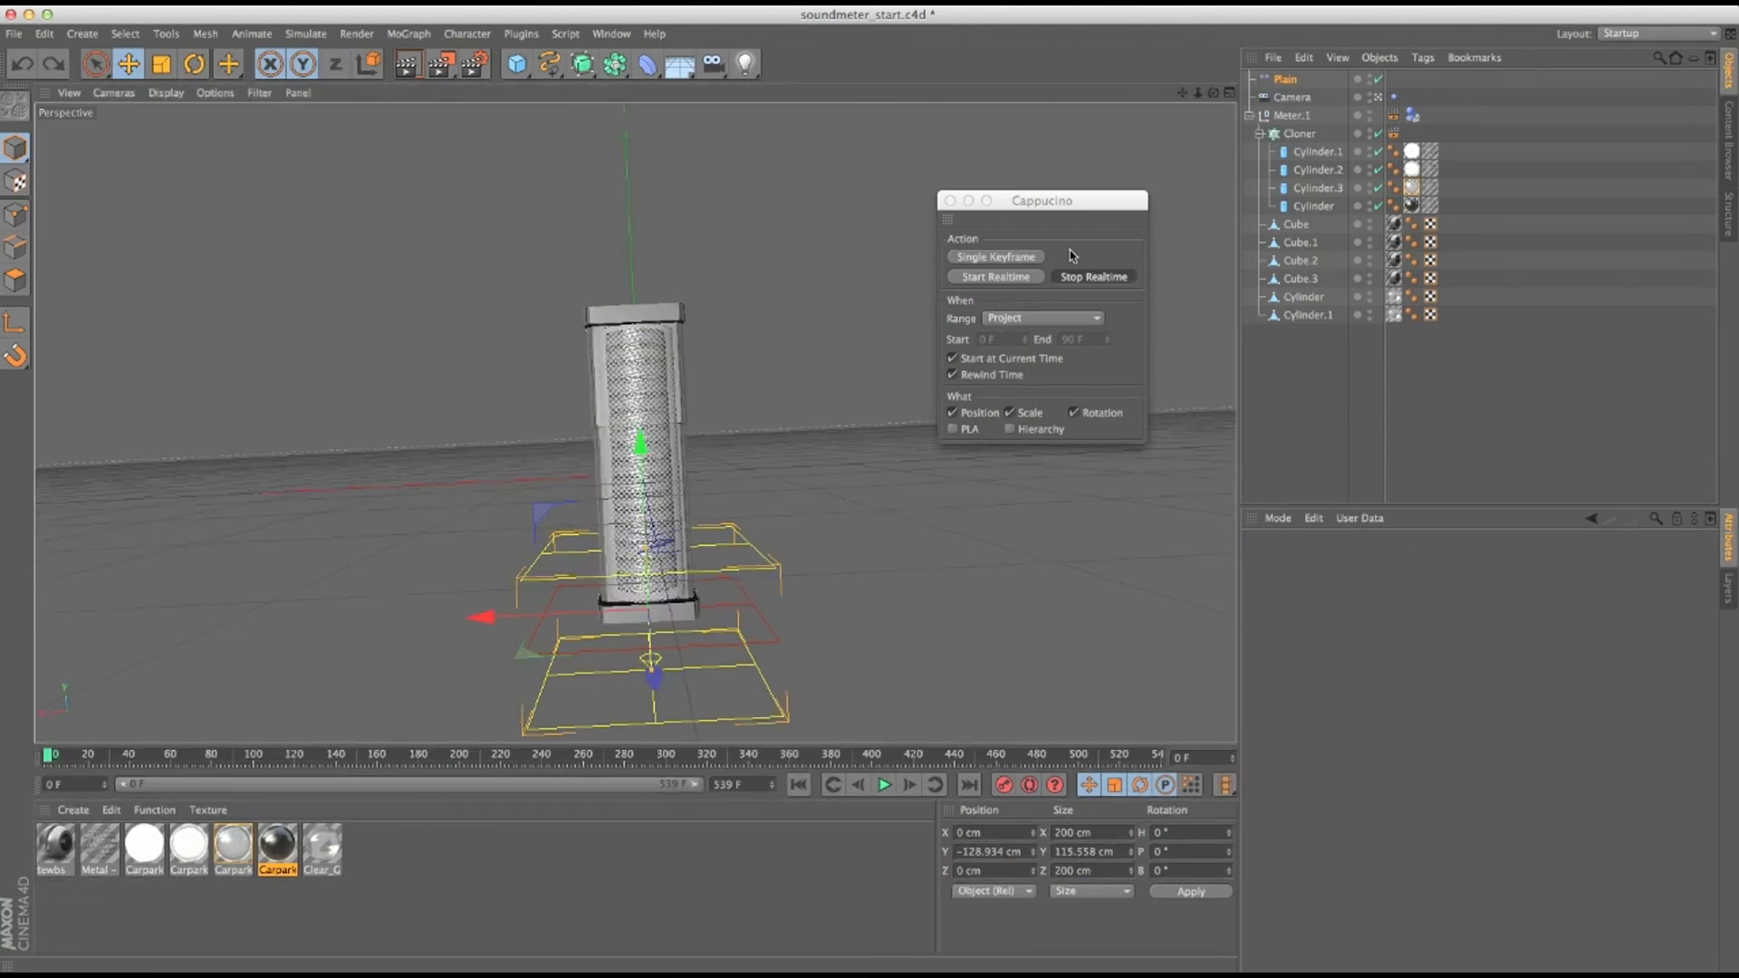
# Toggle the Project playback rate option and set the playback rate to 30 FPS.
pyautogui.click(1223, 784)
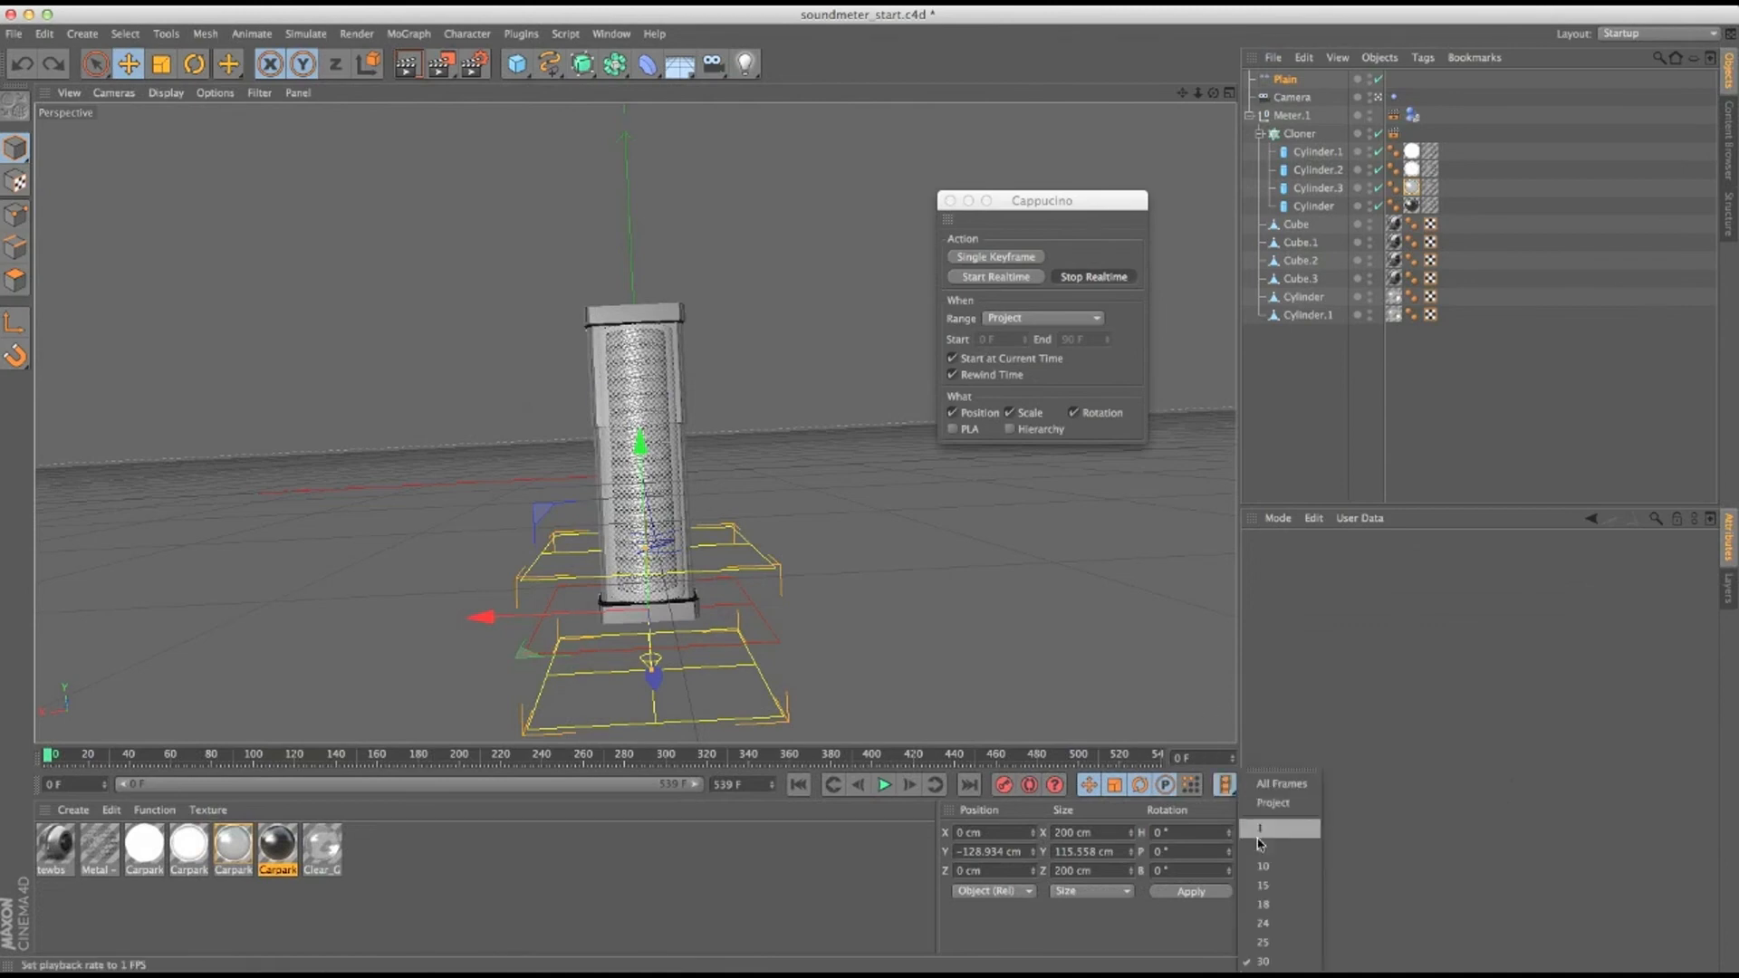
pyautogui.click(1278, 803)
pyautogui.click(1227, 786)
pyautogui.click(1263, 964)
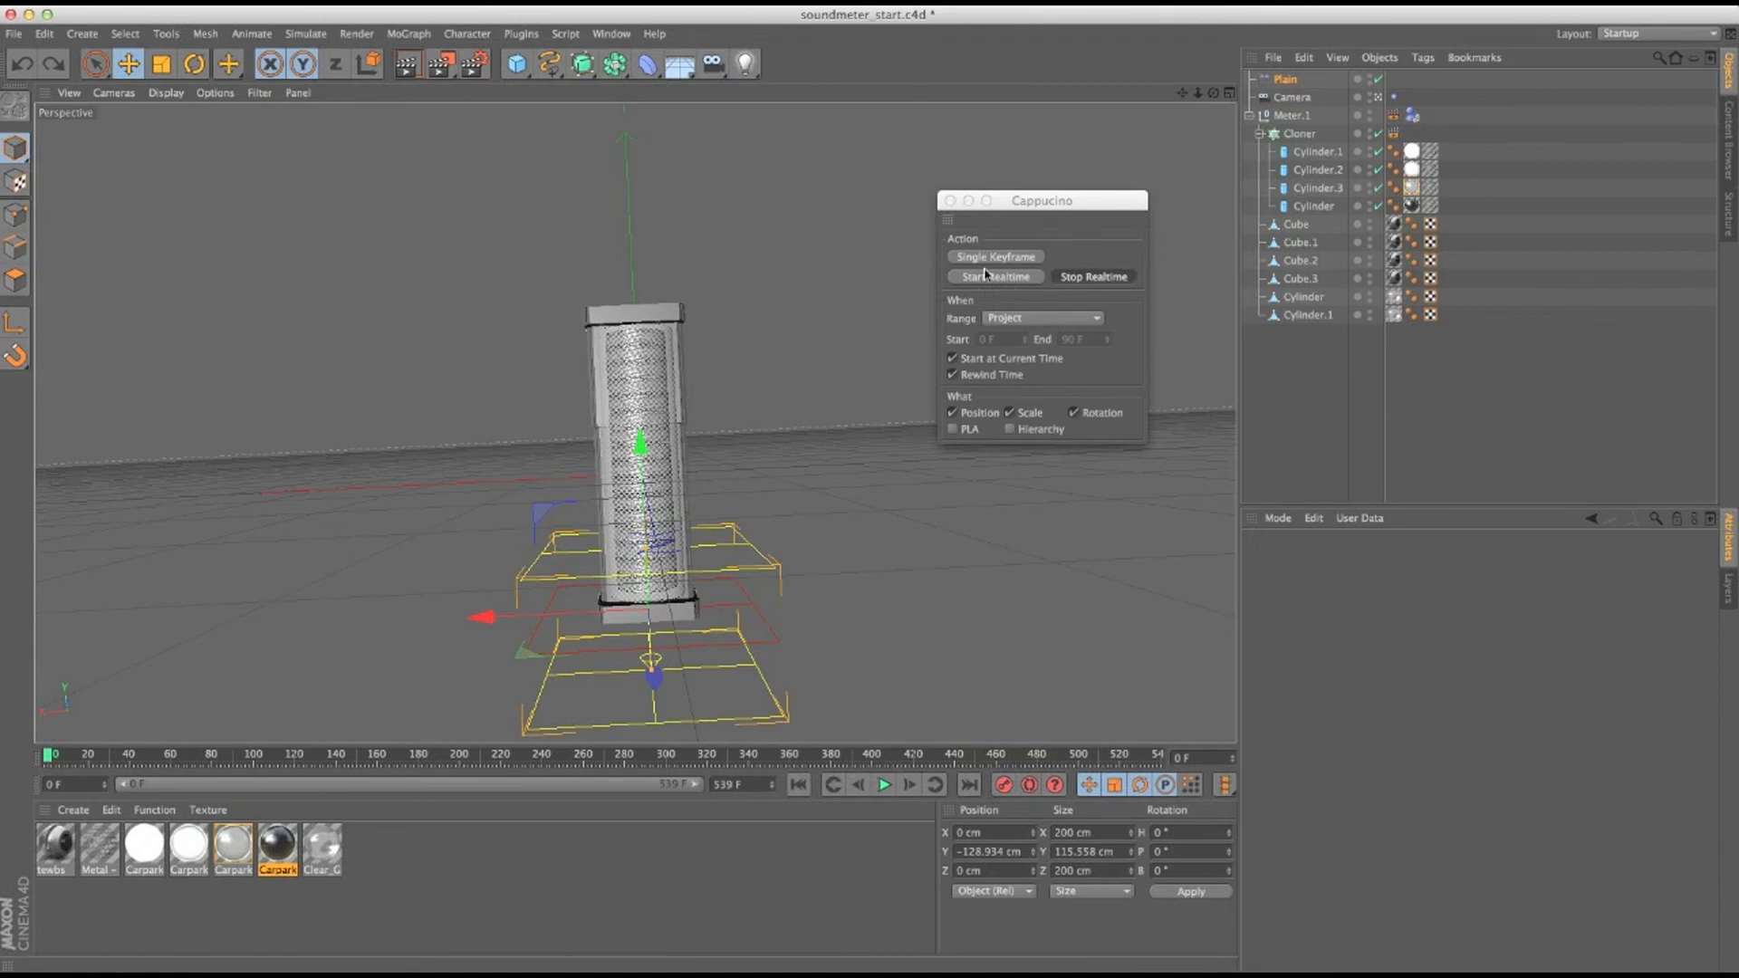
# Lower the Plain effector to about Y -152 cm and record it moving up through the meter in real time with Cappucino.
pyautogui.click(1287, 81)
pyautogui.moveTo(633, 453); pyautogui.dragTo(656, 467)
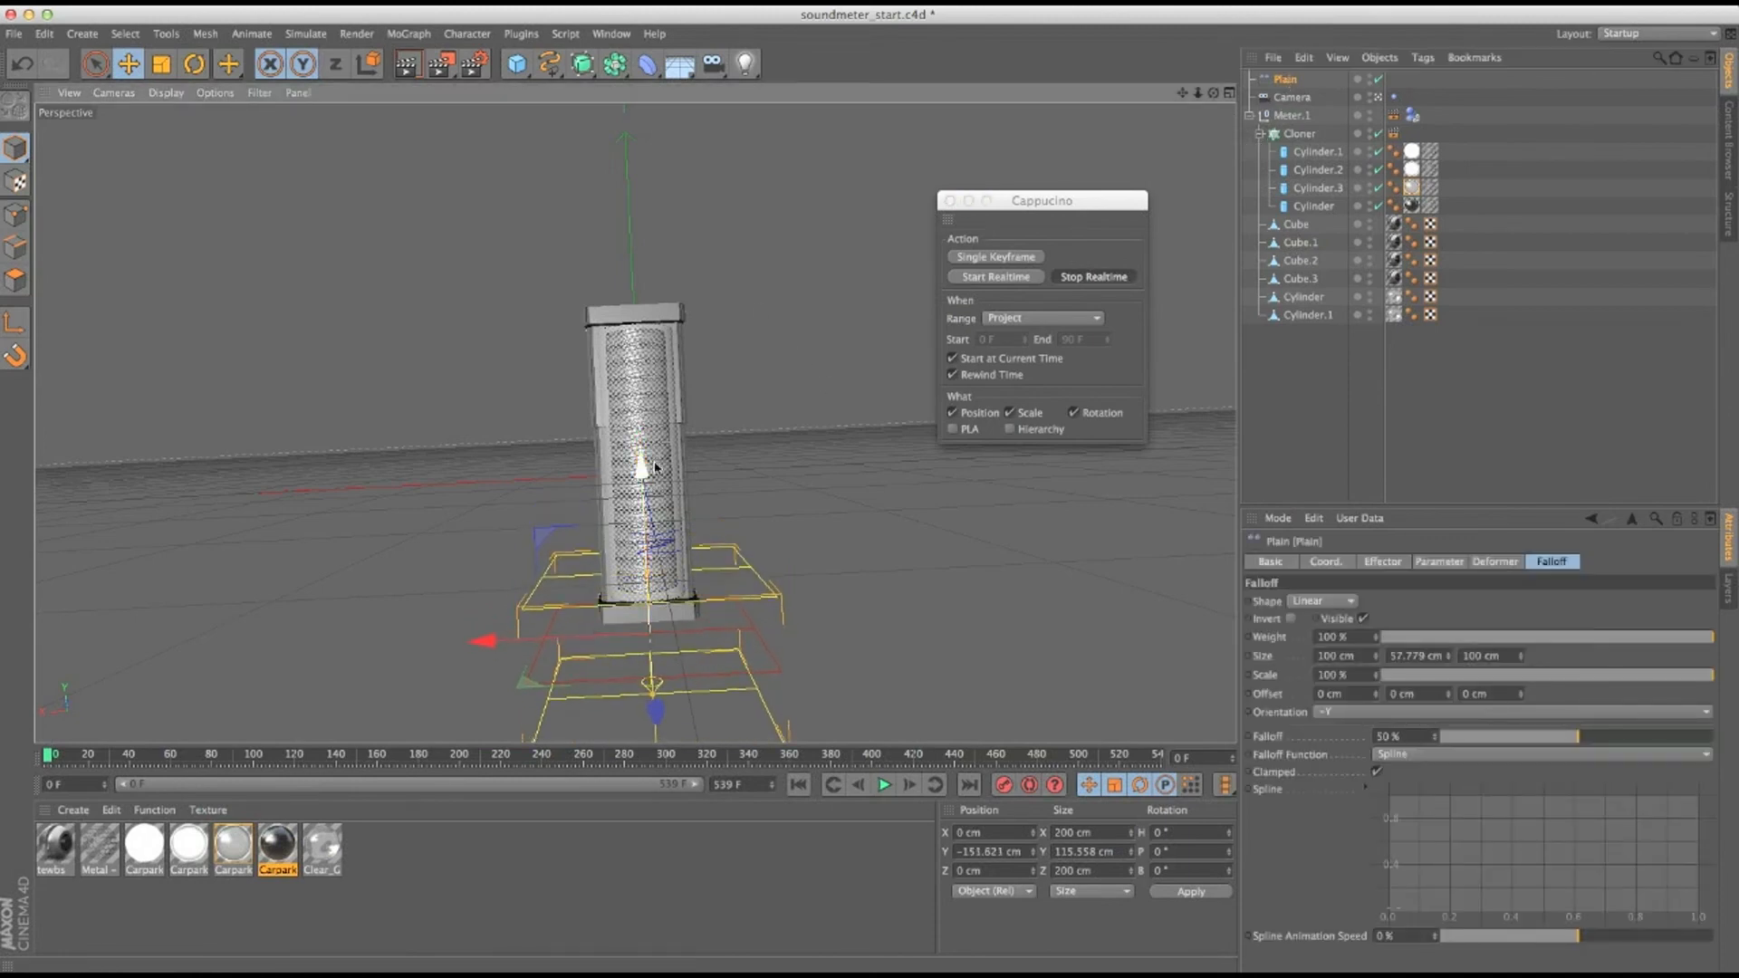
pyautogui.click(1007, 279)
pyautogui.moveTo(656, 501); pyautogui.dragTo(643, 393)
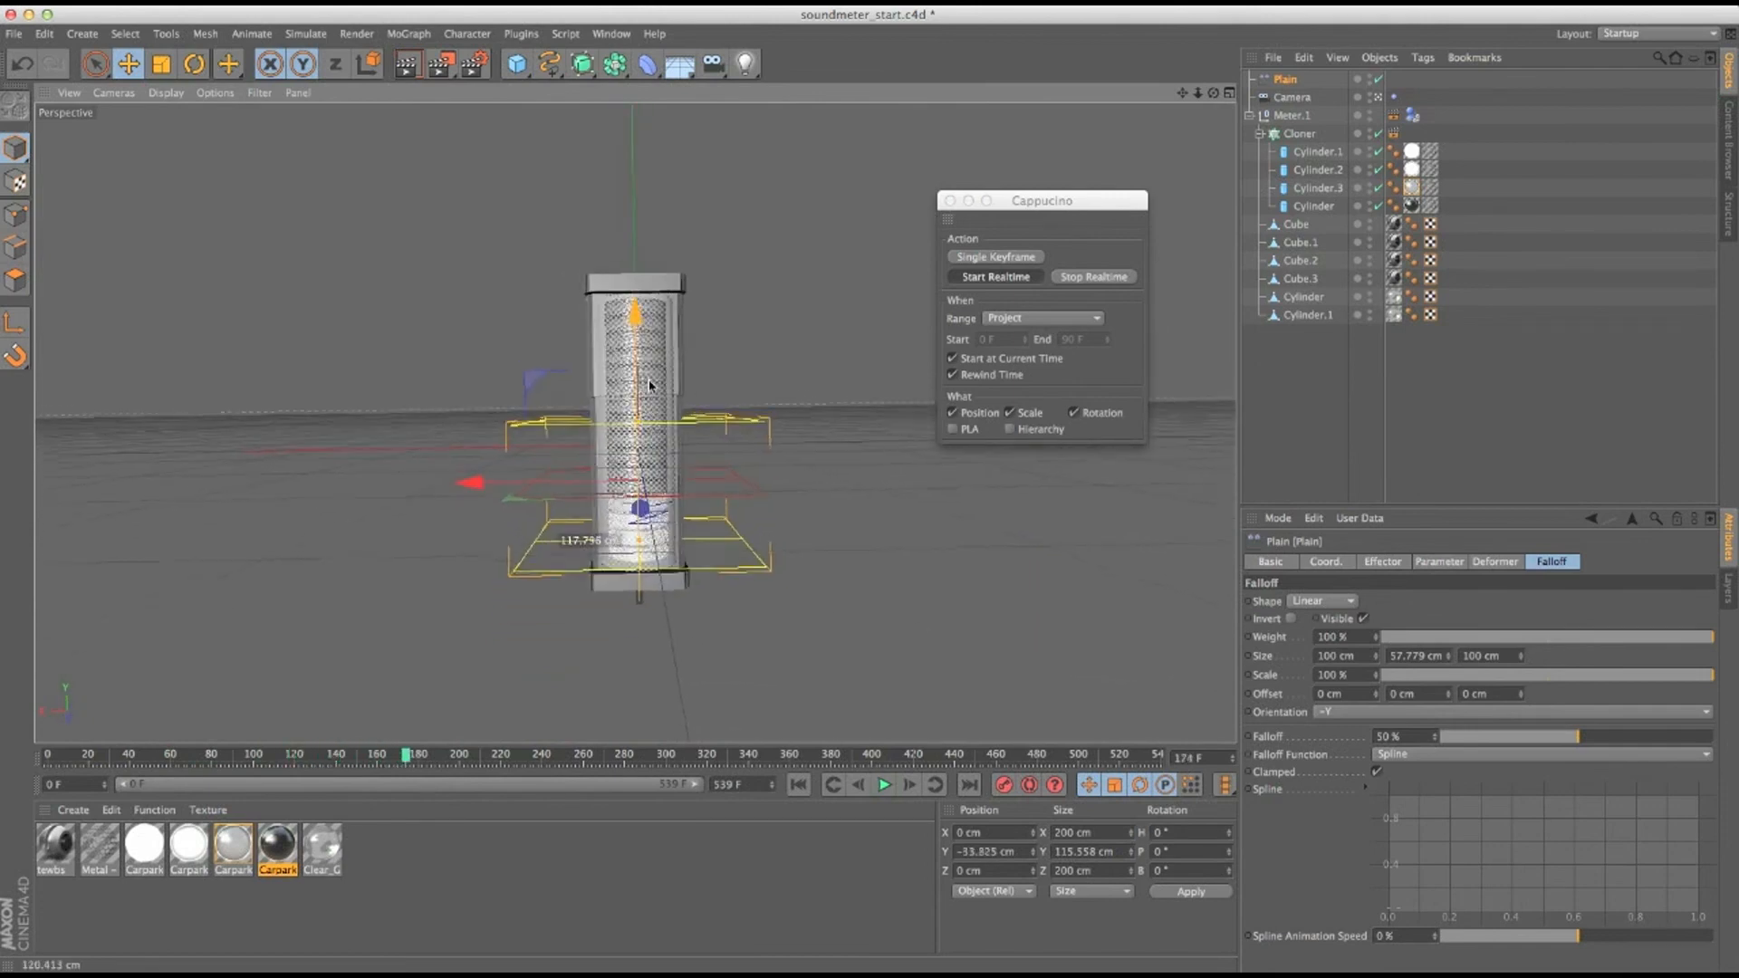
pyautogui.moveTo(652, 366)
pyautogui.mouseDown()
pyautogui.moveTo(661, 309)
pyautogui.moveTo(657, 352)
pyautogui.mouseUp()
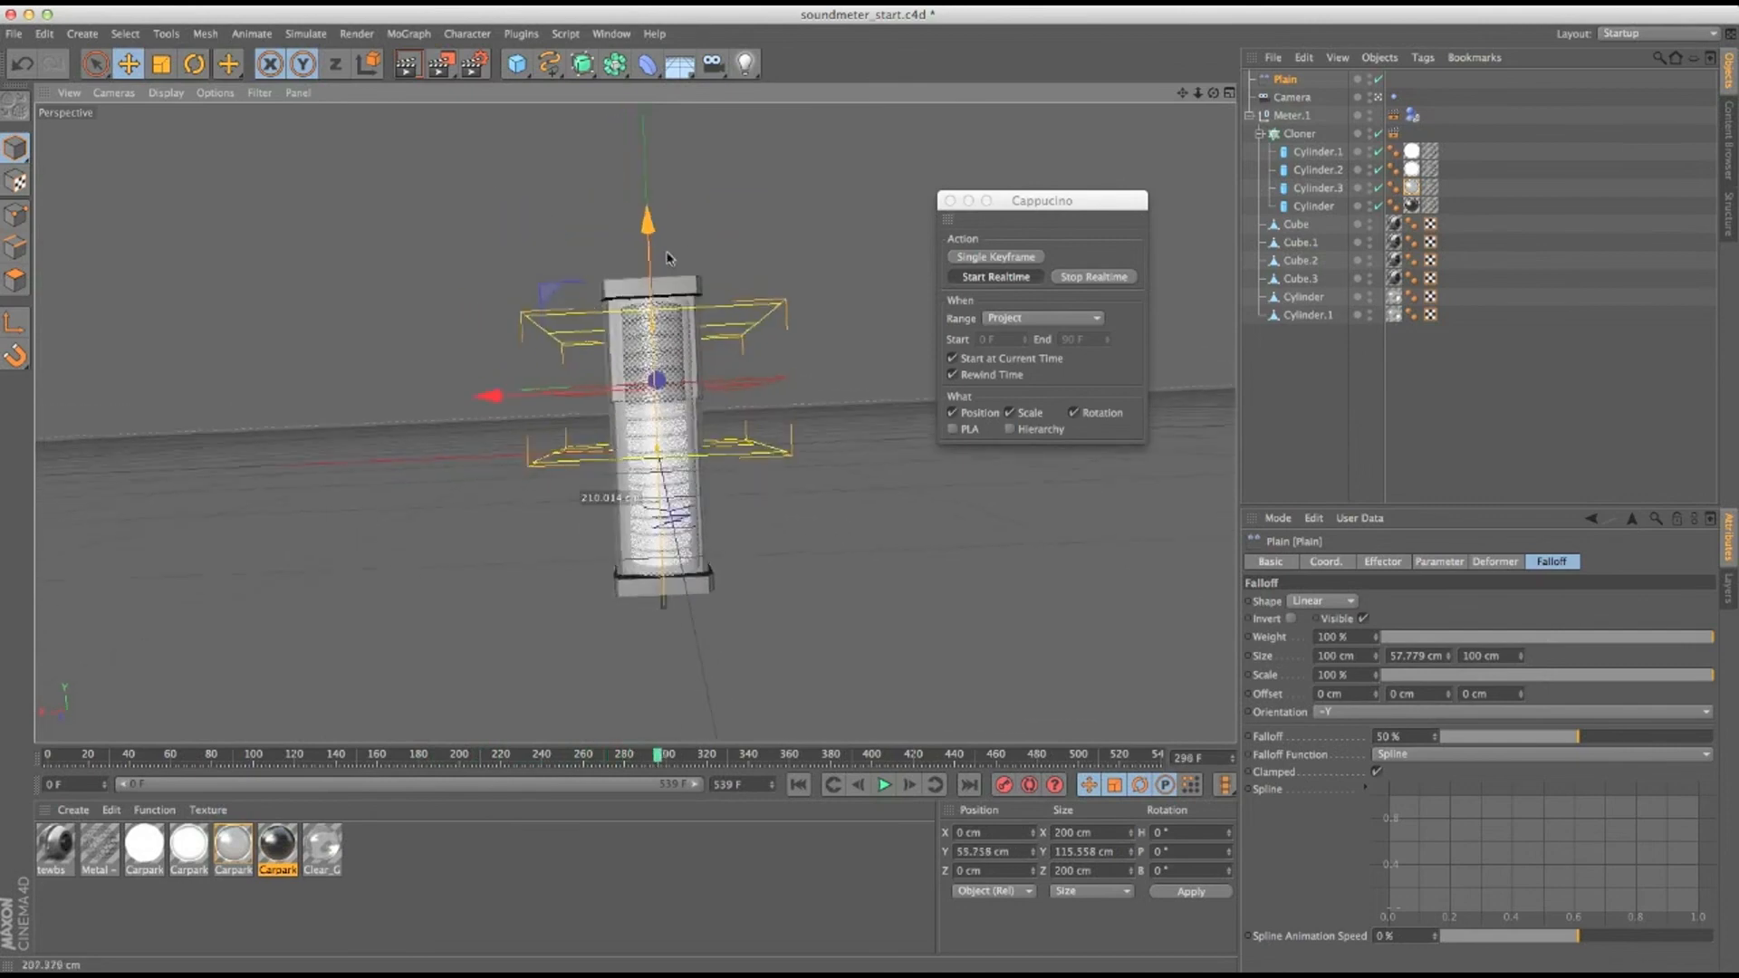
pyautogui.moveTo(670, 236)
pyautogui.mouseDown()
pyautogui.moveTo(681, 164)
pyautogui.moveTo(691, 210)
pyautogui.mouseUp()
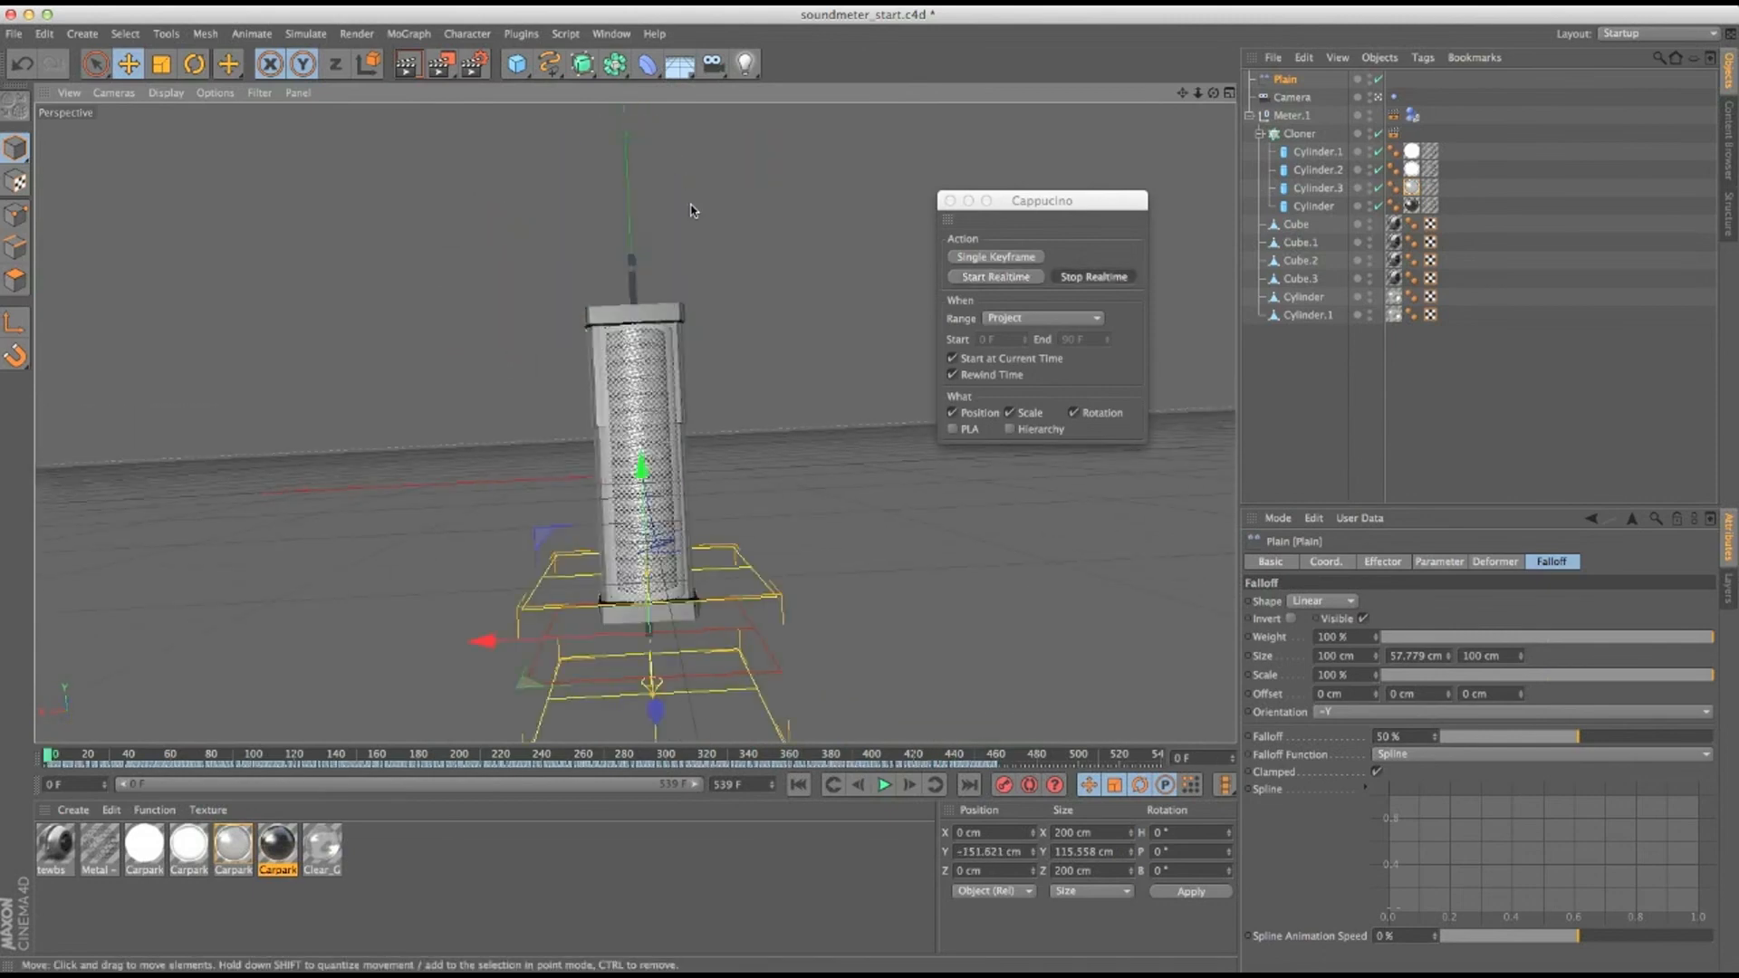
# Play and scrub through the recorded effector motion to examine how the cloned cylinders light up over time.
pyautogui.moveTo(980, 756); pyautogui.dragTo(45, 716)
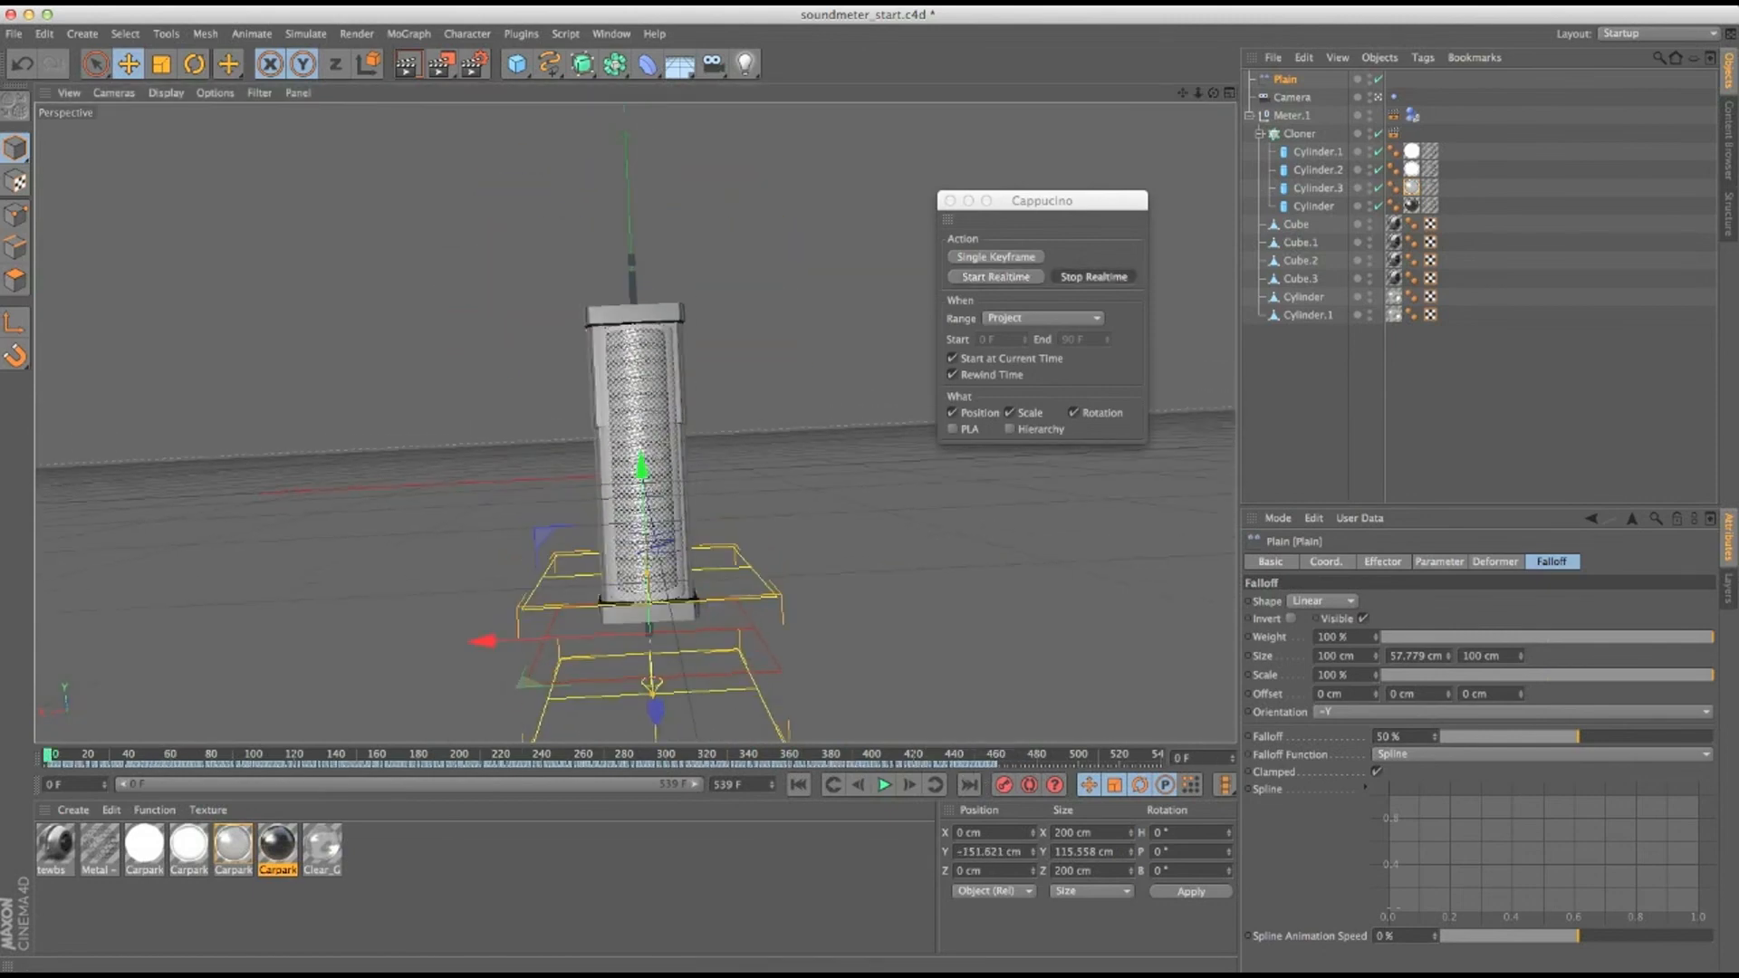
pyautogui.click(891, 784)
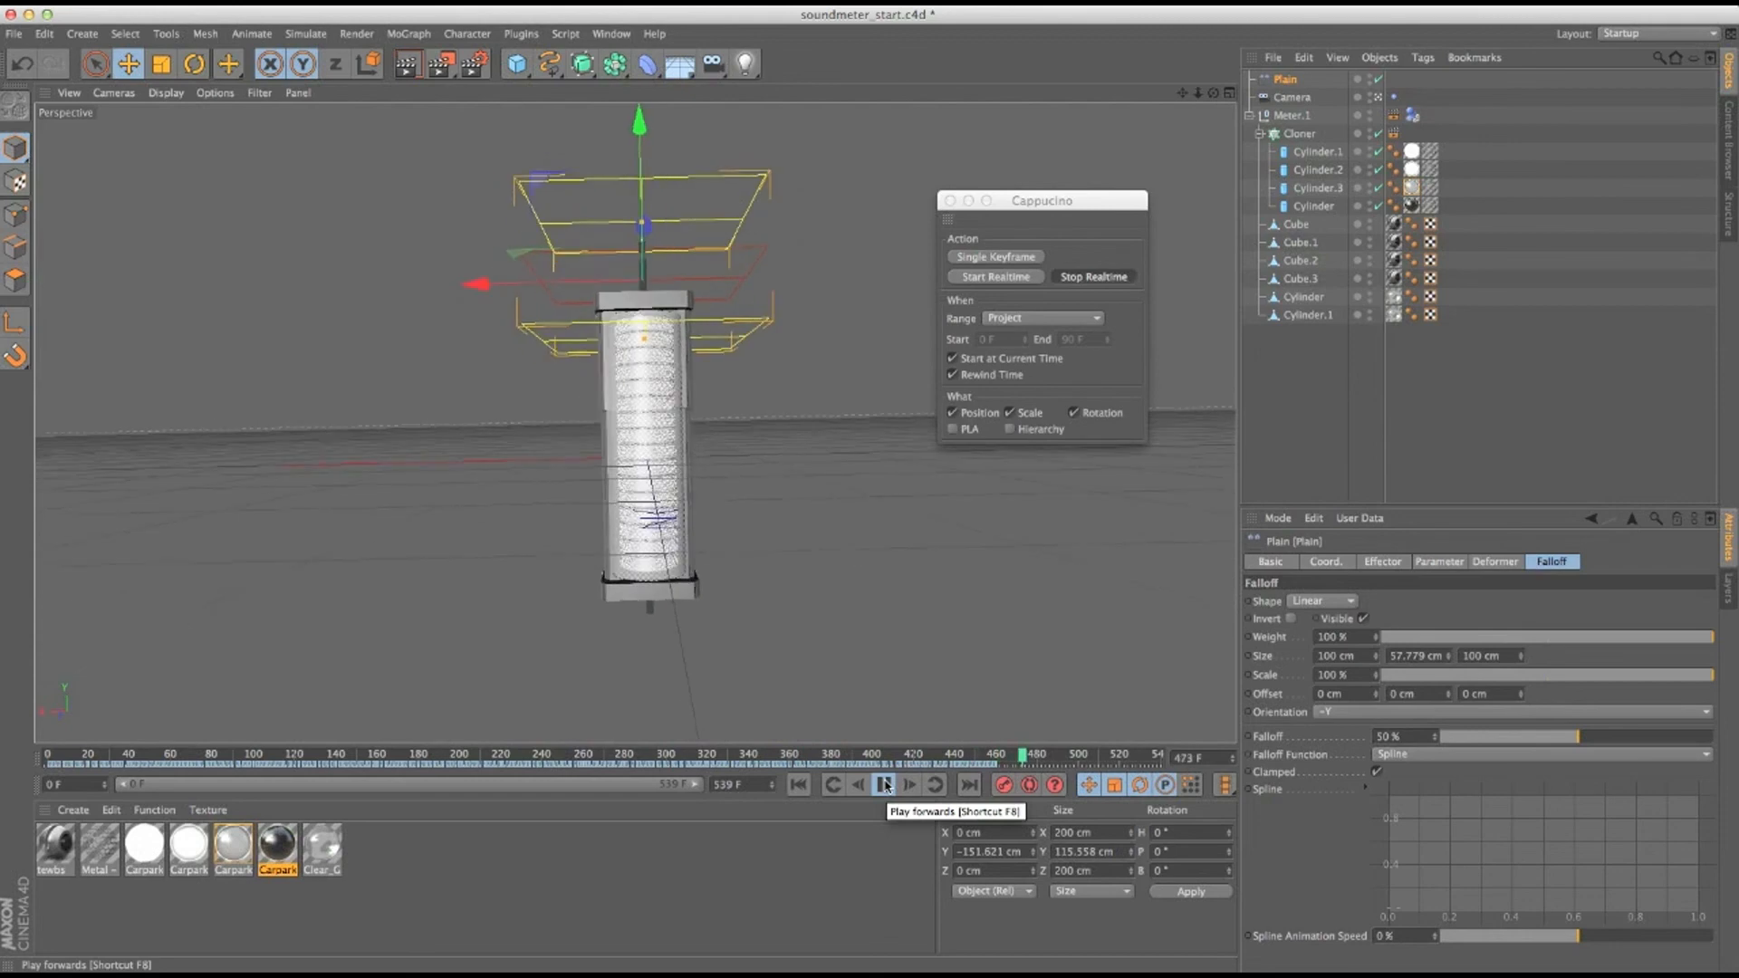
pyautogui.click(885, 785)
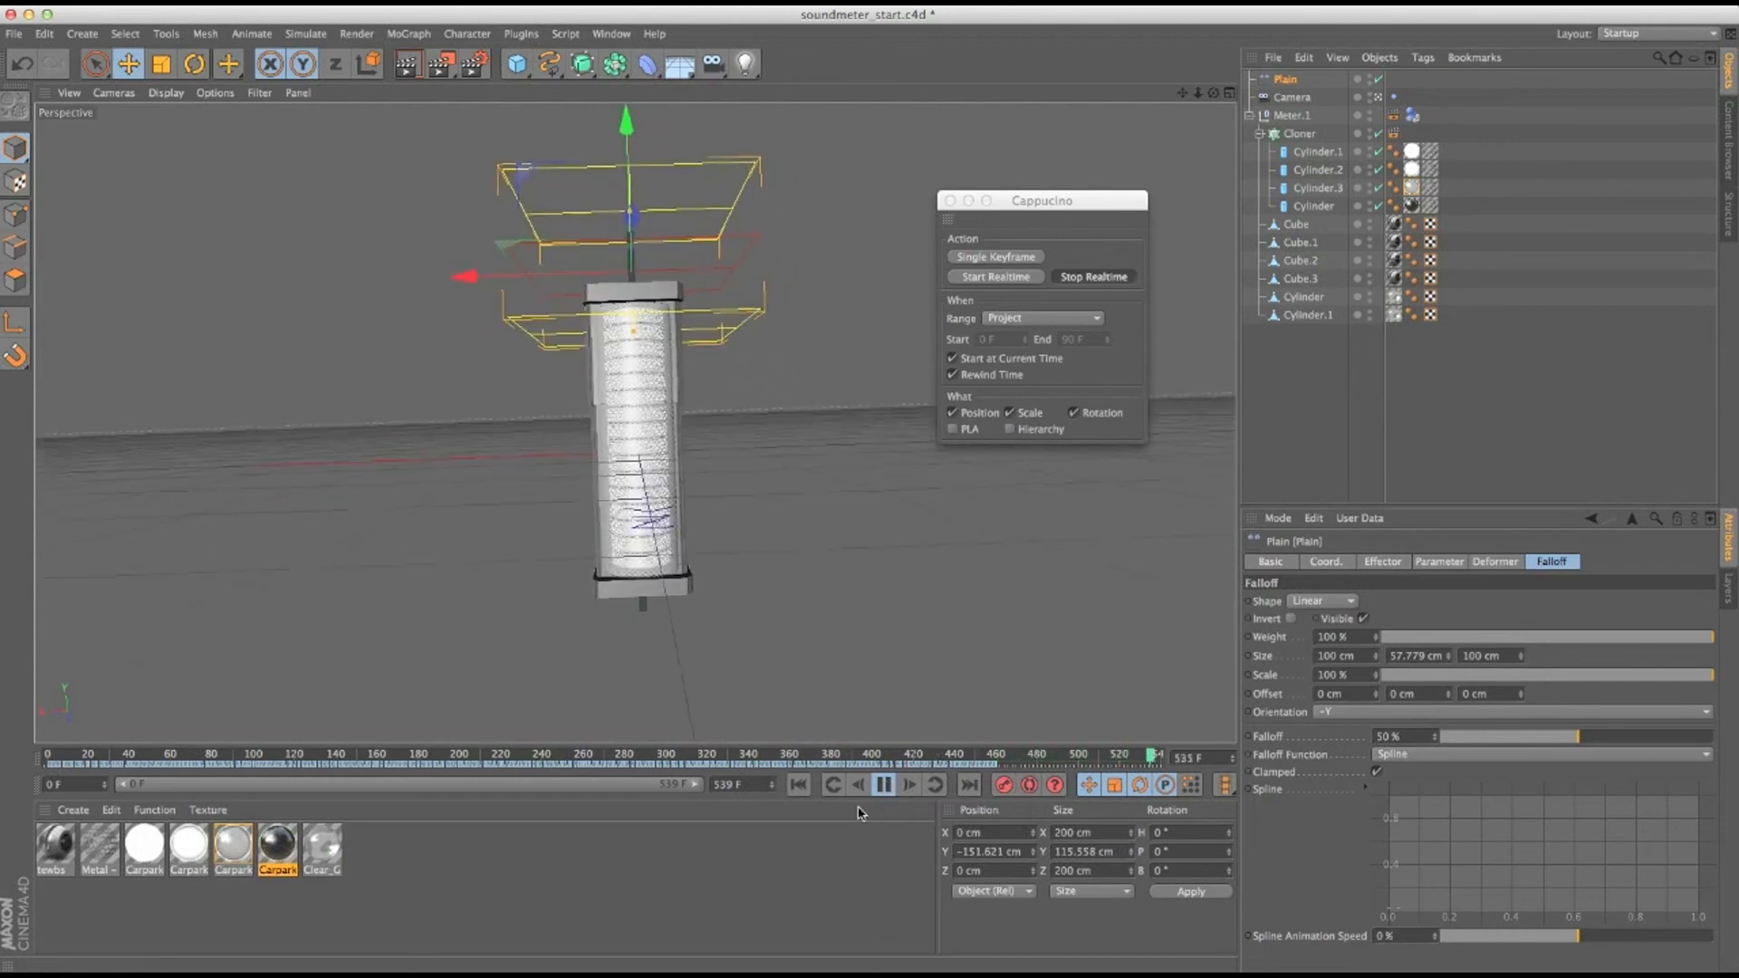
pyautogui.click(573, 757)
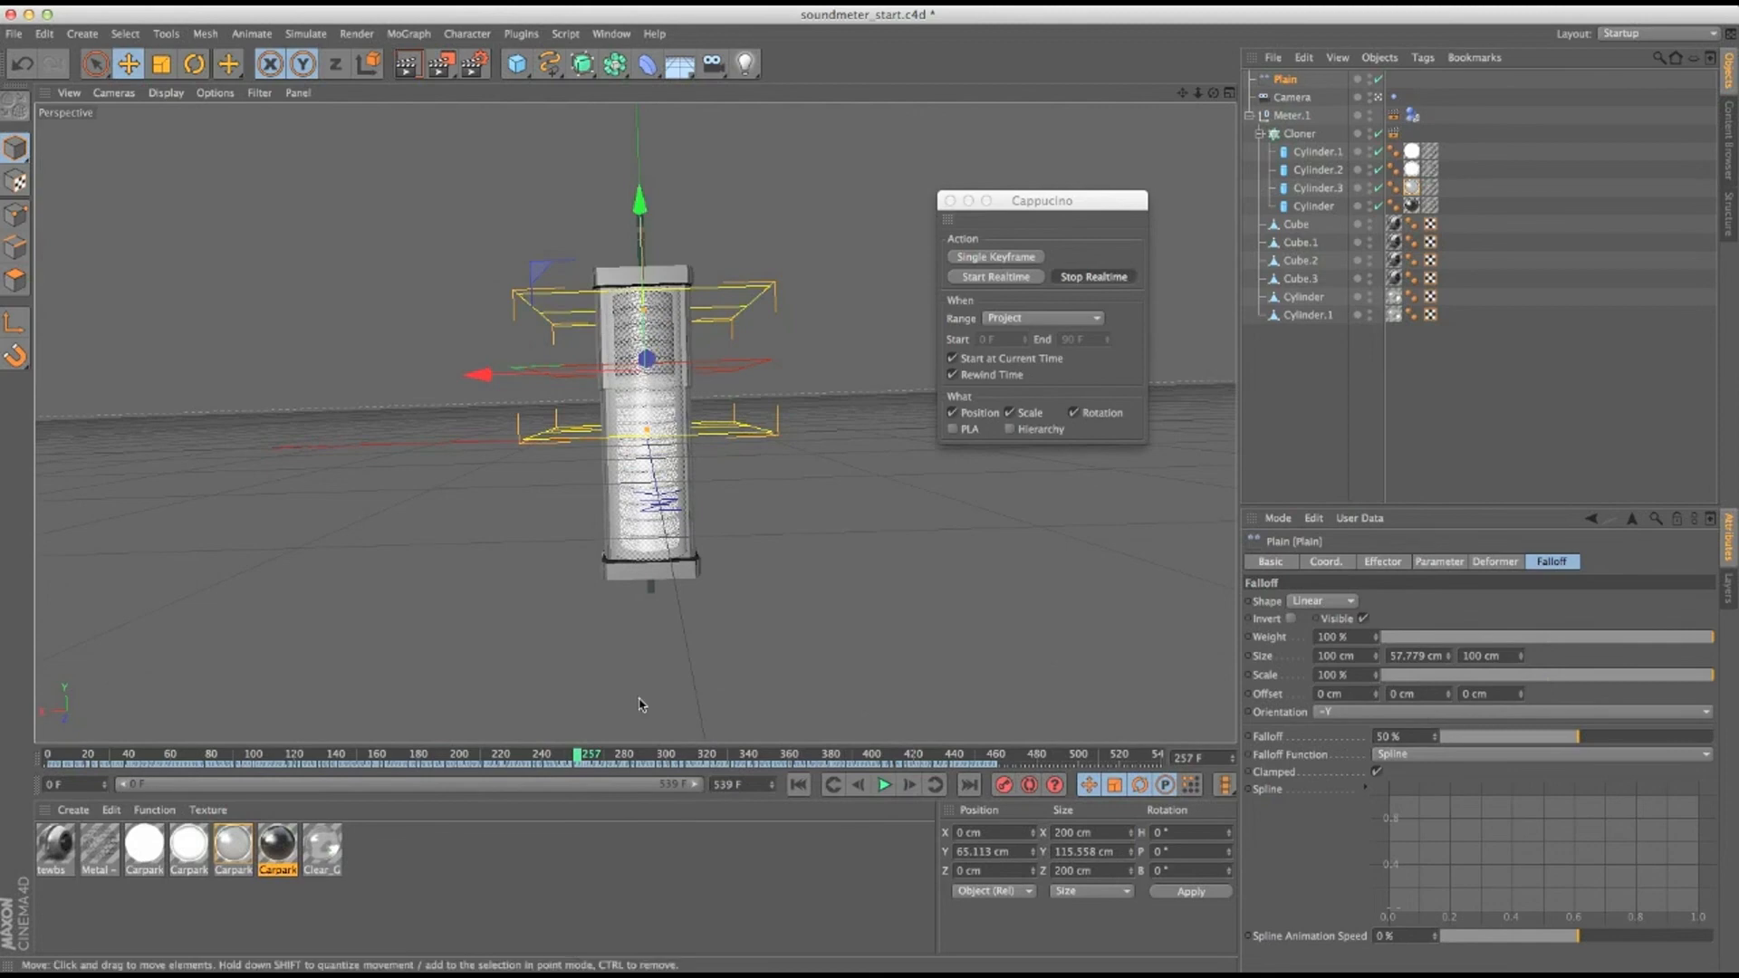
pyautogui.click(603, 757)
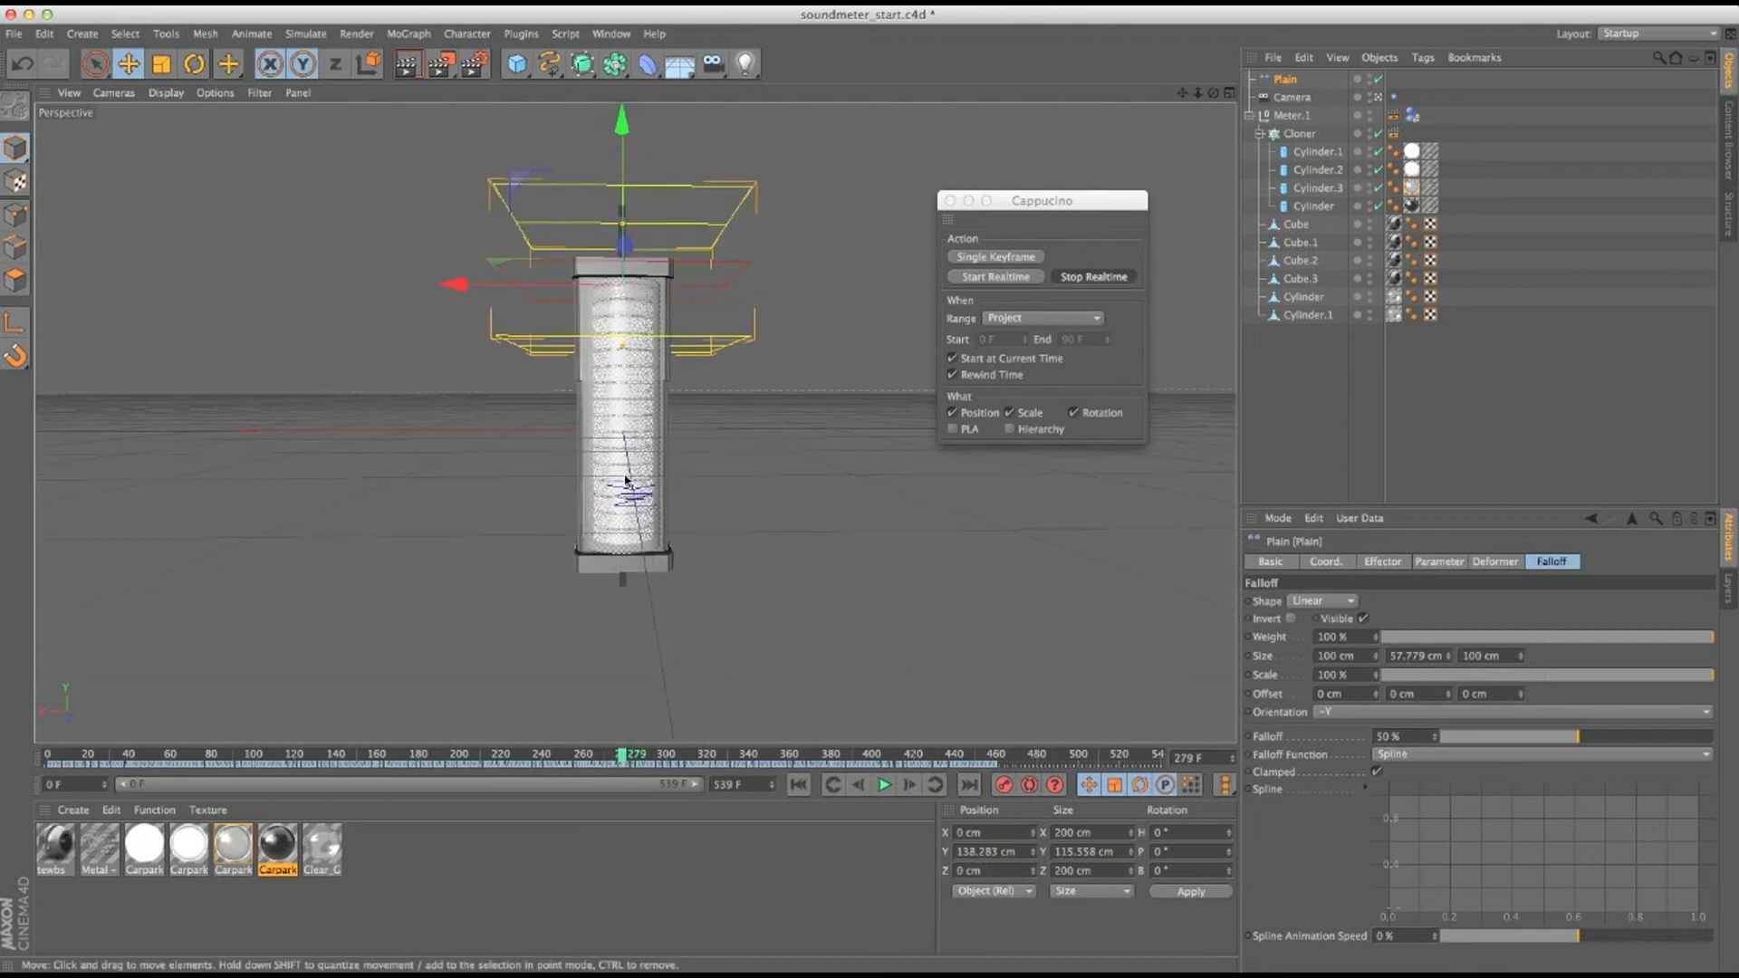
pyautogui.moveTo(726, 752); pyautogui.dragTo(773, 752)
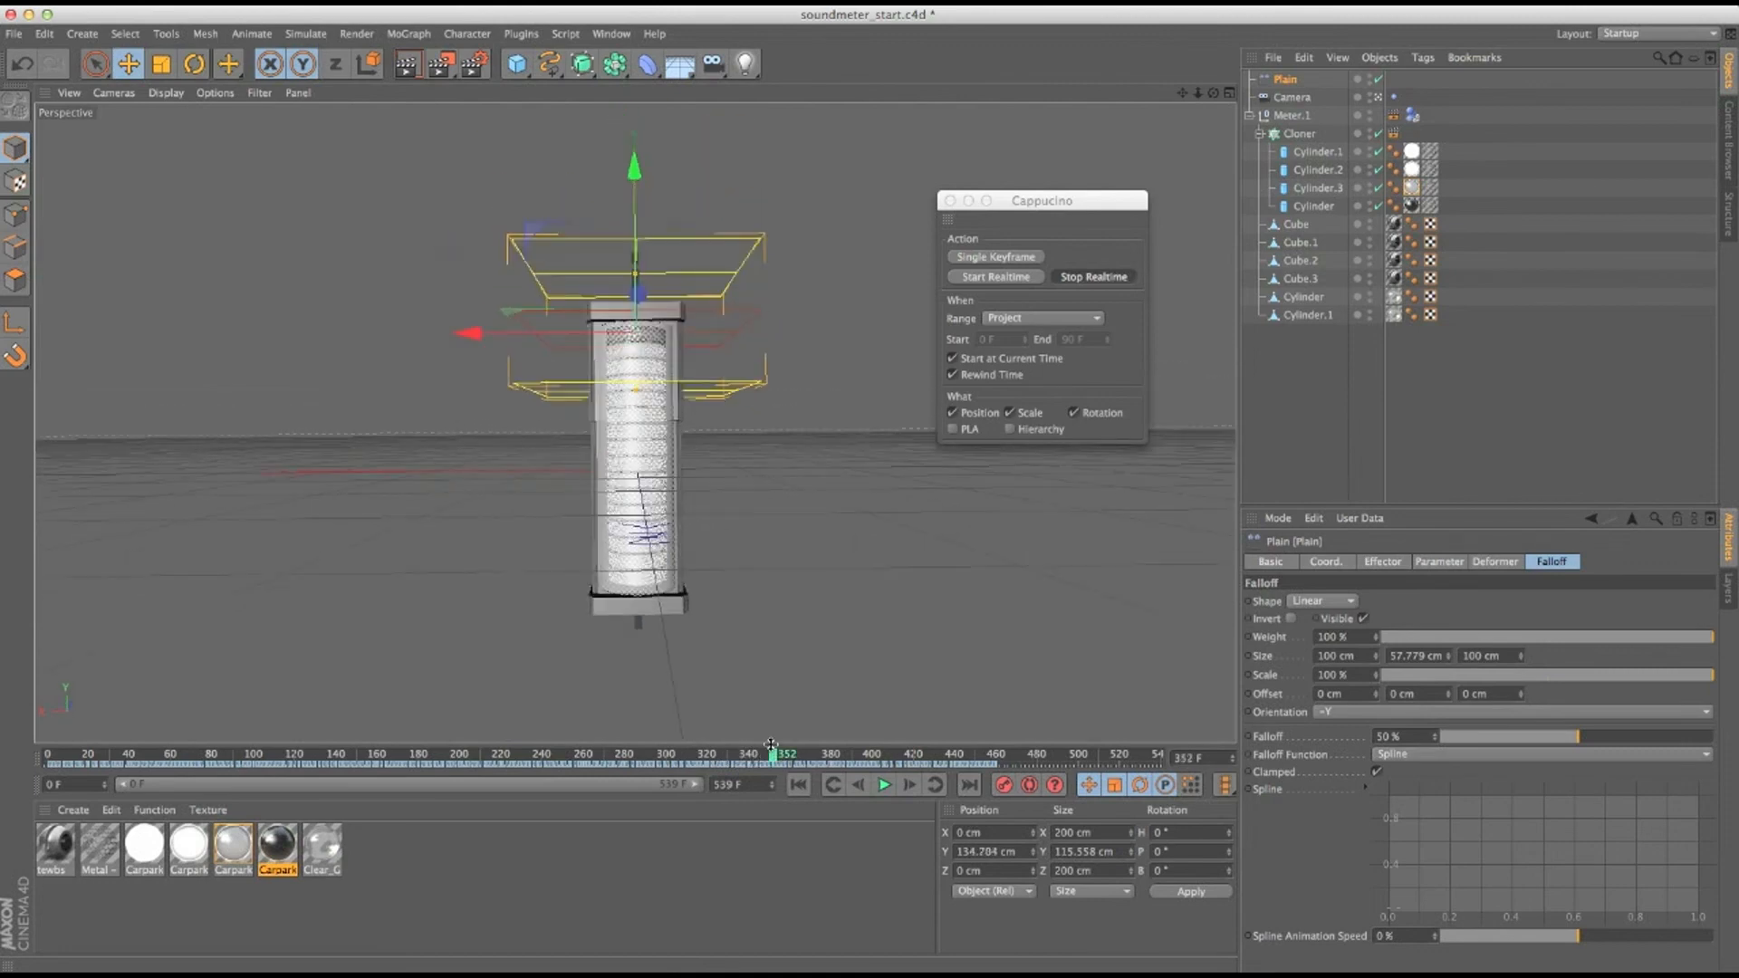
pyautogui.moveTo(773, 753); pyautogui.dragTo(294, 756)
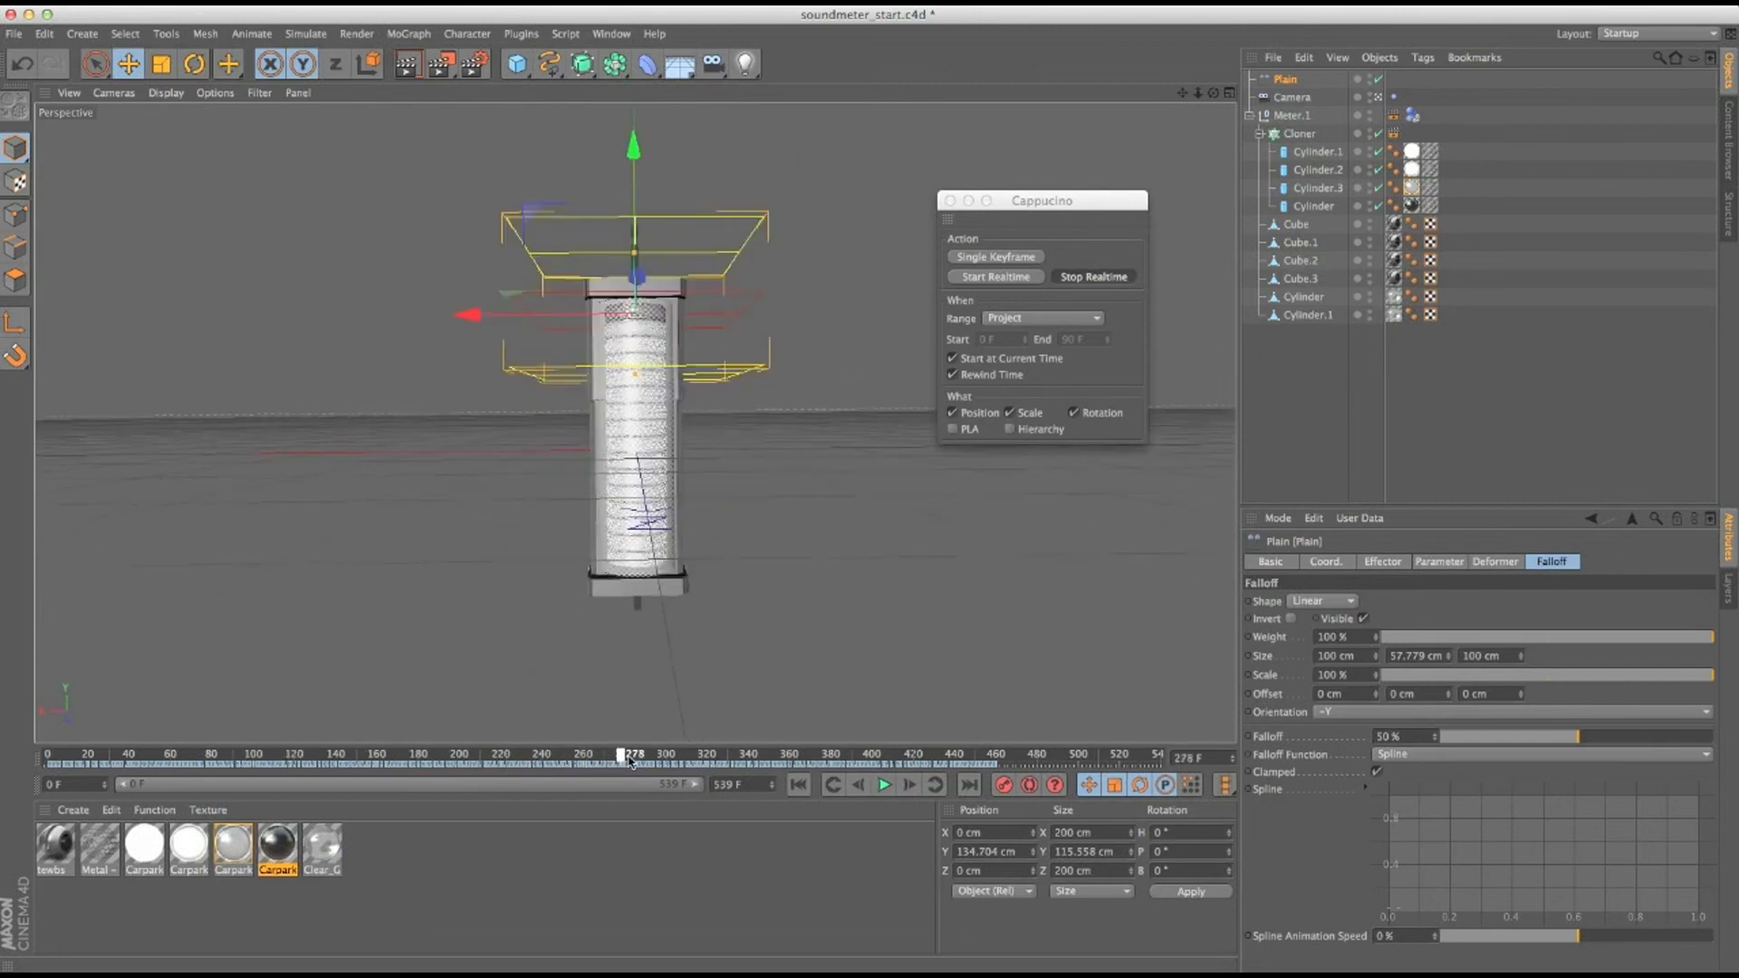
pyautogui.moveTo(145, 707); pyautogui.dragTo(46, 724)
pyautogui.click(887, 788)
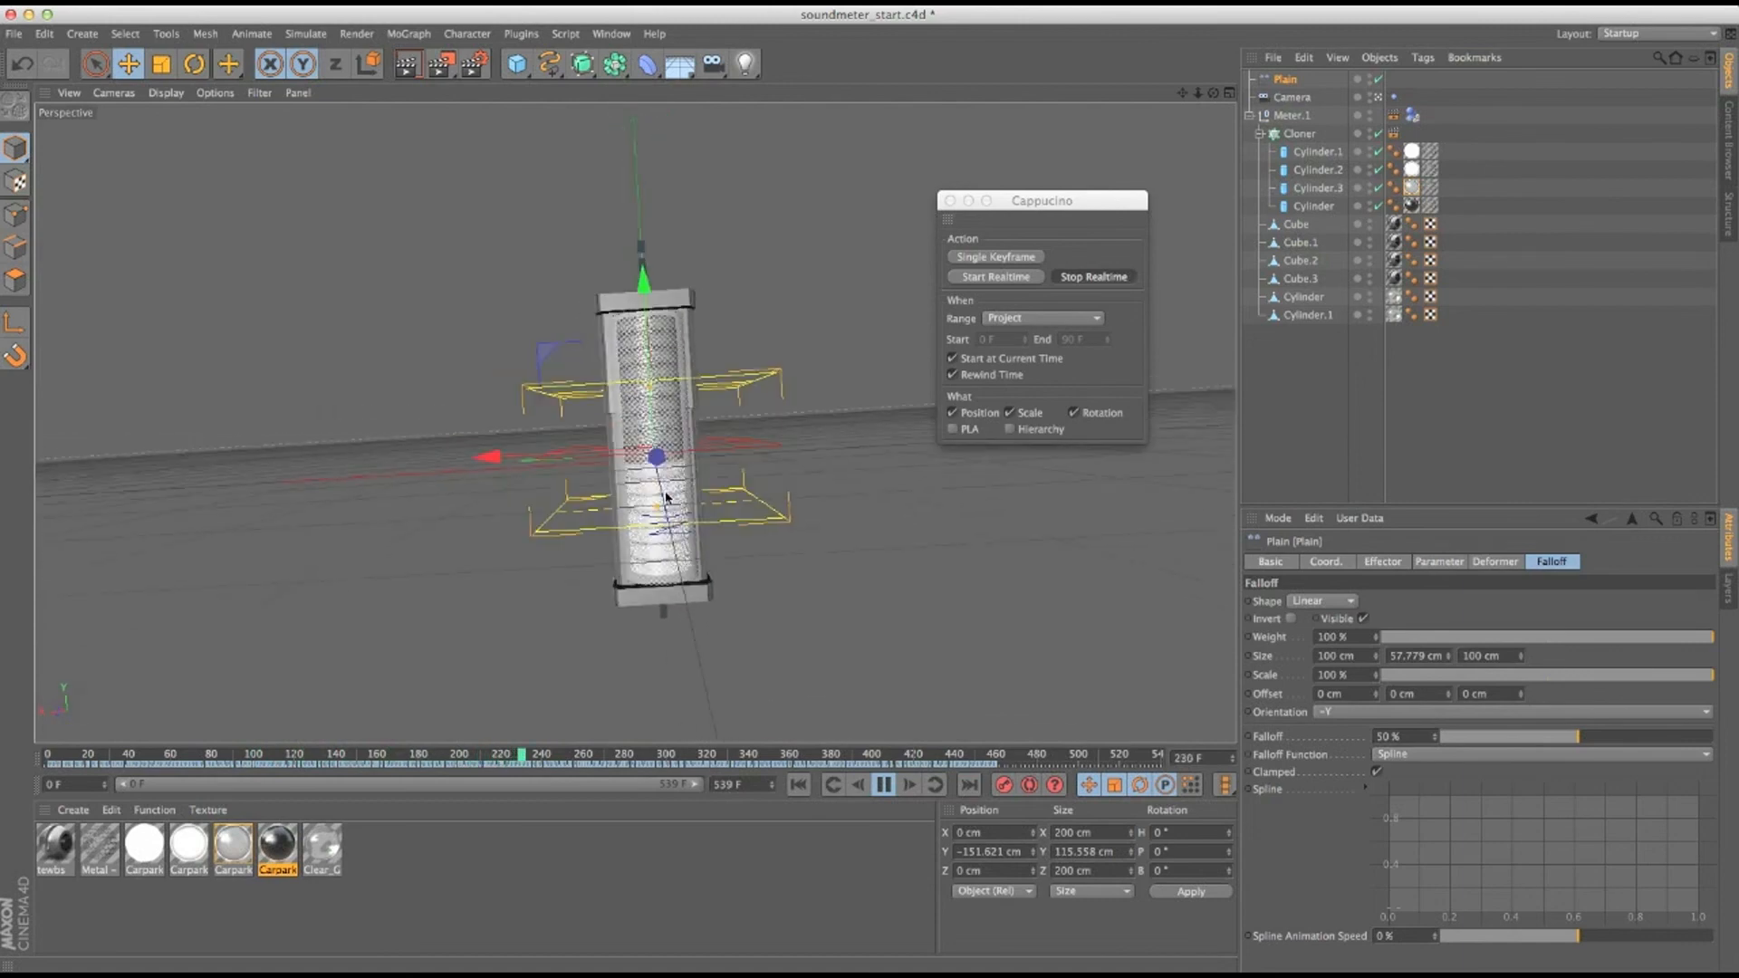
pyautogui.click(885, 786)
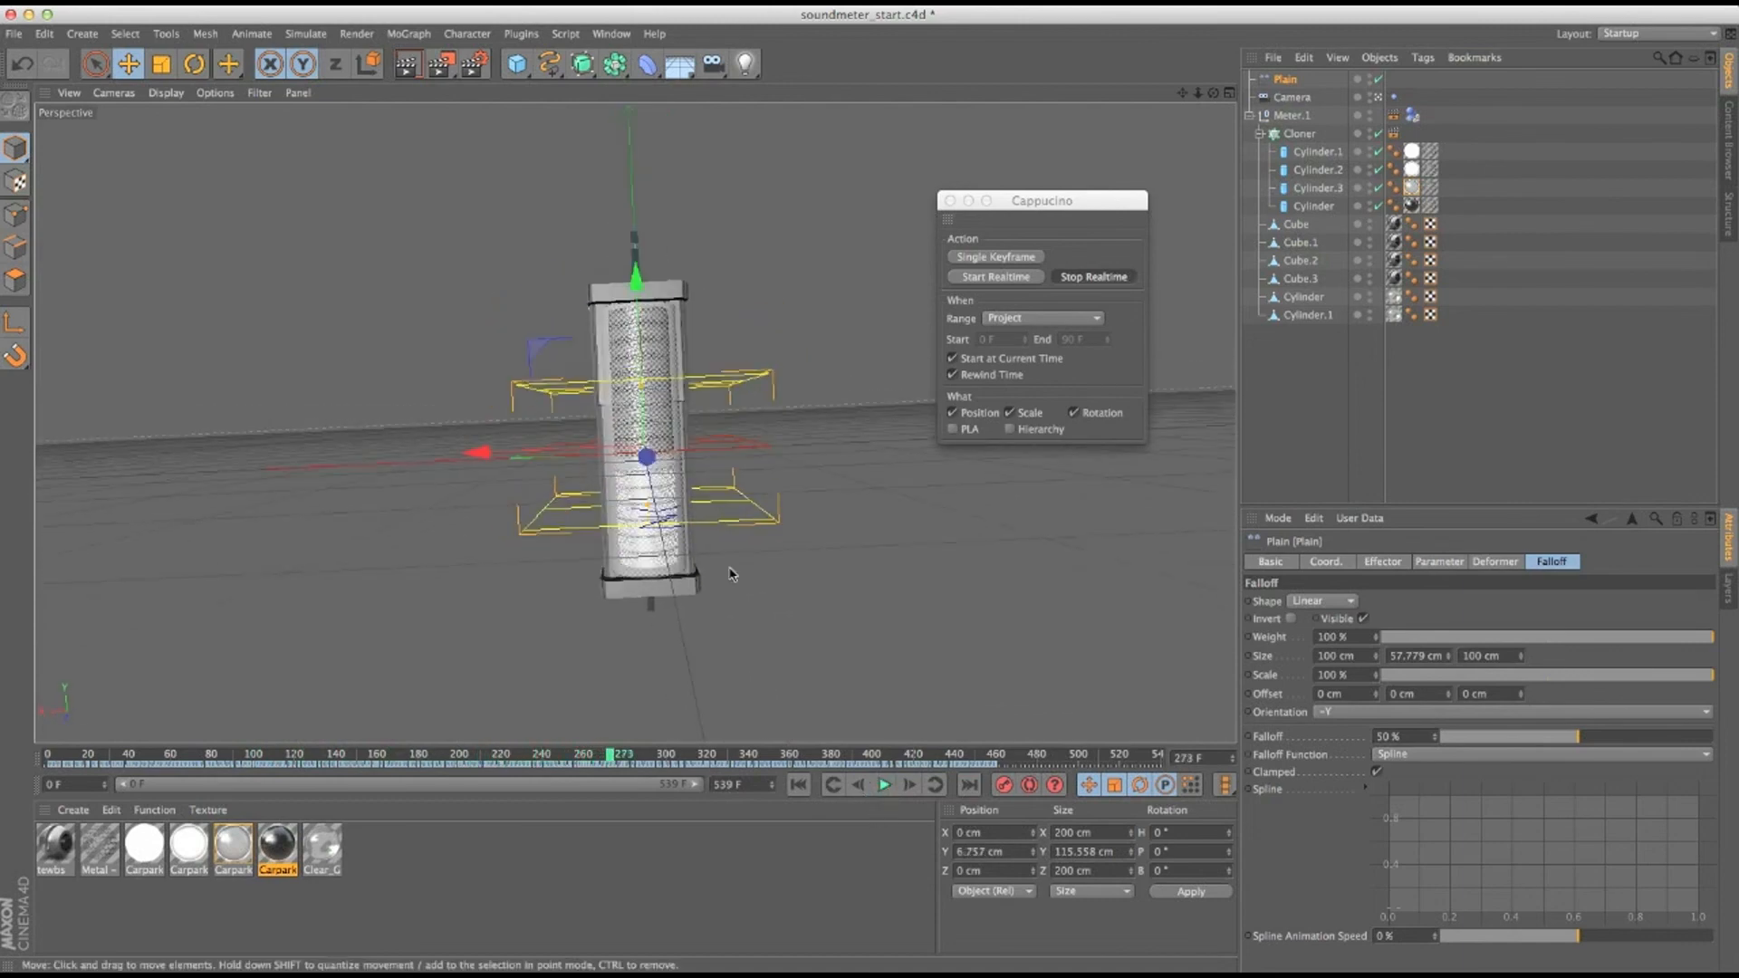
# Move the Cappucino window slightly lower, switch to the lights_start.c4d project and render its view.
pyautogui.moveTo(1032, 201); pyautogui.dragTo(1026, 224)
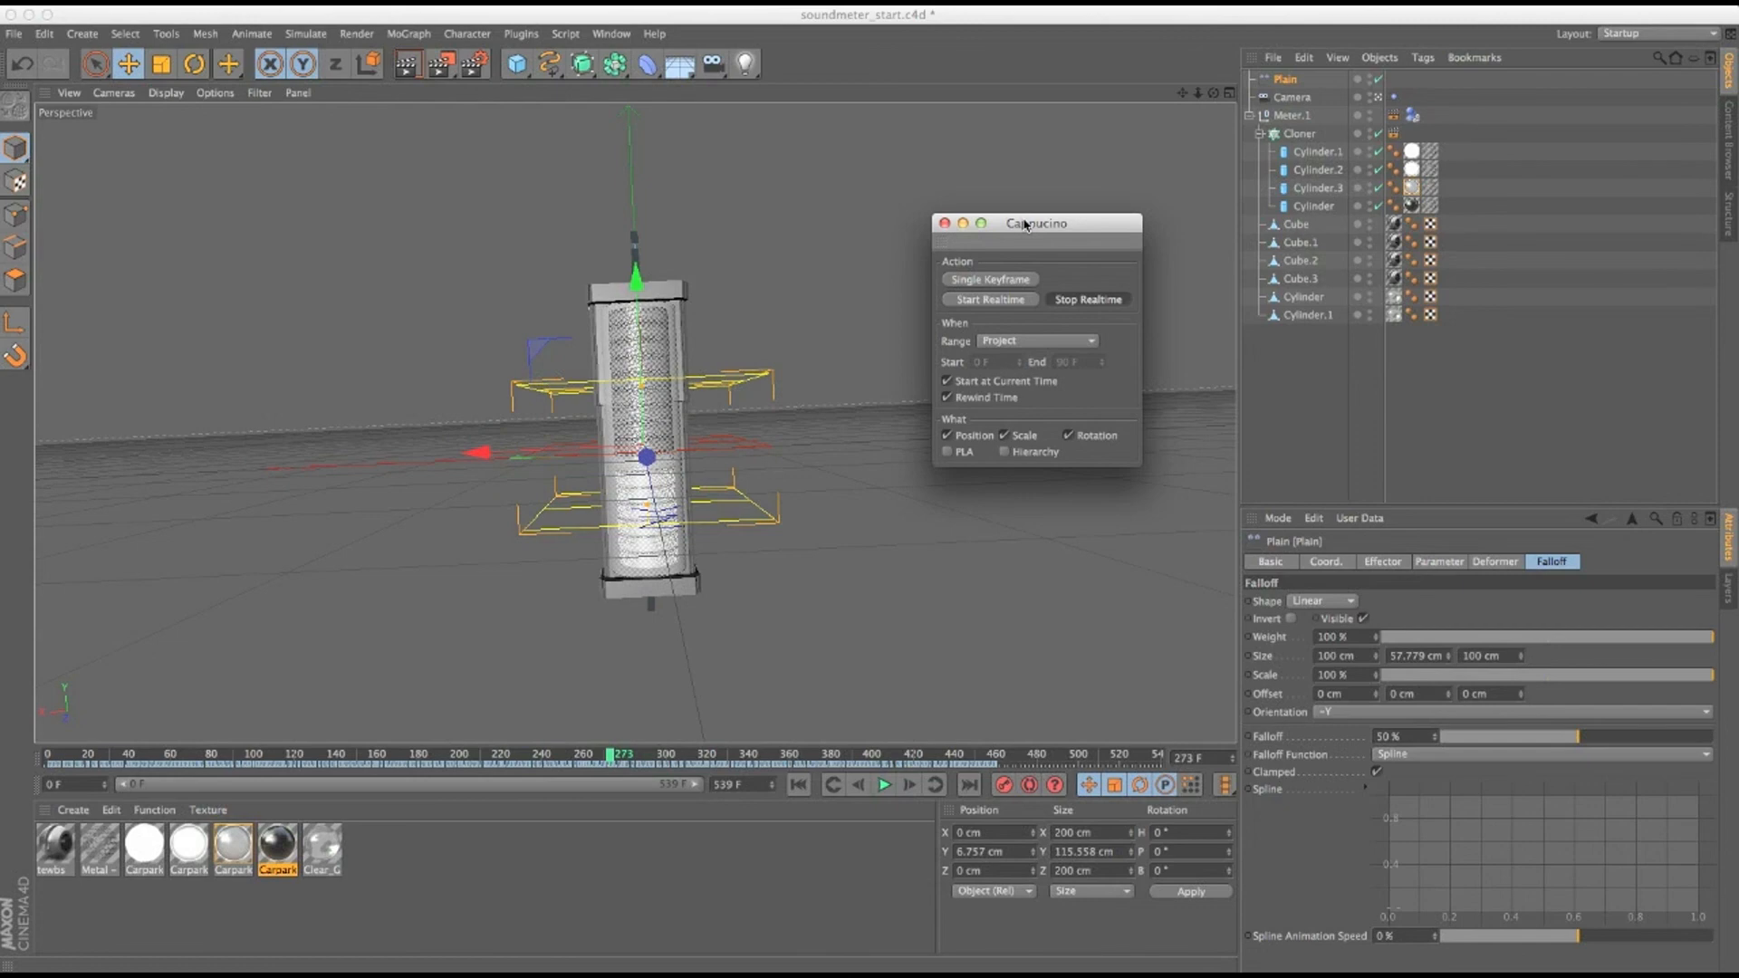
pyautogui.click(611, 33)
pyautogui.click(602, 405)
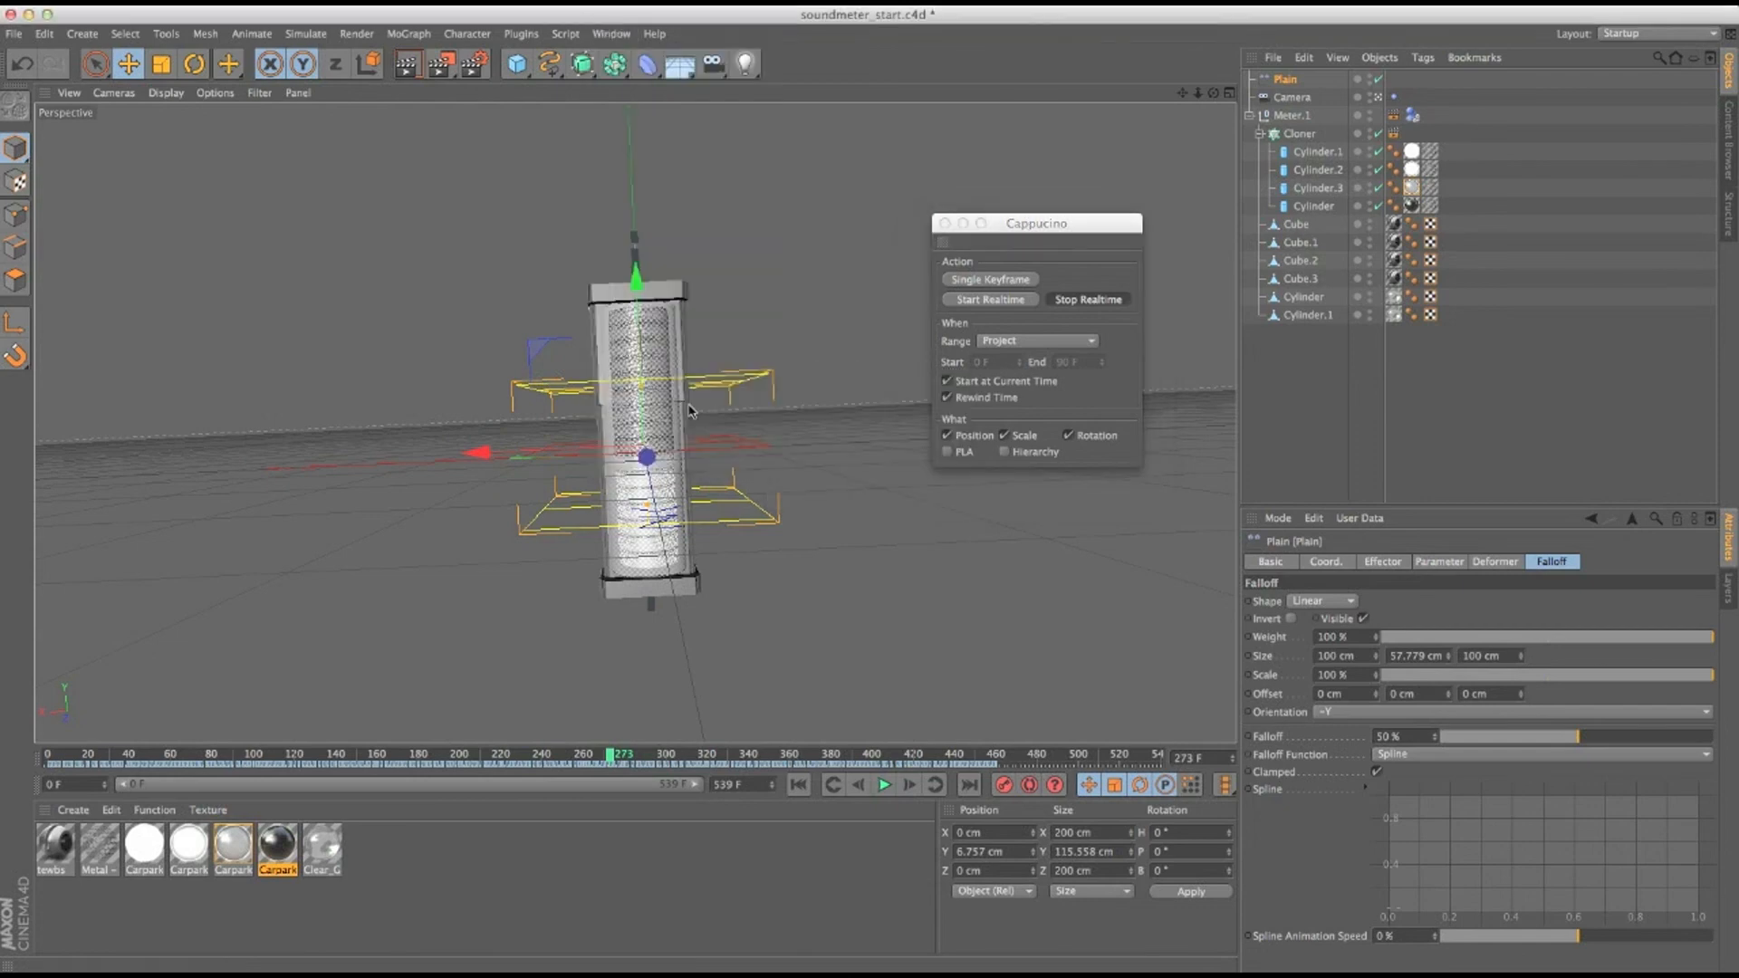
pyautogui.hotkey('ctrl', 'r')
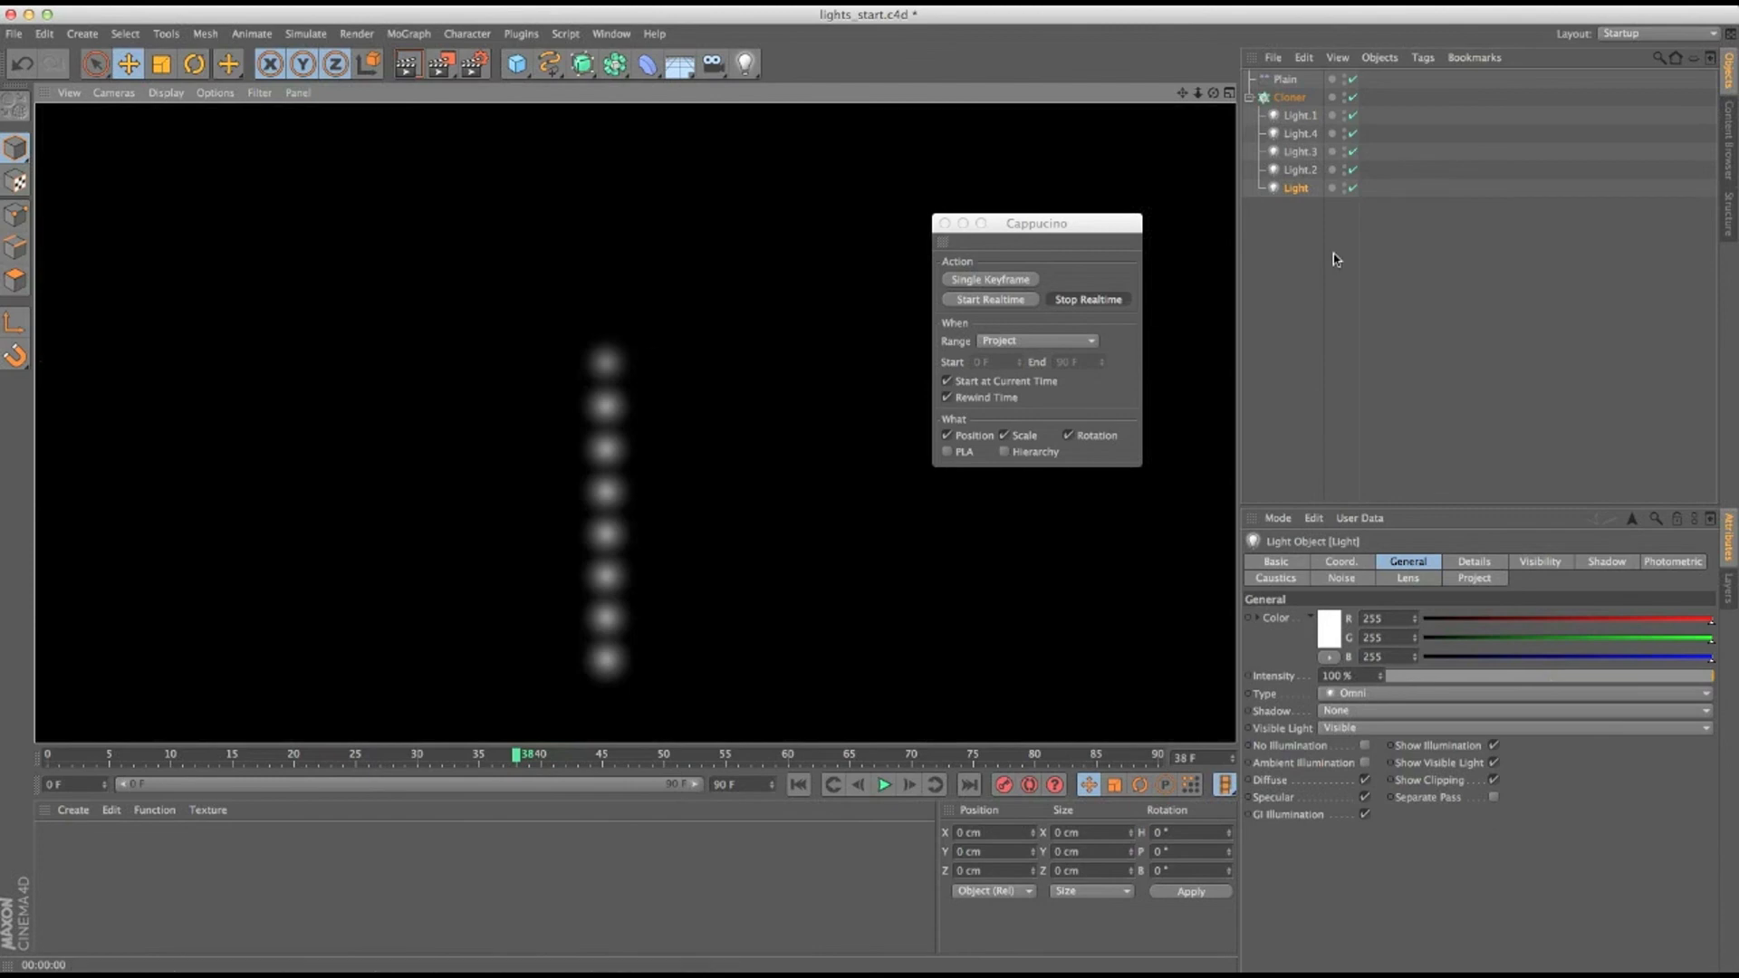
# Examine the intensity settings of the individual lights inside the Cloner.
pyautogui.click(1301, 120)
pyautogui.click(1294, 192)
pyautogui.click(1297, 170)
pyautogui.click(1299, 137)
pyautogui.click(1299, 151)
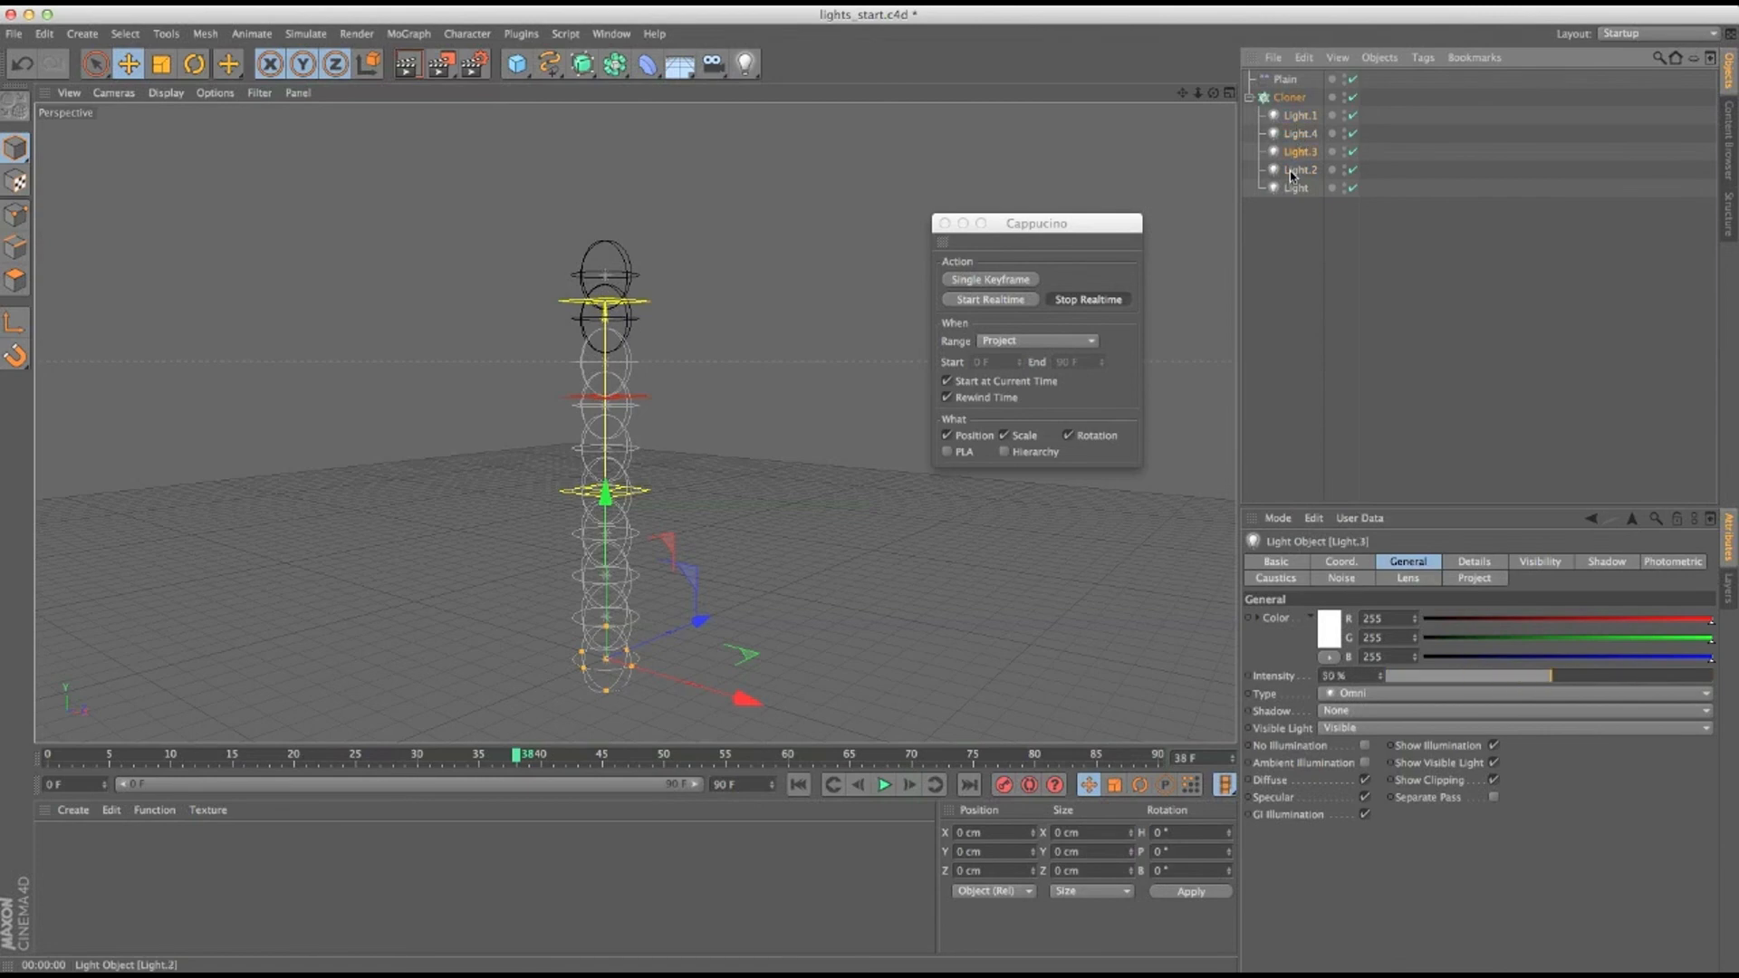
# Return to soundmeter_start.c4d, go to frame 260 and show the Plain effector's Modify Clone parameter.
pyautogui.click(612, 33)
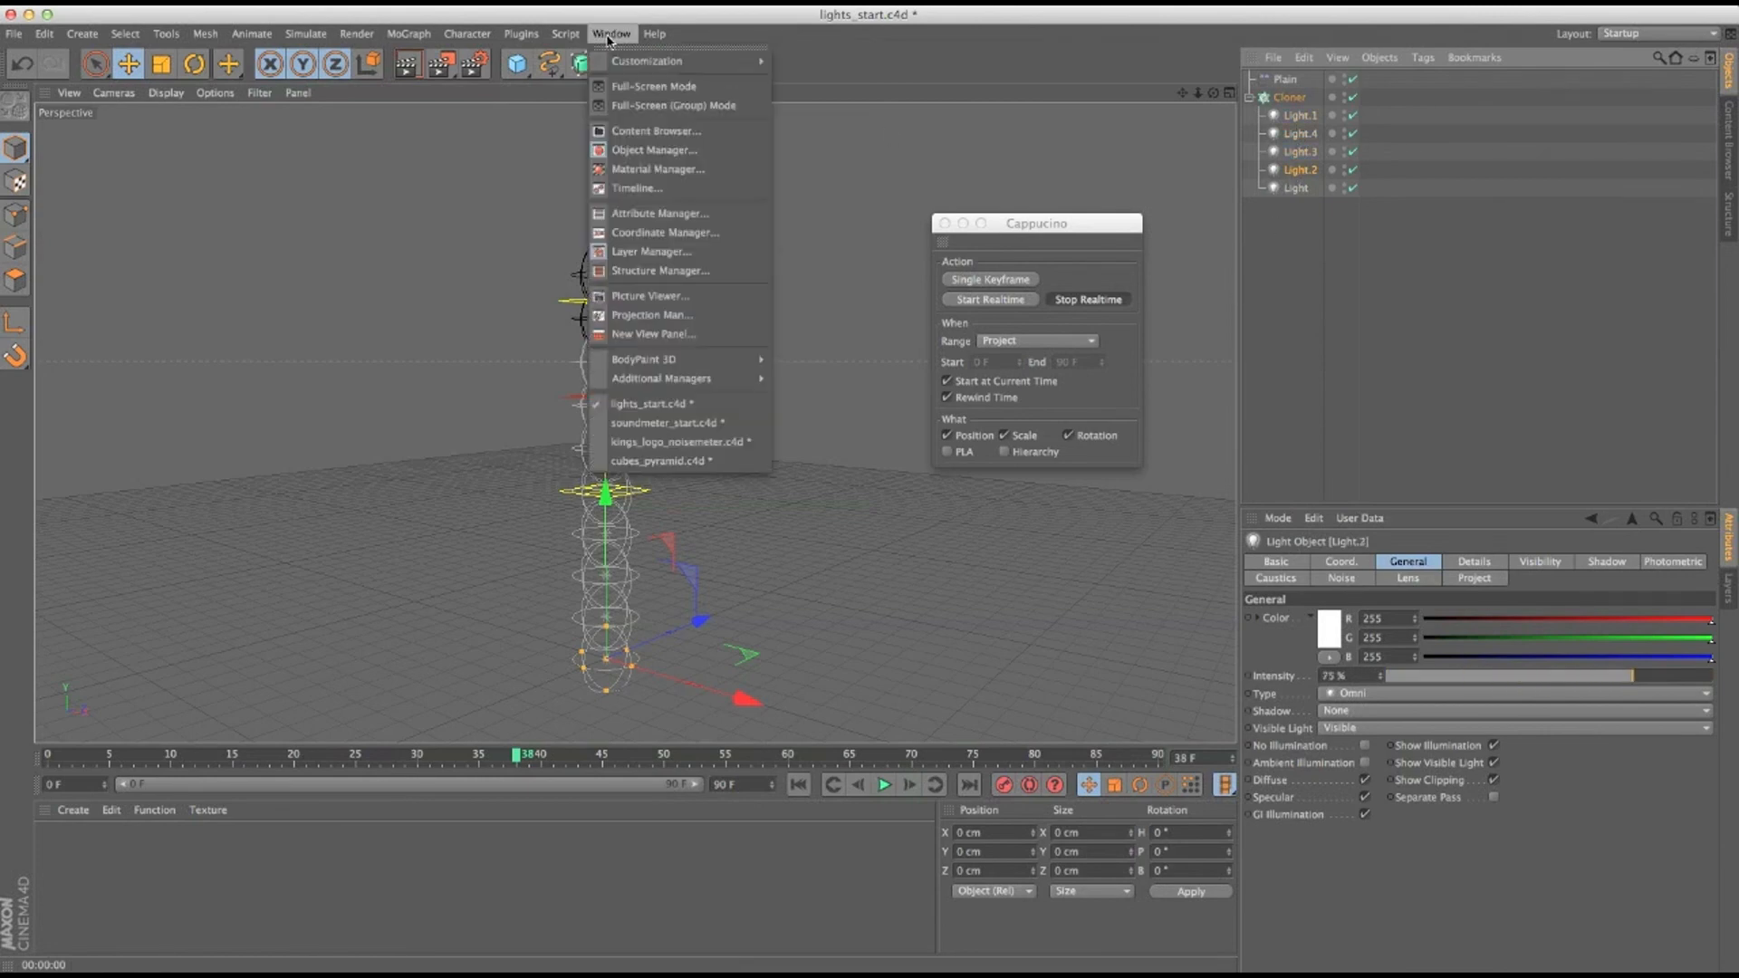
pyautogui.click(675, 423)
pyautogui.moveTo(337, 757); pyautogui.dragTo(583, 755)
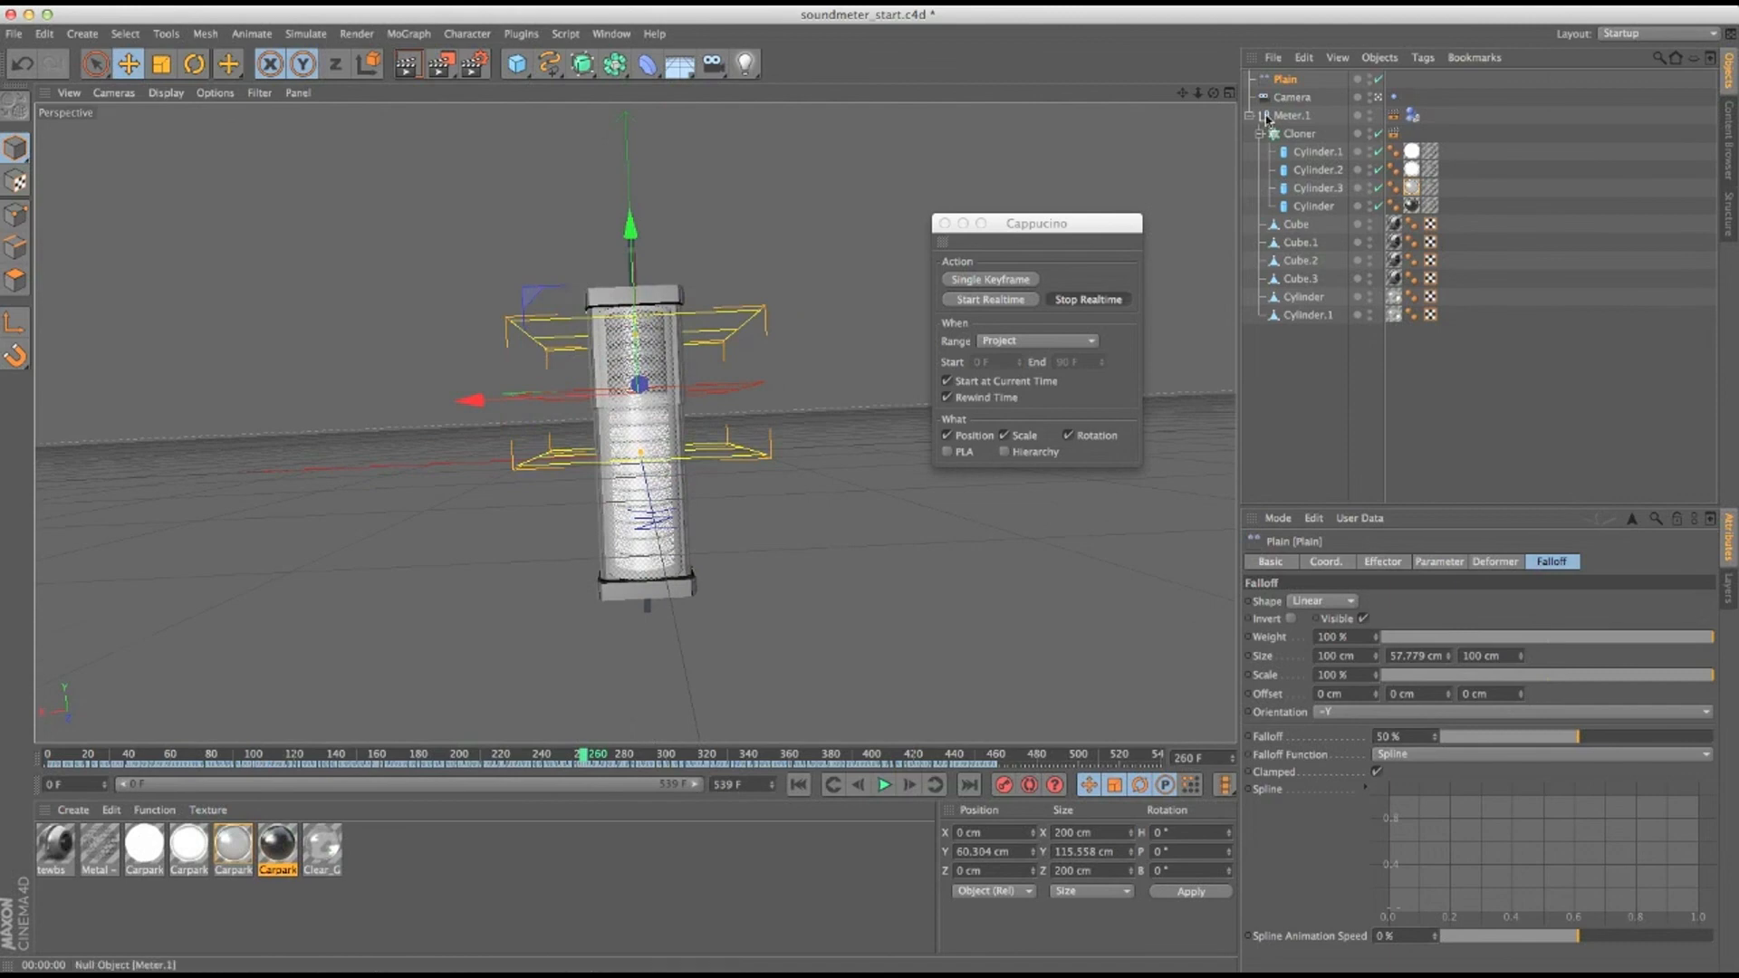
pyautogui.click(1493, 563)
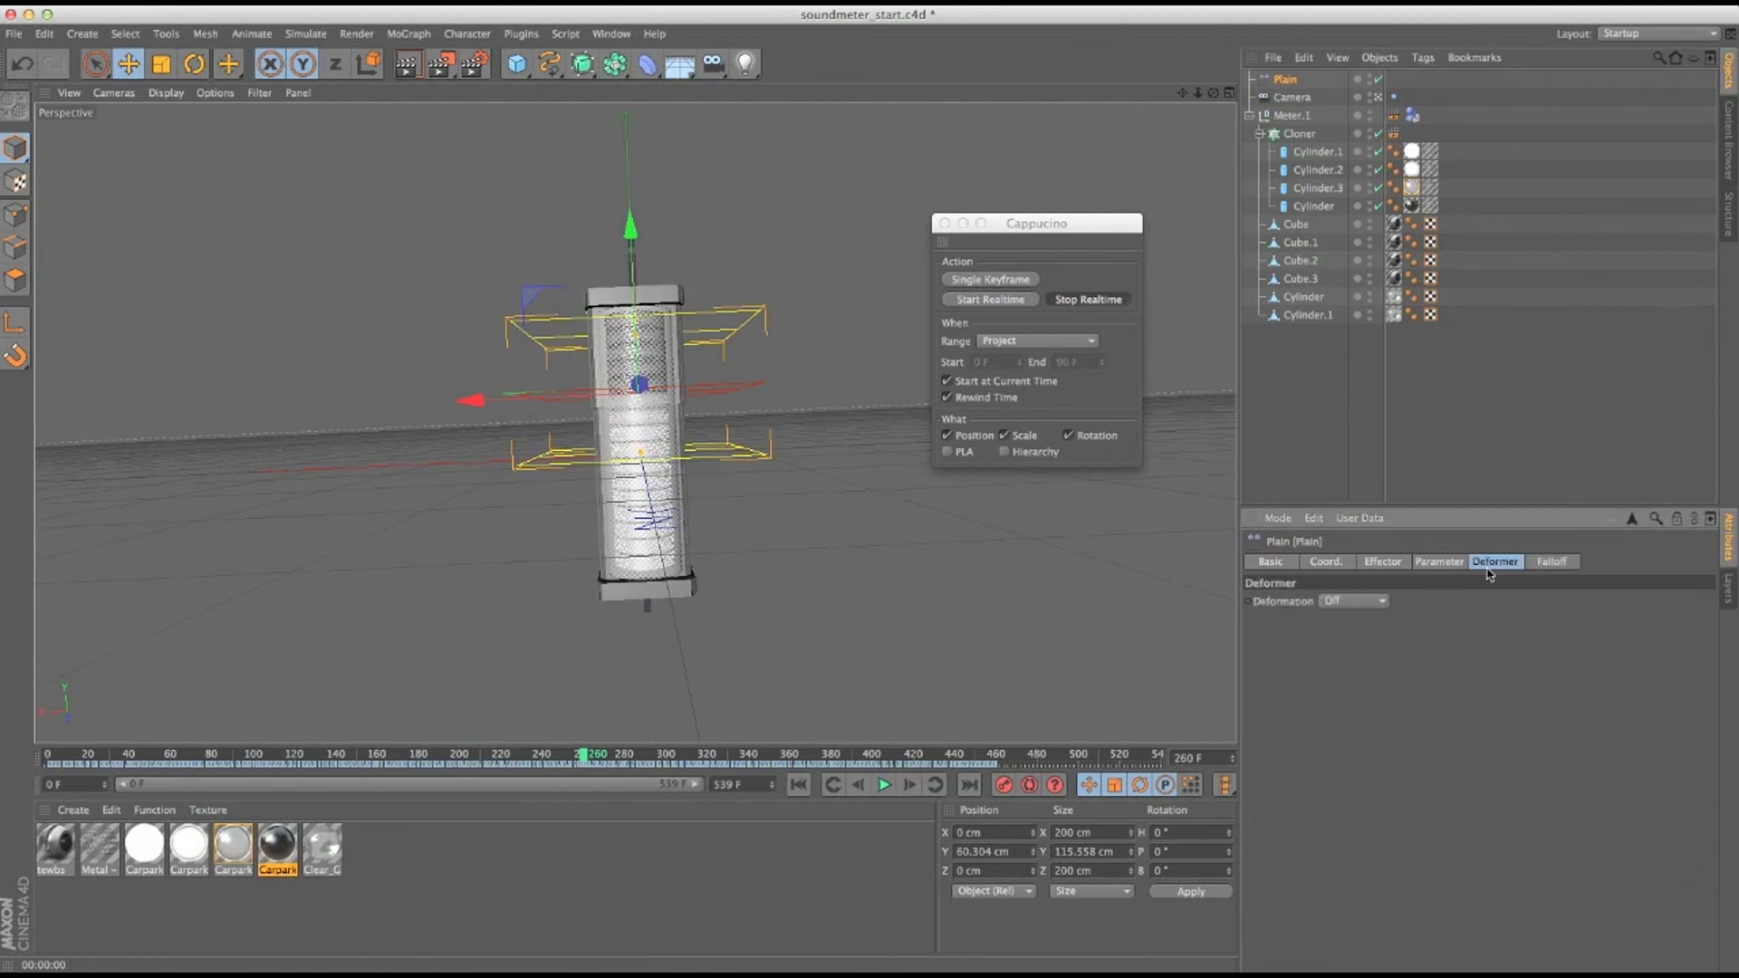
pyautogui.click(1325, 561)
pyautogui.click(1383, 562)
pyautogui.click(1438, 562)
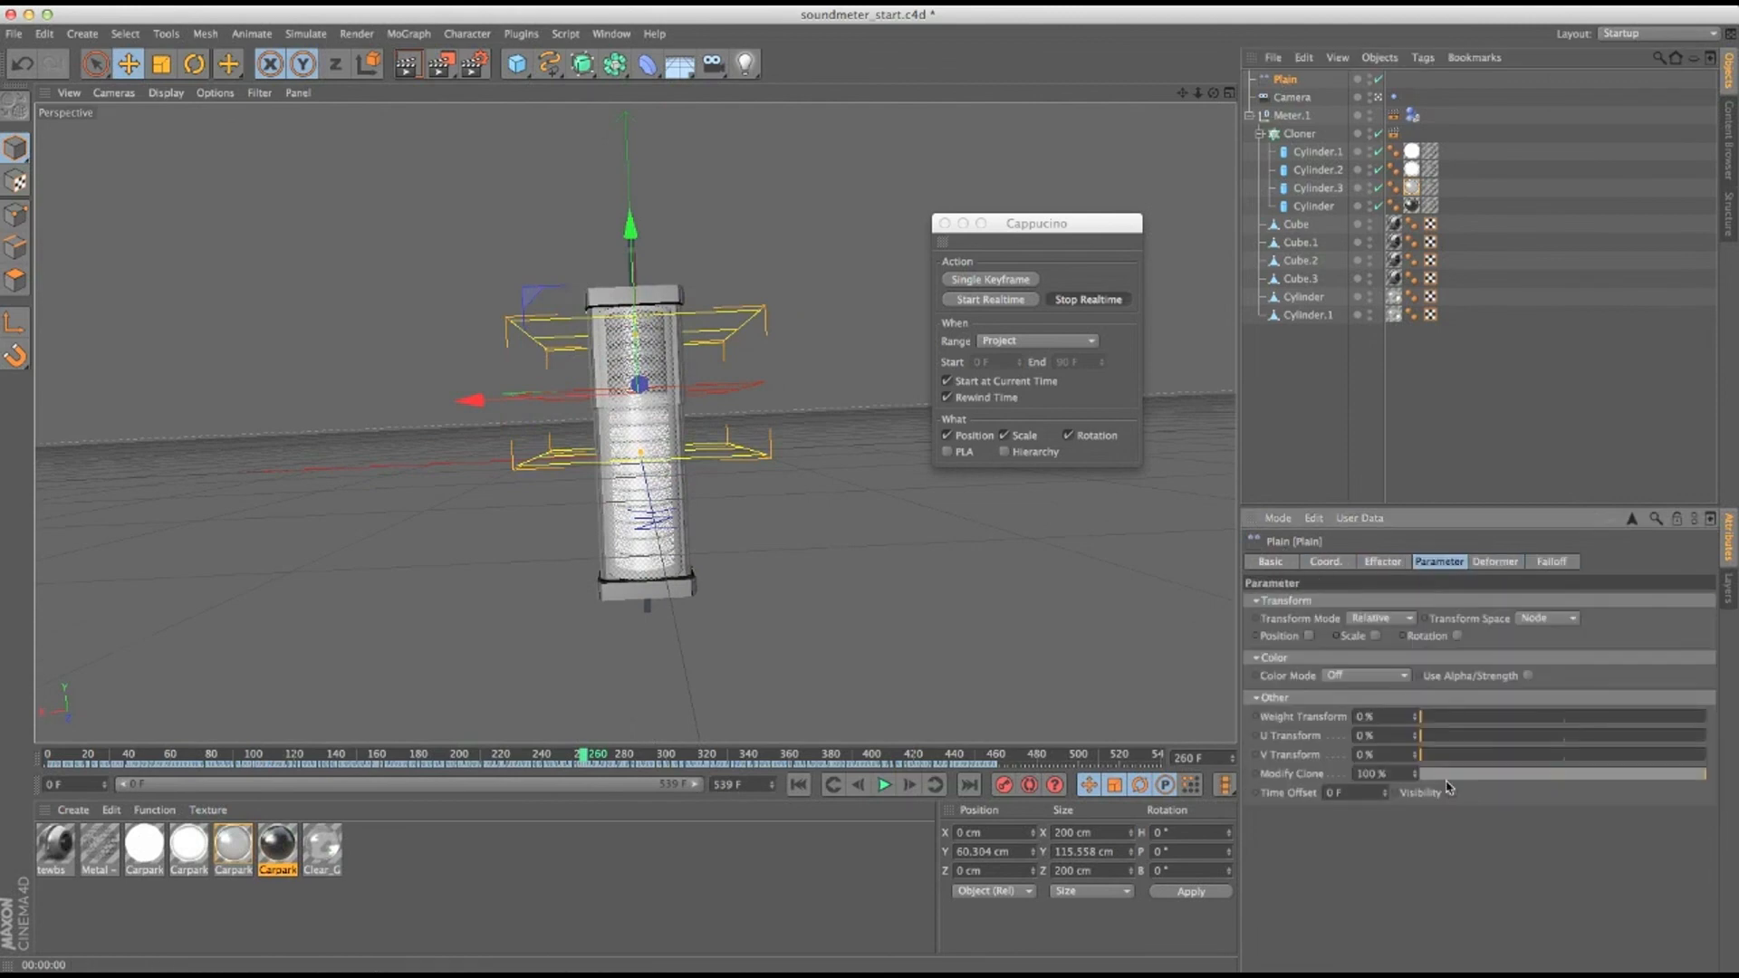